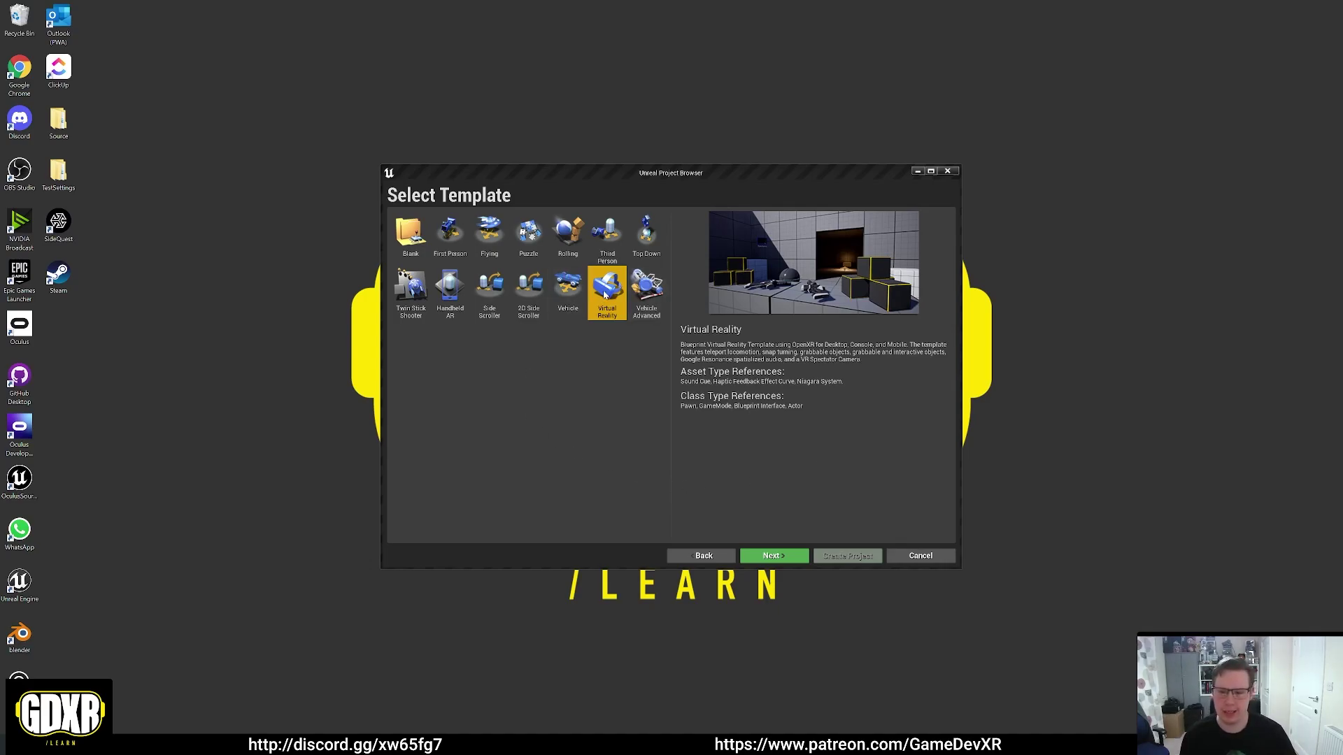
Create a Virtual Reality template project named QuestTesProject without starter content in the Tutorials folder
left_click(772, 555)
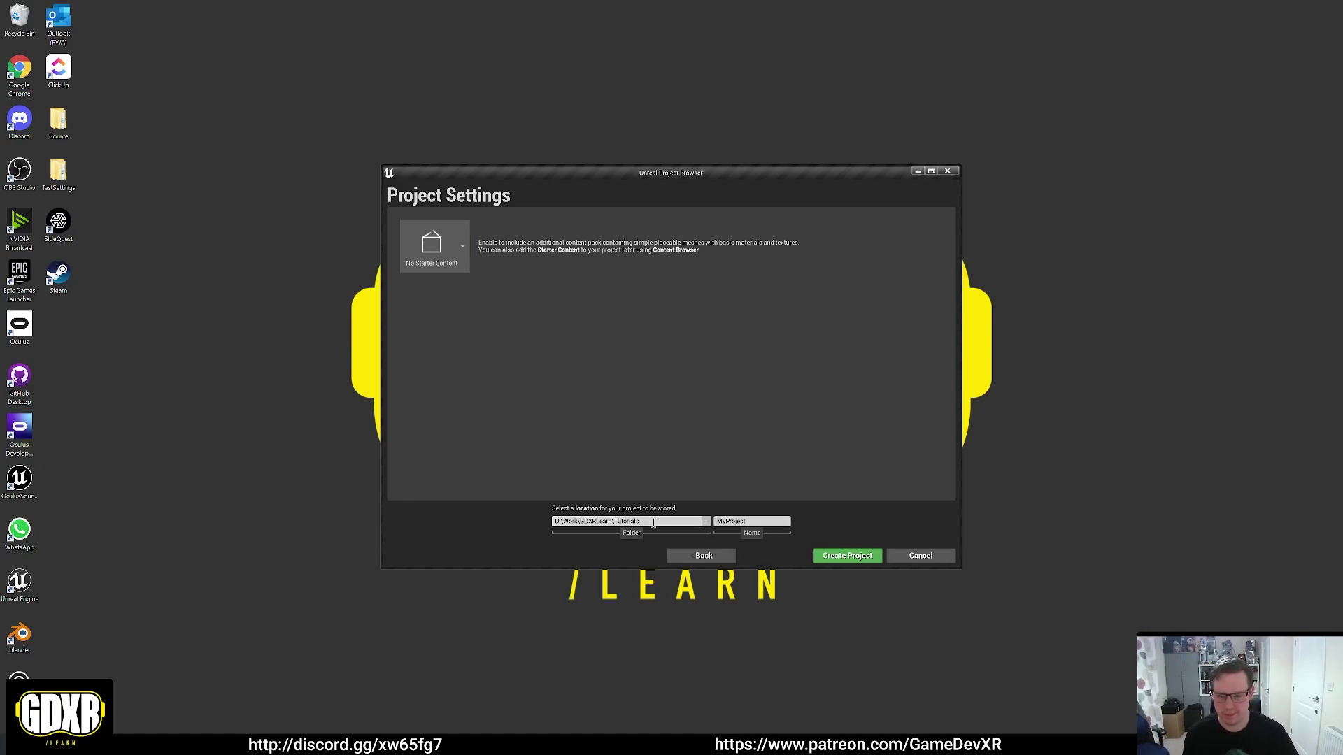
left_click_drag(747, 522, 706, 525)
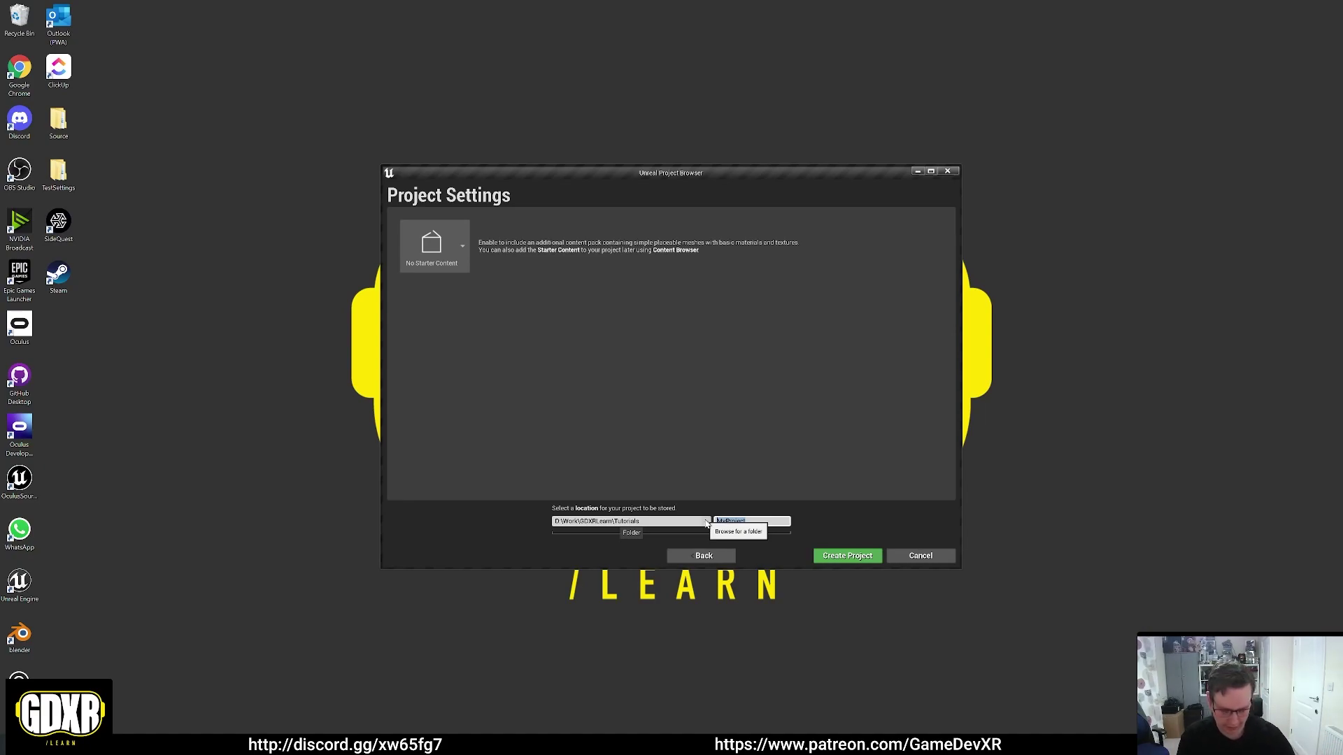
type("G")
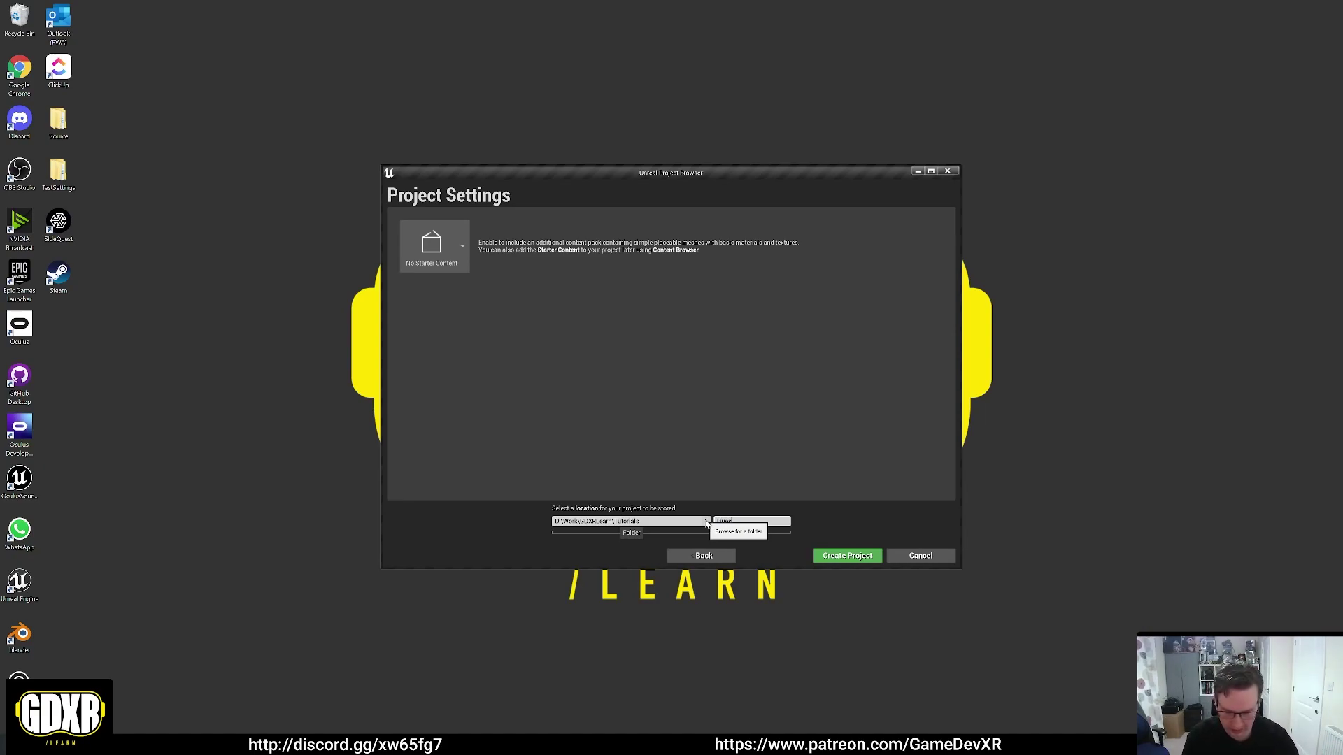
type("uestTesProject")
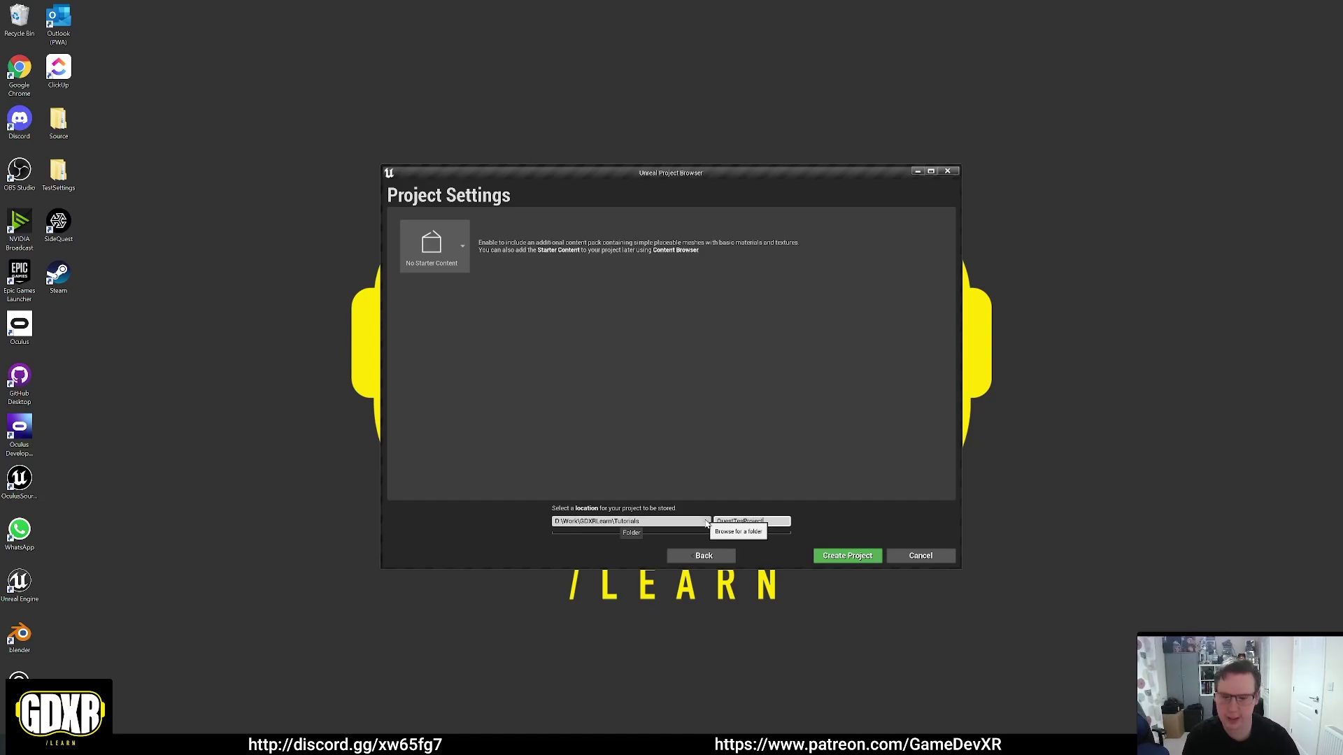
left_click(863, 555)
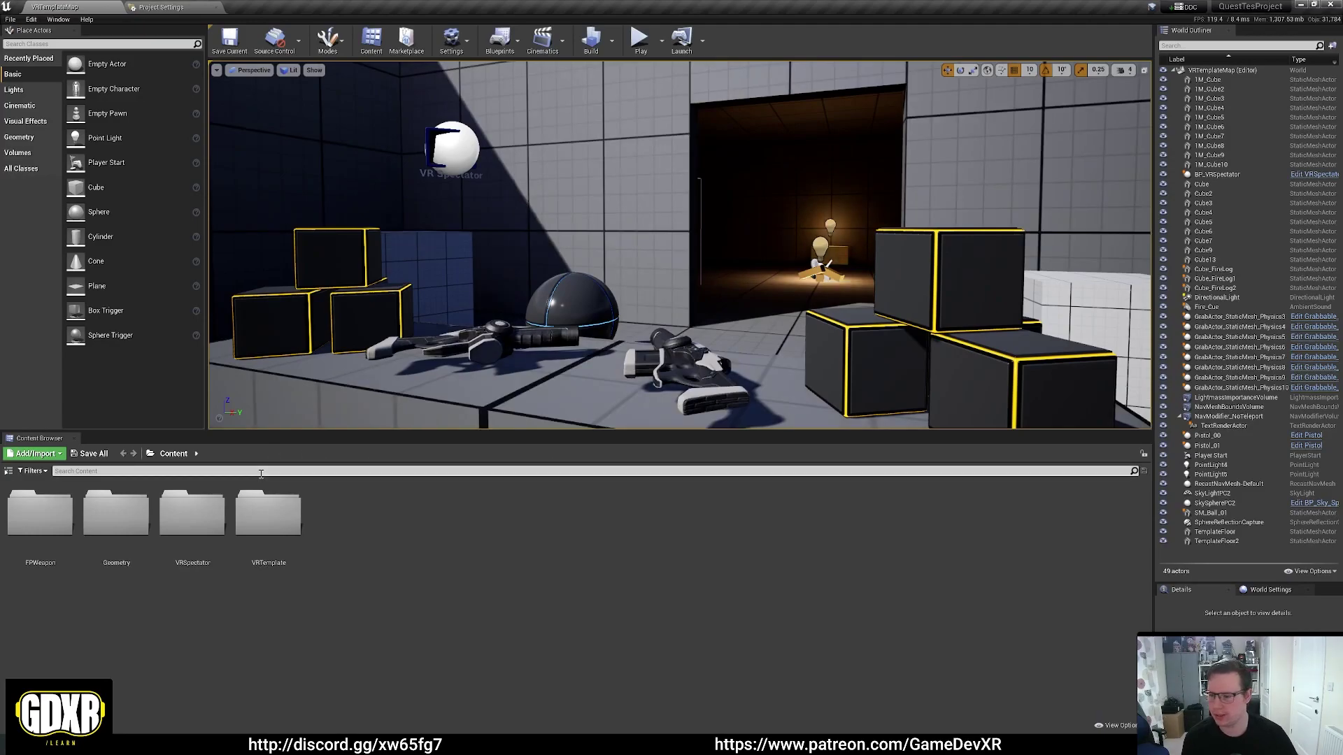
Show the Geometry folder in the file explorer and check the length of its full path
right_click(145, 497)
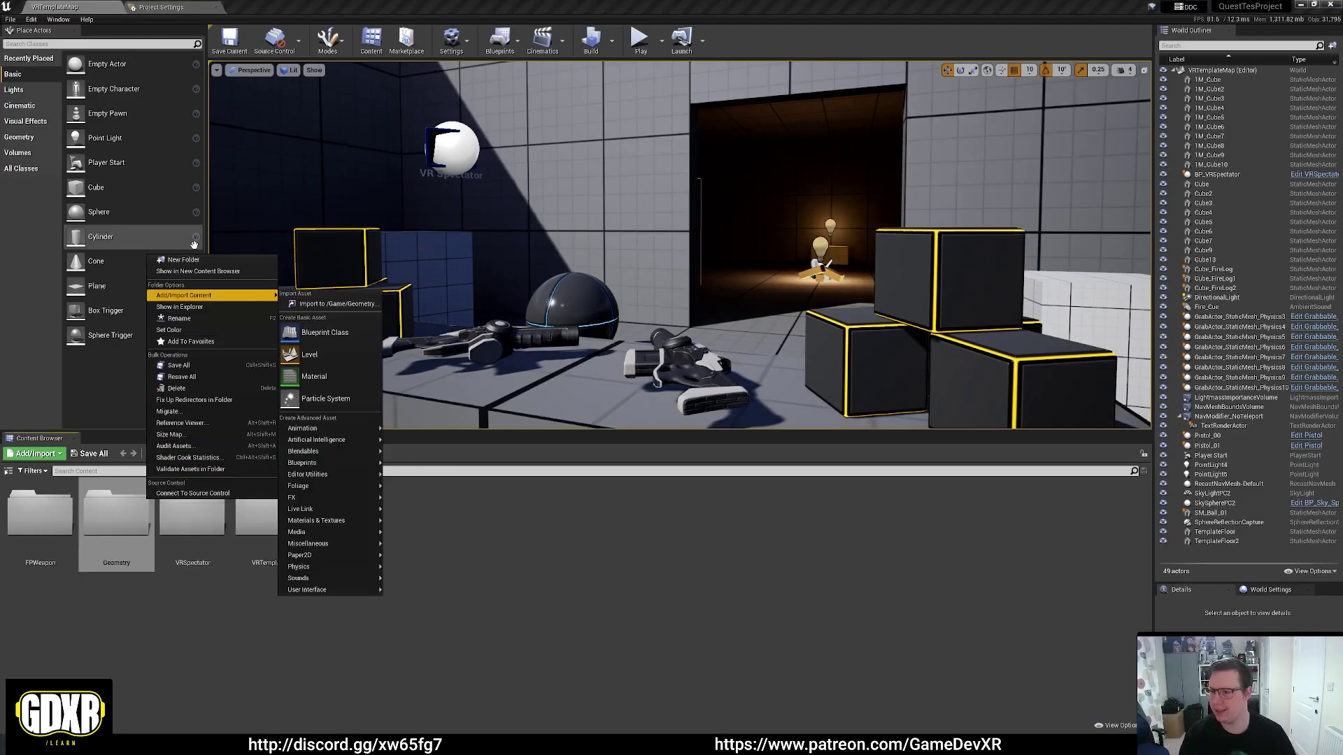
left_click(205, 309)
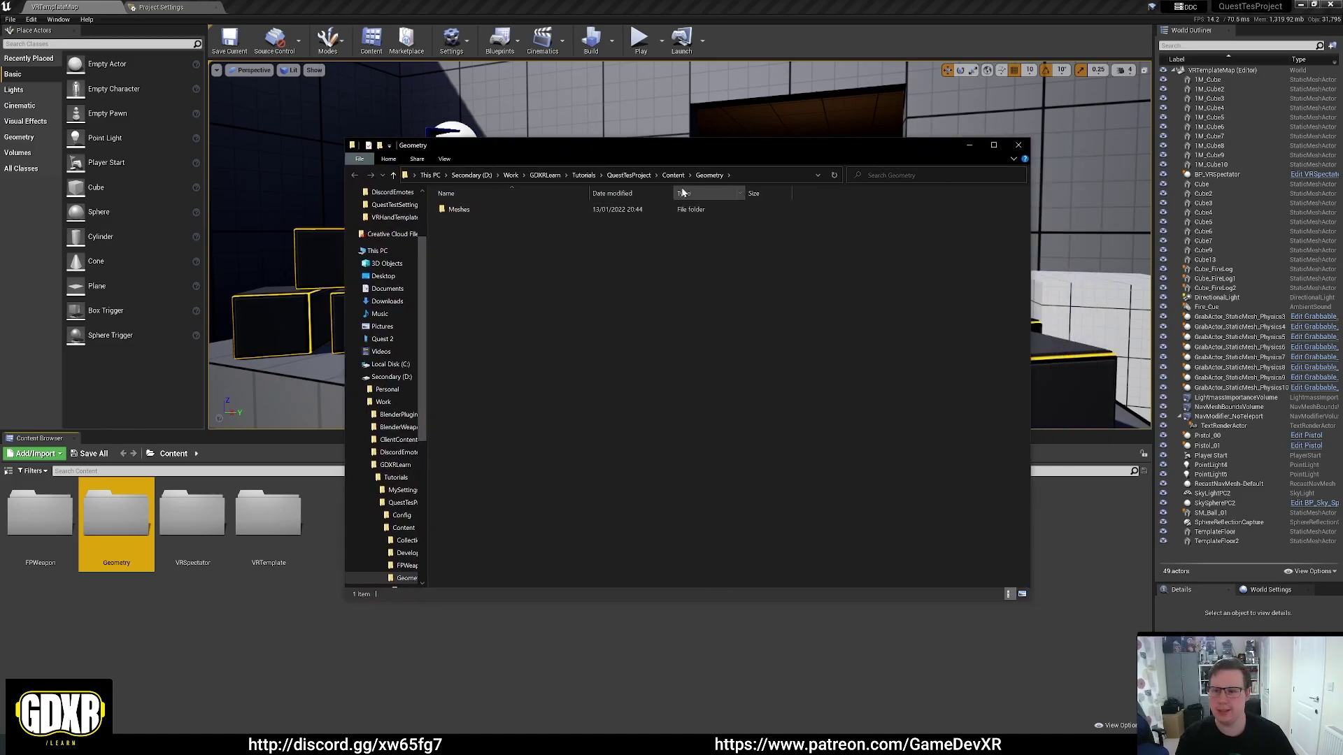
left_click(773, 176)
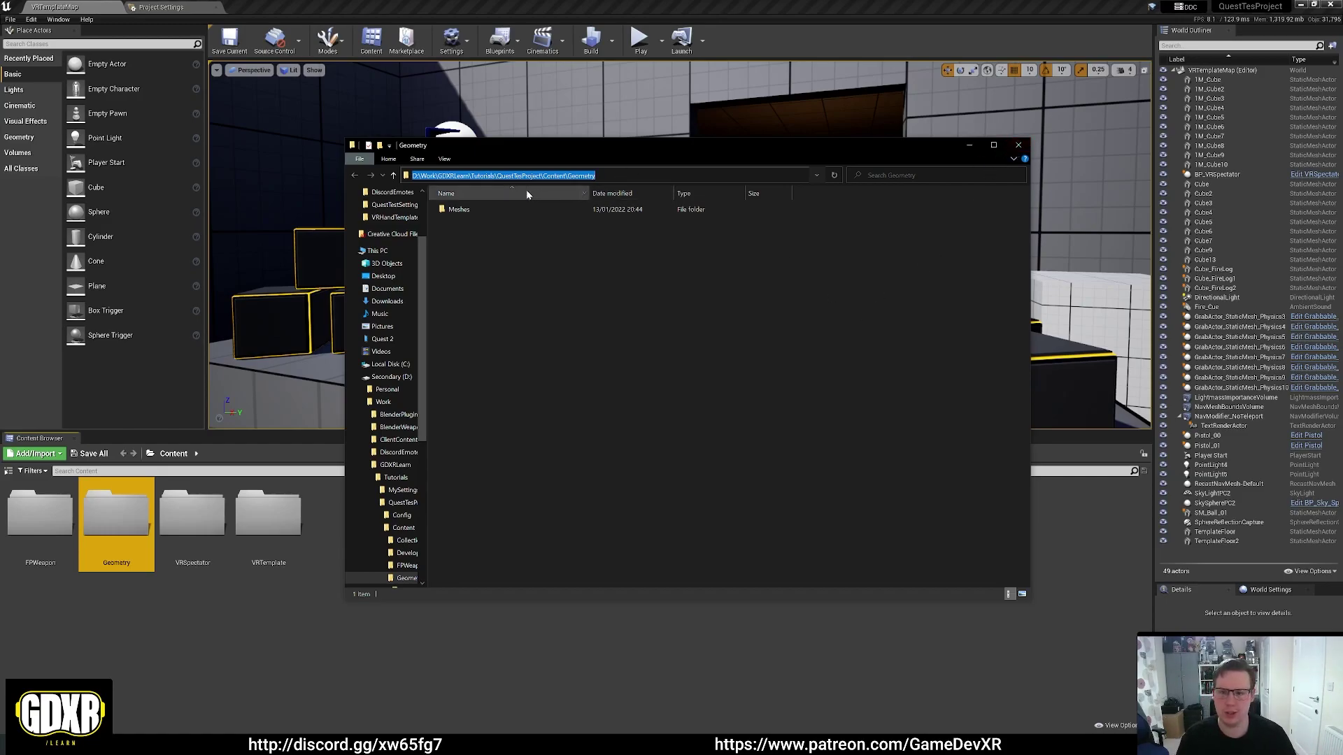
left_click(1019, 147)
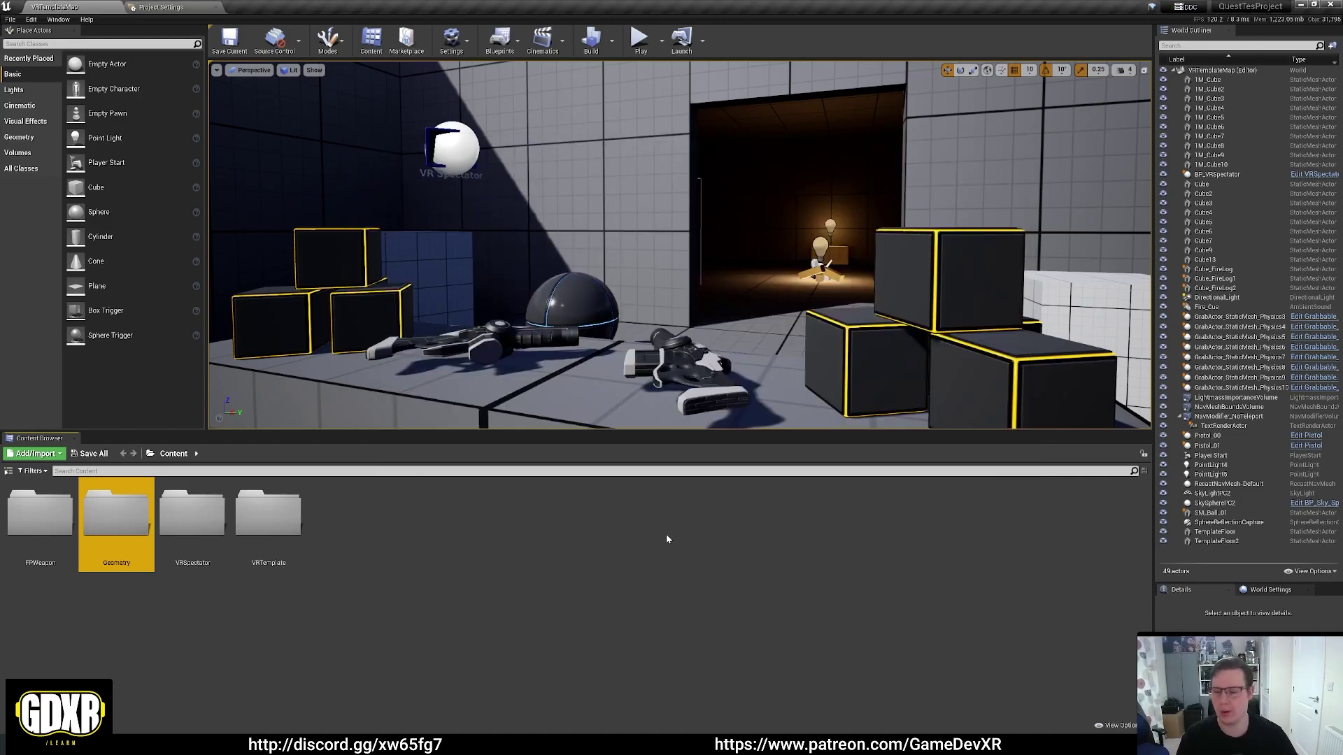
left_click(686, 549)
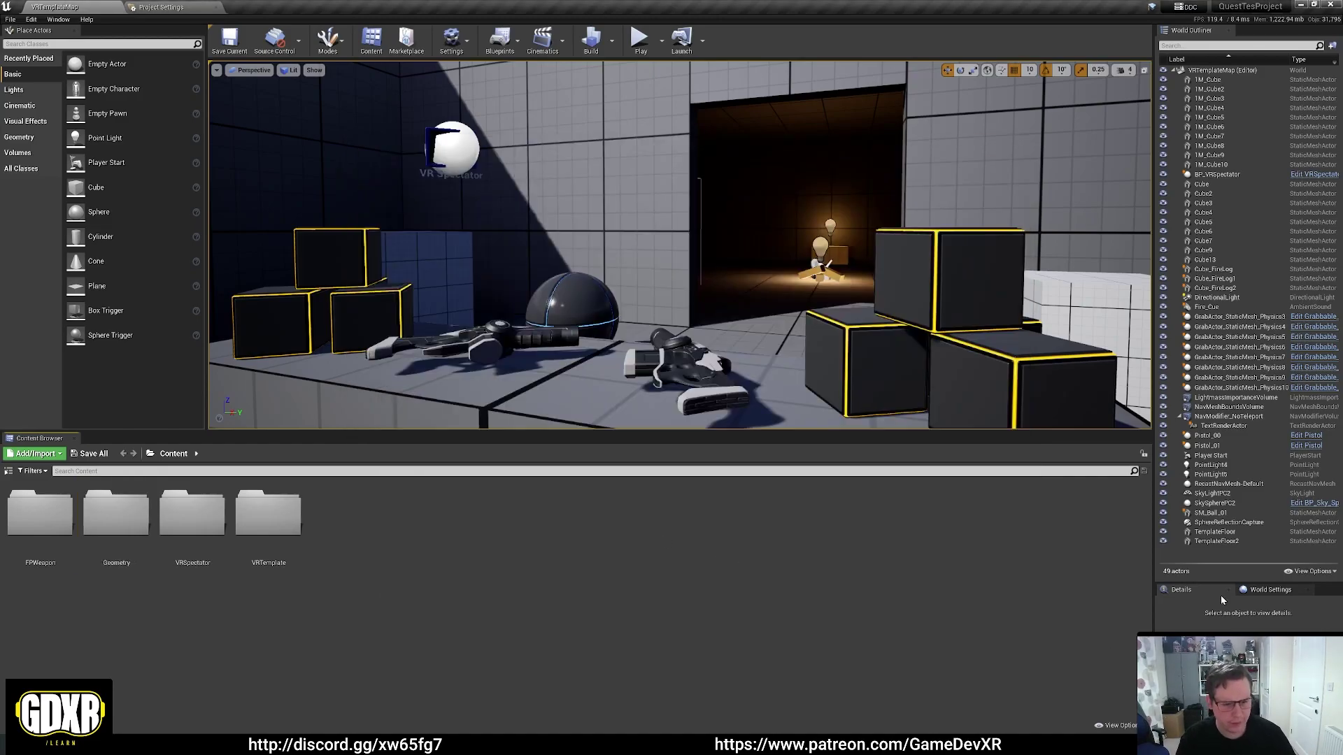
Configure the project for the Android platform in the project settings
mouse_move(700, 280)
right_mouse_down()
mouse_move(728, 322)
mouse_move(696, 300)
right_mouse_up()
key("s")
left_click(167, 7)
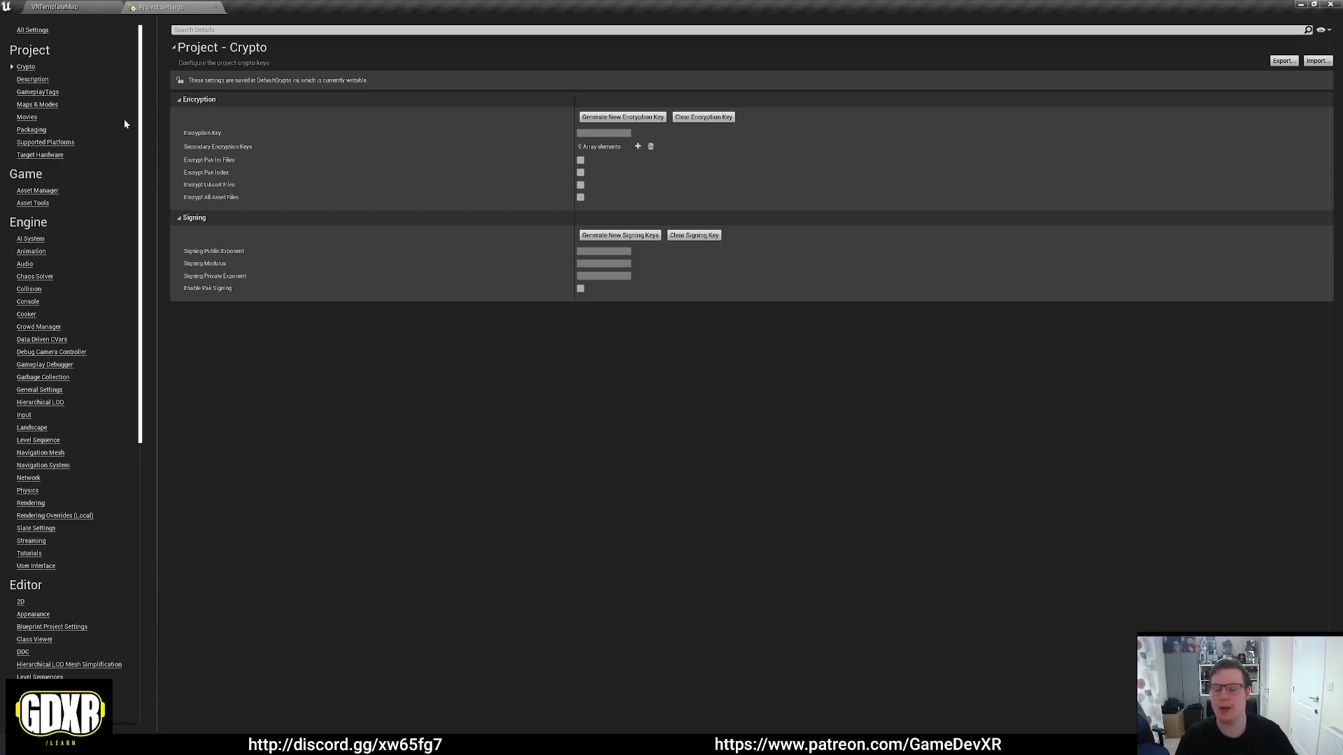
scroll(105, 210, "down", 6)
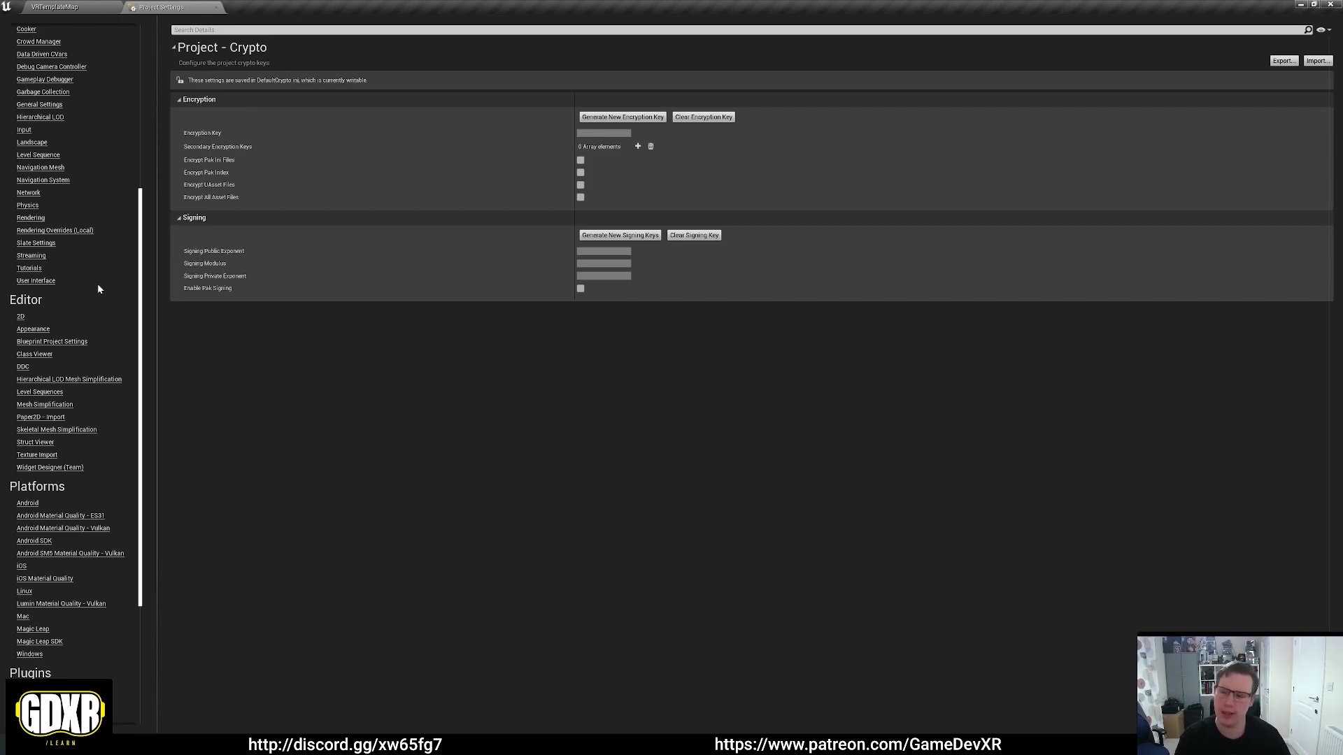
scroll(24, 285, "down", 2)
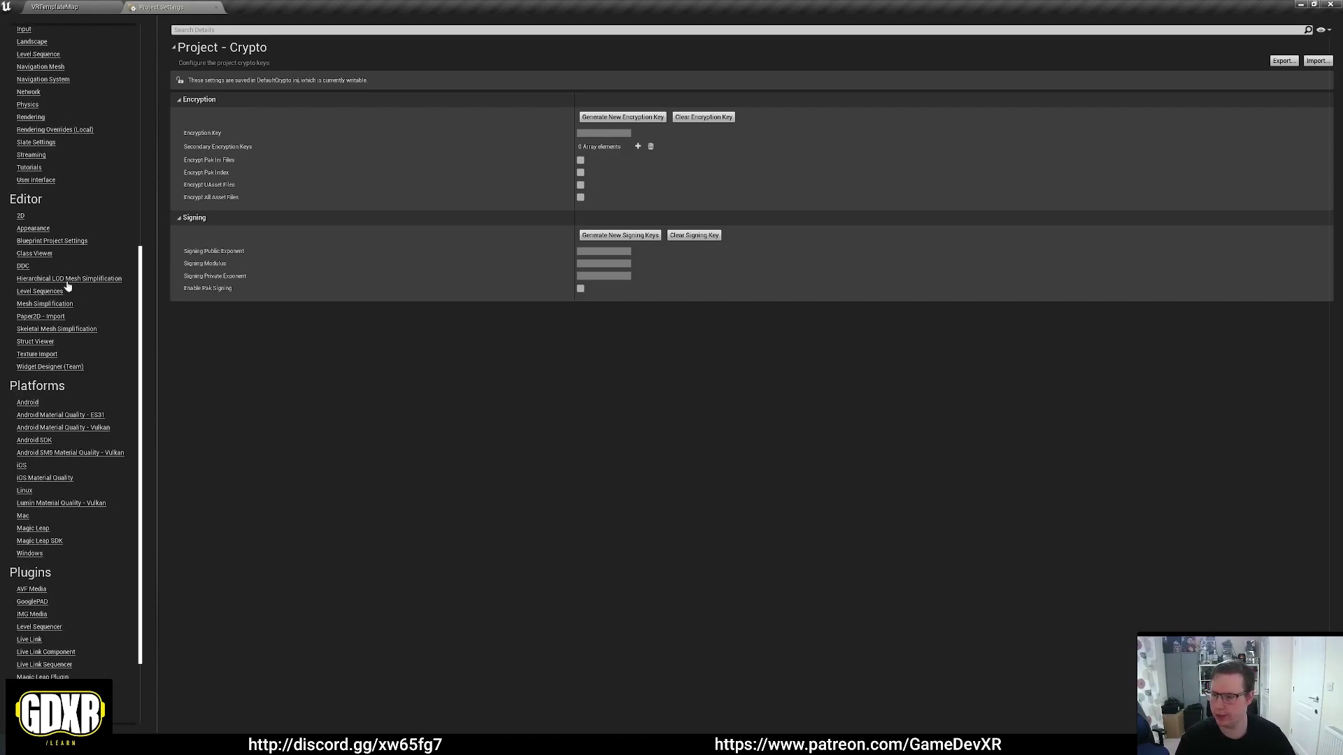
left_click(28, 406)
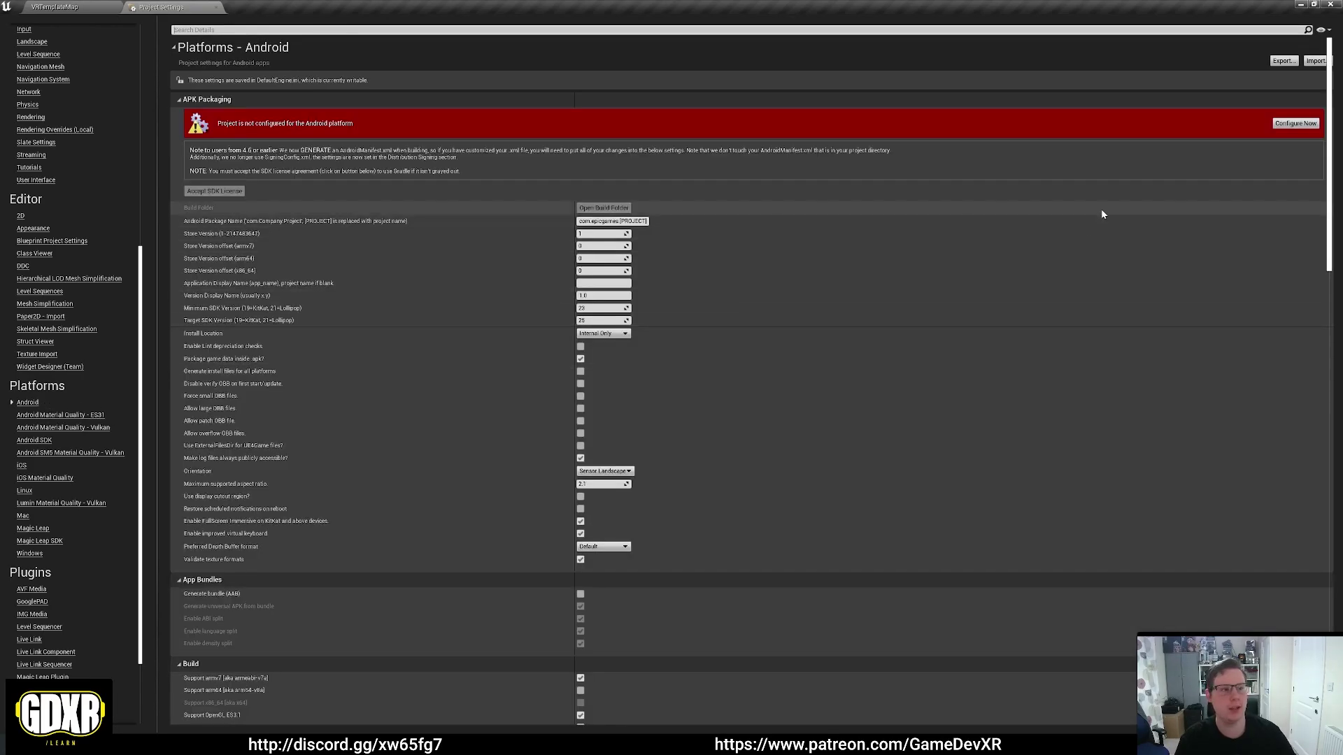
left_click(1292, 124)
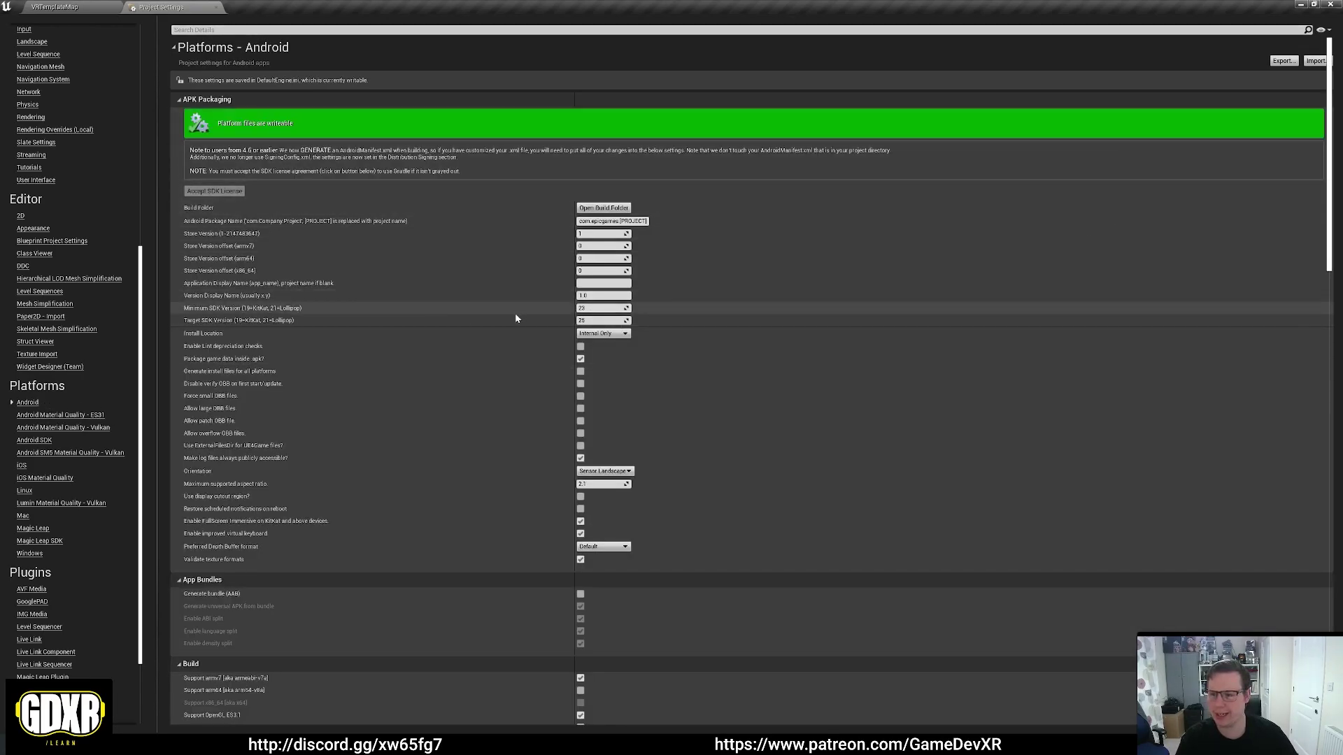
Set the minimum and target SDK versions to 29 and allow large OBB files
left_click(595, 309)
type("29")
key("Return")
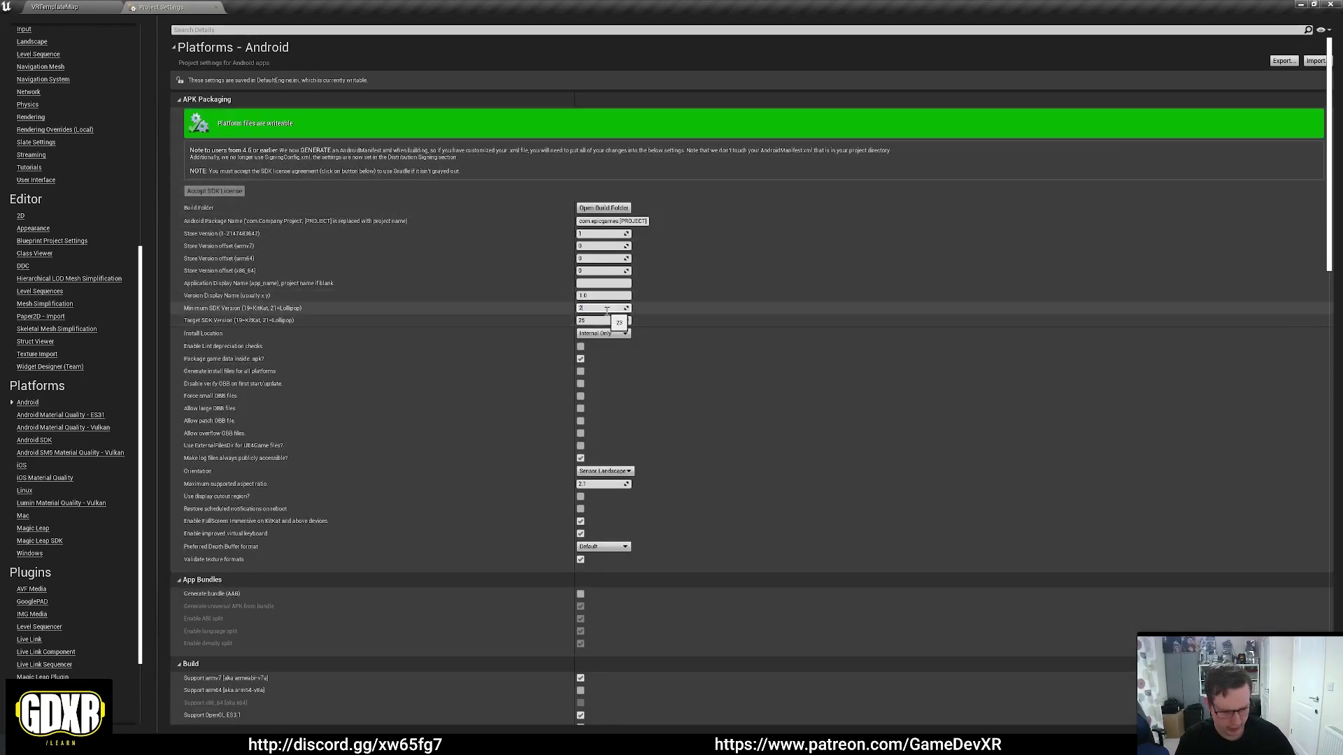
left_click(595, 321)
type("29")
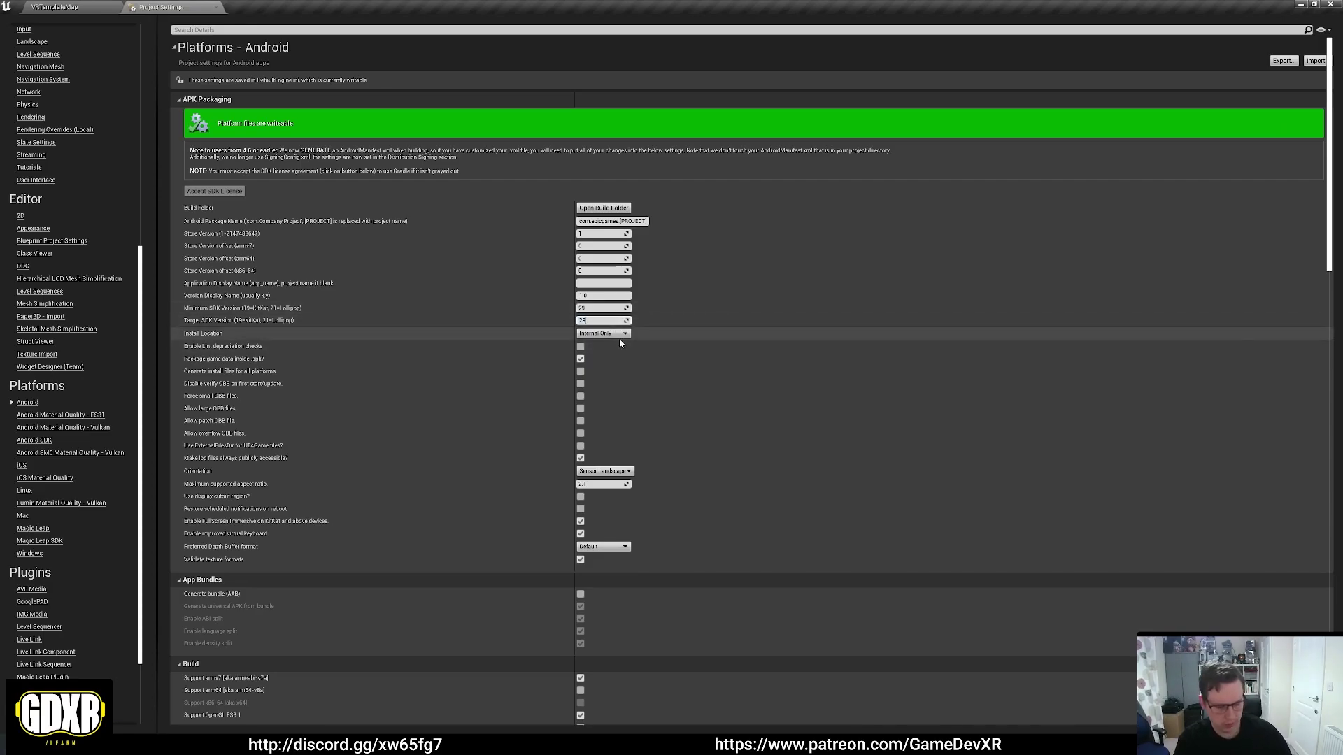
key("Return")
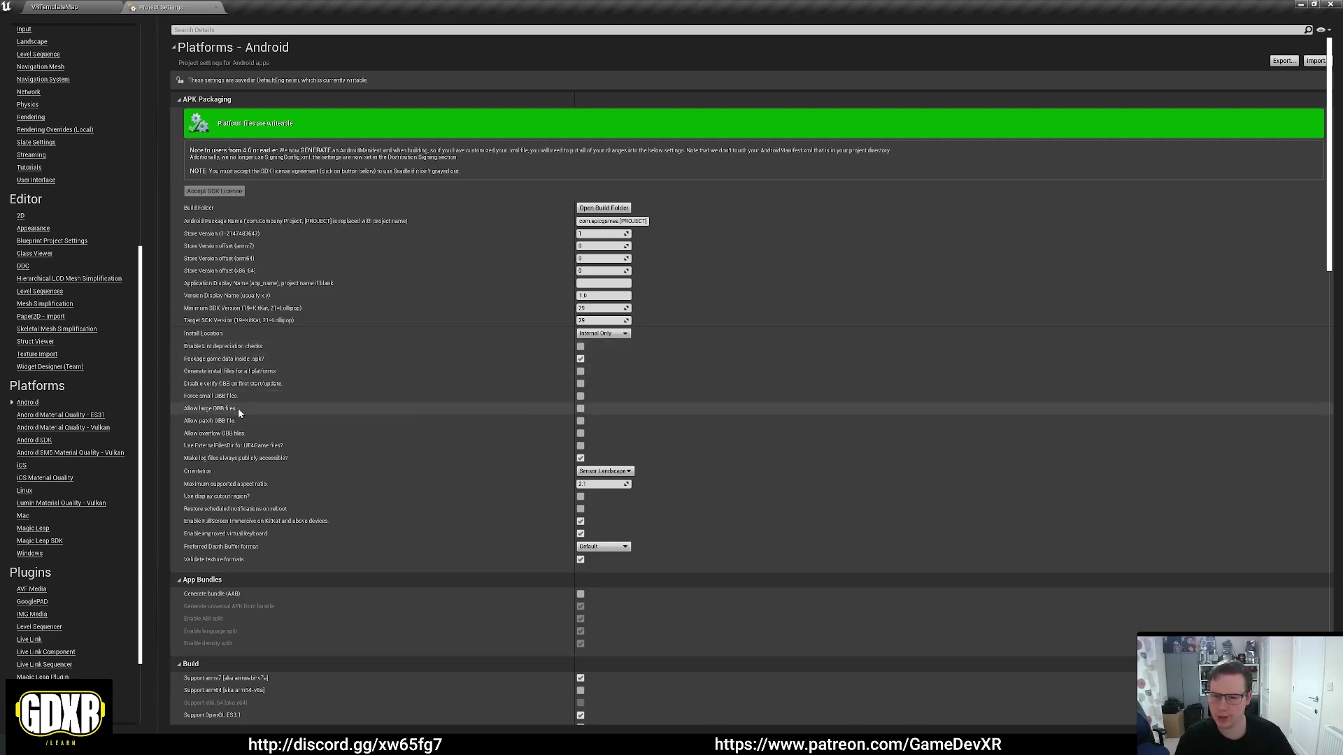
left_click(580, 408)
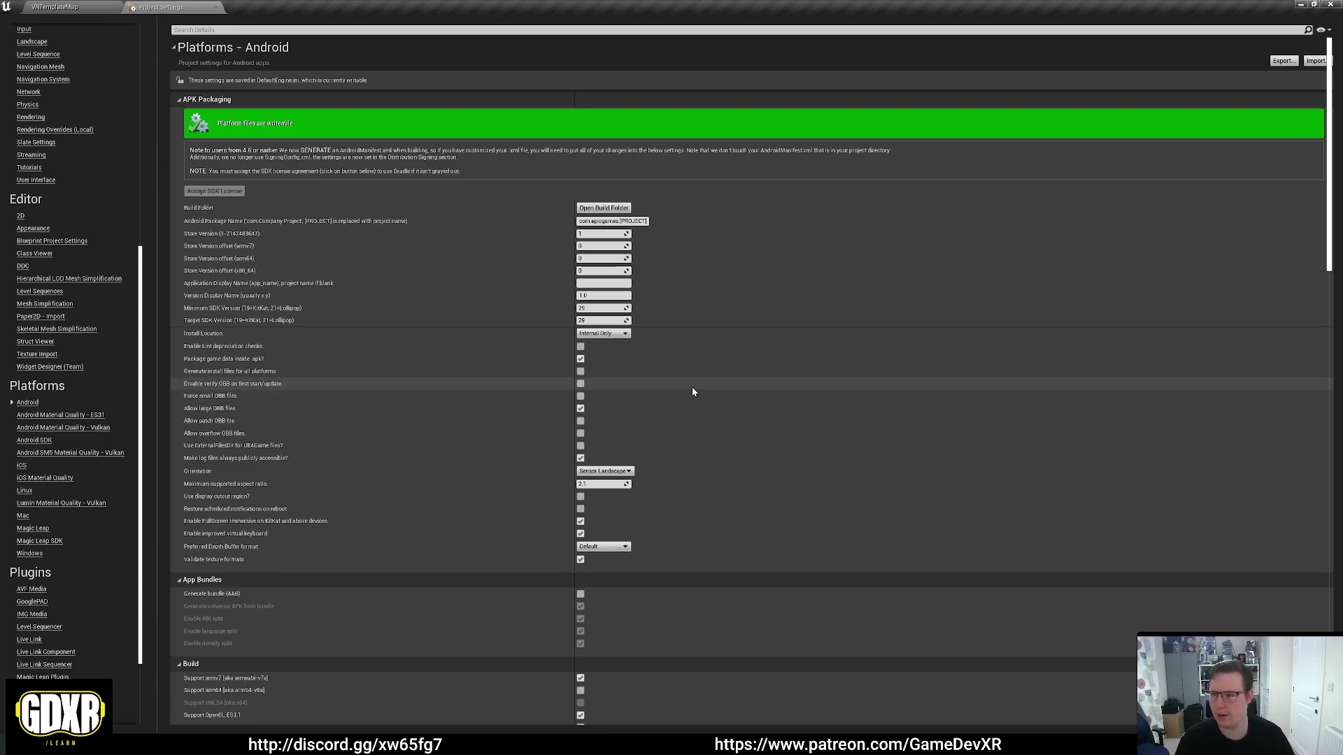
Set the Android build to support arm64 only, turning off armv7 and OpenGL ES3.1 support
scroll(788, 294, "down", 5)
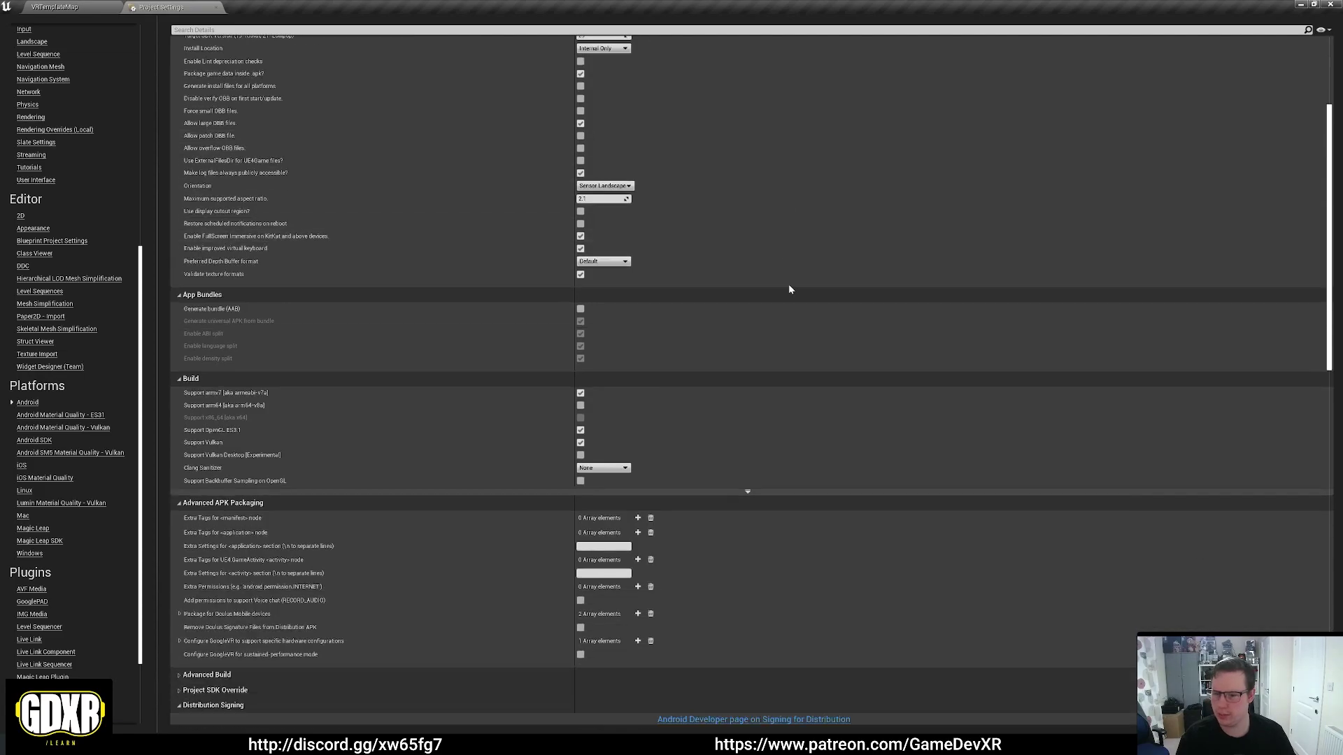
scroll(788, 284, "down", 3)
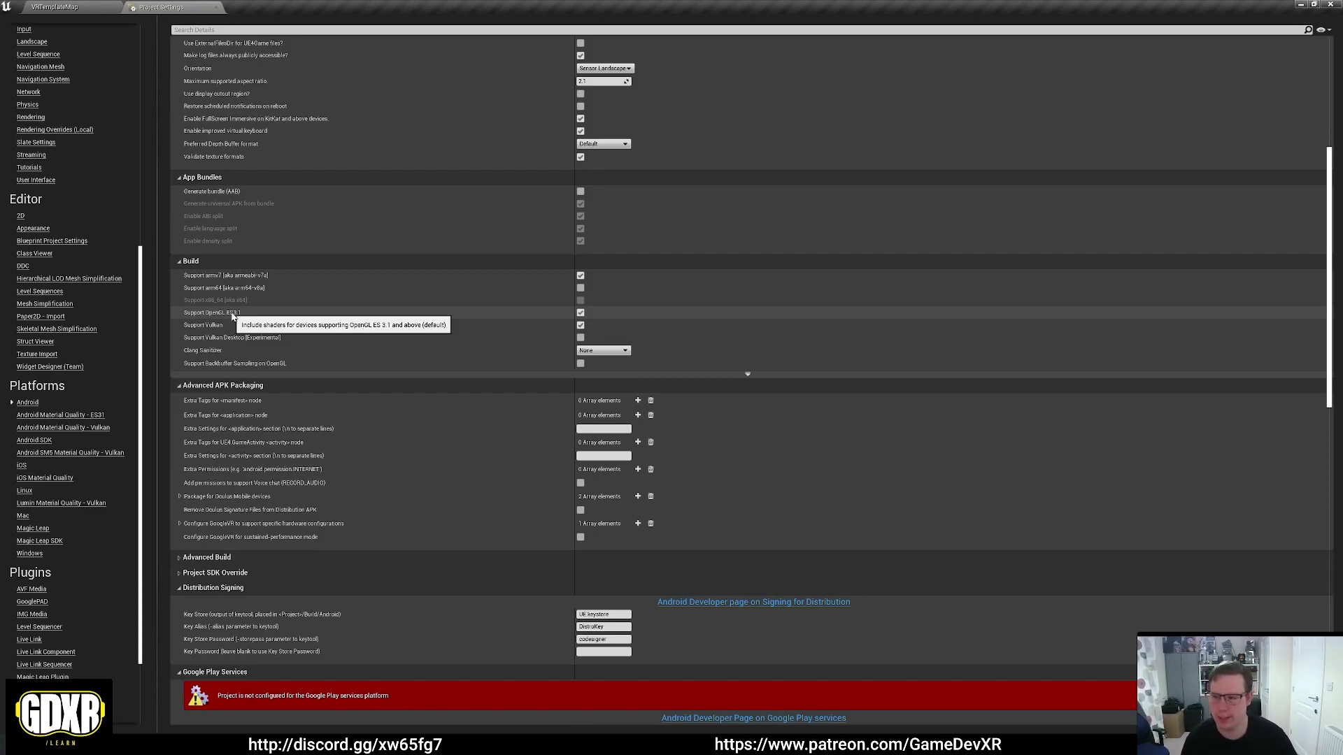
left_click(580, 313)
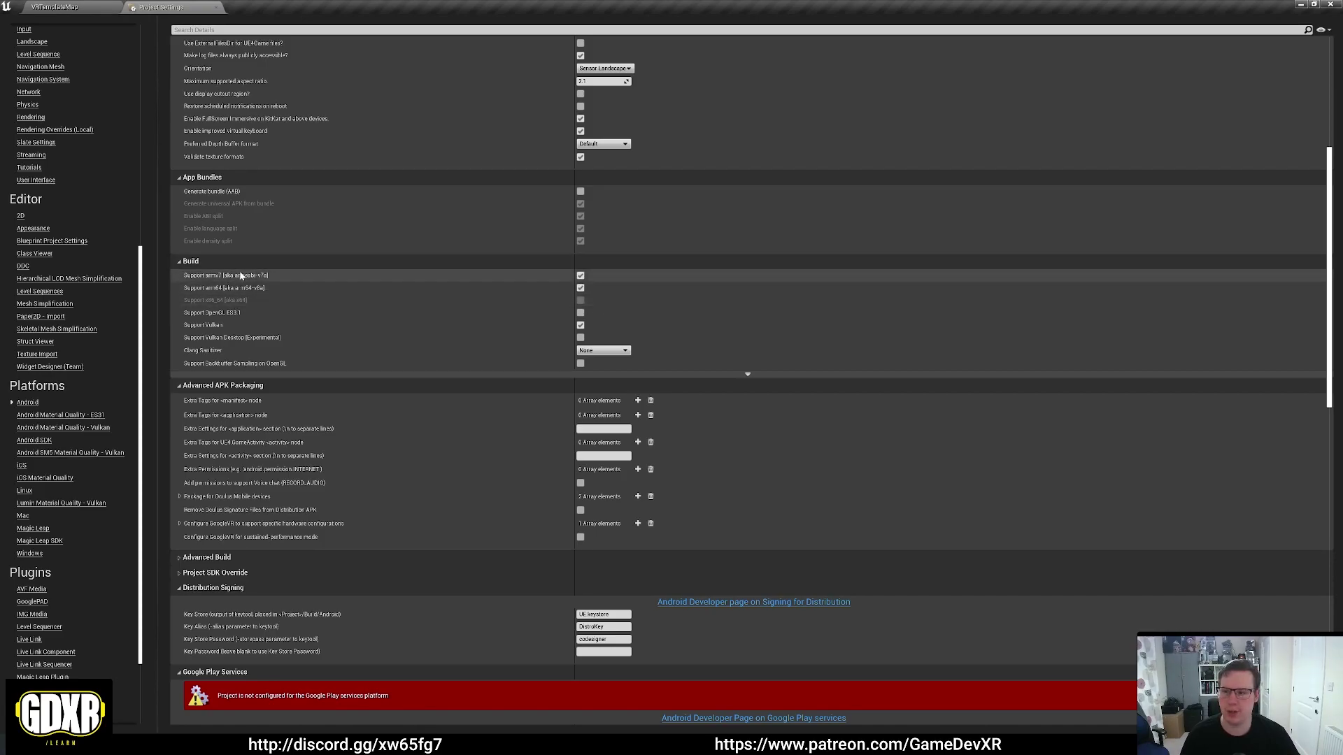
left_click(581, 276)
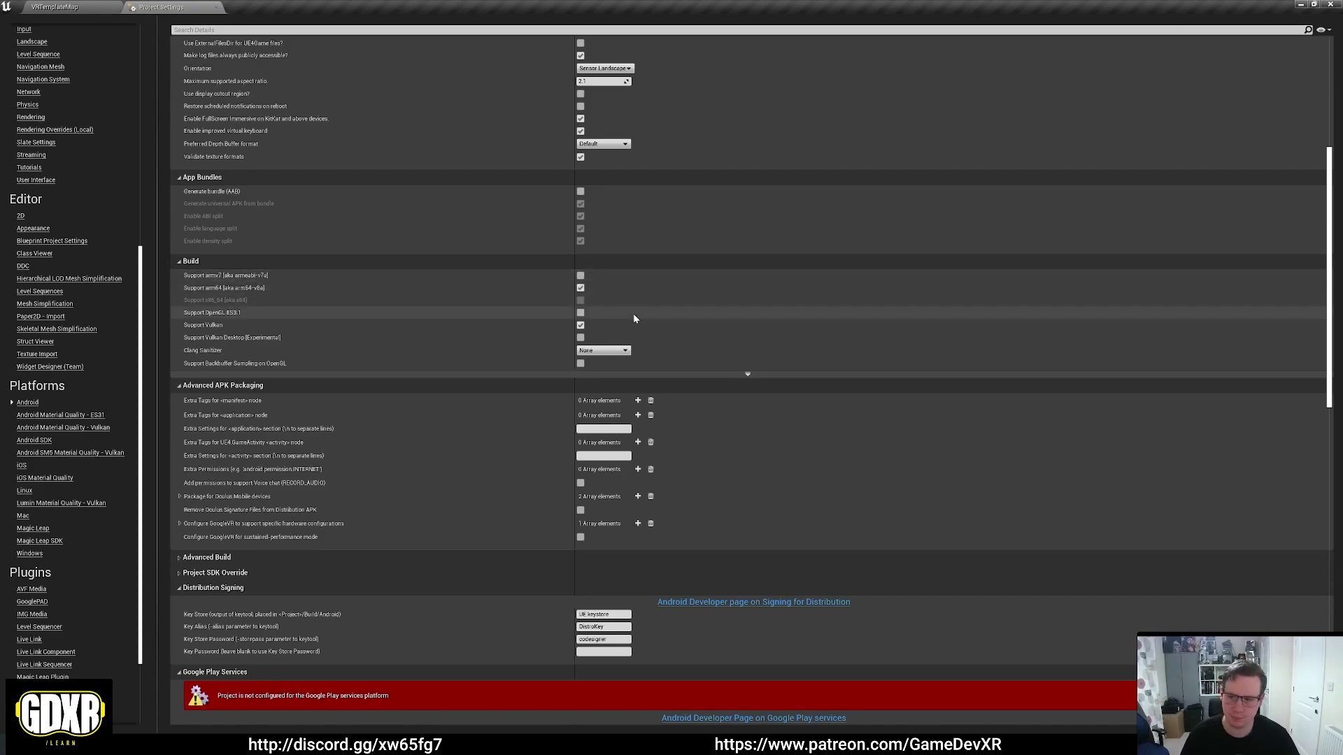
Enable removal of Oculus signature files from the distribution APK in the advanced APK packaging options
scroll(786, 294, "down", 3)
scroll(783, 288, "down", 3)
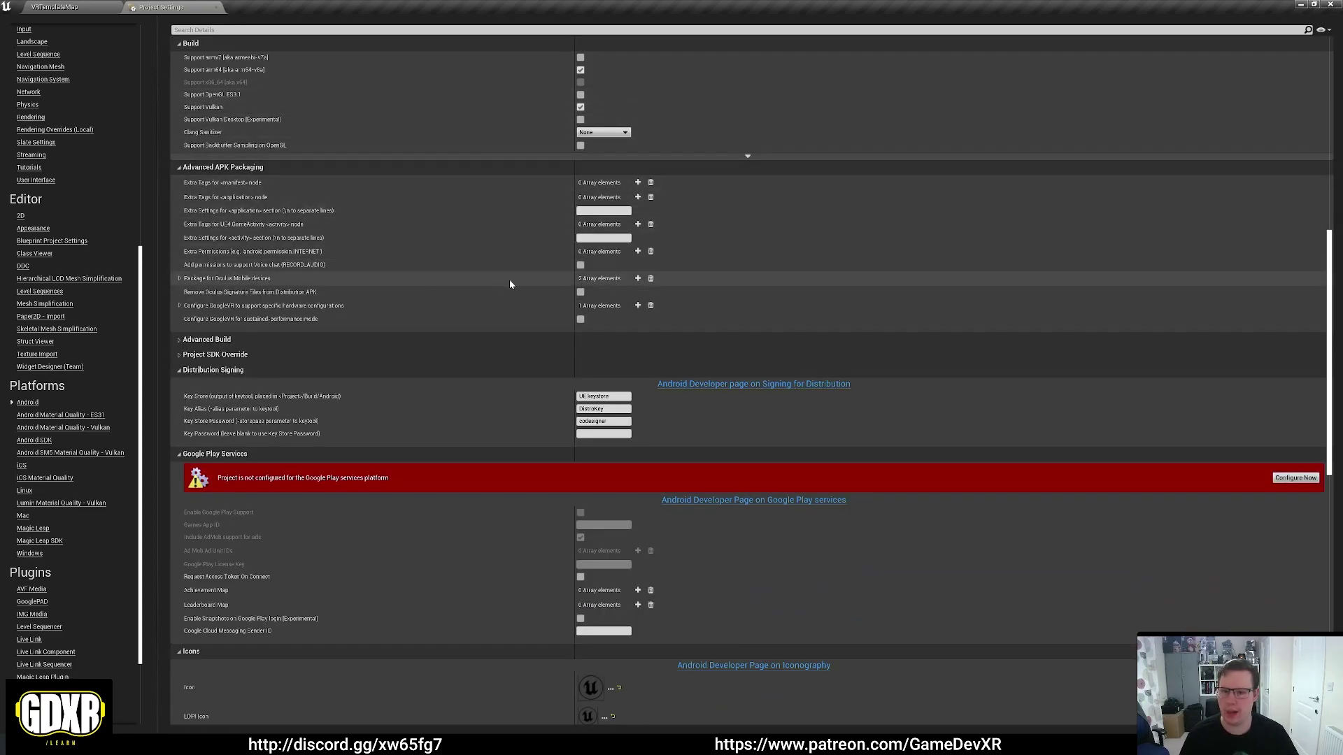
mouse_move(266, 295)
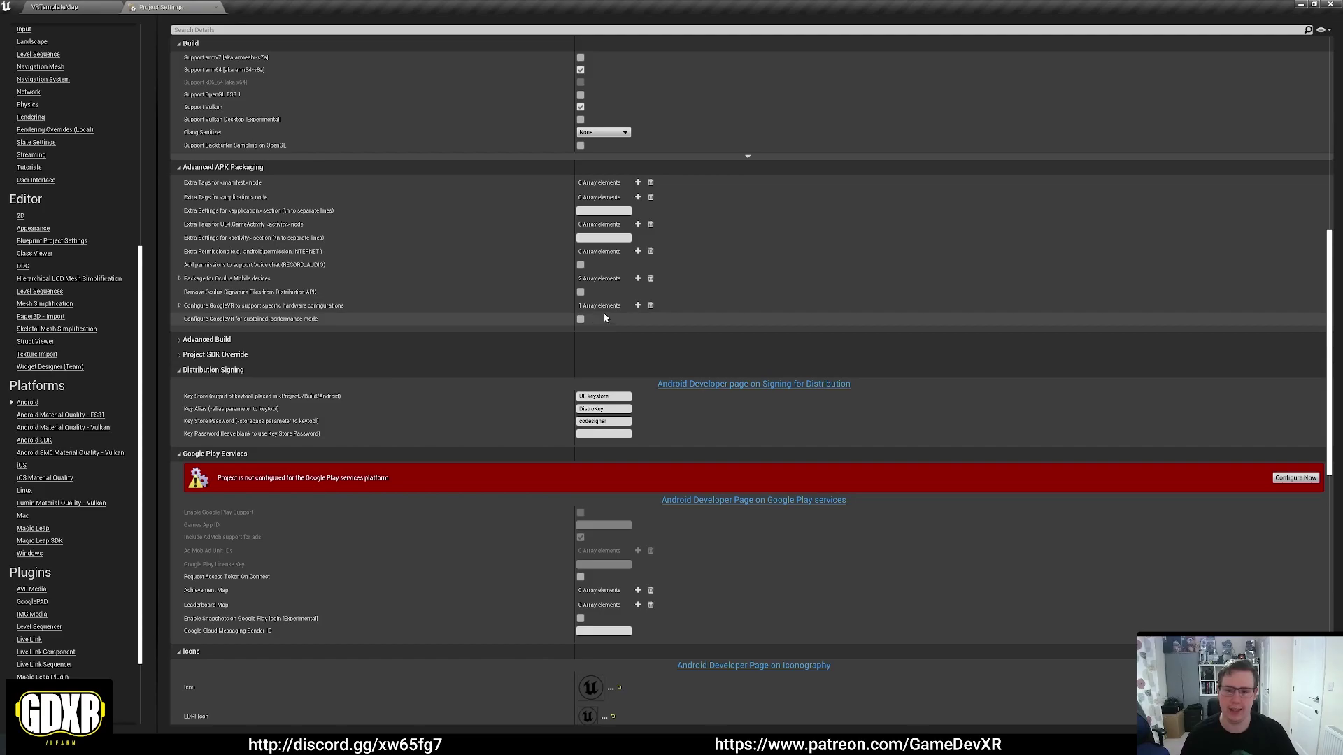
left_click(580, 291)
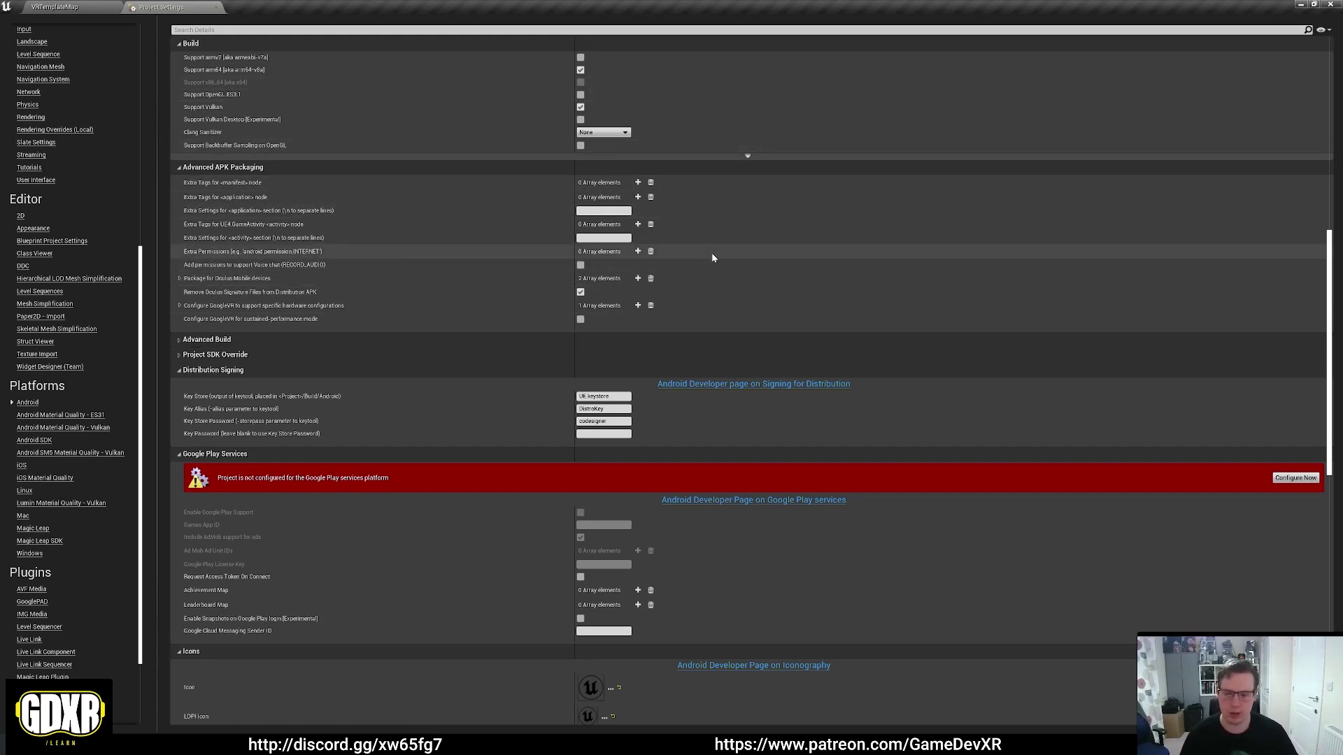
Review the project's rendering settings, from the forward renderer and VR options to the mobile shader permutation reduction
scroll(127, 330, "up", 4)
scroll(127, 331, "up", 1)
left_click(42, 285)
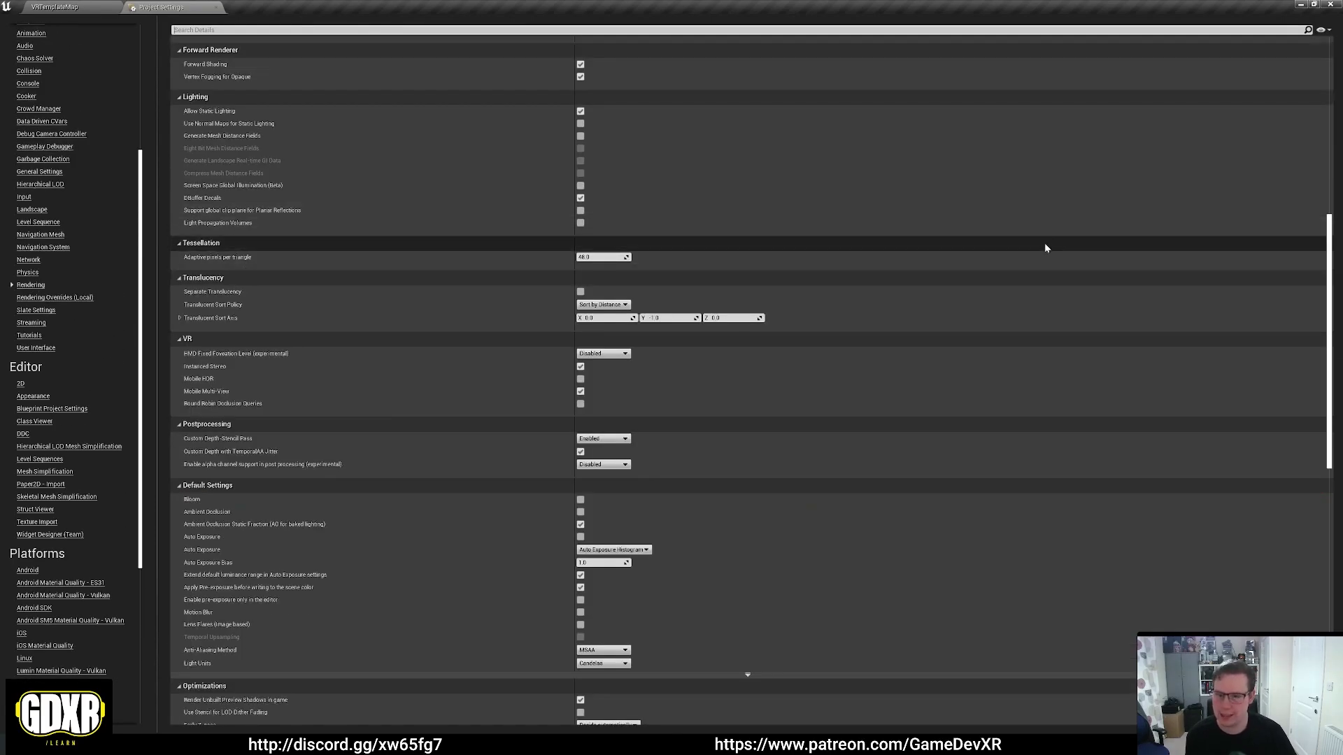
left_click_drag(1331, 238, 1312, 461)
scroll(1310, 458, "down", 4)
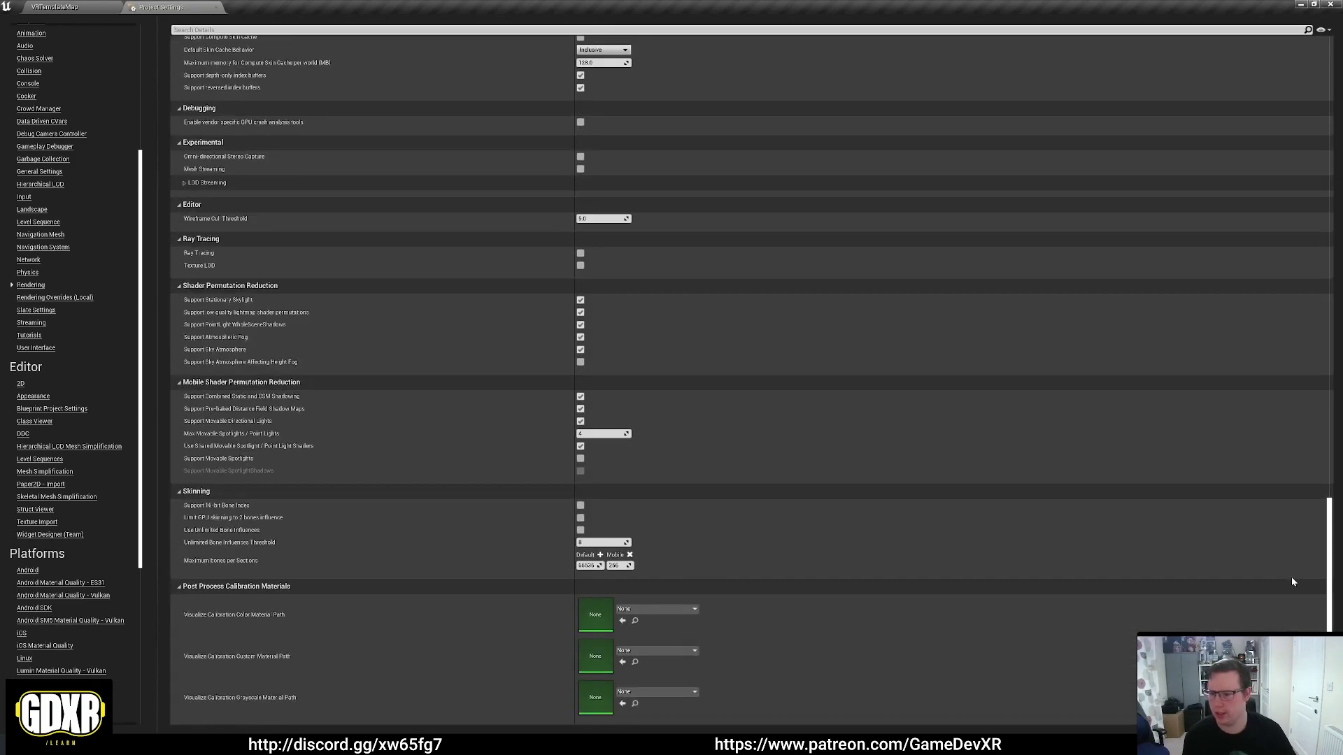
Return to the VR template level and examine the Android packaging formats and the device launch options
left_click(58, 12)
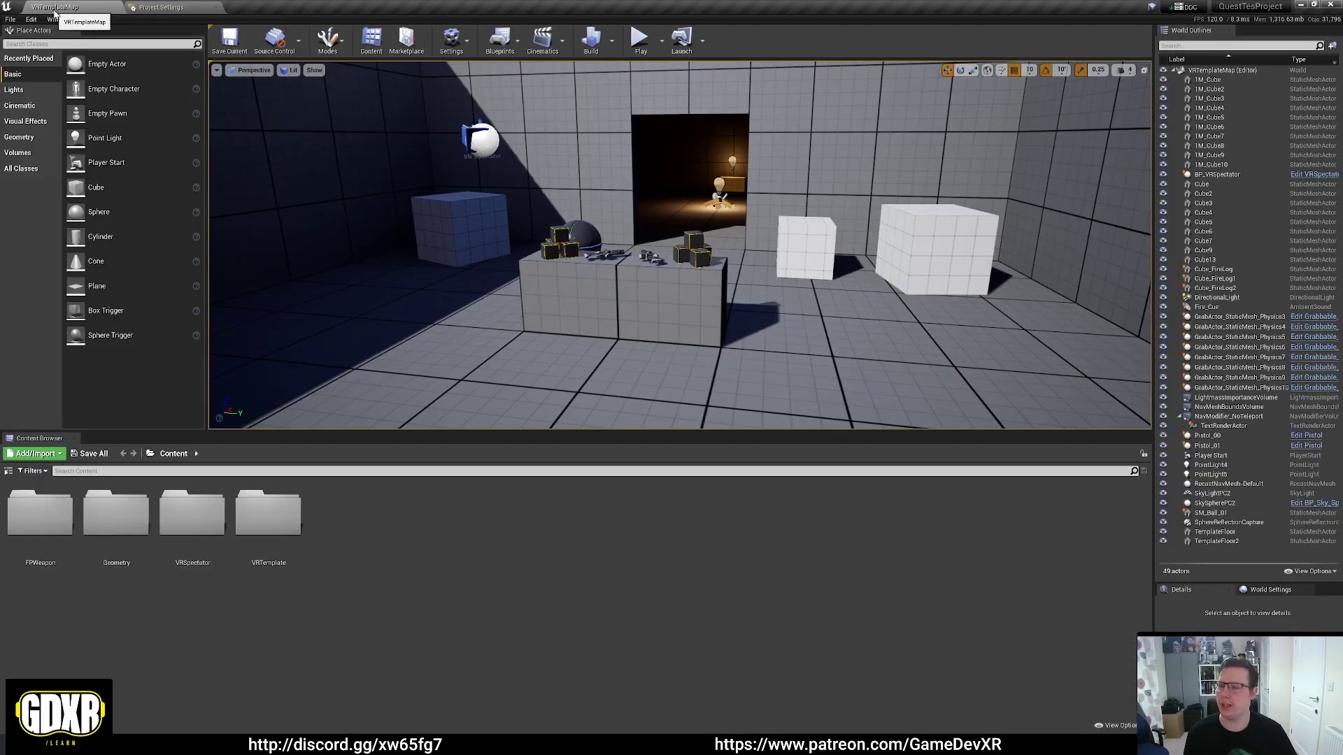
left_click(9, 20)
mouse_move(44, 189)
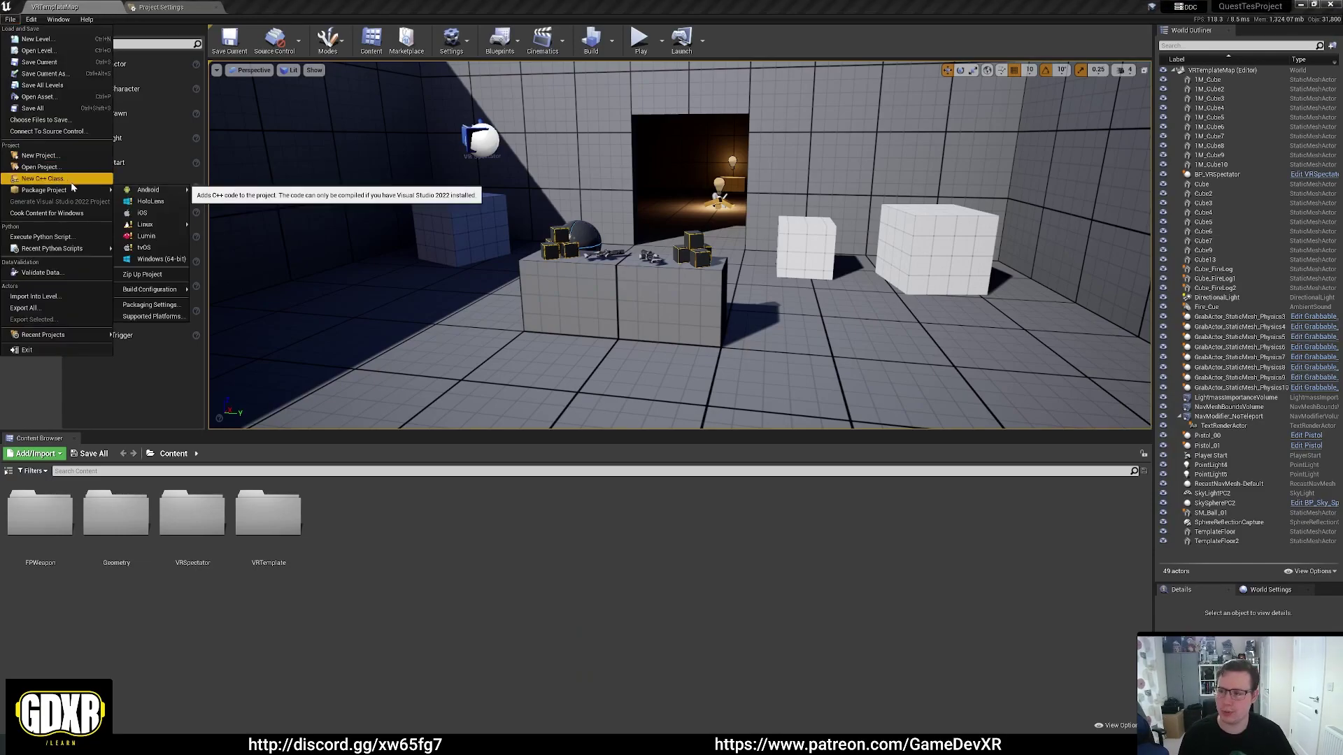
mouse_move(148, 190)
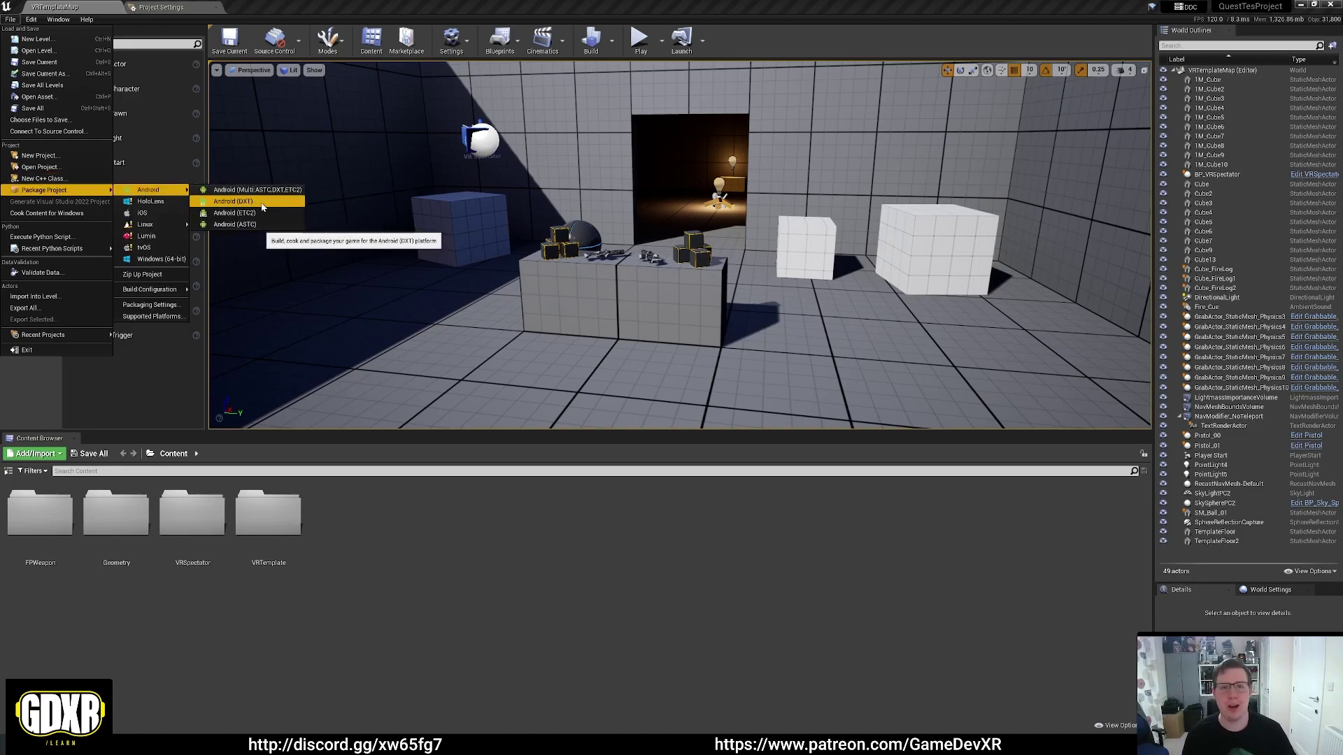
left_click(705, 39)
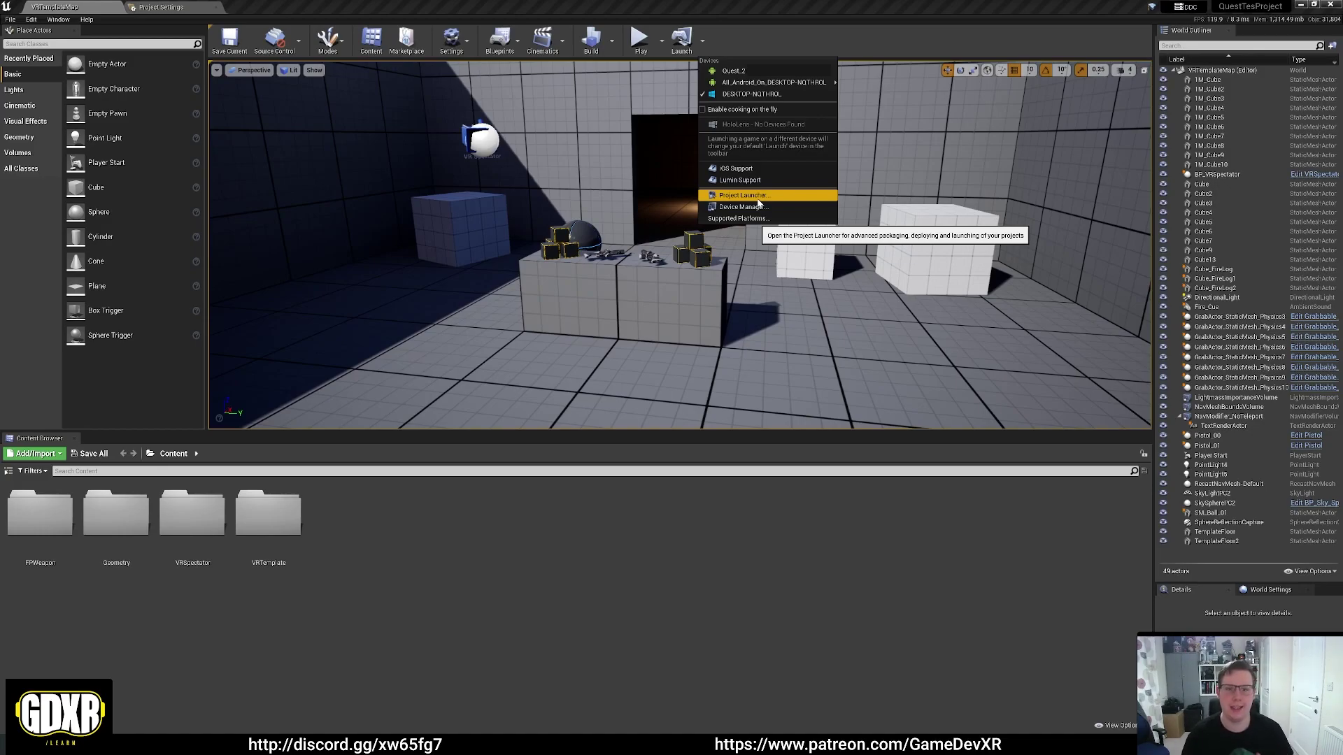
right_click_drag(520, 199, 527, 204)
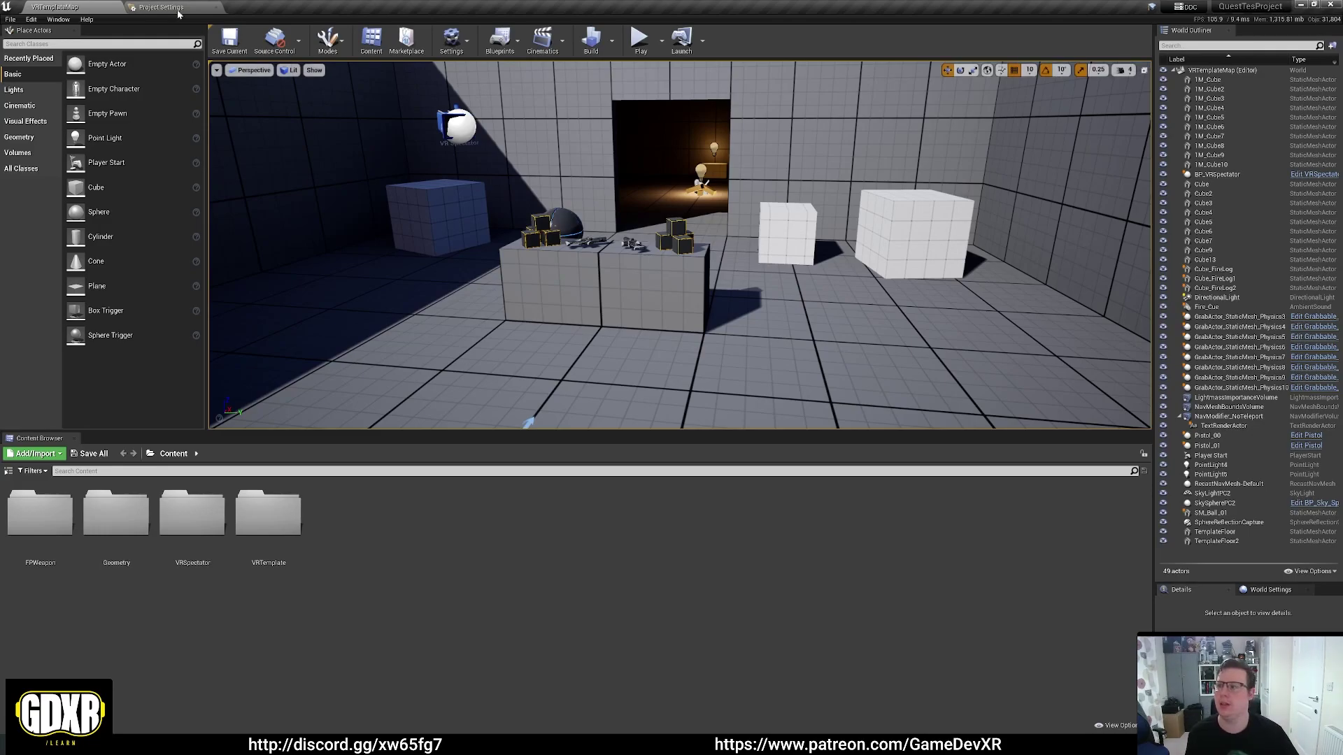
Package the project for Android (ASTC) into a new folder named APK inside the QuestTesProject folder
left_click(5, 20)
mouse_move(148, 190)
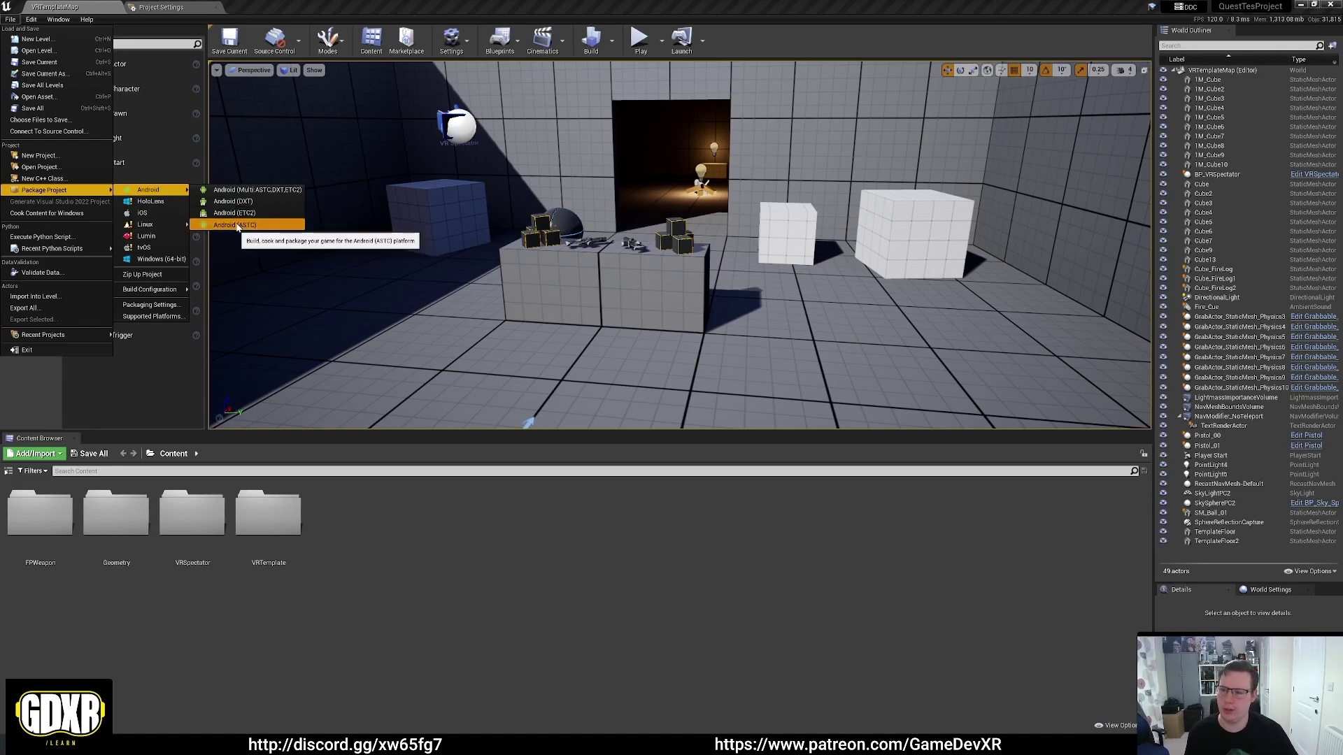
left_click(253, 225)
right_click(168, 186)
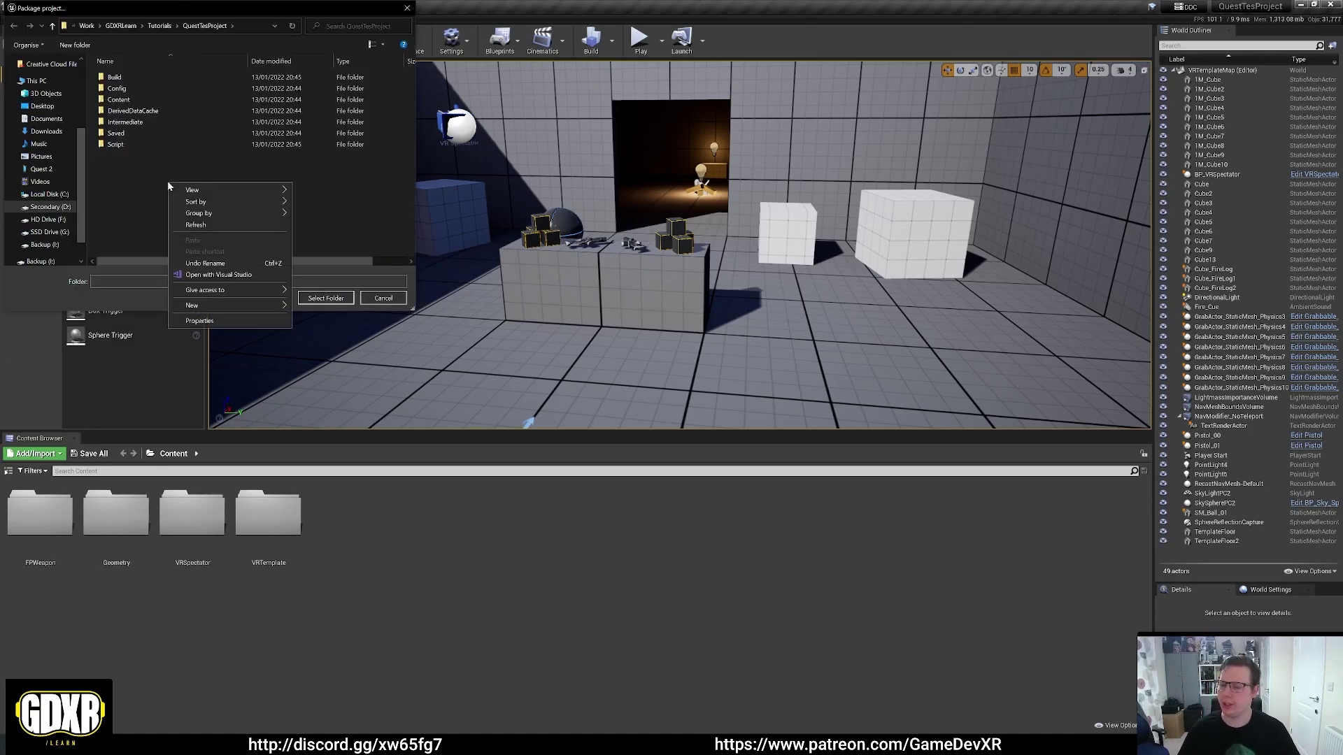
mouse_move(228, 306)
left_click(318, 307)
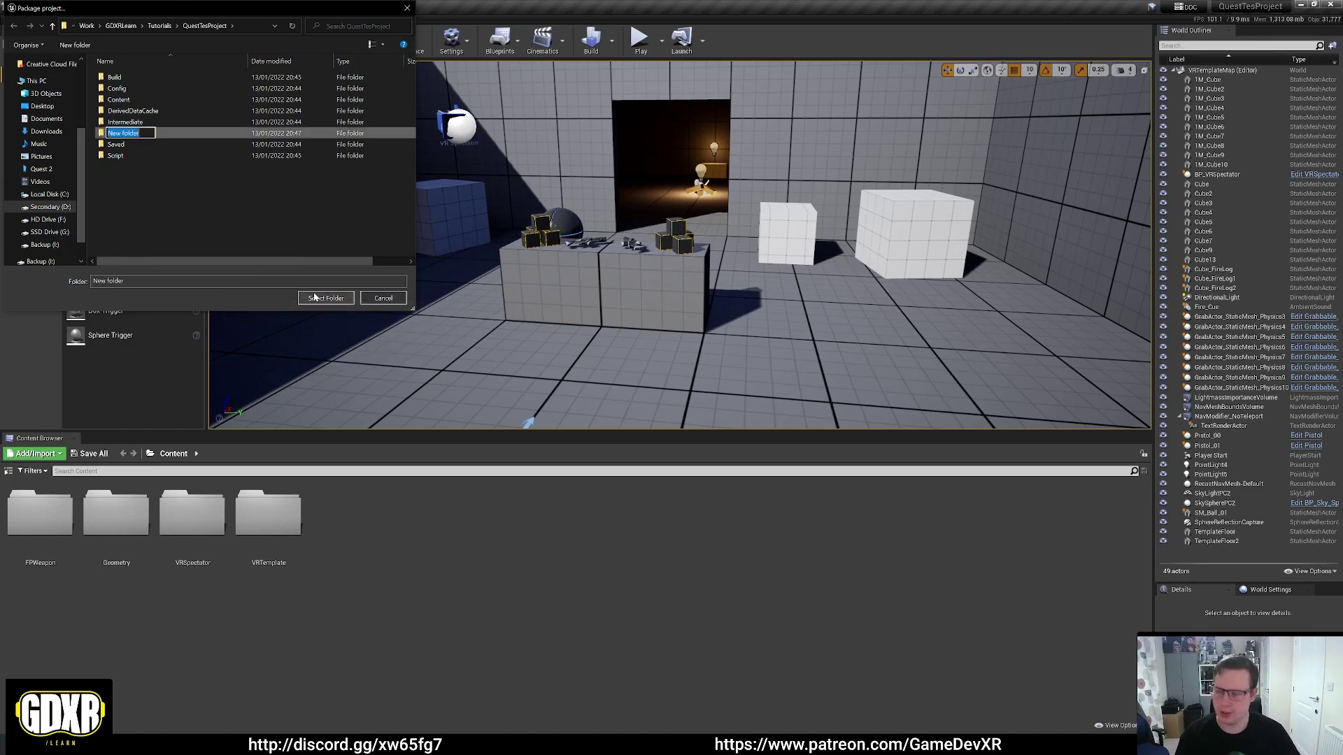
left_click(326, 298)
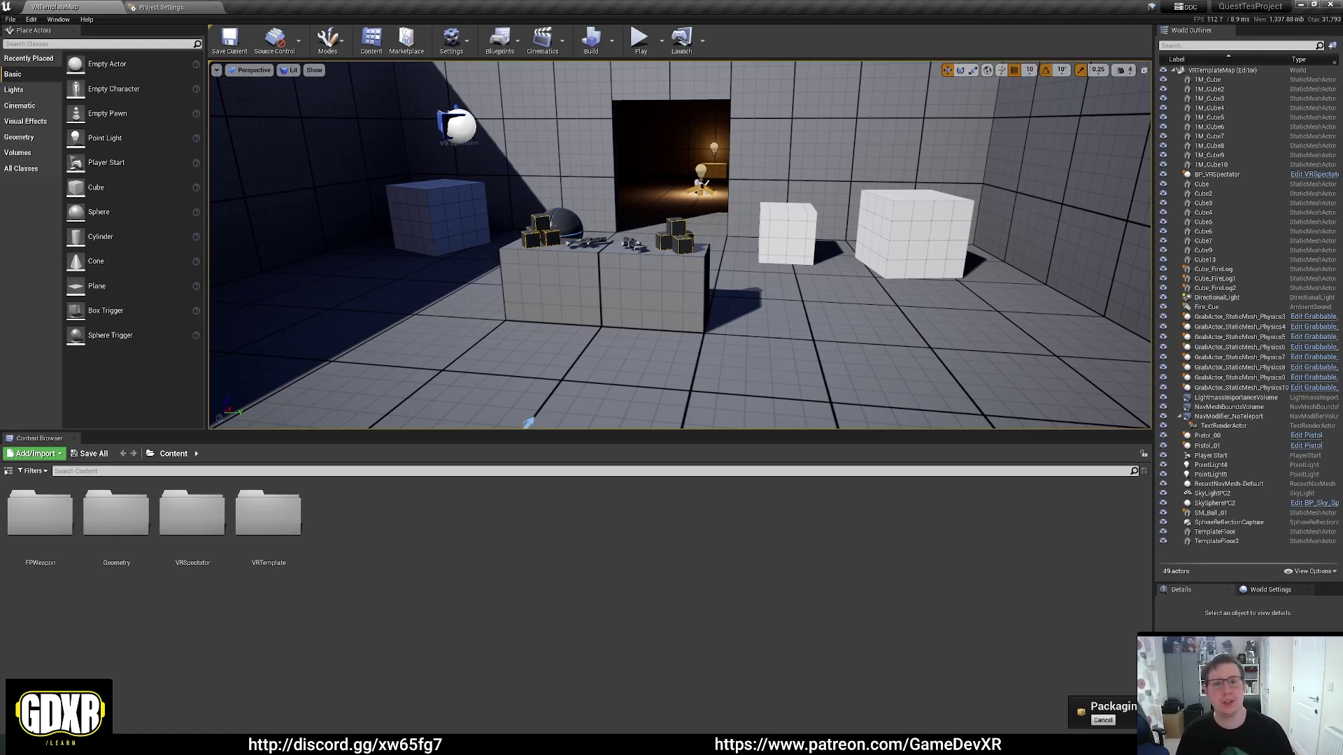
Switch to Visual Studio 2022, continue without code, and open the installer for modifying its tools and features
left_click_drag(690, 8, 774, 35)
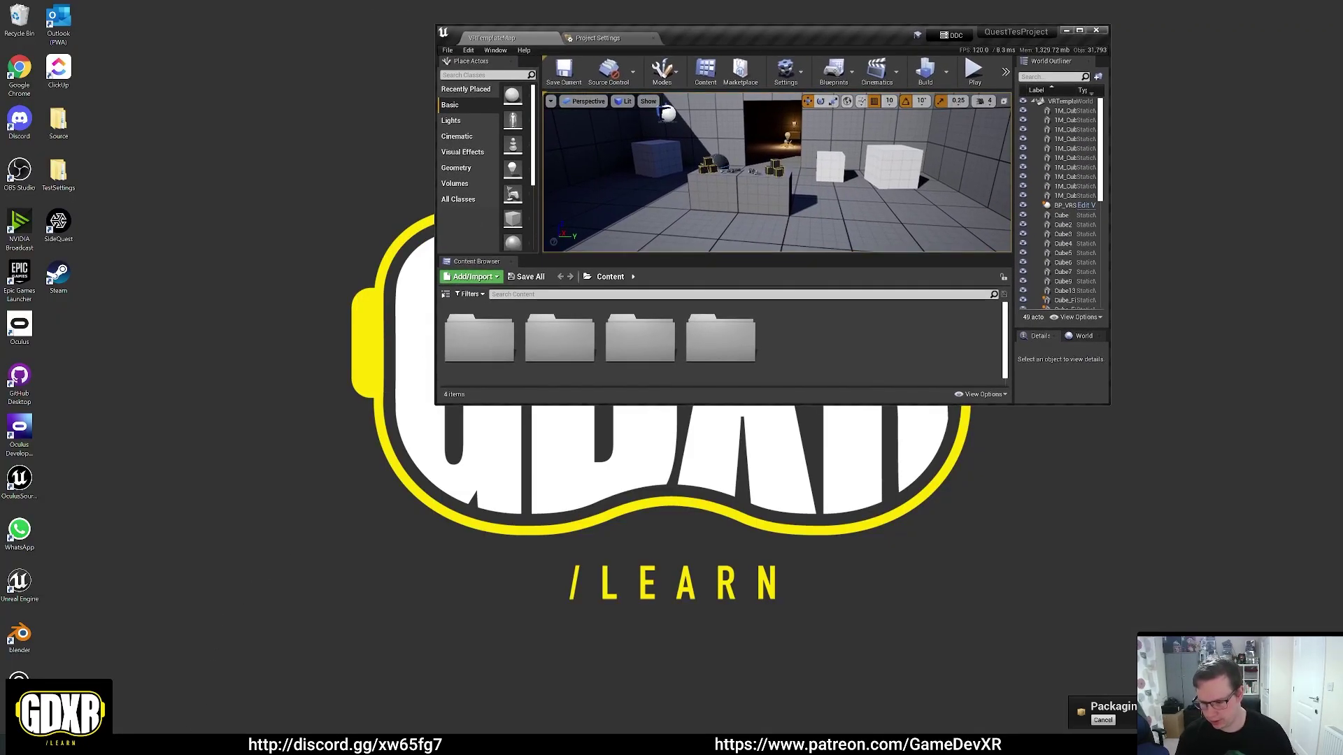
key("super")
type("visu")
key("Return")
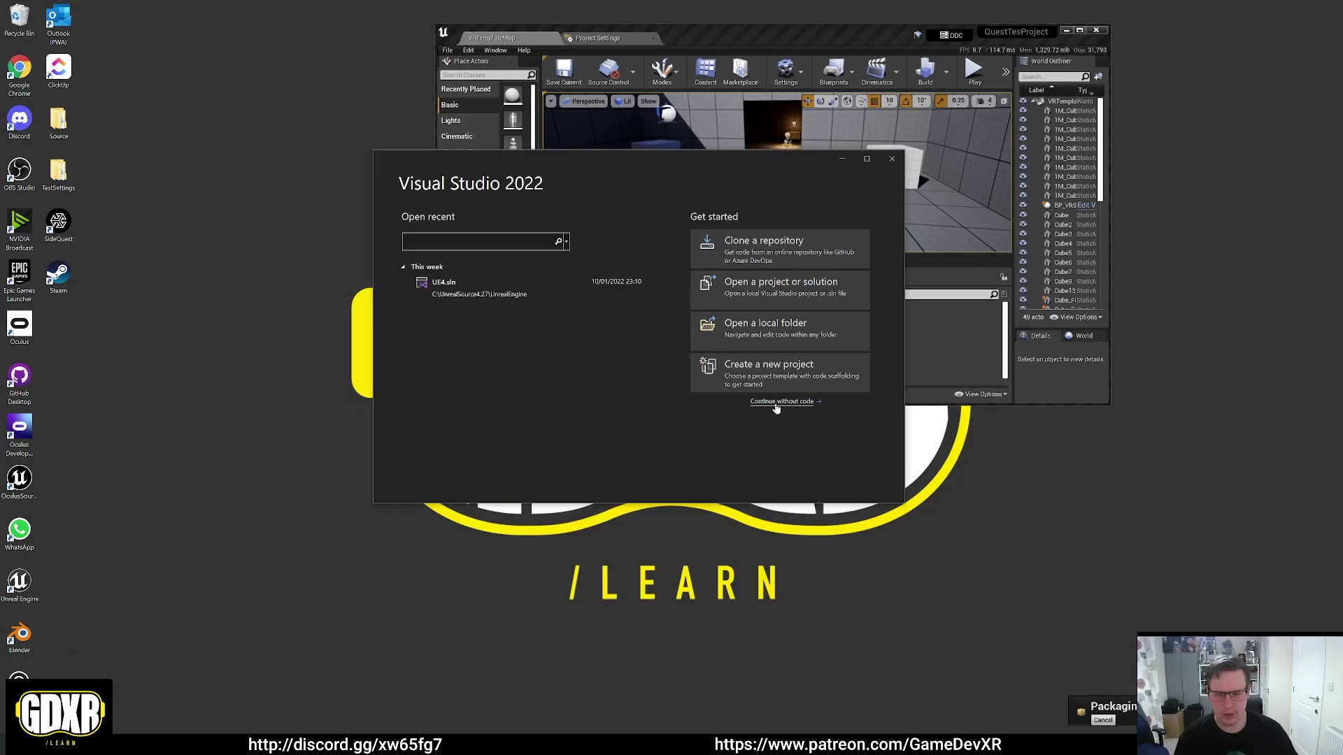
left_click(776, 404)
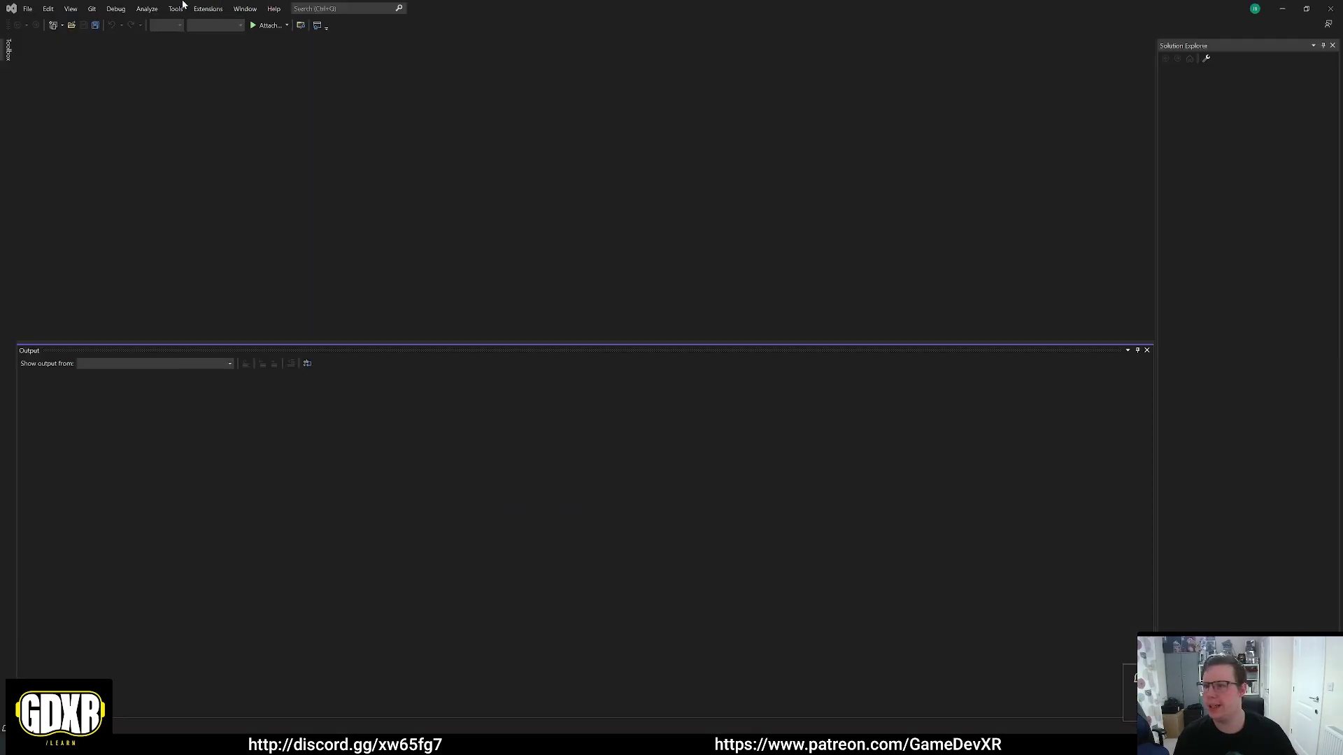
left_click(175, 8)
left_click(198, 21)
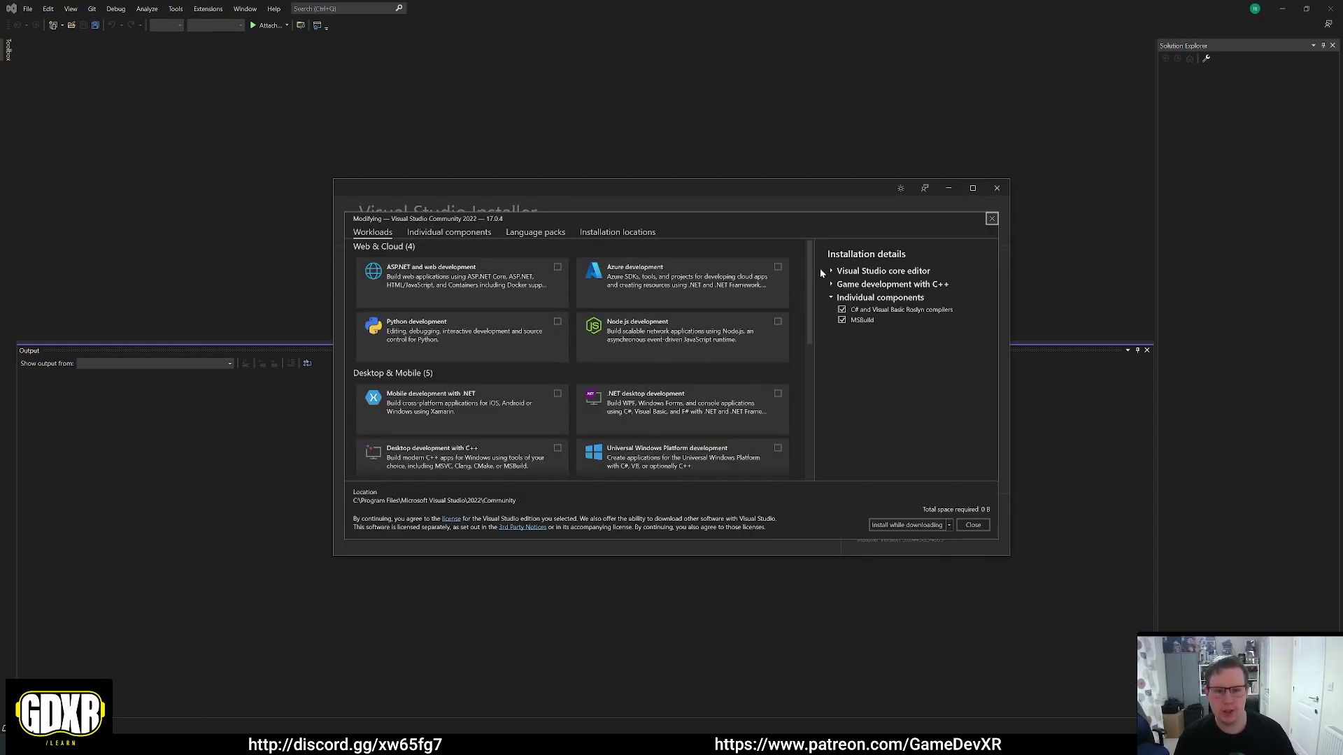
Examine the Game development with C++ workload and its installation details, leaving the workload selected
left_click_drag(811, 268, 807, 409)
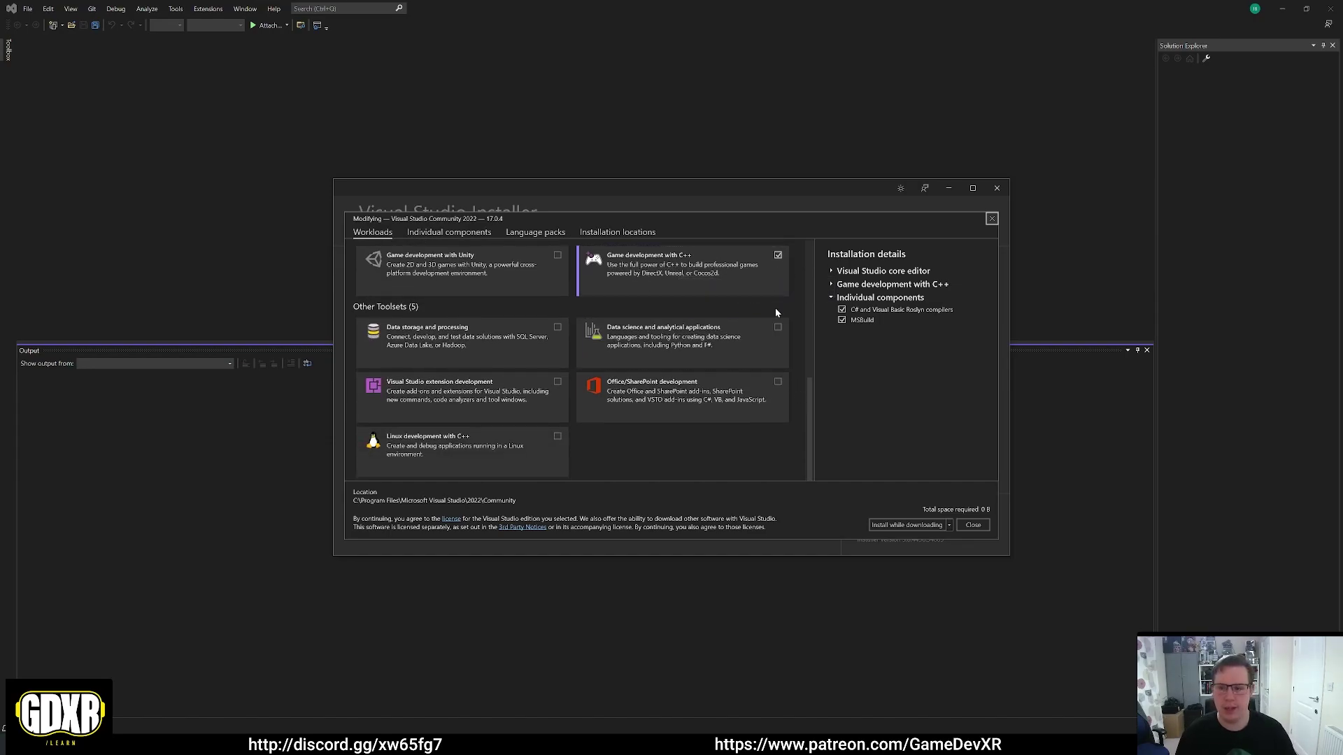
left_click(683, 285)
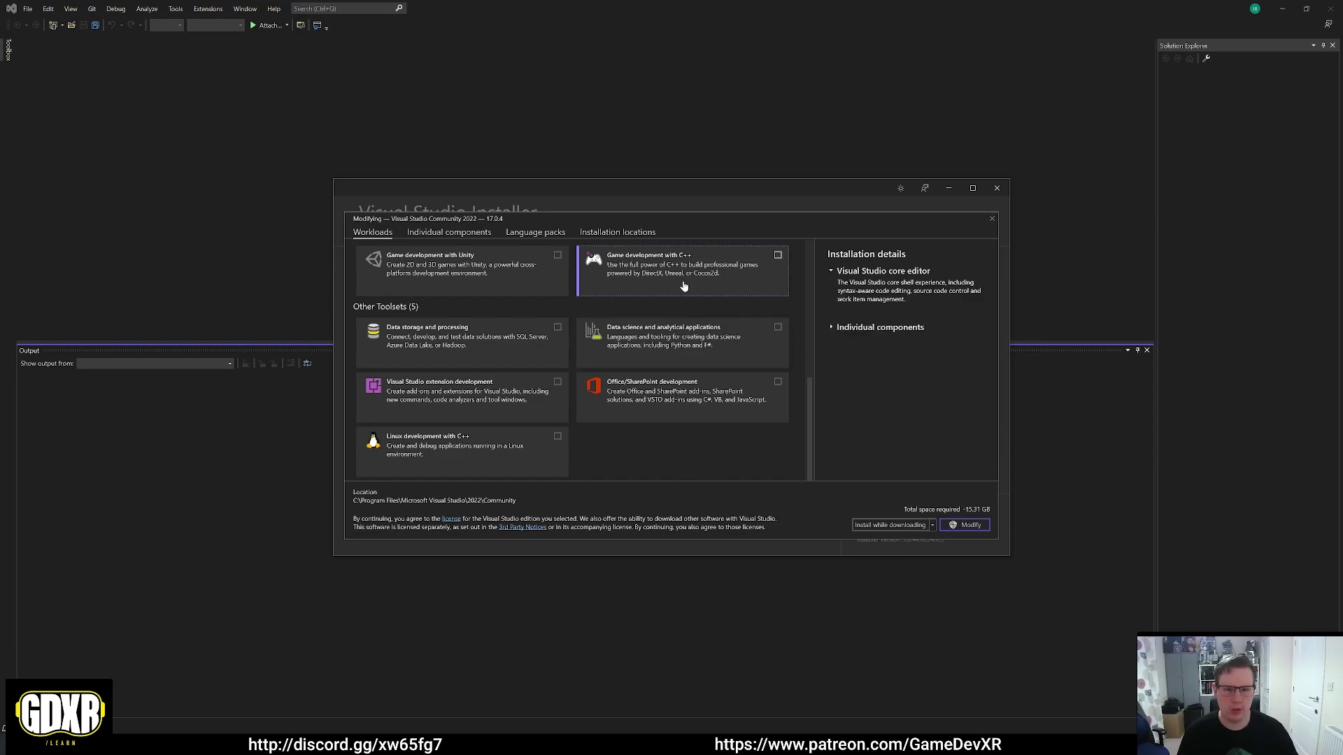
left_click(830, 328)
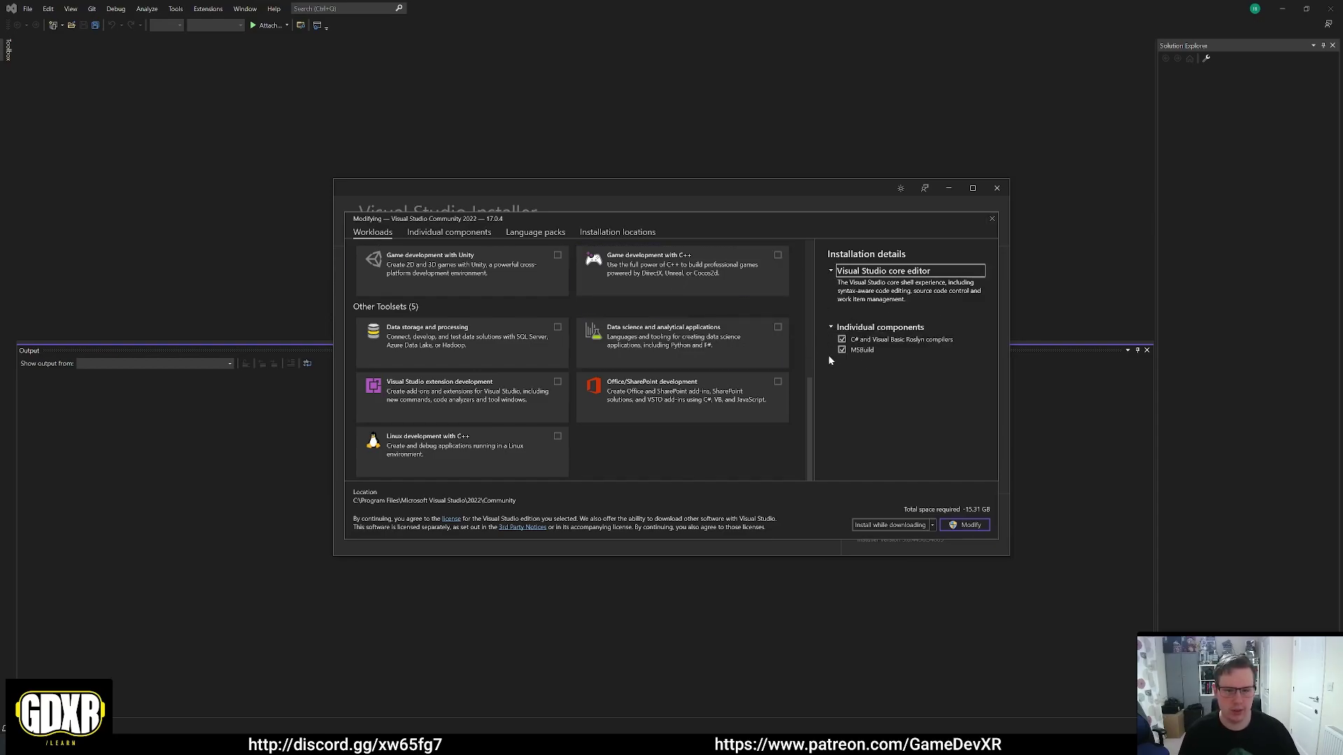
left_click(830, 272)
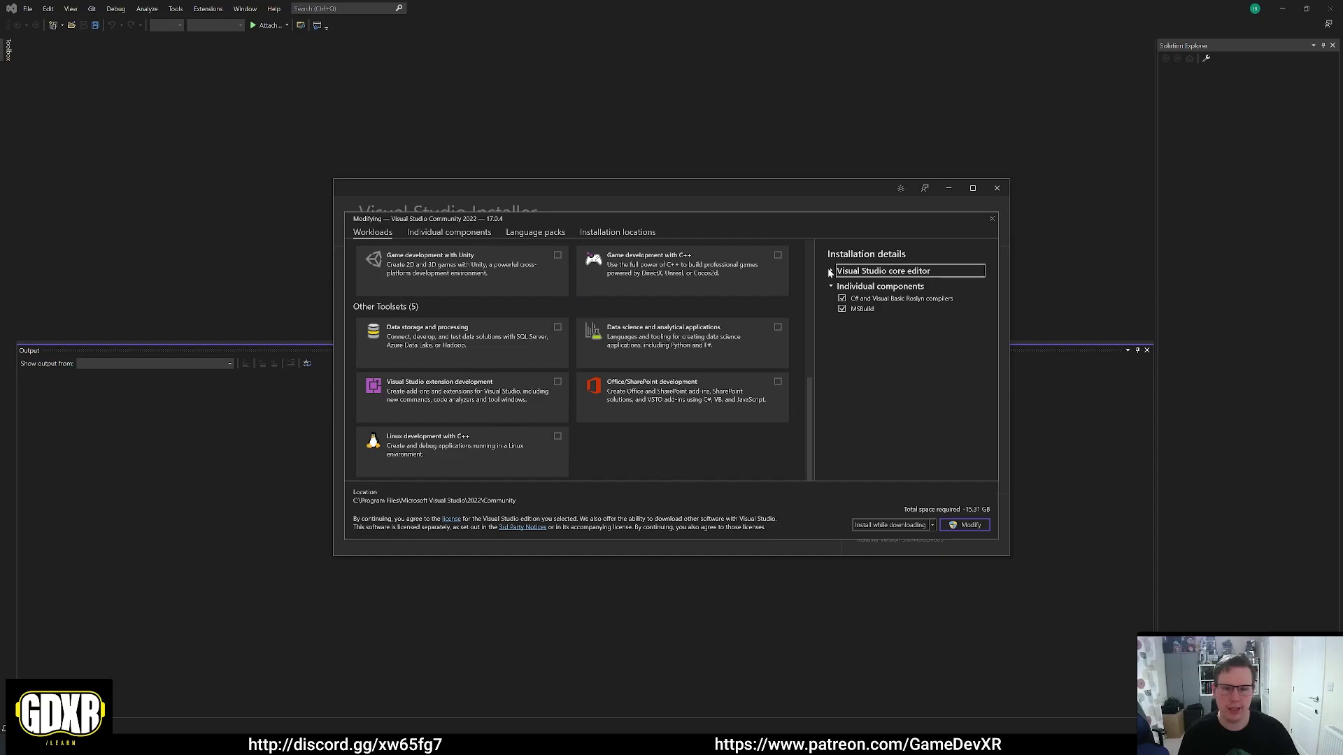
left_click(778, 256)
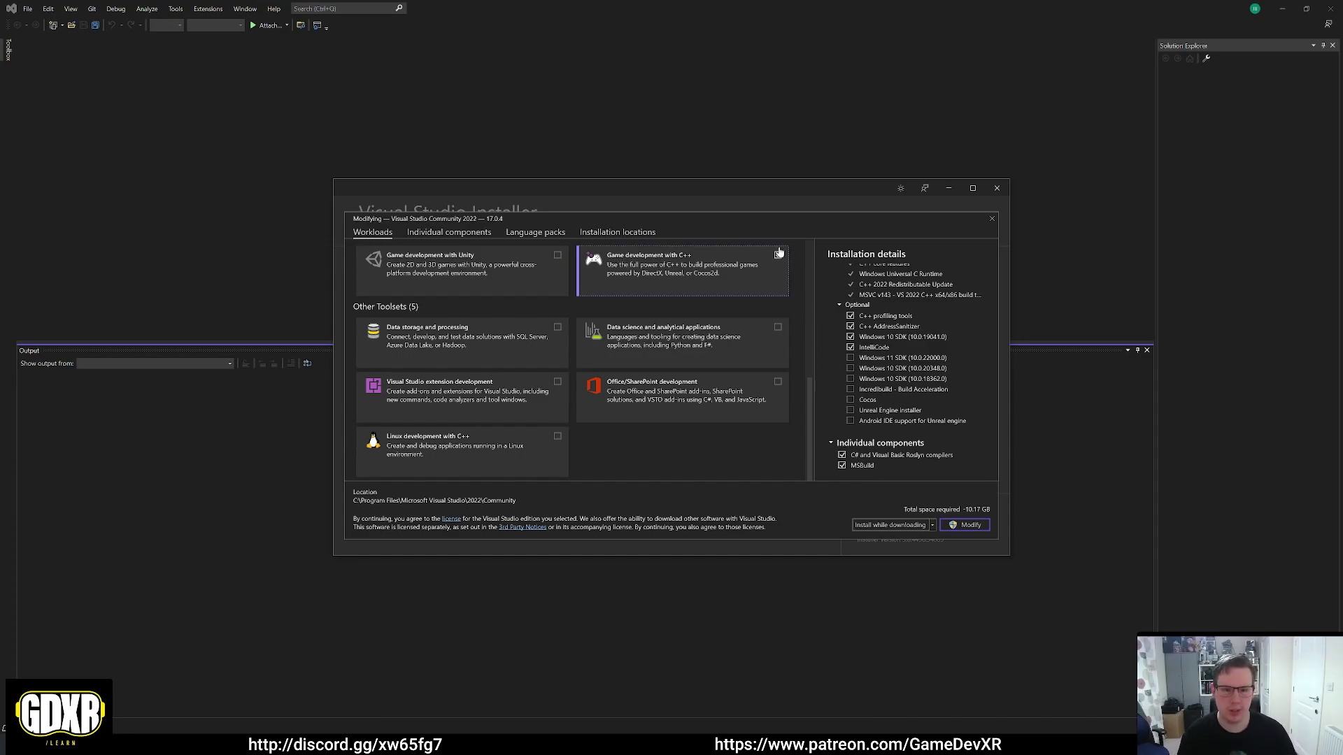
Search the individual components for MSBuild, then close the installer and Visual Studio without modifying the installation
left_click(449, 233)
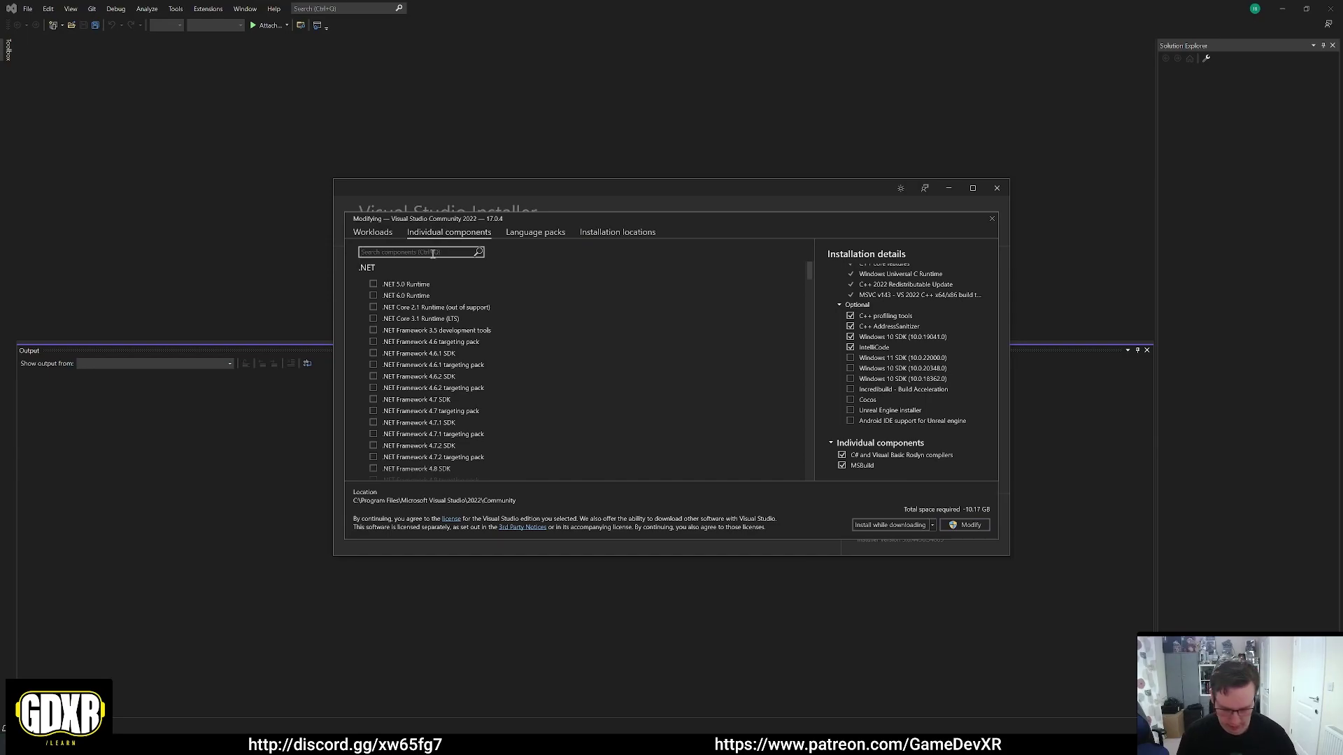
type("MSB")
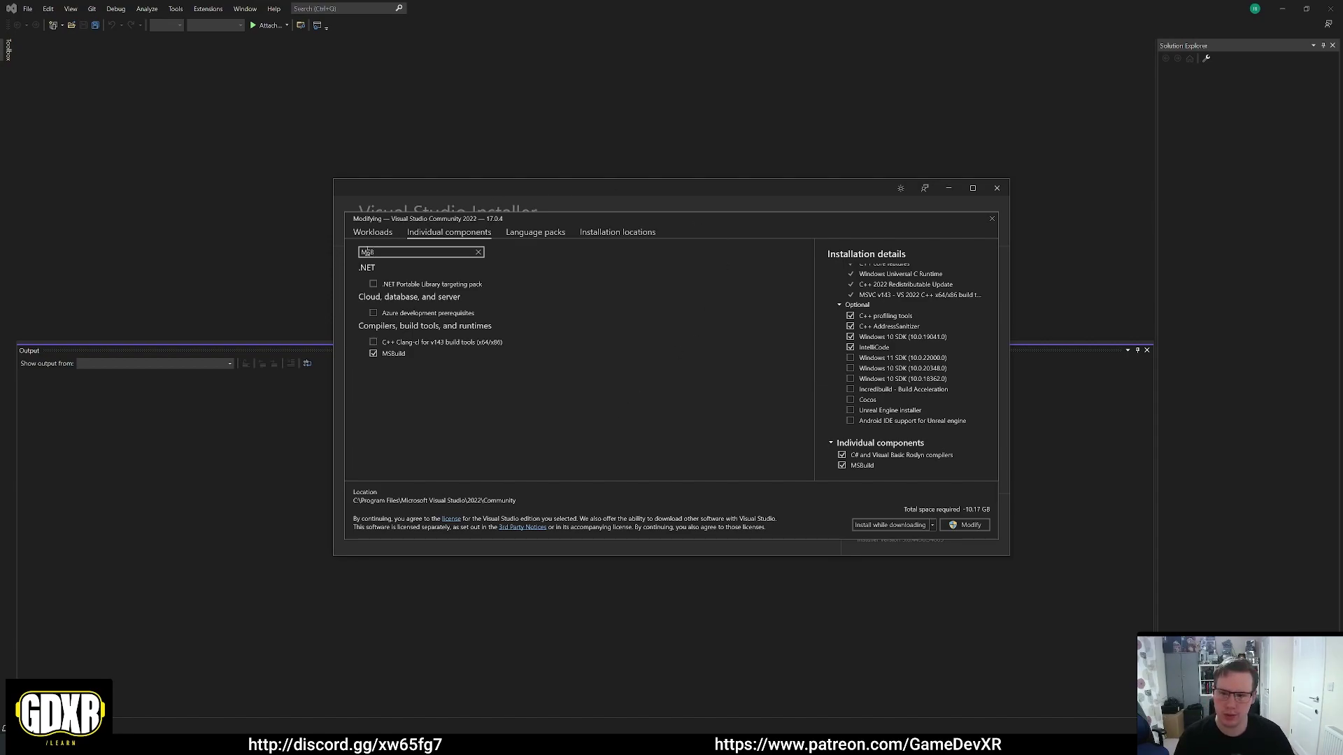
left_click(997, 188)
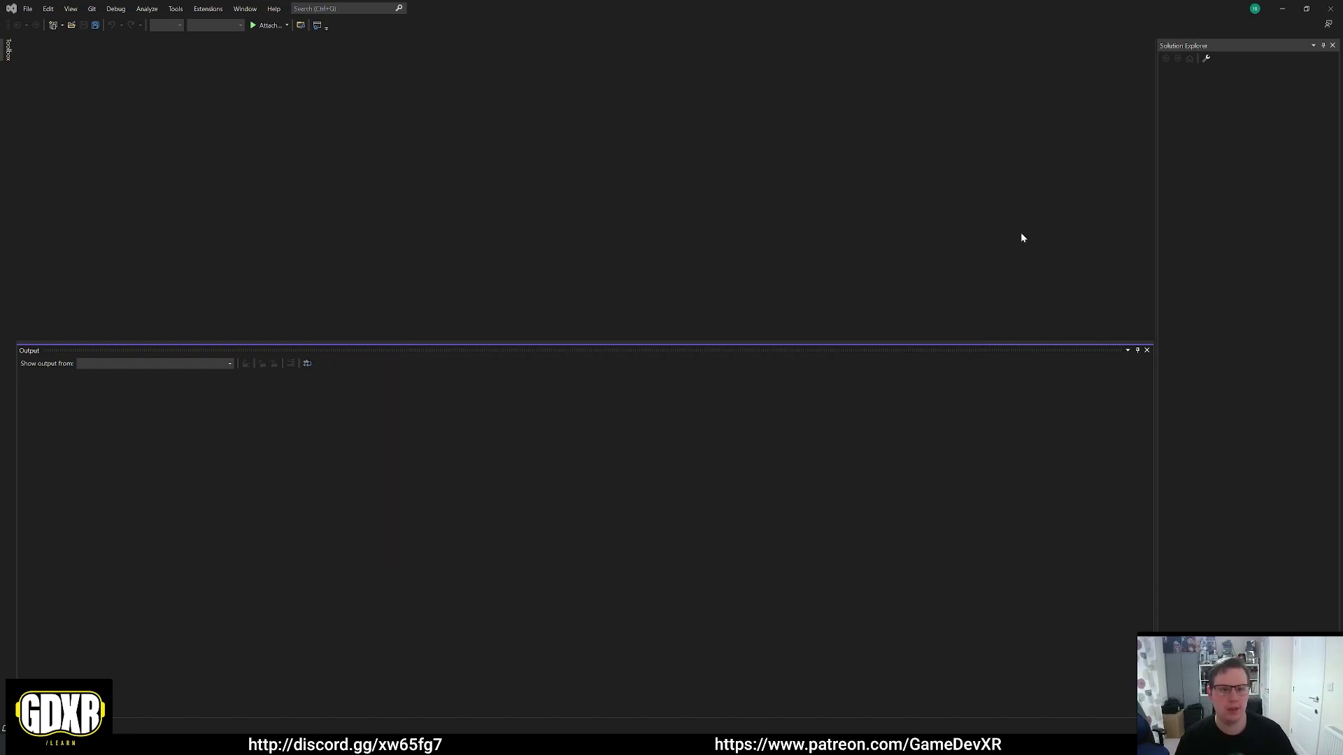
left_click(1328, 7)
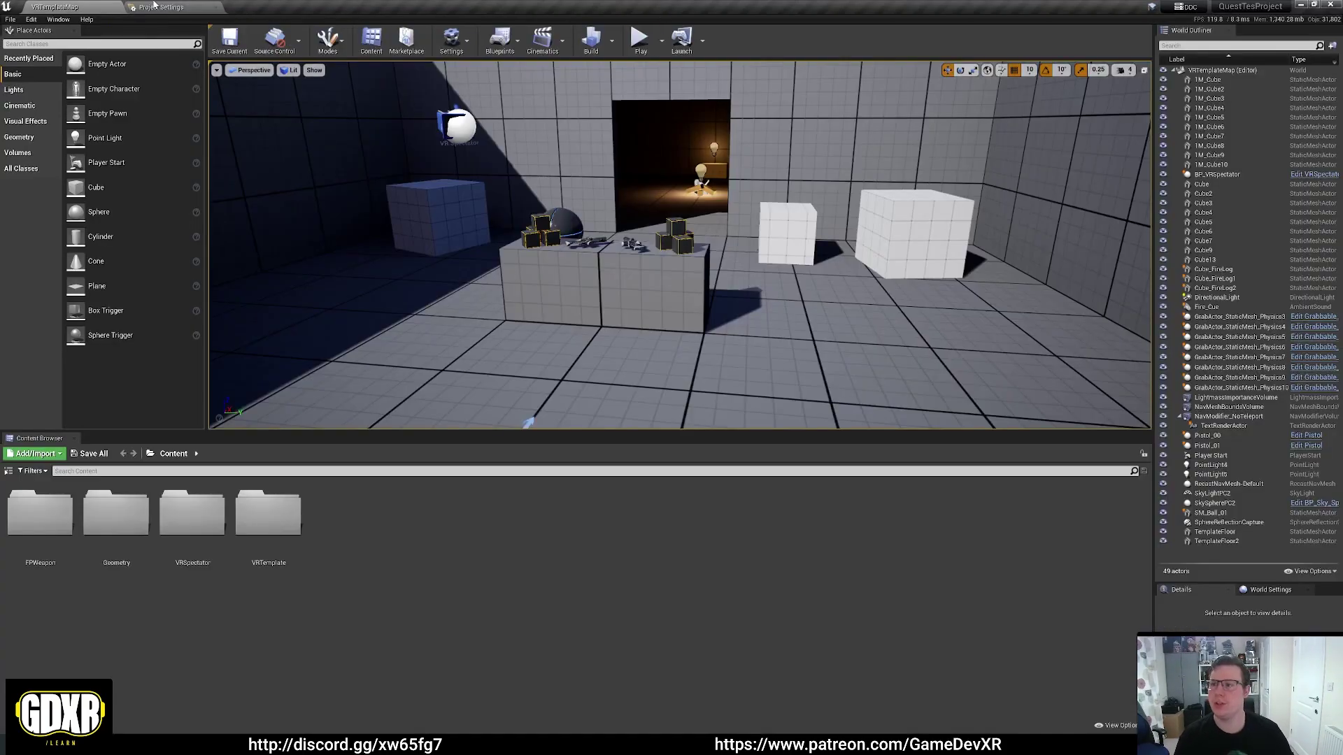
Check the source code editor choice and its available options in Unreal's editor preferences
left_click(31, 19)
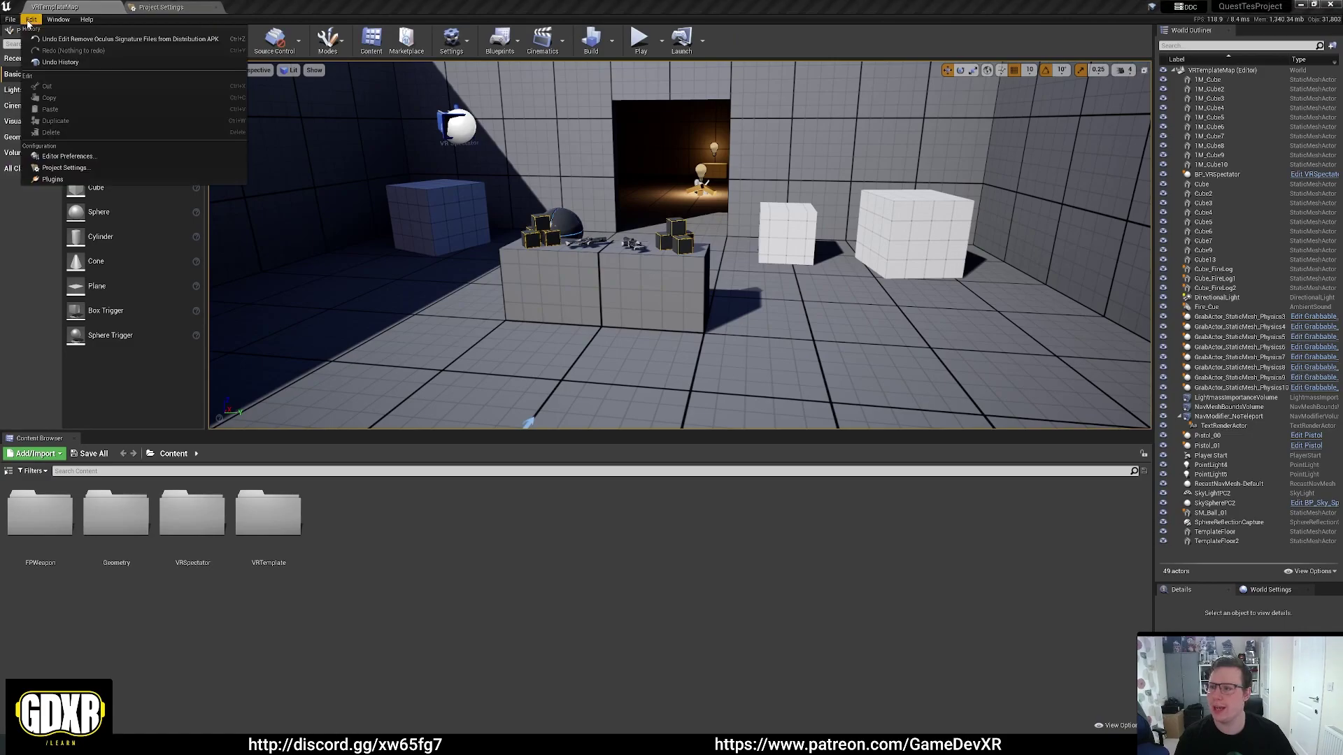
left_click(67, 156)
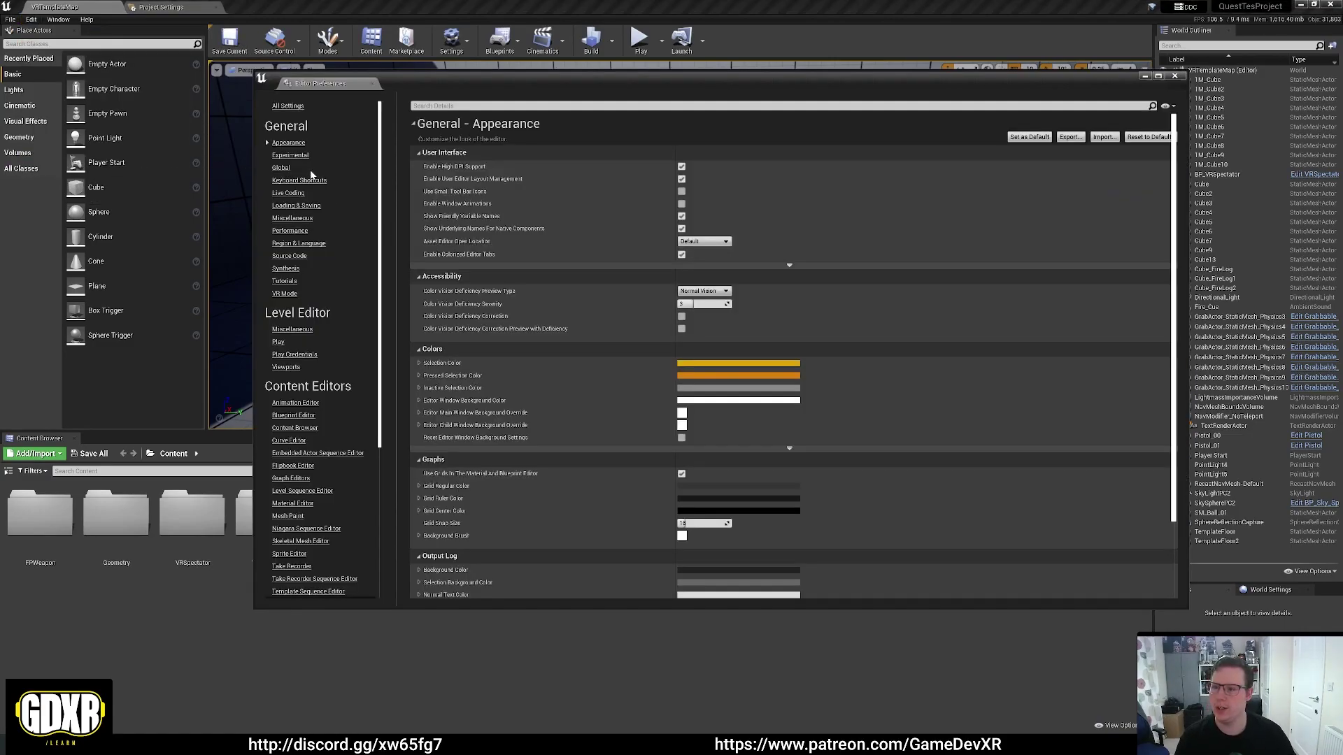
left_click(294, 255)
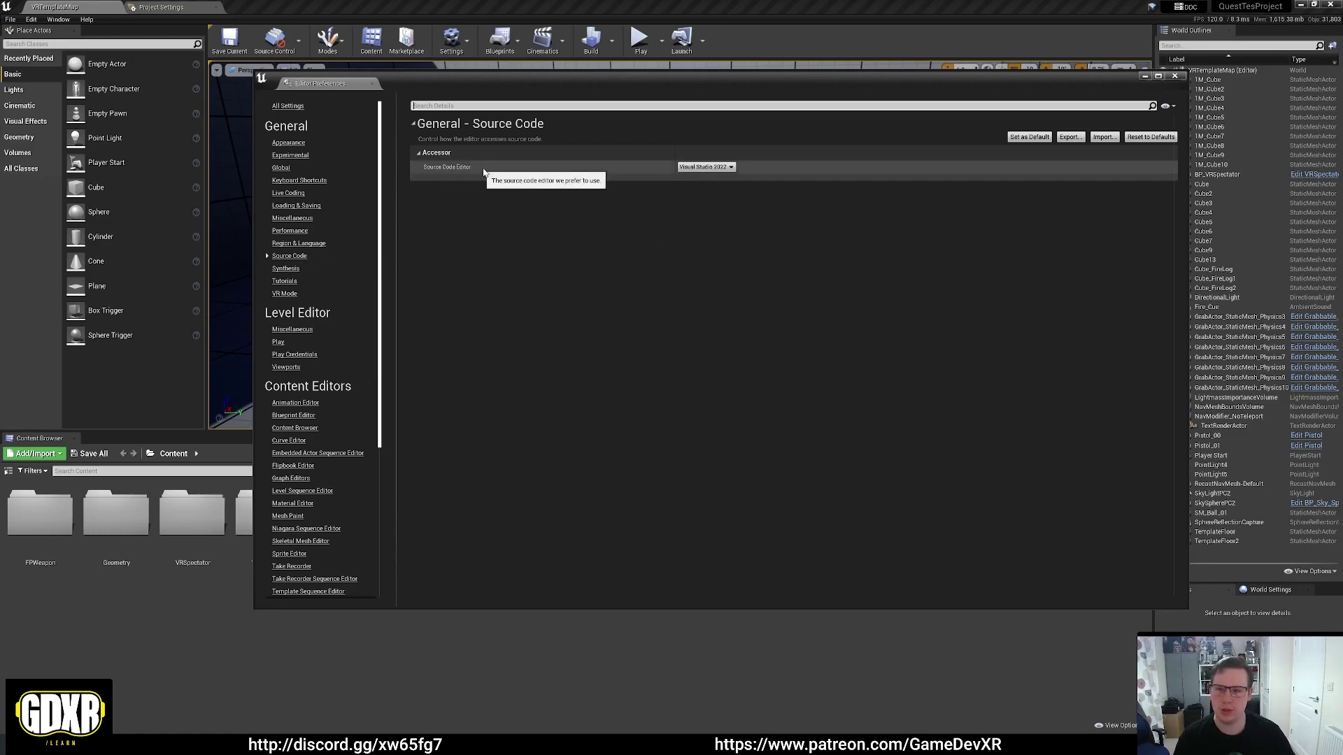
left_click(720, 167)
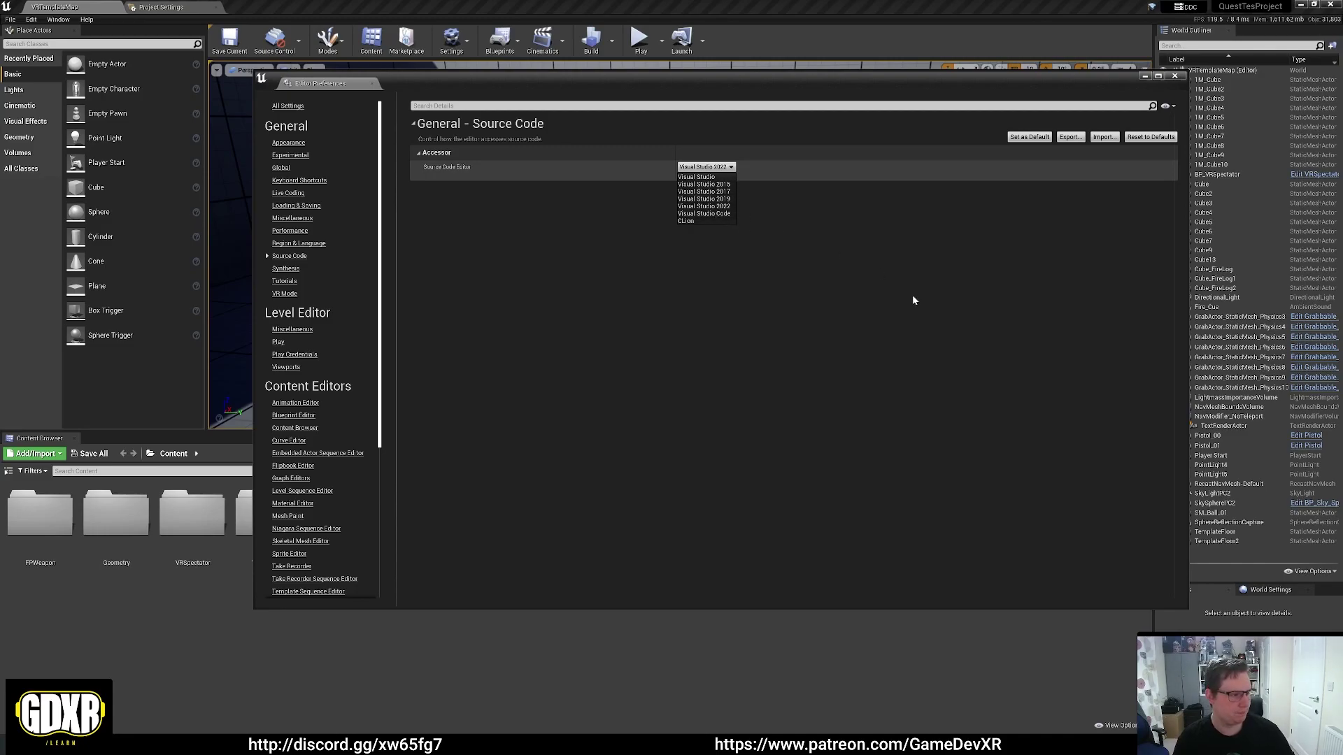
Show the Output Log to review the packaging messages, minimizing the editor preferences window and enlarging the viewport above the log
left_click(58, 19)
mouse_move(86, 236)
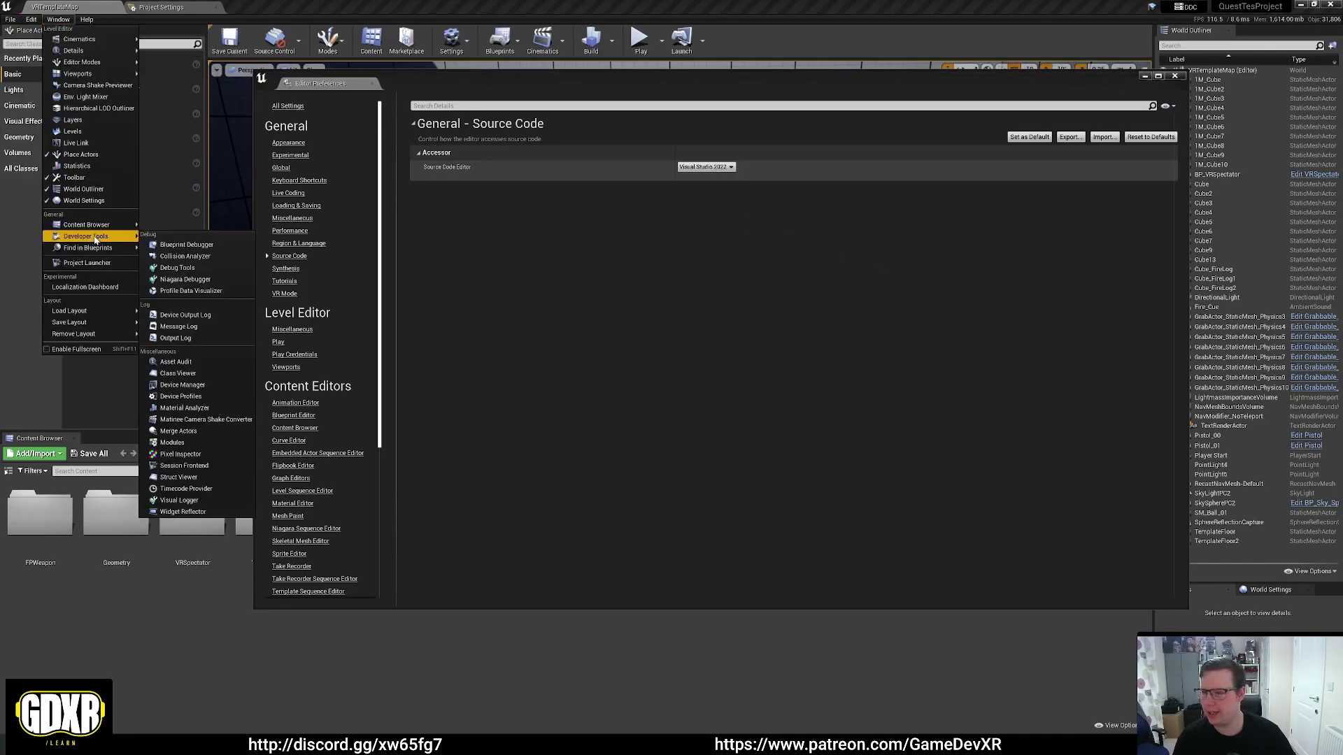
left_click(183, 338)
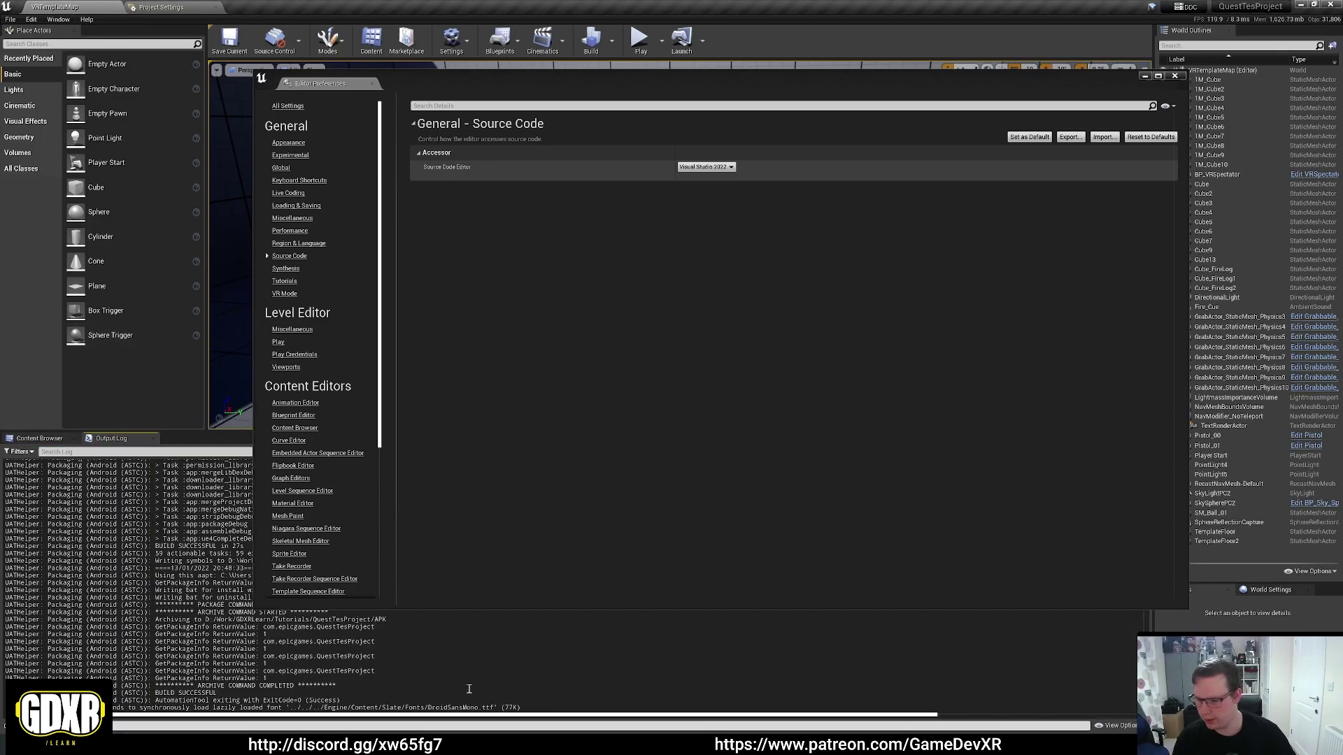
left_click_drag(683, 78, 806, 15)
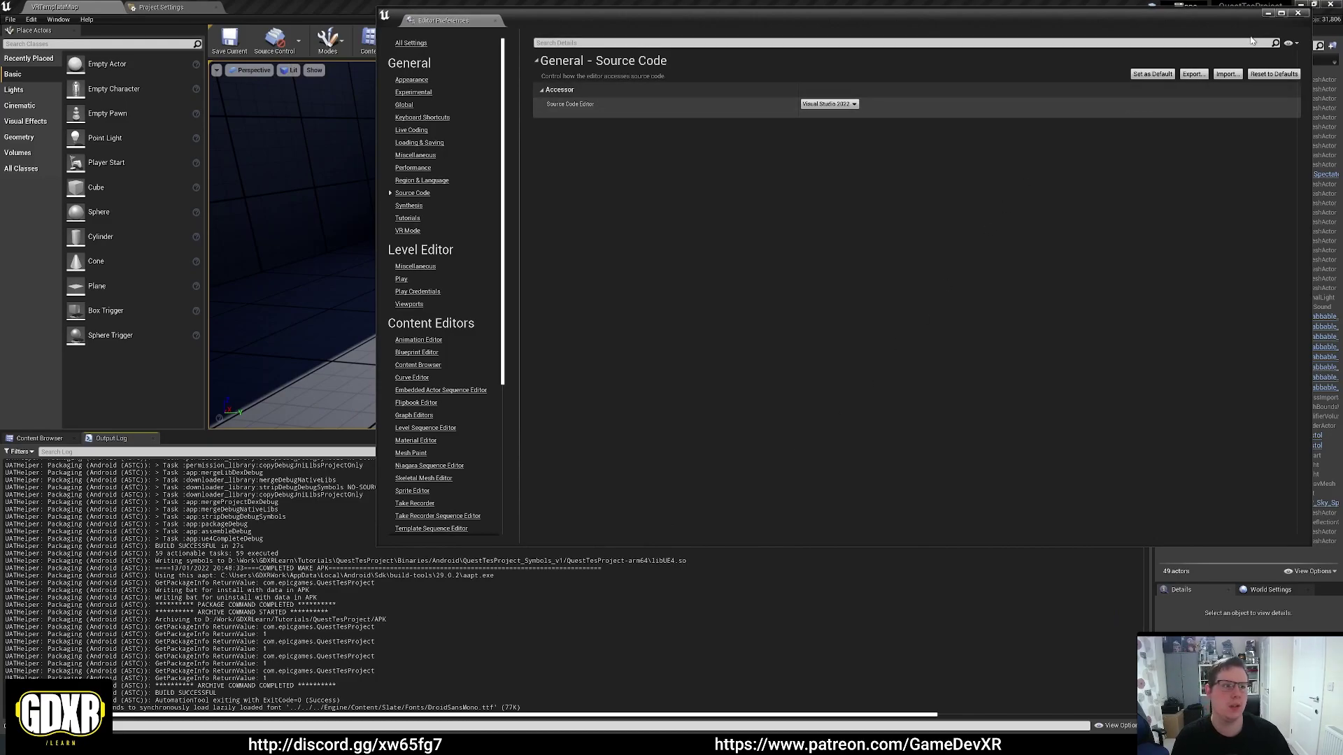
left_click(1268, 14)
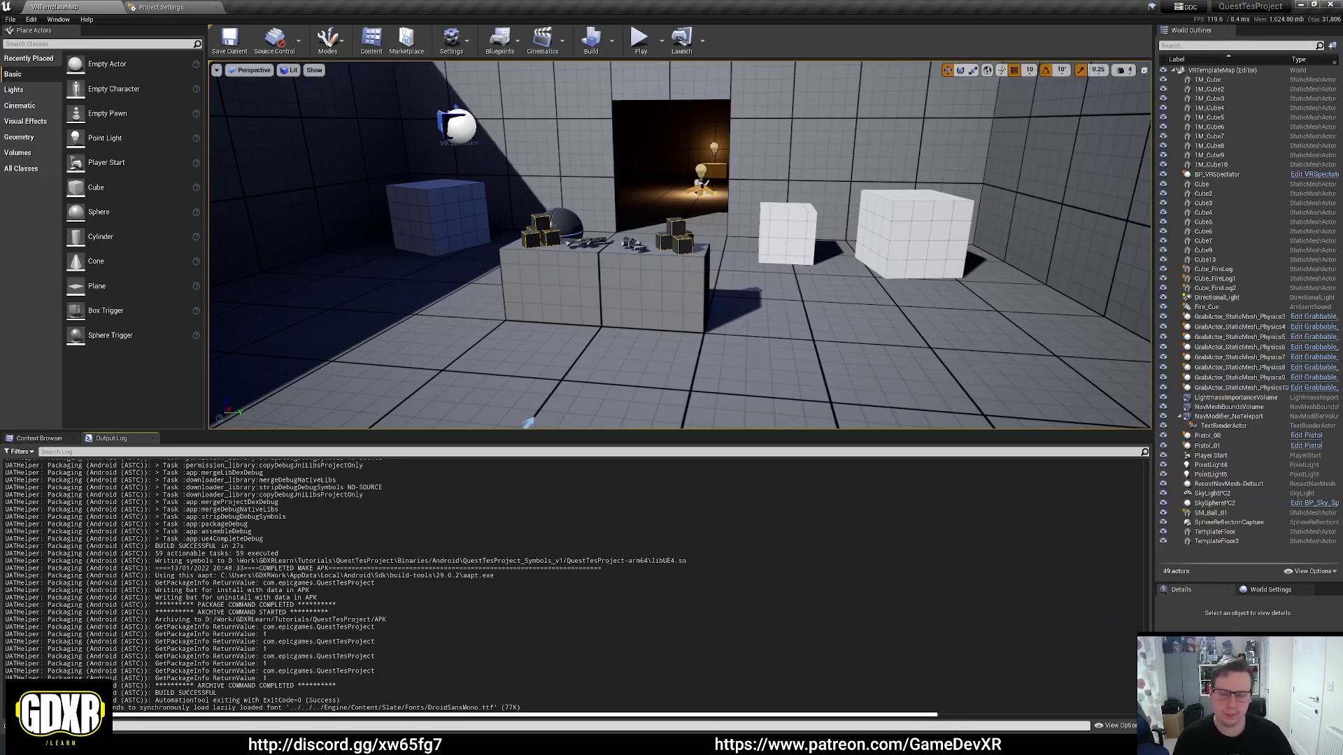
left_click_drag(665, 435, 653, 533)
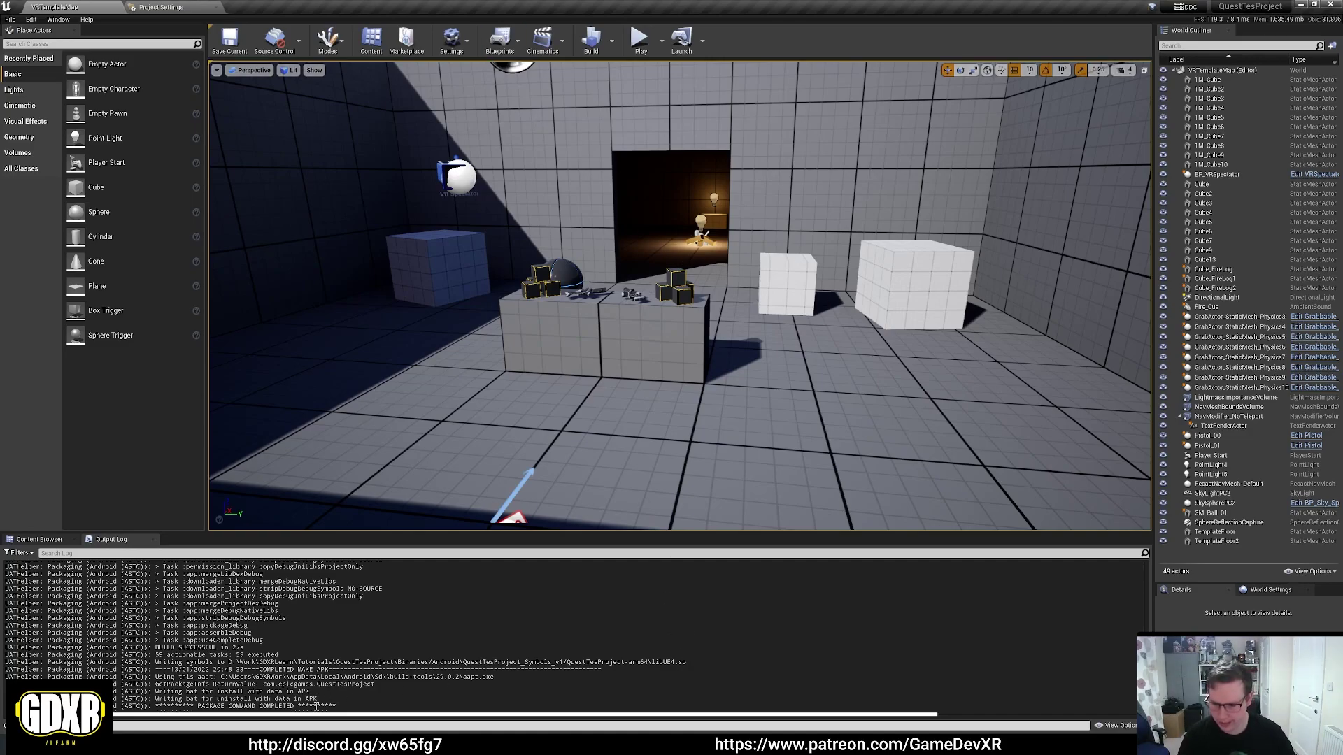
Browse on disk to the project's APK/Android_ASTC folder and run Install_QuestTesProject-arm64.bat, then minimize the Explorer window
left_click(40, 539)
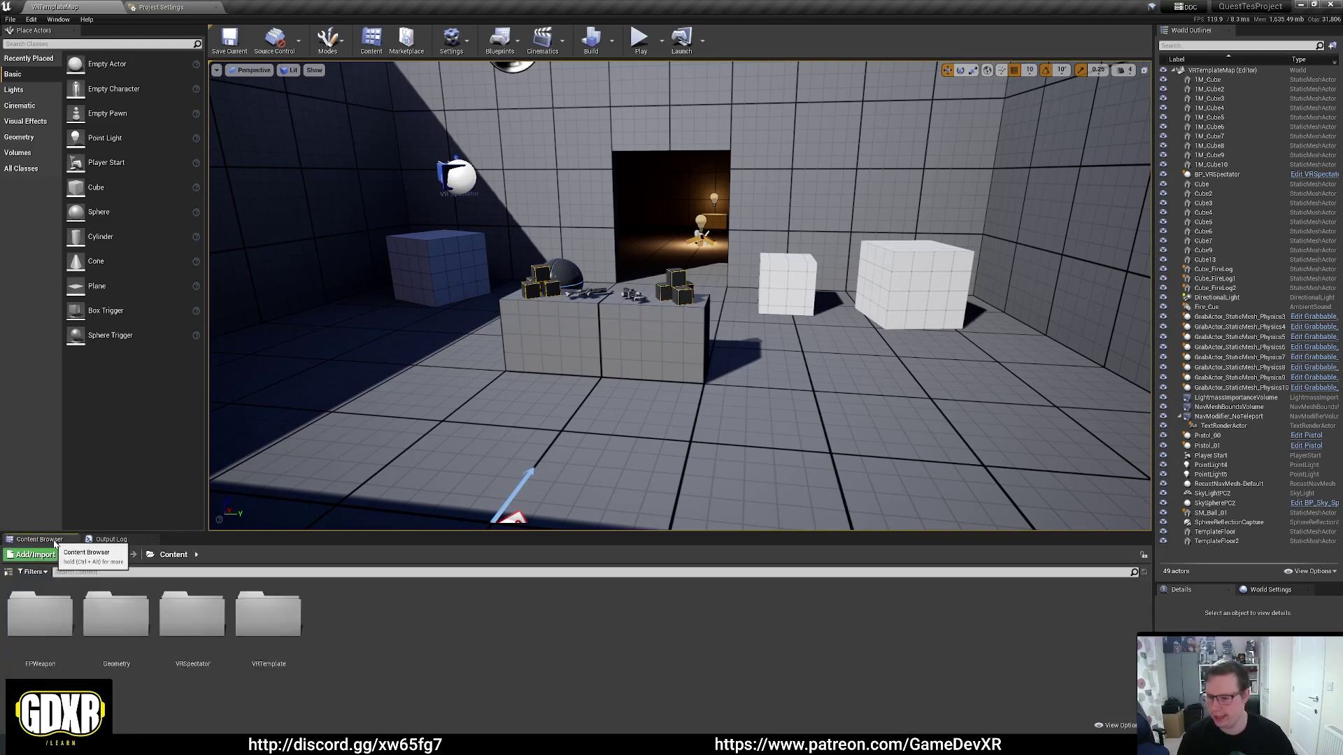
right_click(129, 620)
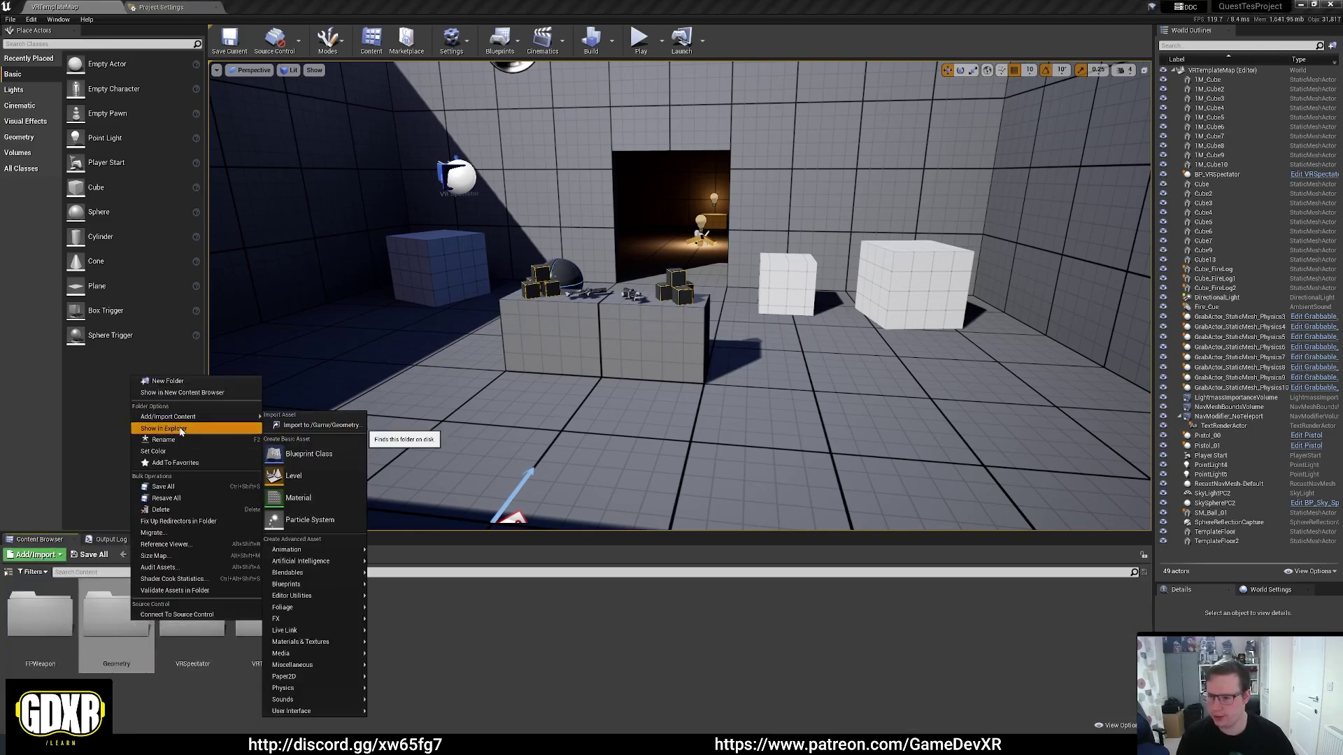
left_click(180, 429)
left_click(628, 175)
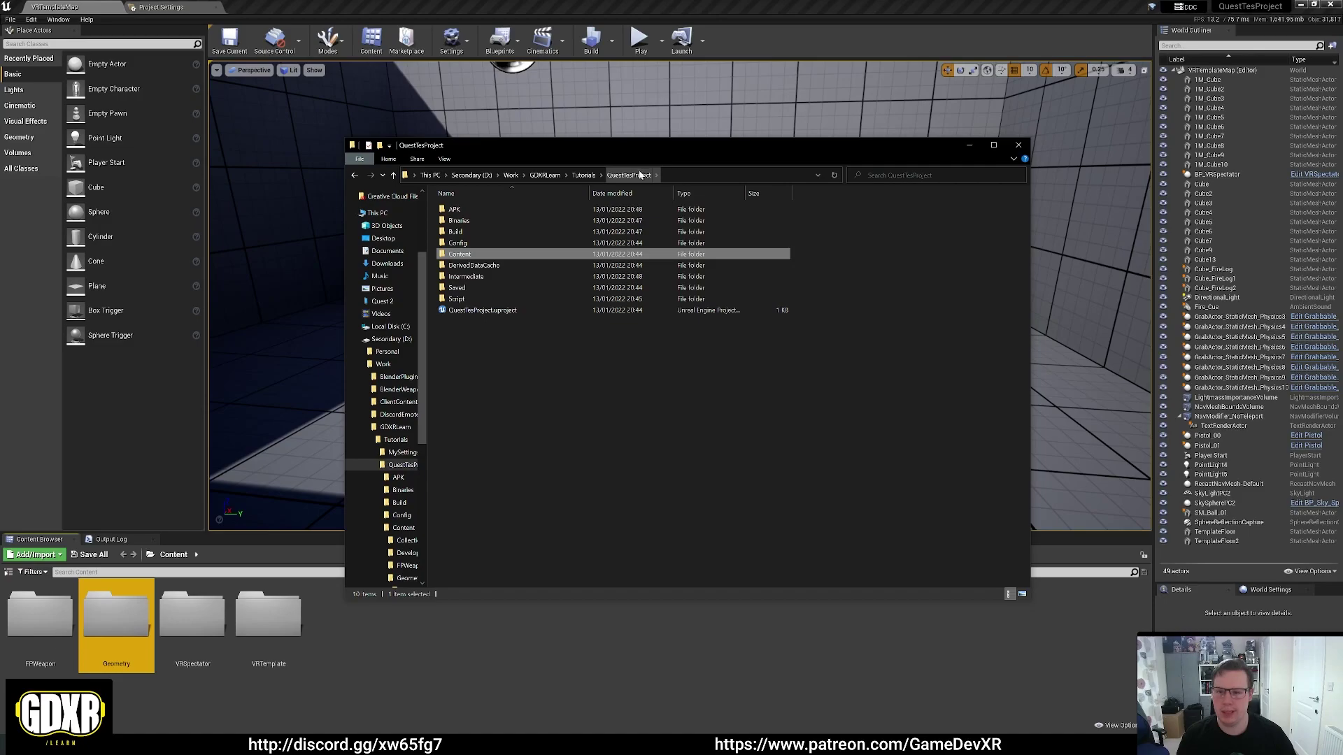
double_click(553, 209)
double_click(565, 206)
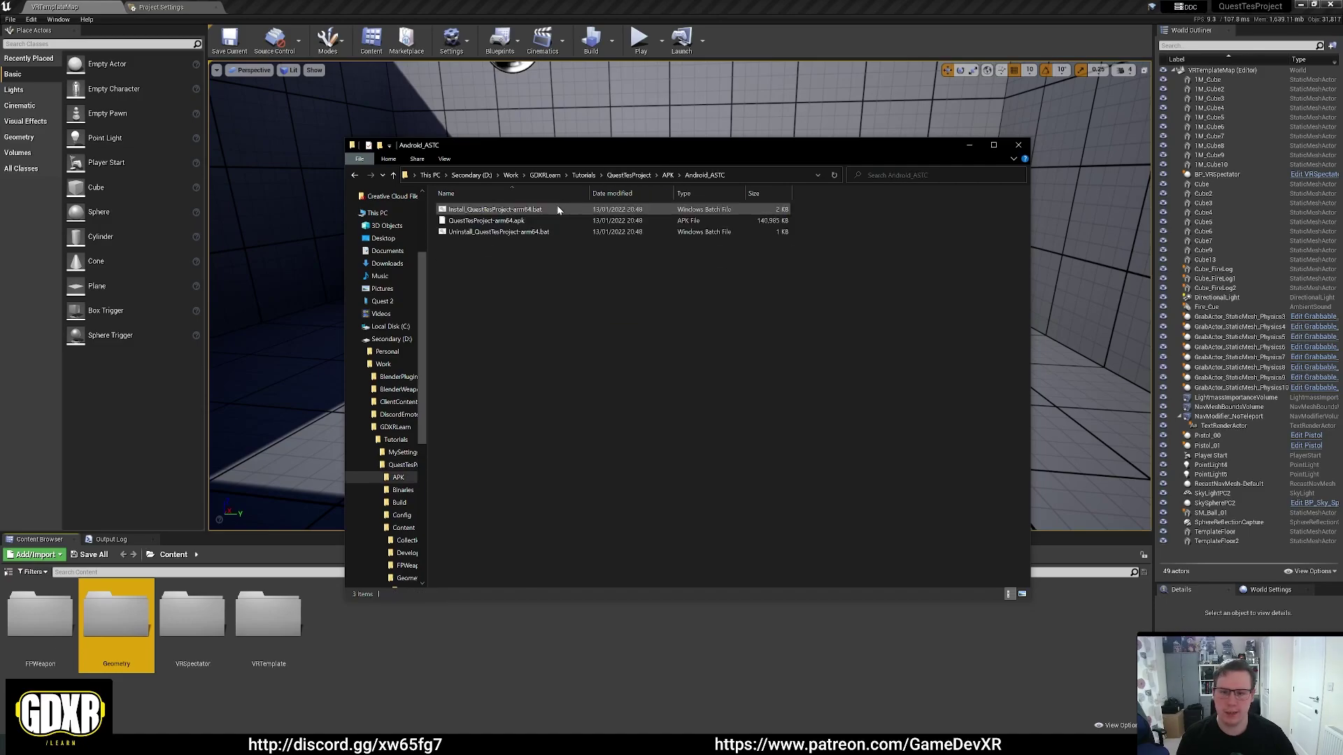
double_click(548, 210)
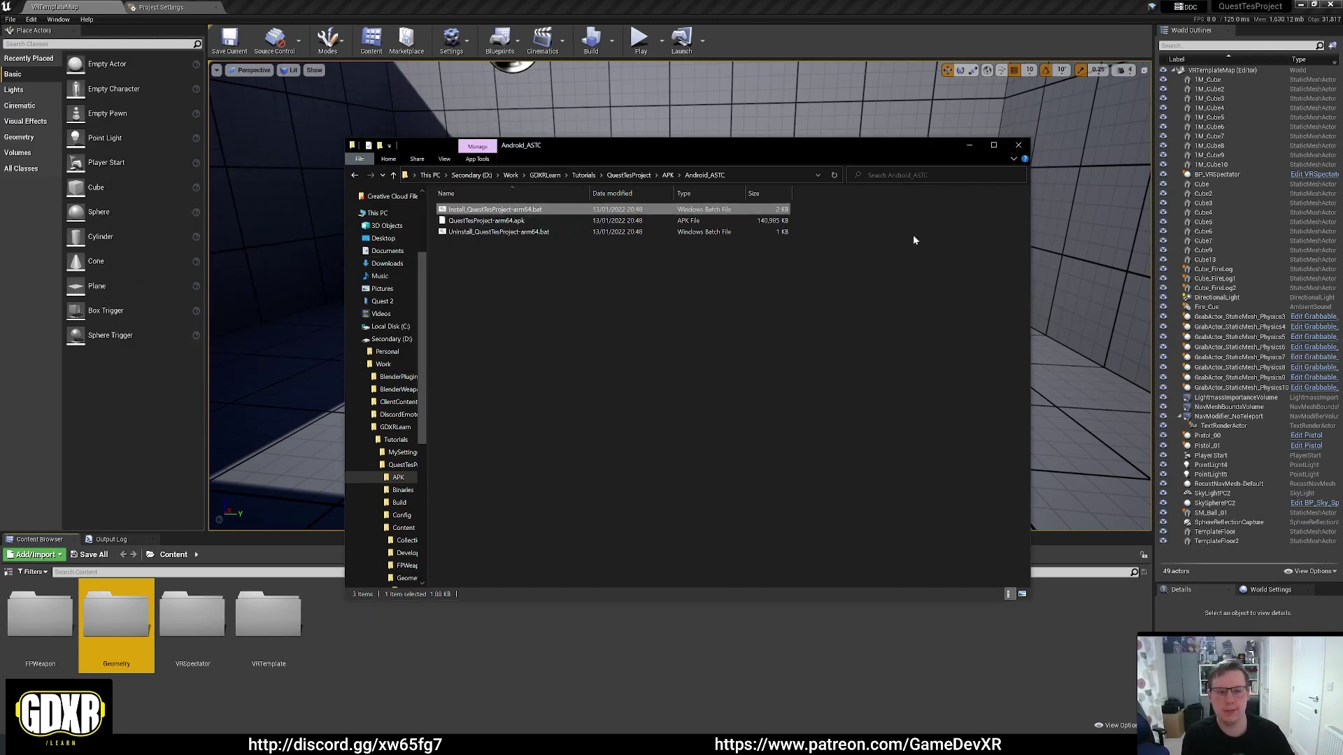
left_click(969, 144)
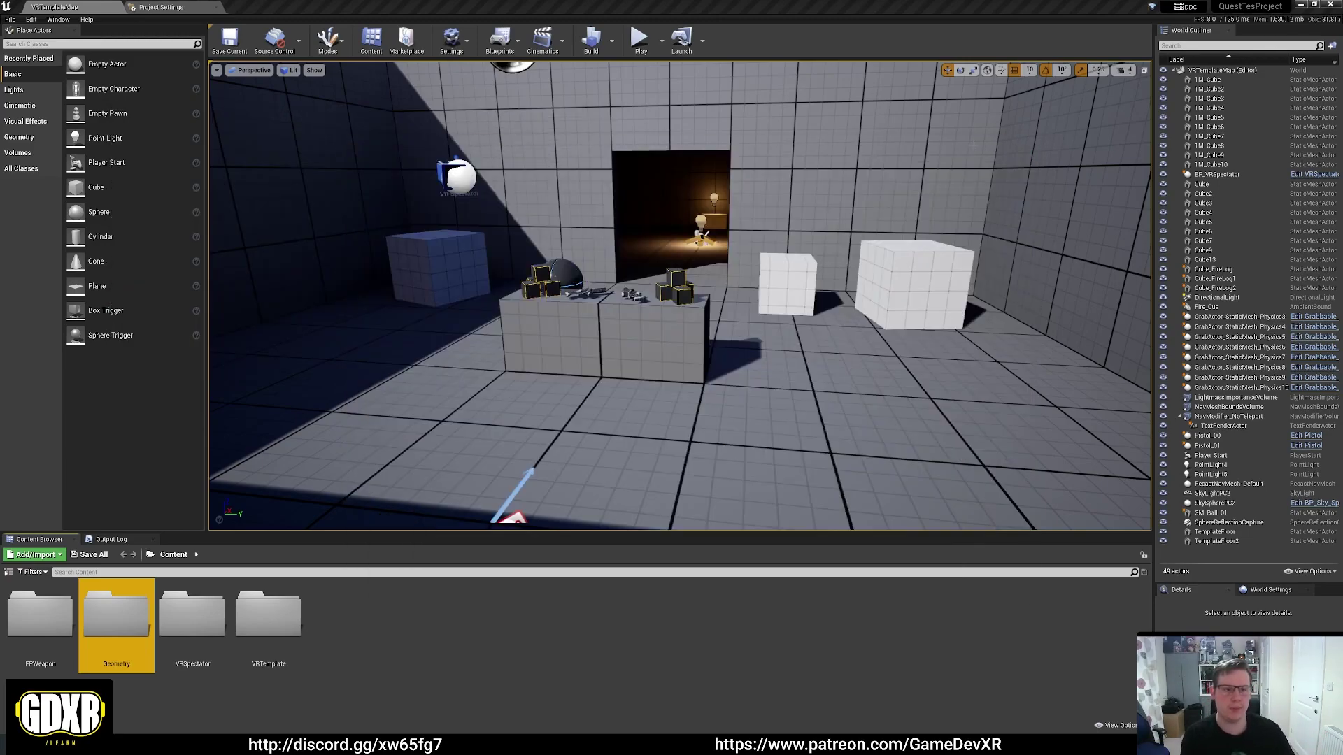
Minimize the editor, launch Oculus Developer Hub and show the connected headset in its device manager
left_click(1302, 9)
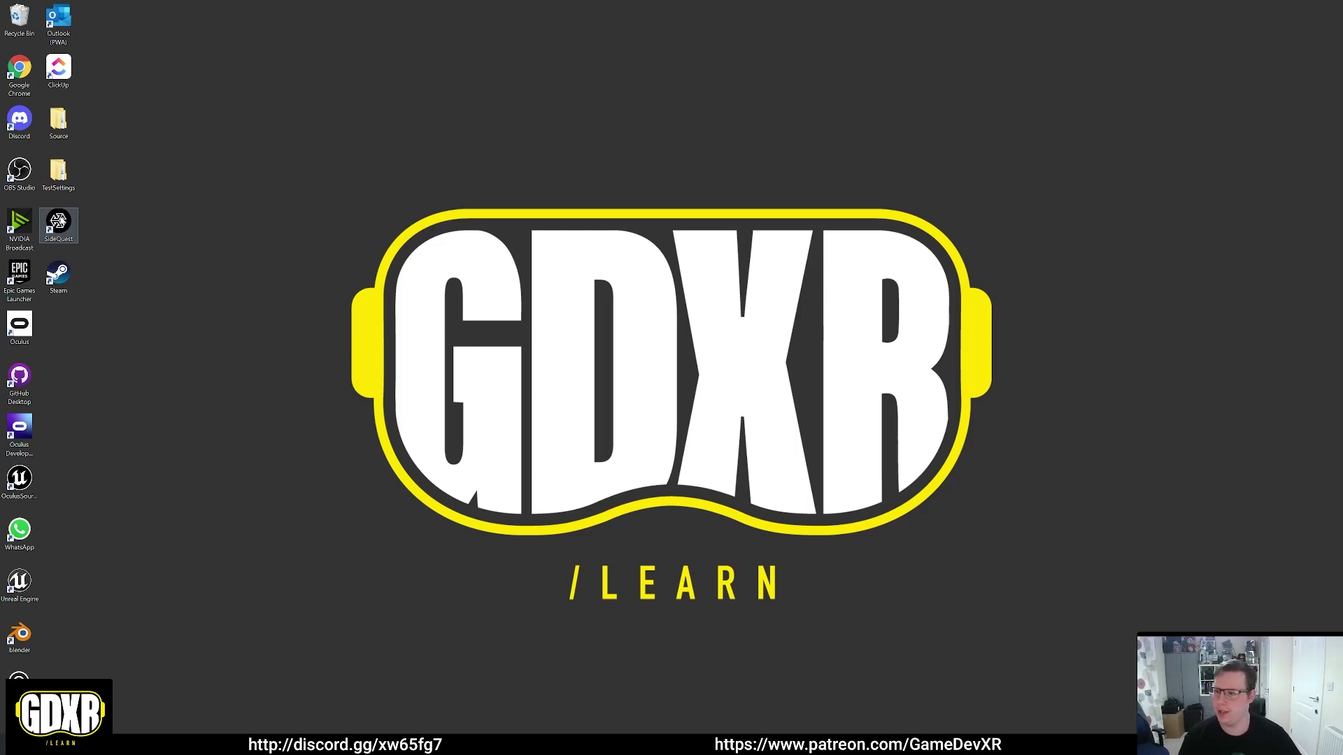
double_click(27, 437)
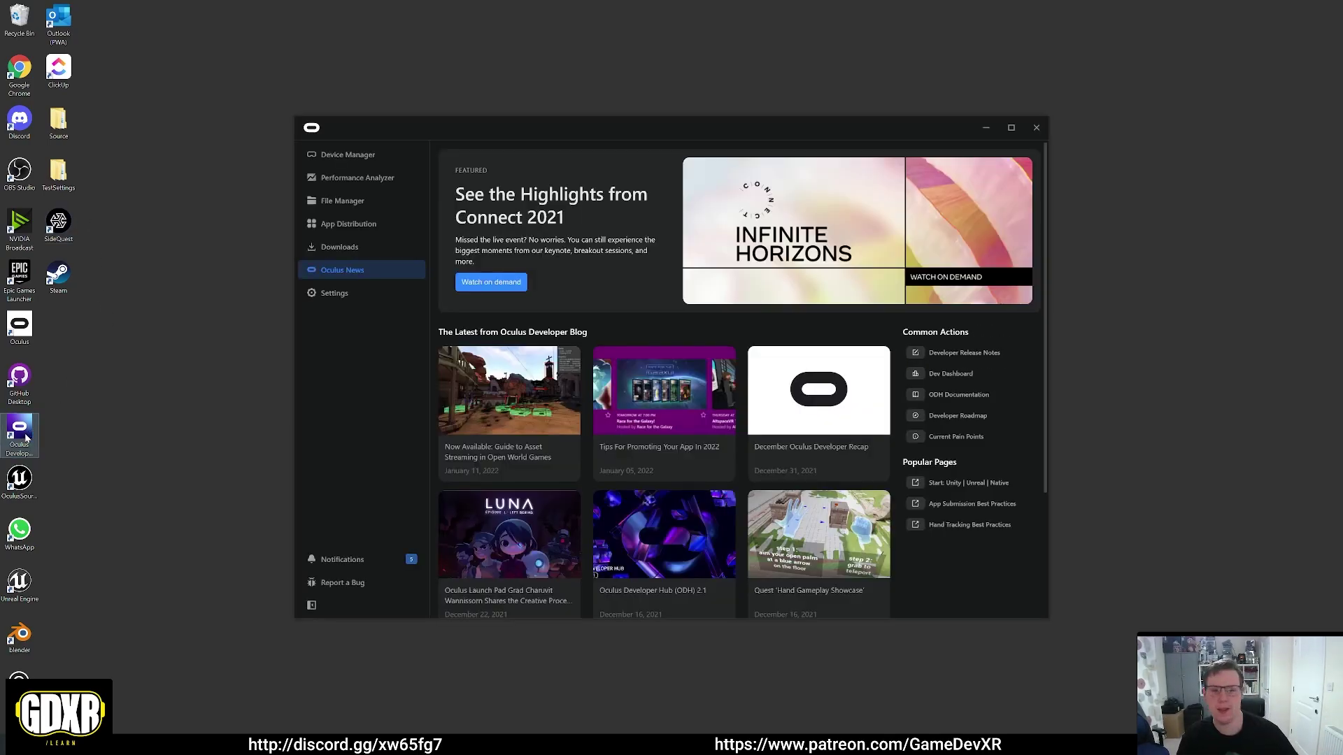
left_click(359, 155)
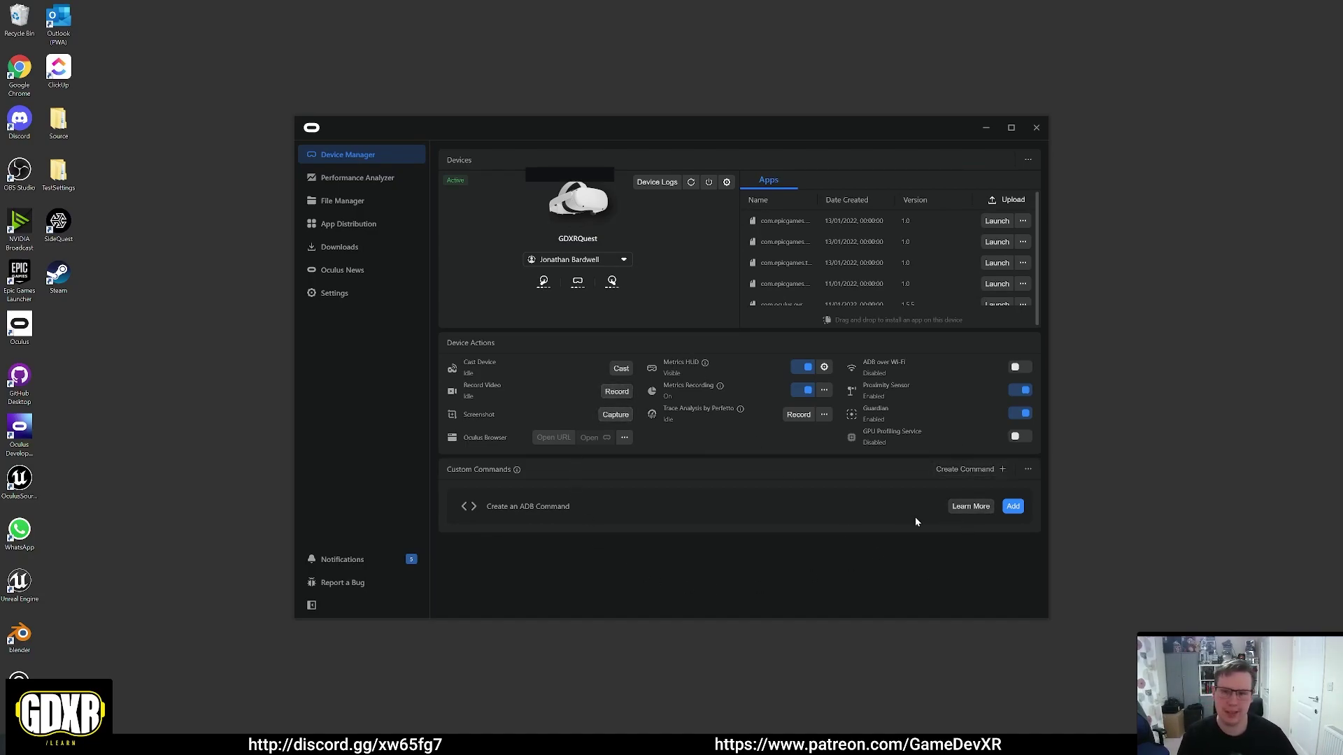
Minimize the developer hub, stream the headset's view to the desktop through SideQuest, and close the stream when done viewing
left_click(980, 127)
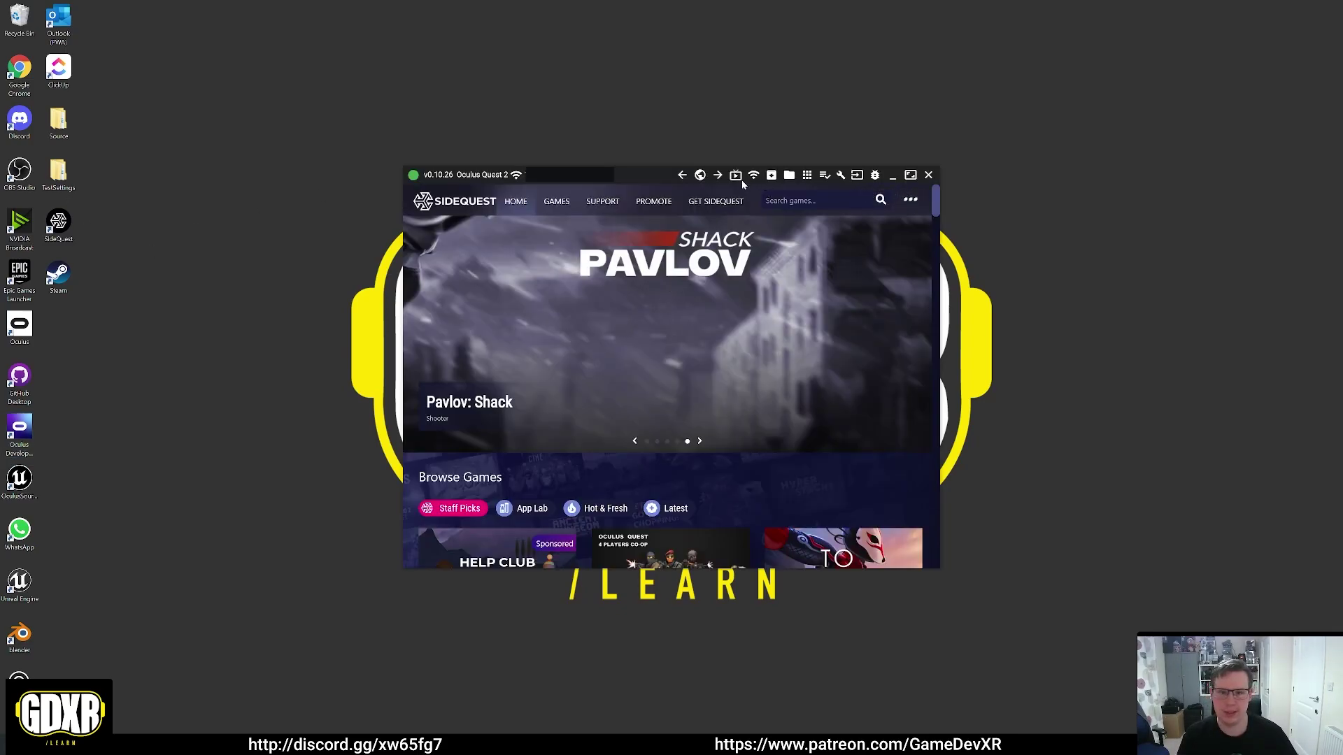
left_click(736, 176)
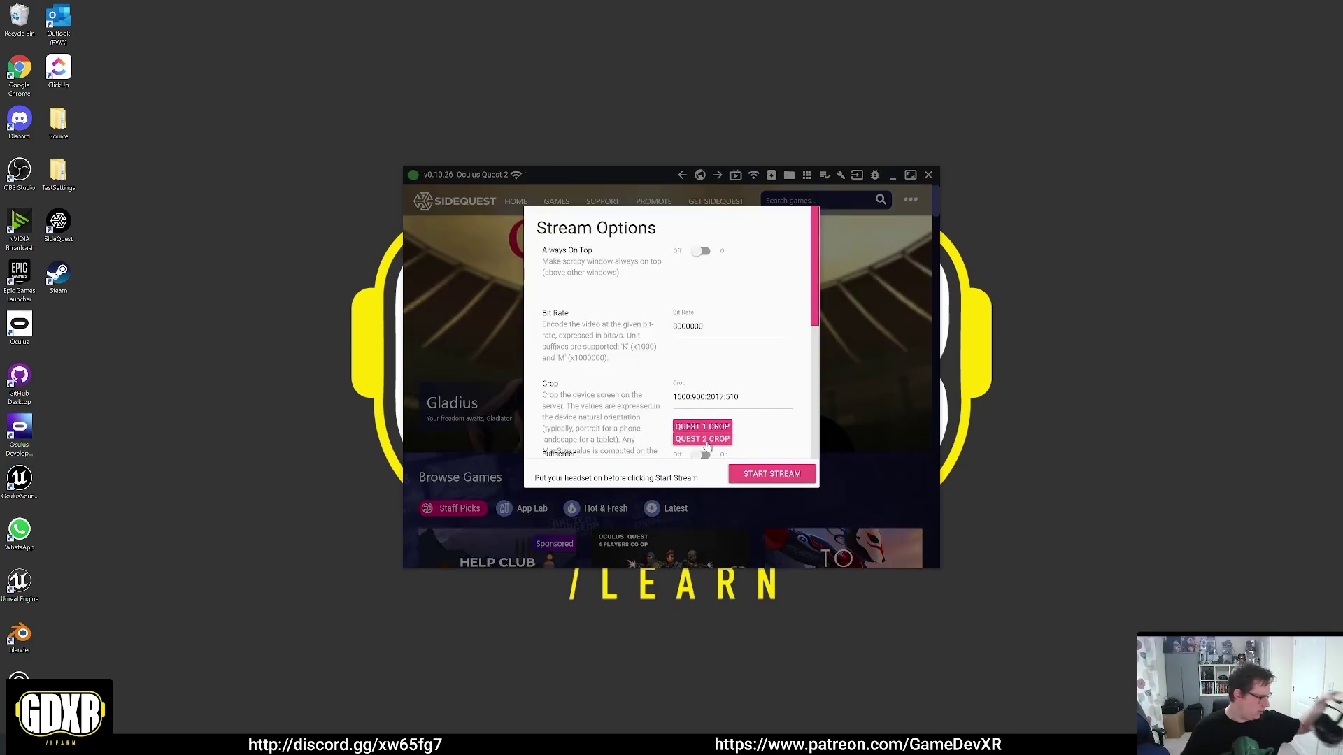
left_click(773, 474)
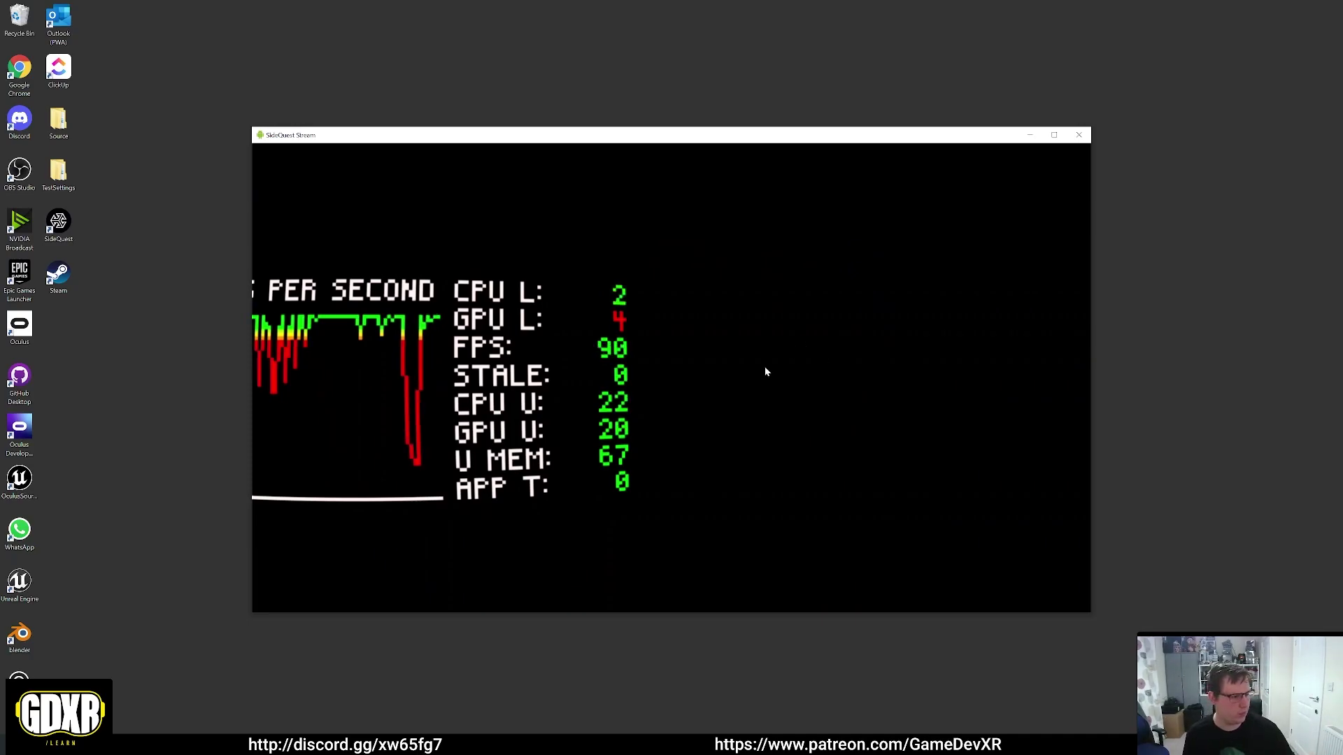
left_click(1078, 134)
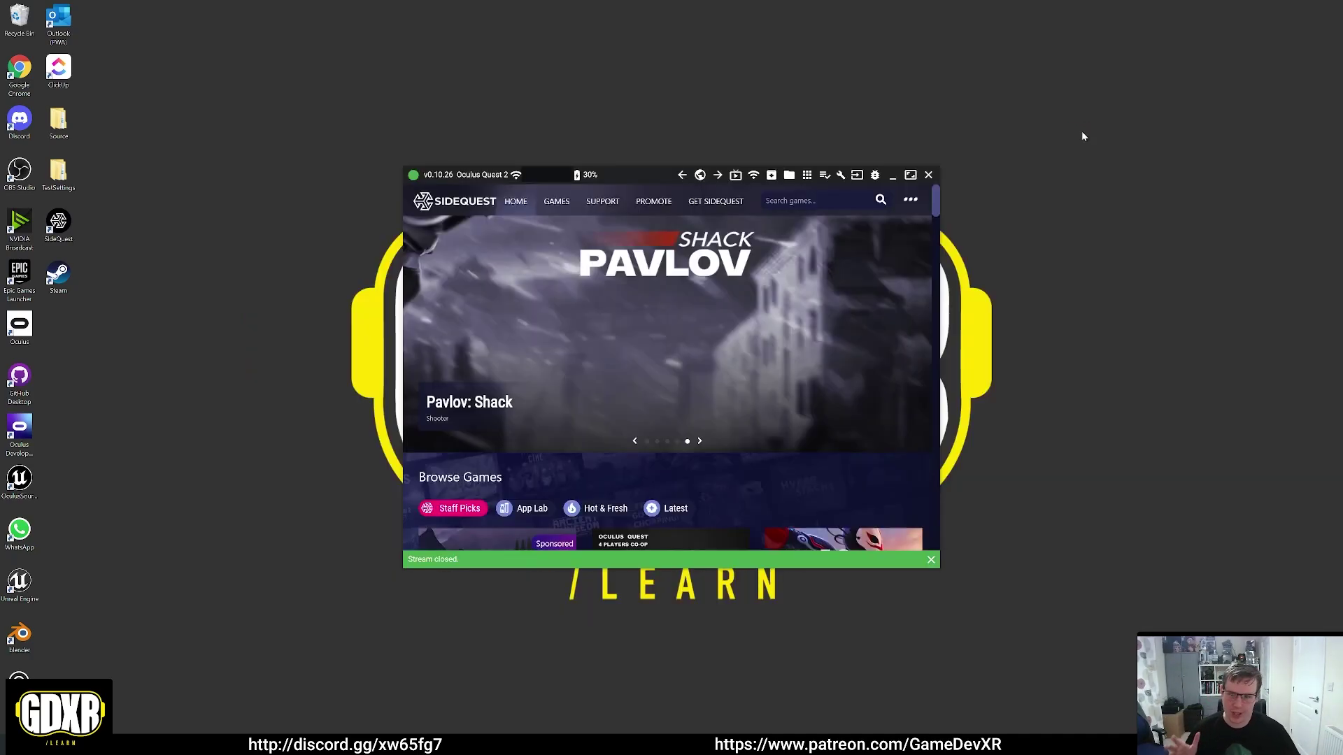
left_click(892, 176)
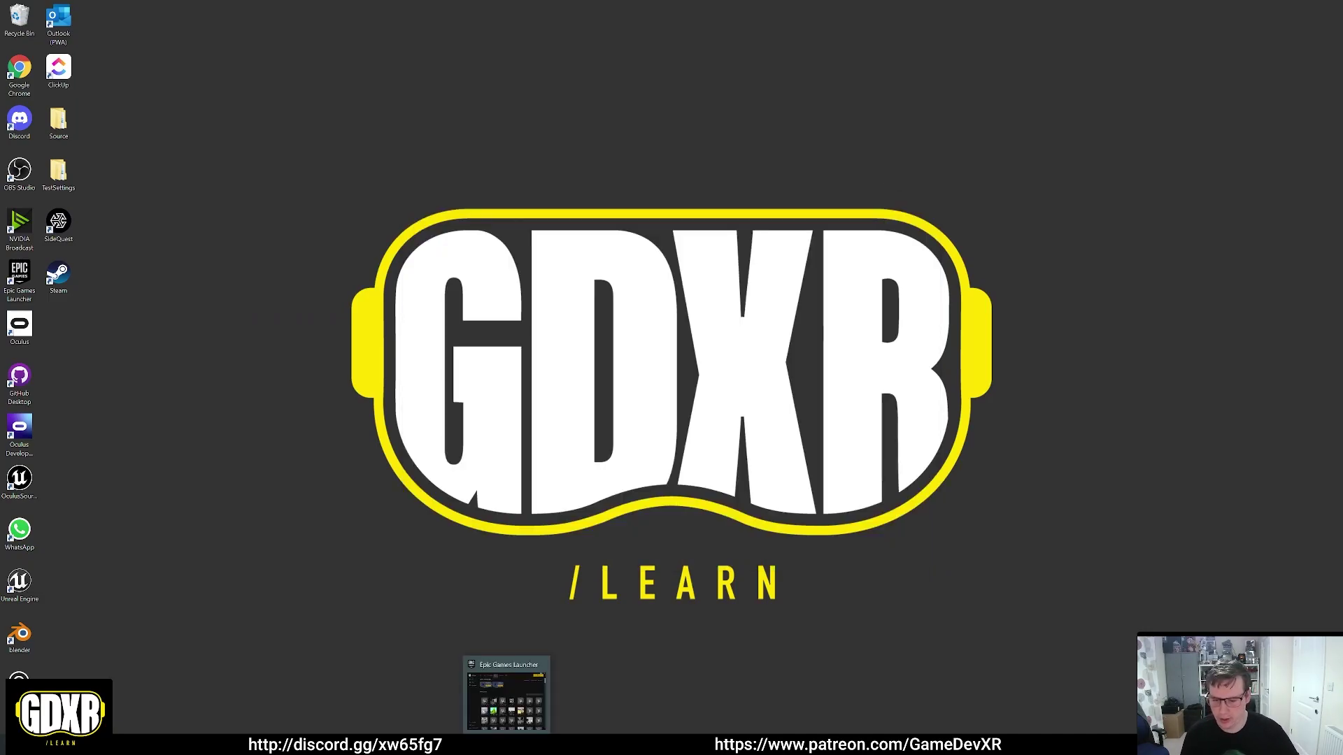
Switch back to the Unreal Editor and view the engine's Rendering settings in the project settings
mouse_move(481, 745)
left_click(537, 694)
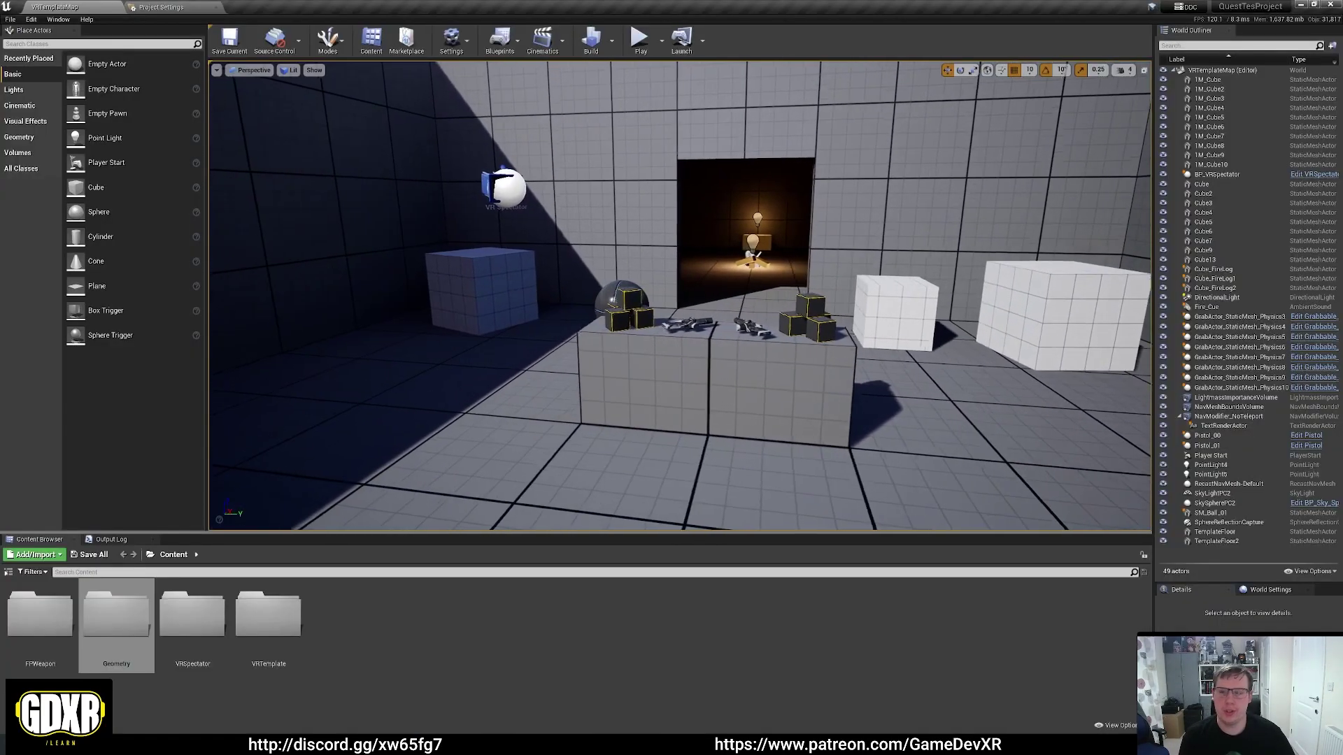
left_click(164, 7)
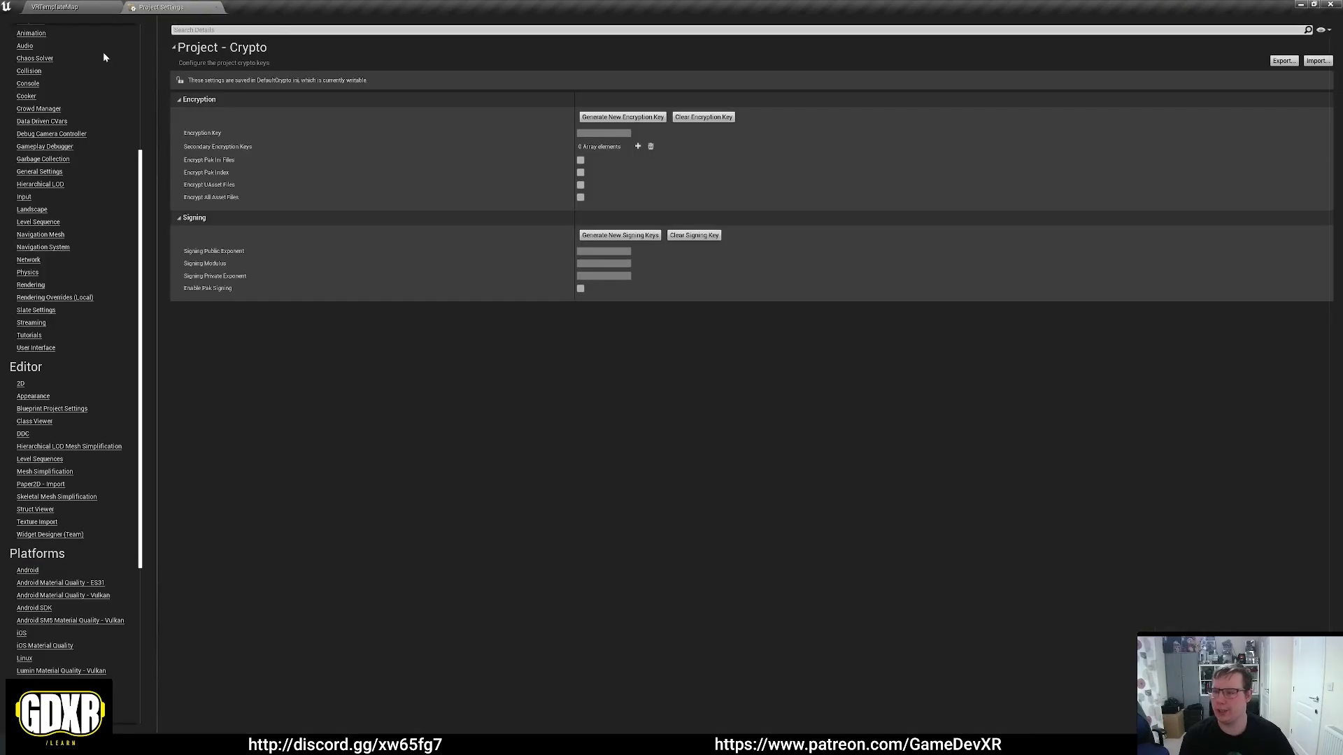
left_click(33, 285)
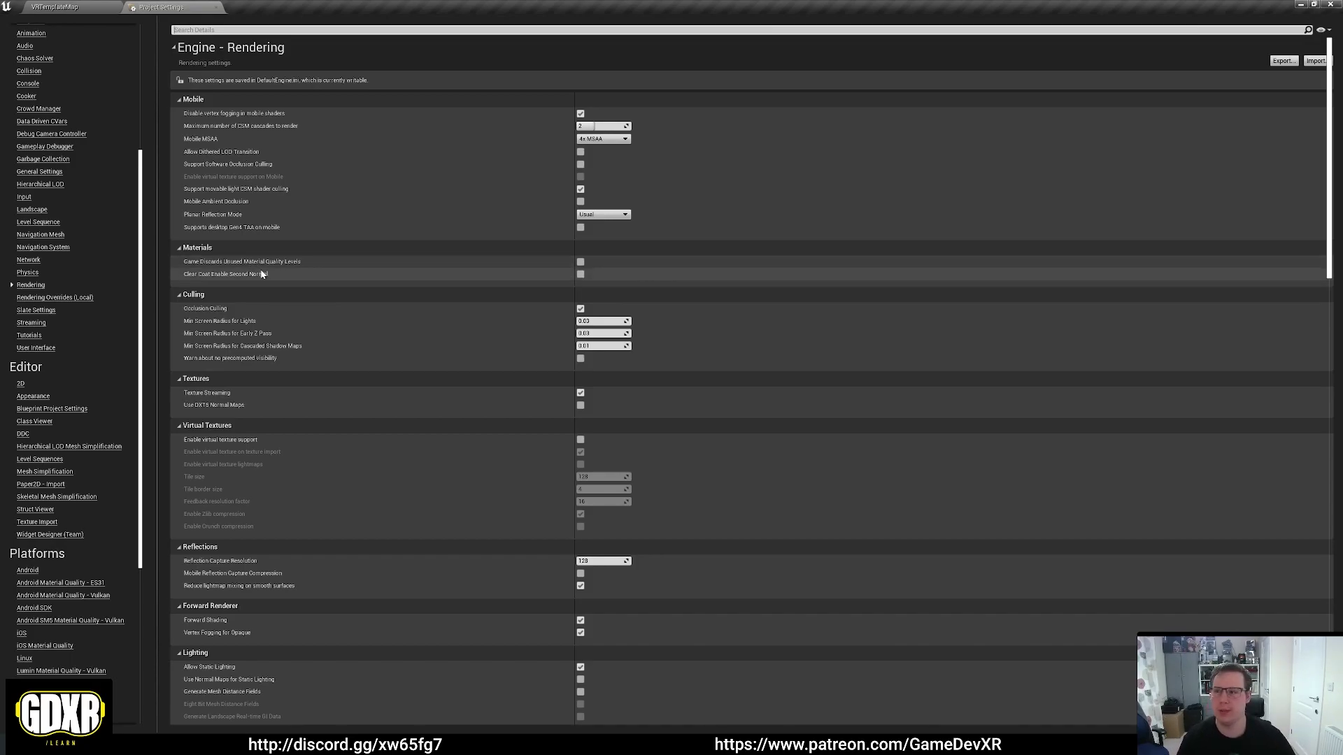
scroll(140, 147, "up", 5)
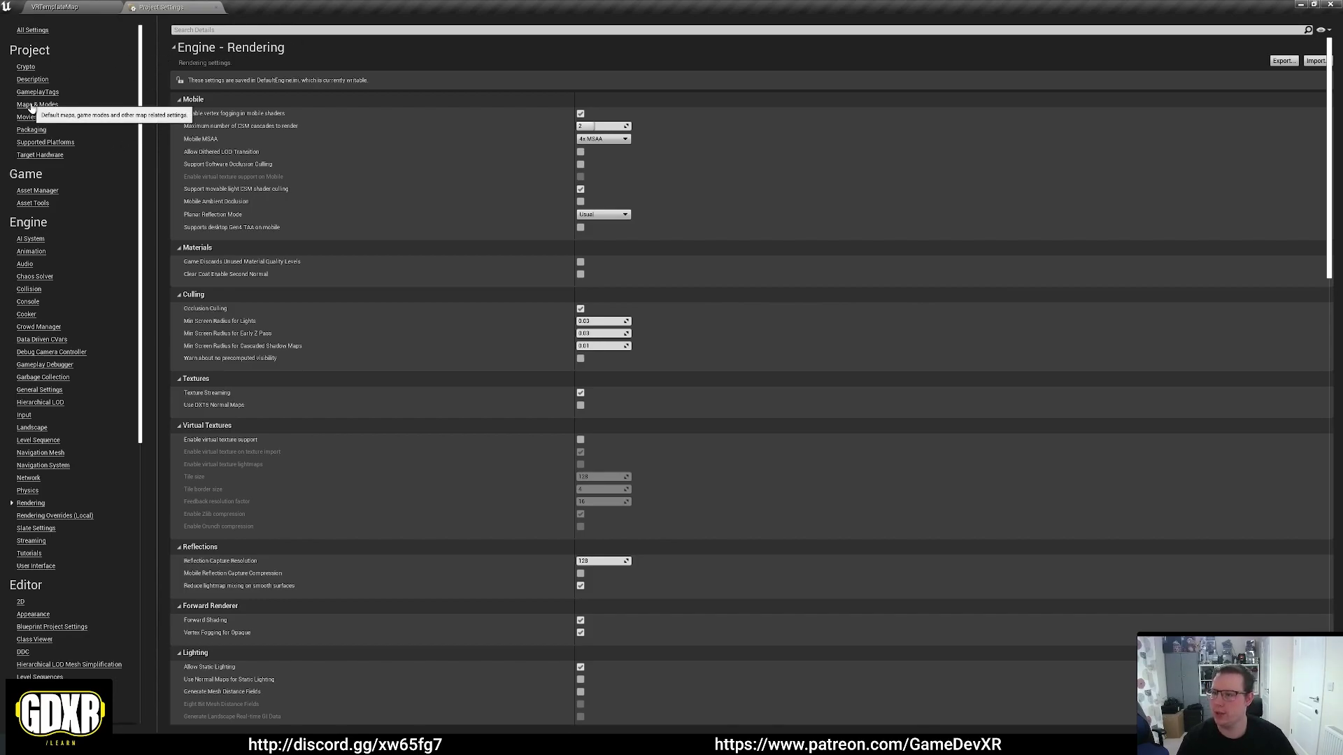
In the project's Packaging settings, expand the advanced packaging options and enable Cook only maps
left_click(31, 130)
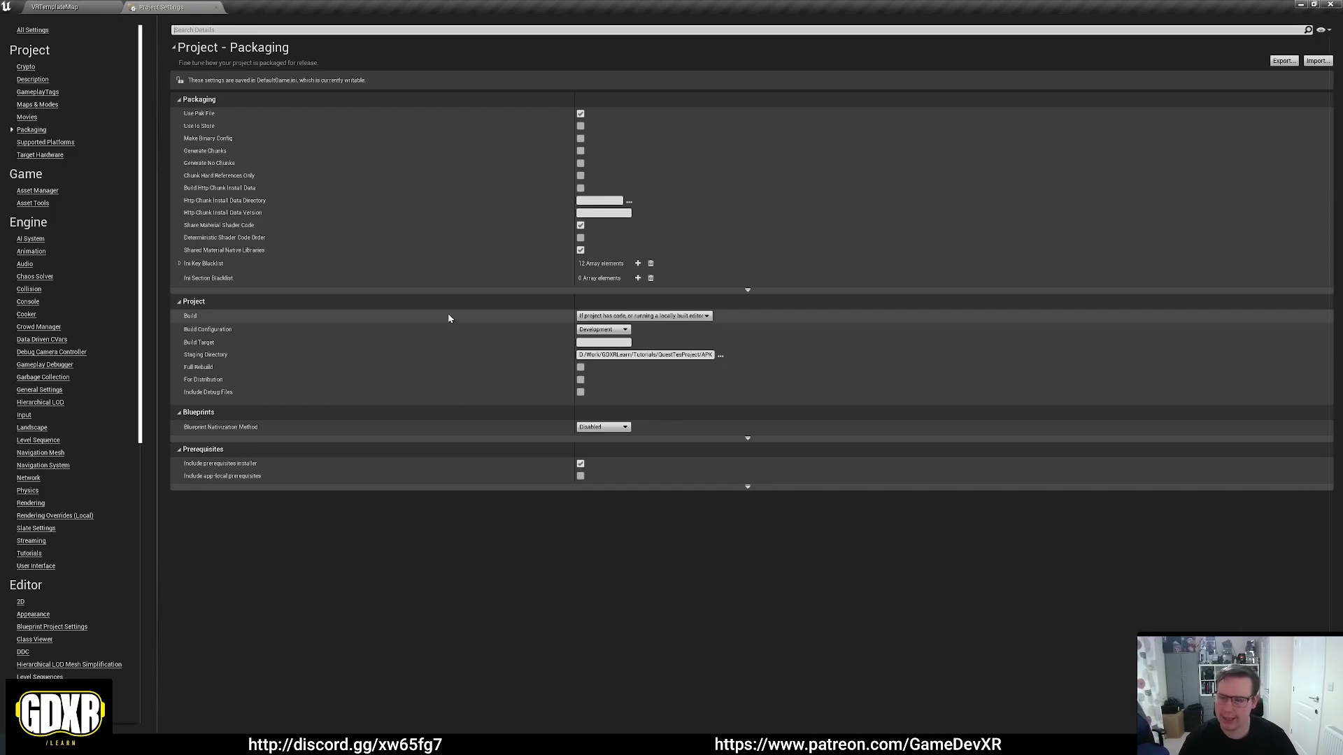
left_click(747, 290)
scroll(941, 409, "down", 5)
scroll(847, 365, "down", 1)
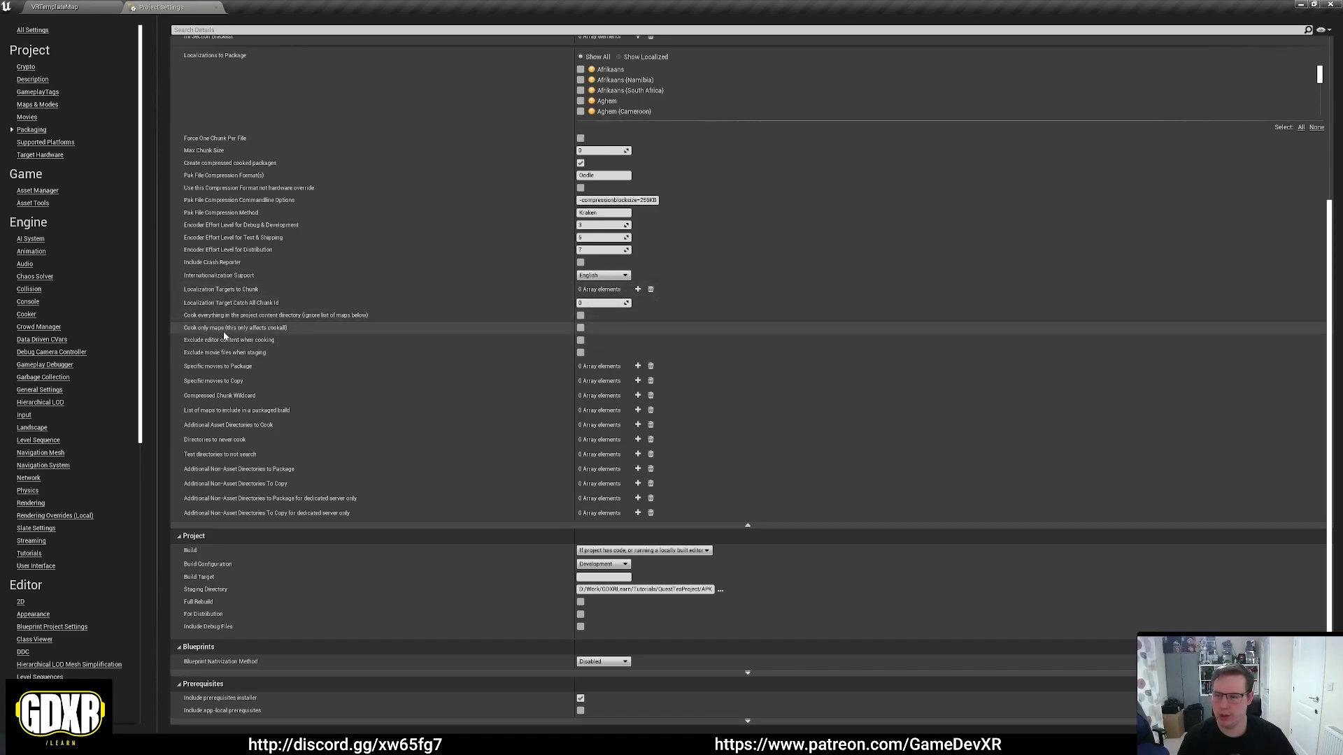
left_click(580, 328)
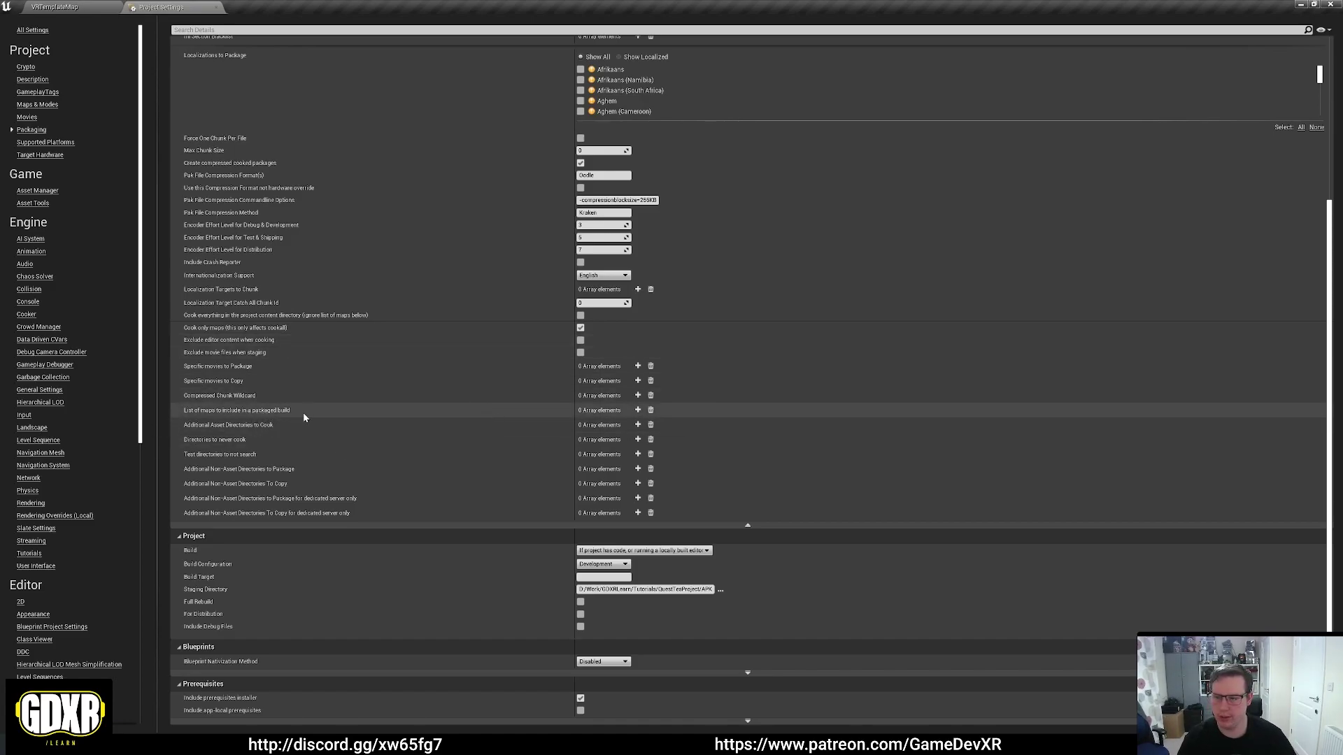
Add VRTemplateMap from the VRTemplate/Maps folder to the list of maps to include in a packaged build
left_click(637, 410)
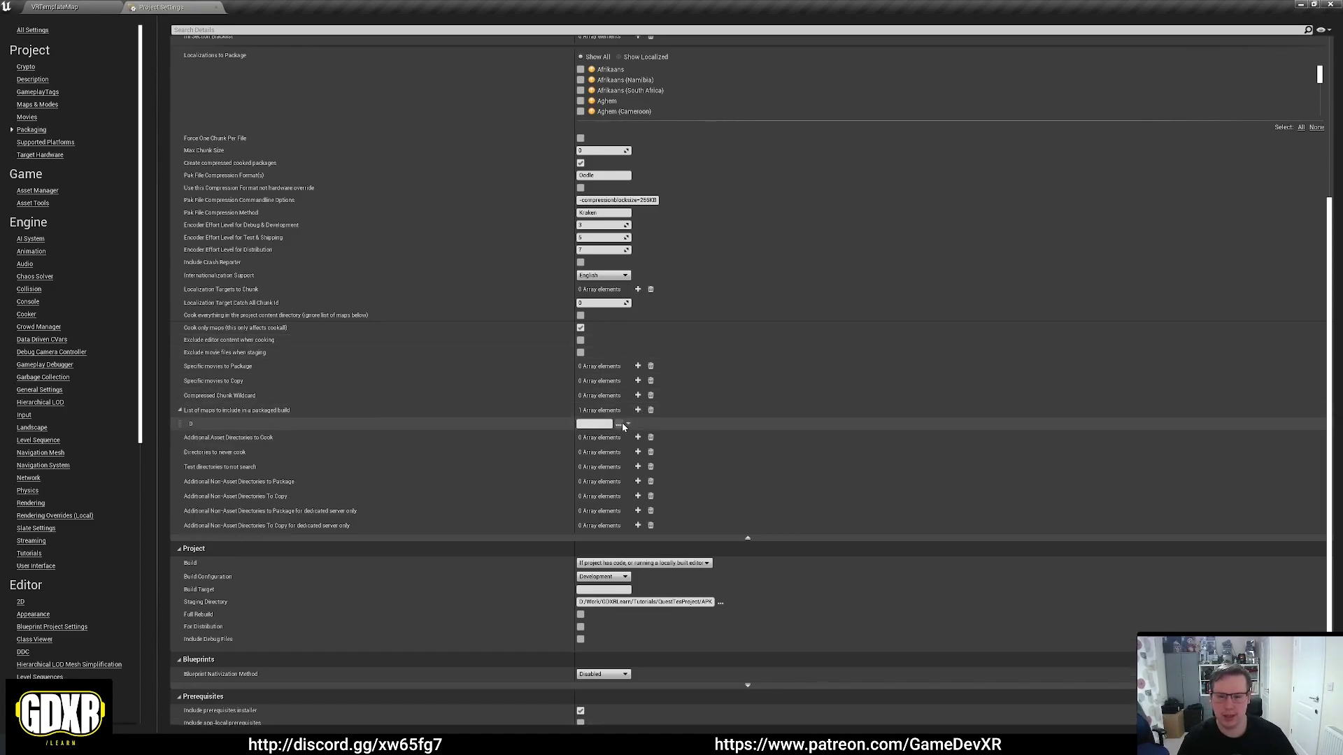
left_click(620, 425)
double_click(130, 133)
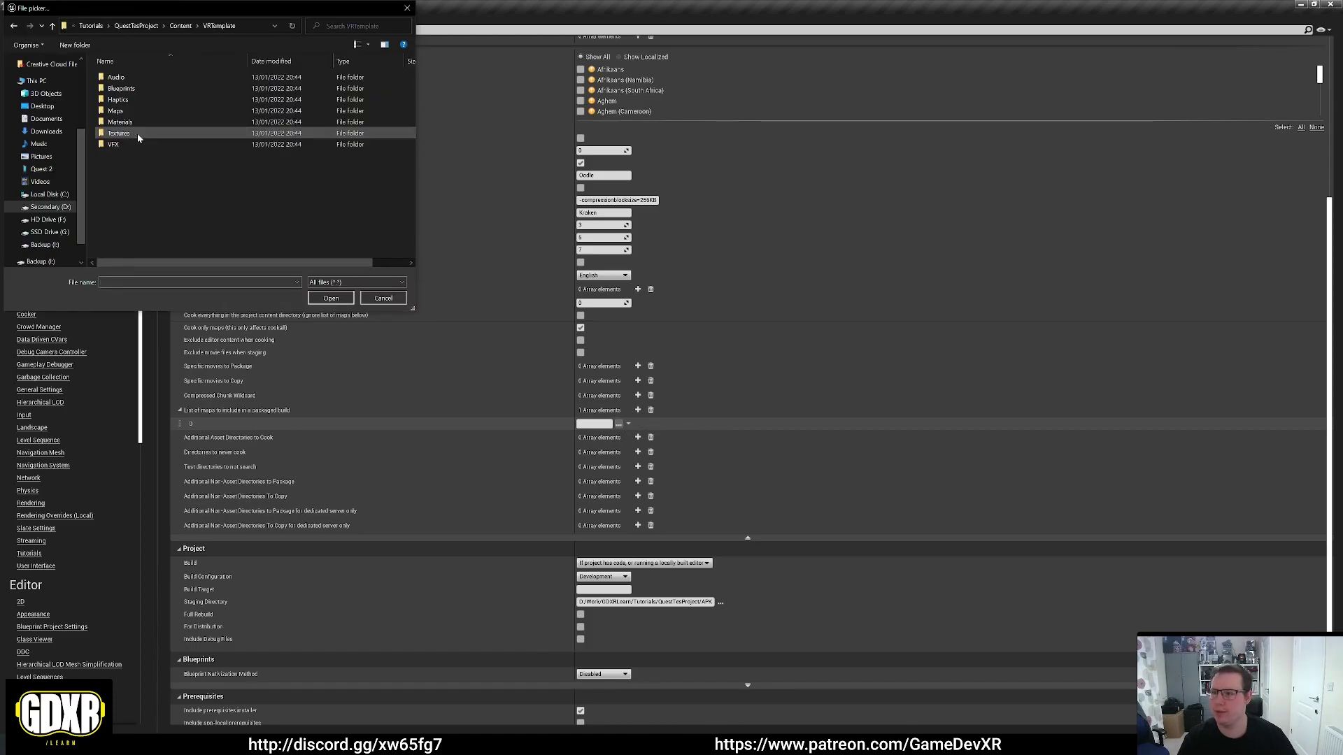
double_click(116, 111)
left_click(130, 78)
left_click(330, 298)
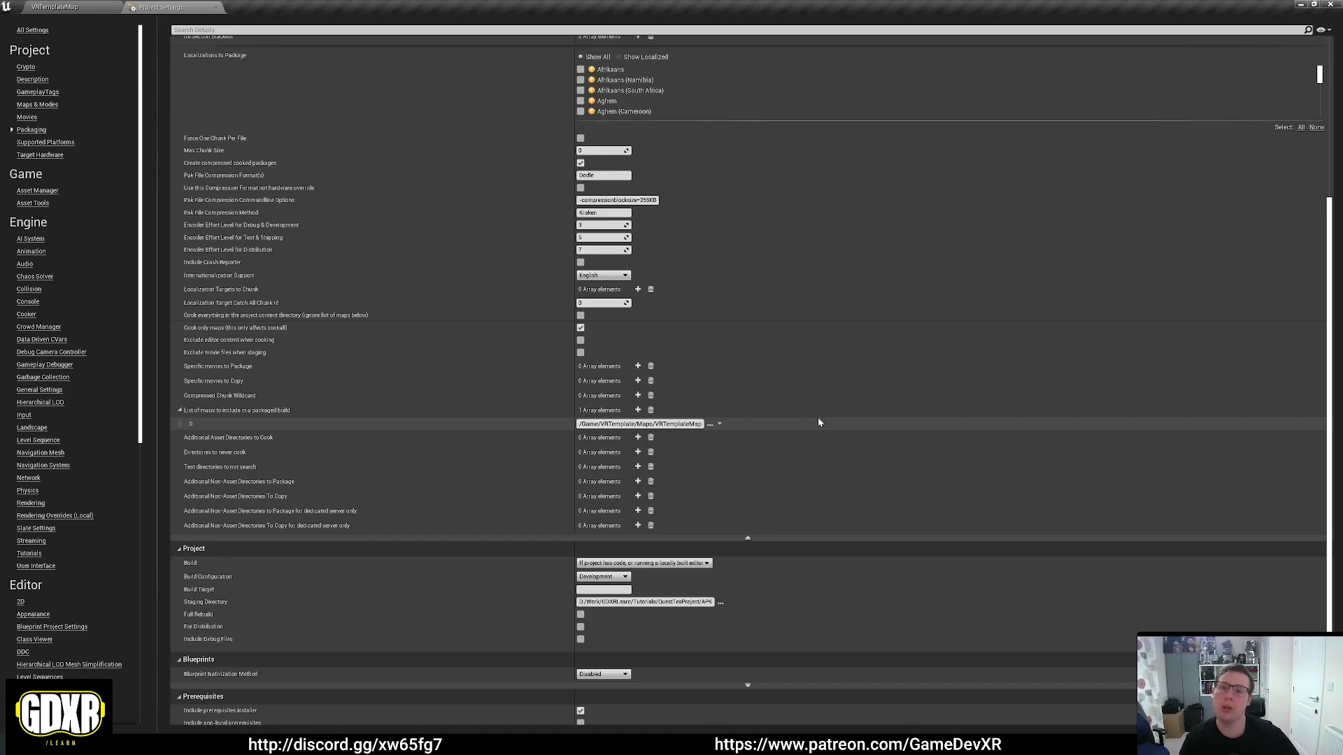
Check the file size of QuestTesProject-arm64.apk in the Android_ASTC folder, then move the Explorer window out of the way
left_click(270, 742)
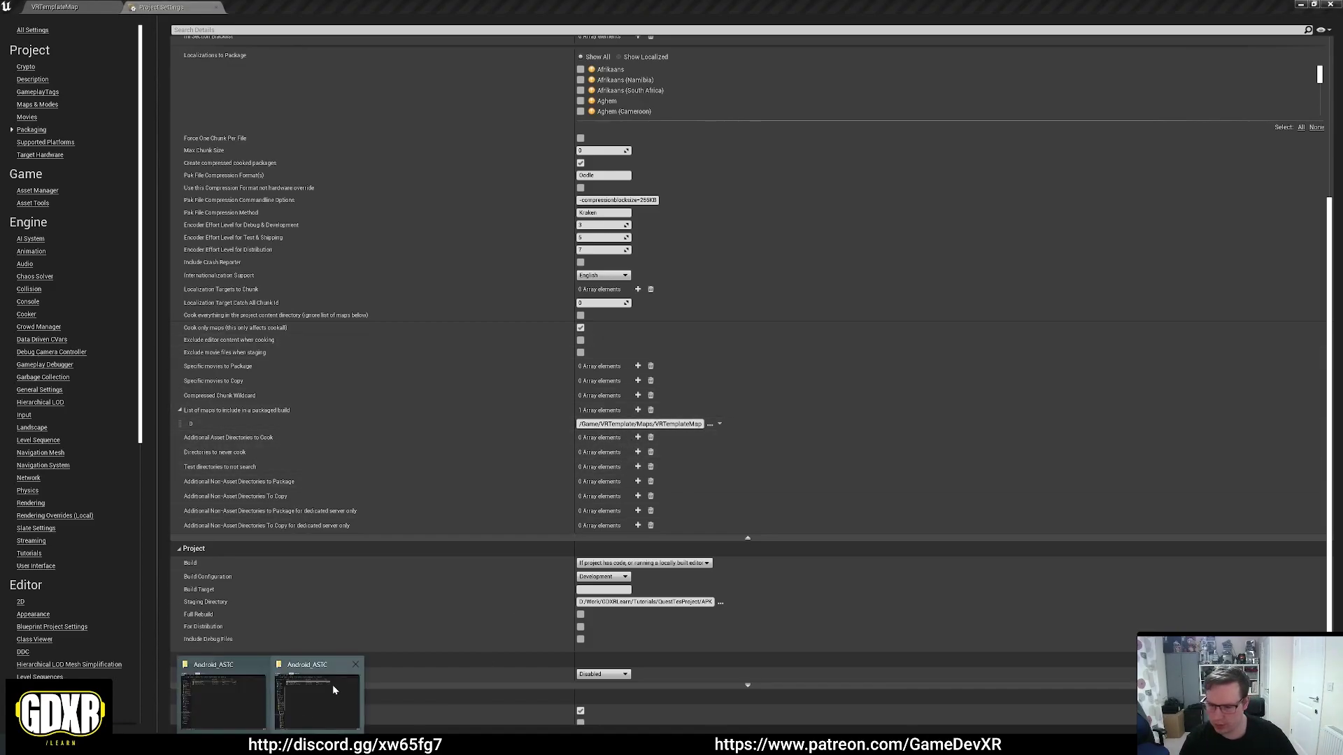
left_click(333, 689)
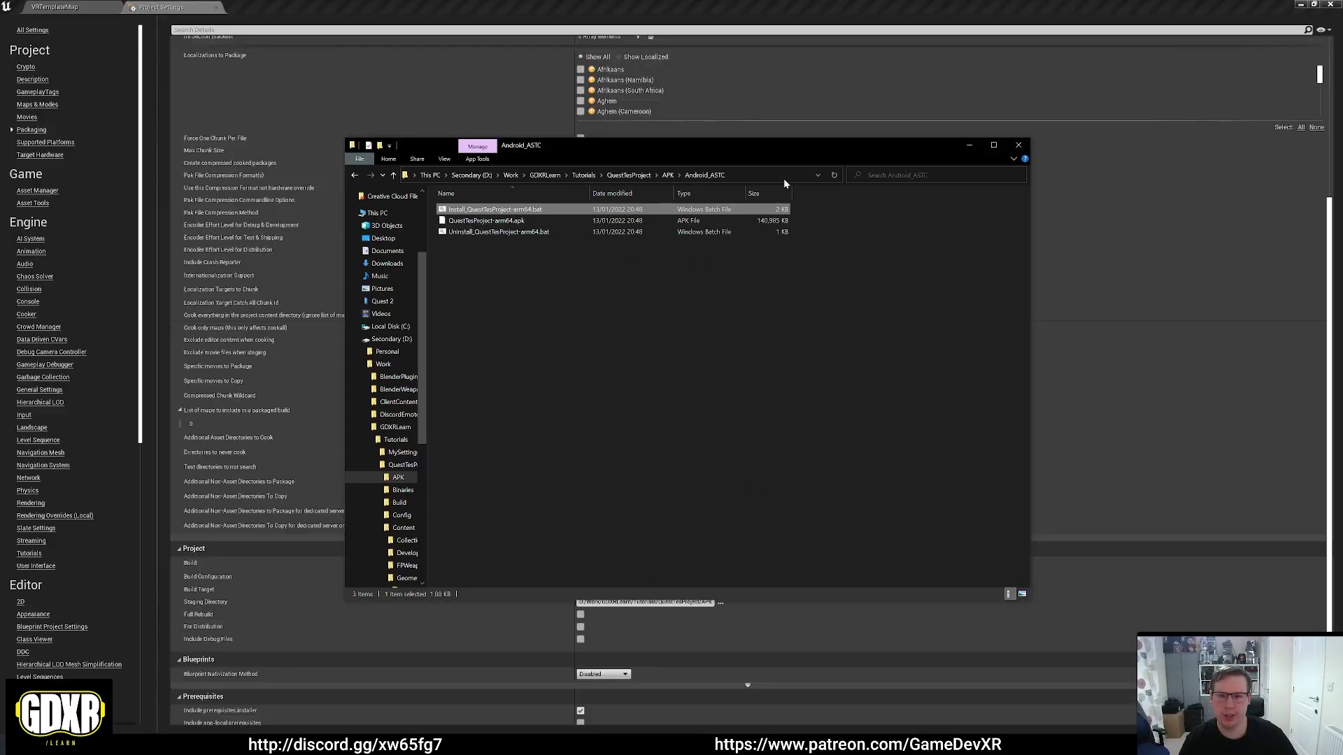
left_click(779, 221)
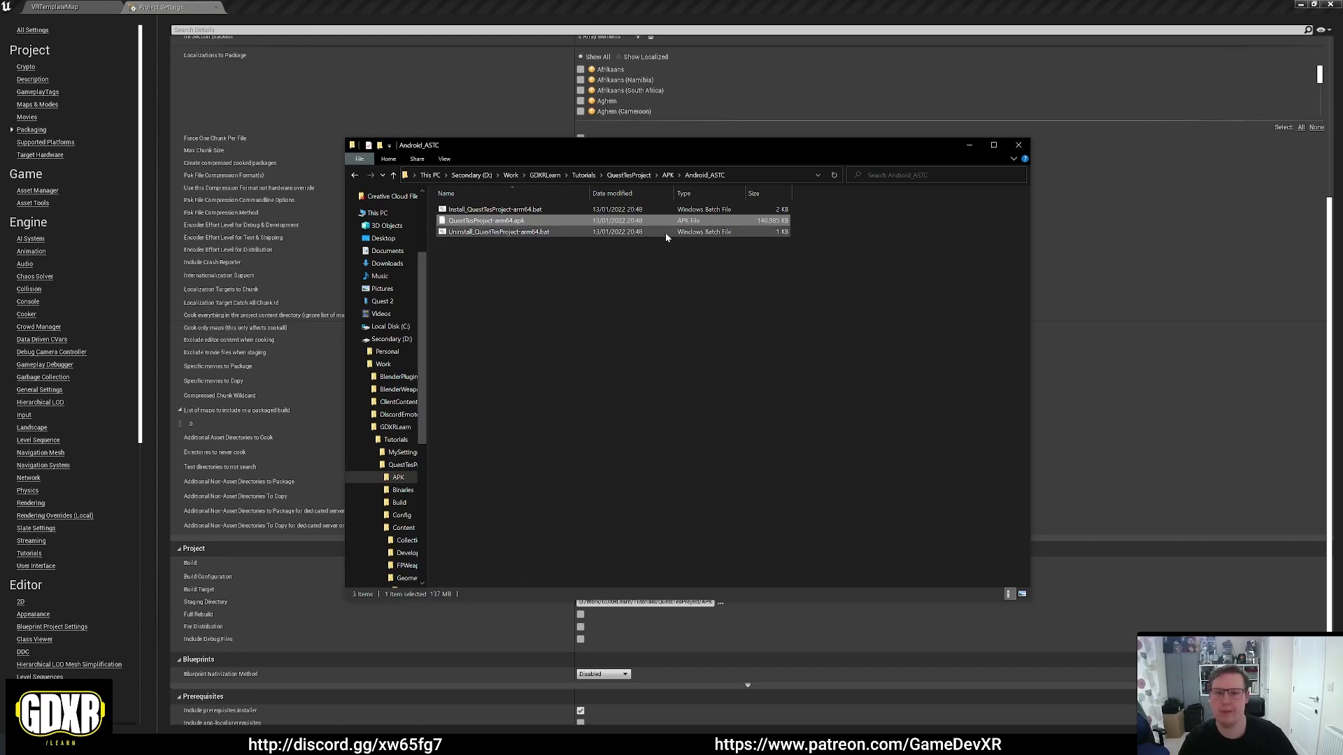
left_click_drag(712, 145, 1342, 145)
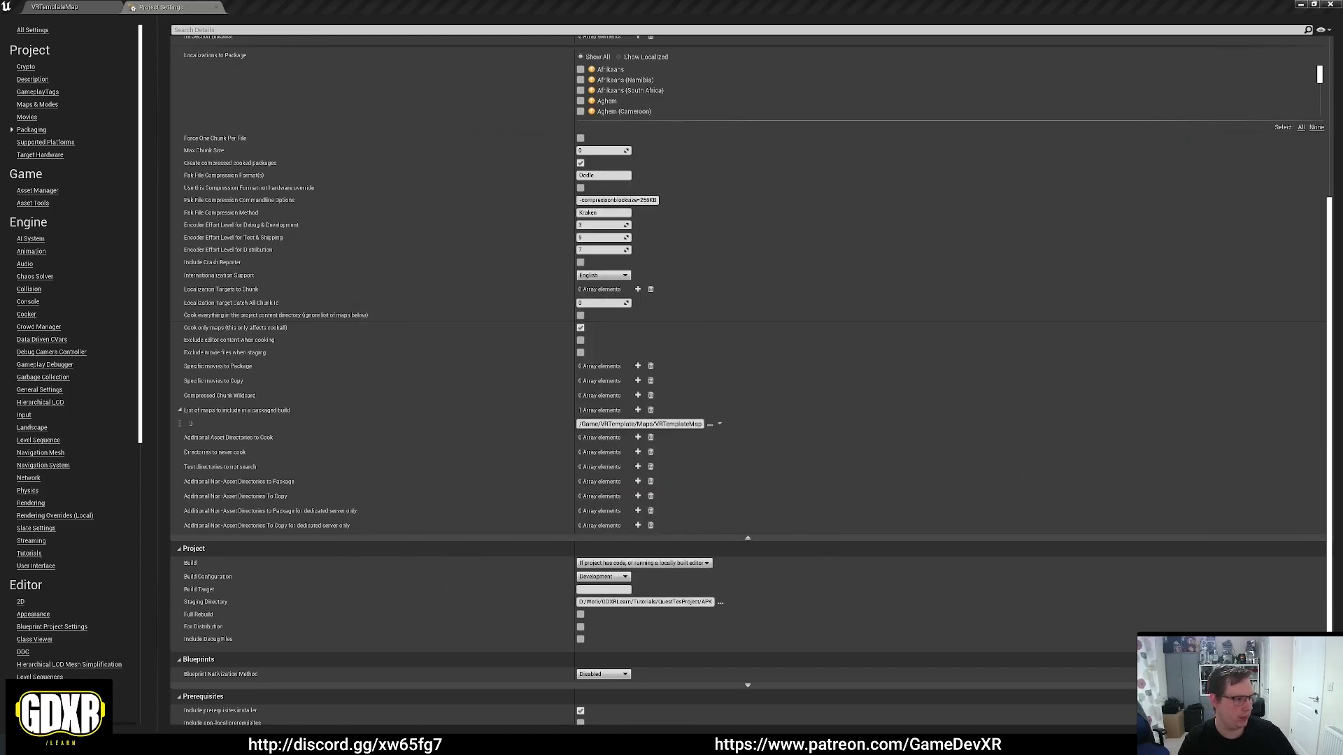
Read the description of Exclude editor content when cooking, and focus the level viewport on the topmost grabbable physics cube
scroll(527, 291, "down", 1)
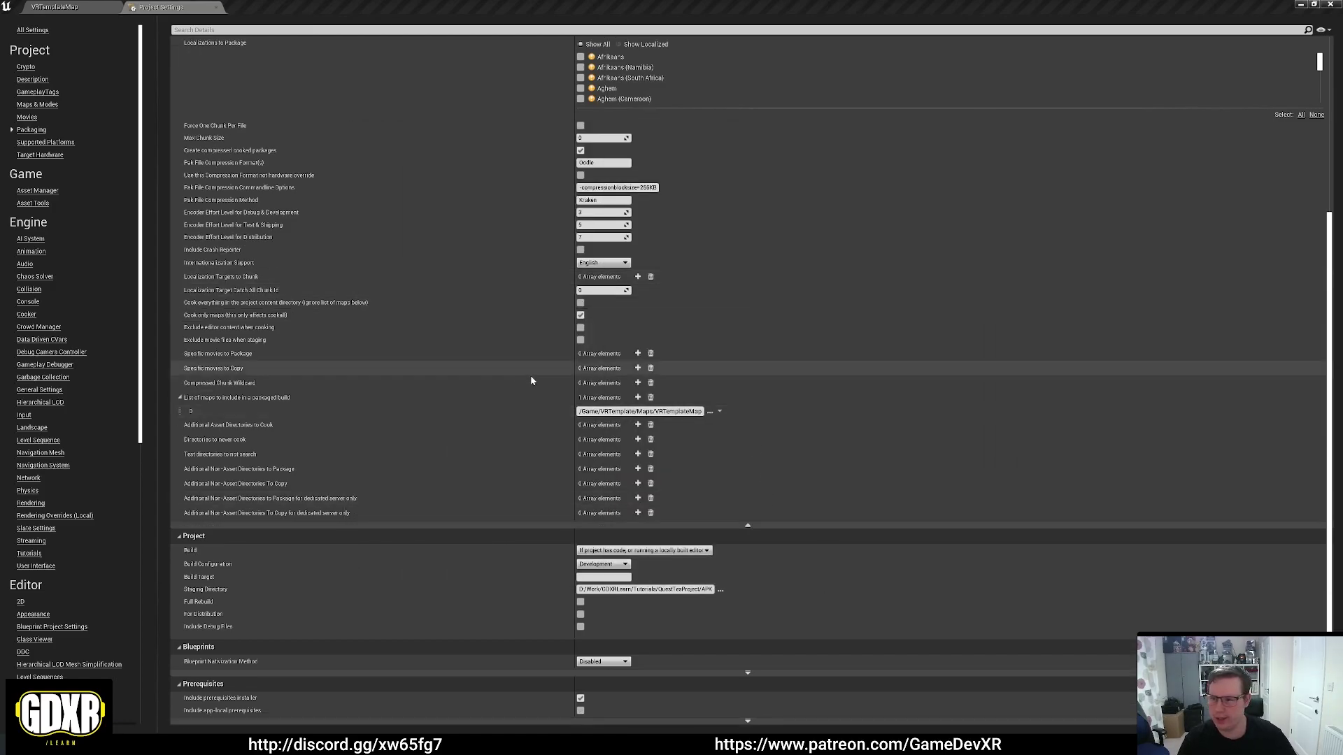
mouse_move(250, 333)
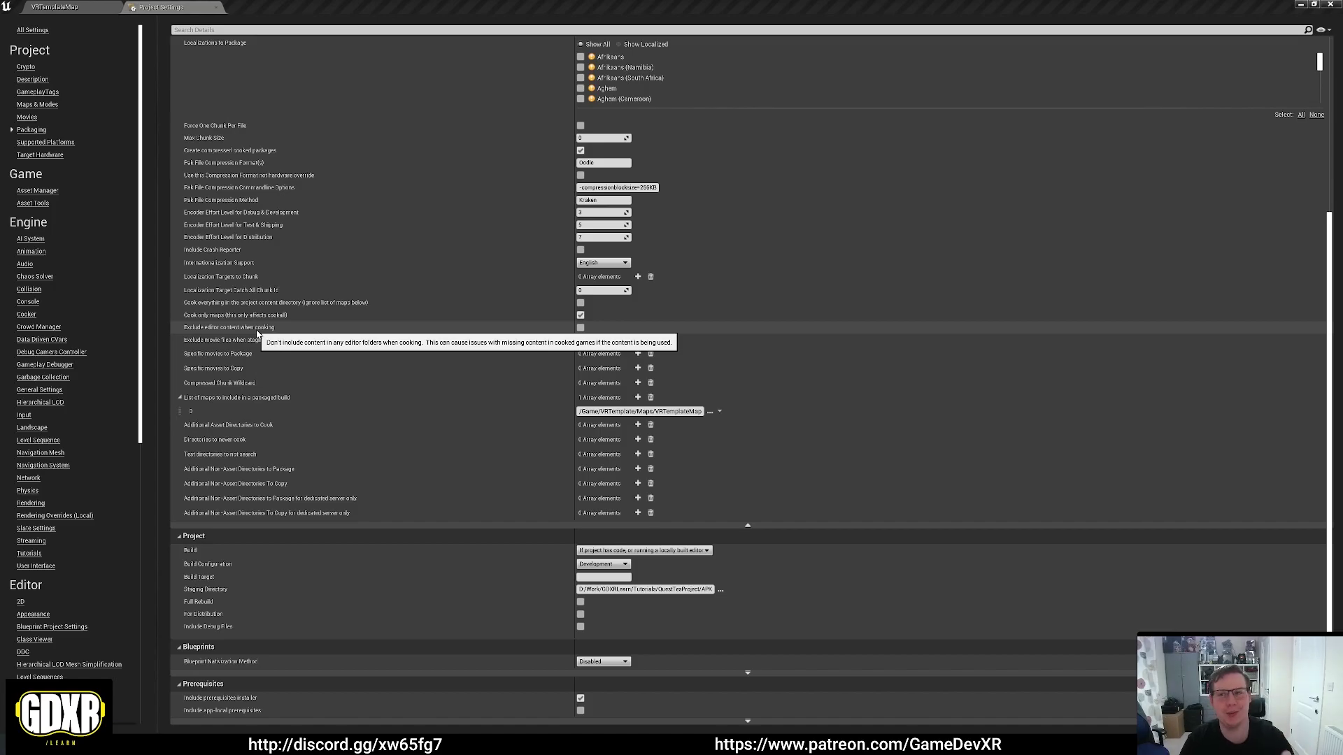
left_click(92, 8)
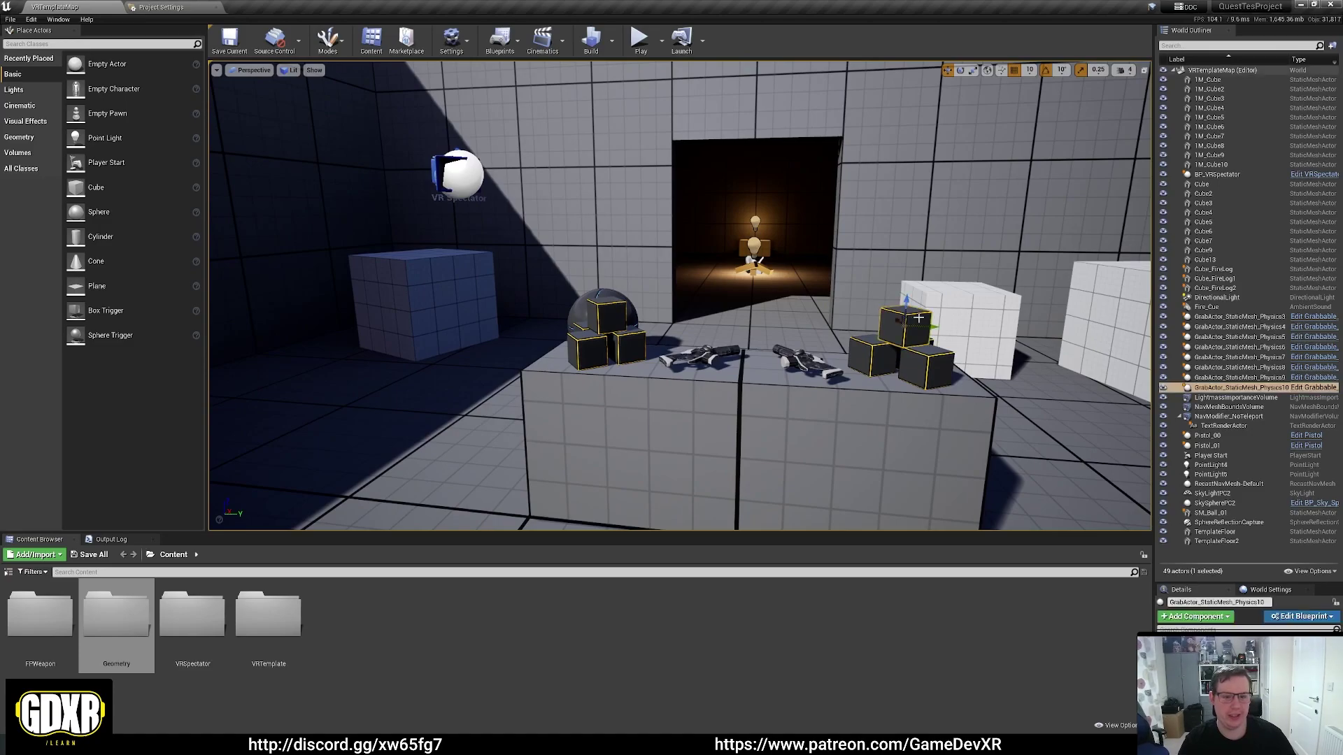
double_click(1238, 387)
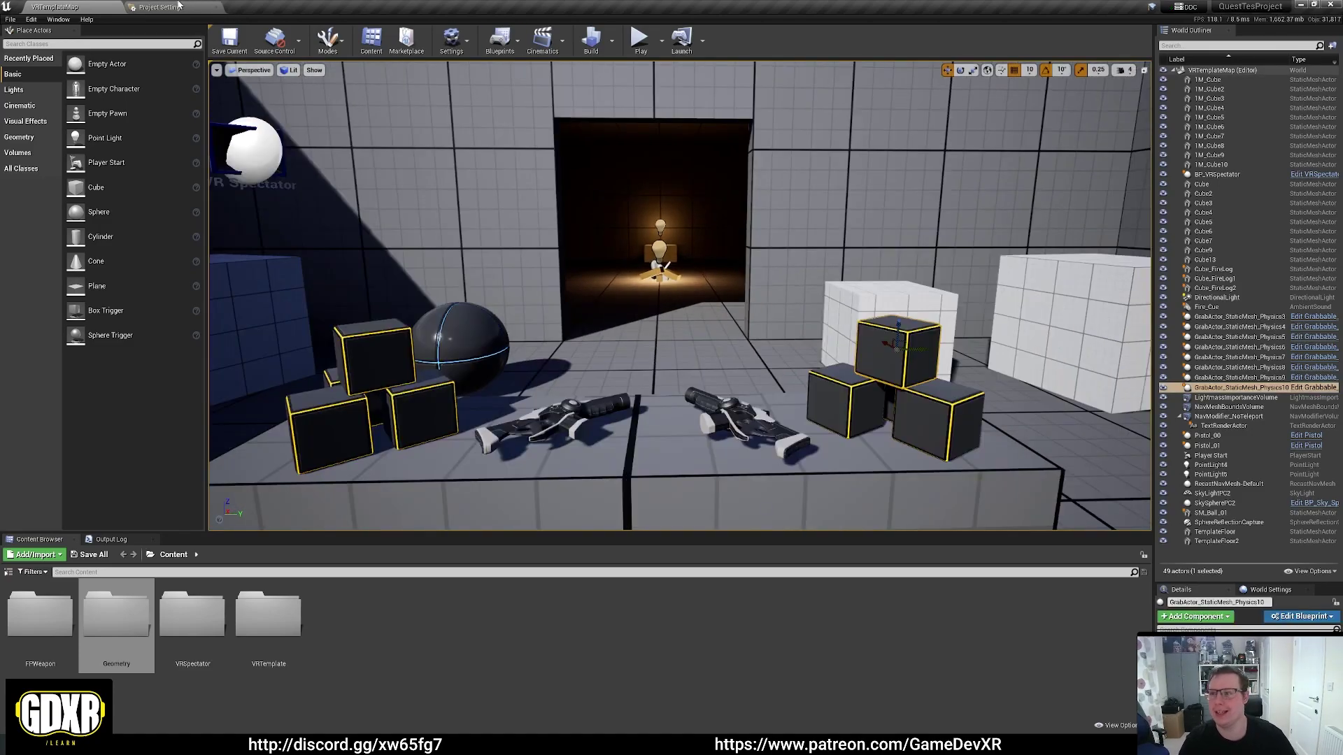
left_click(171, 8)
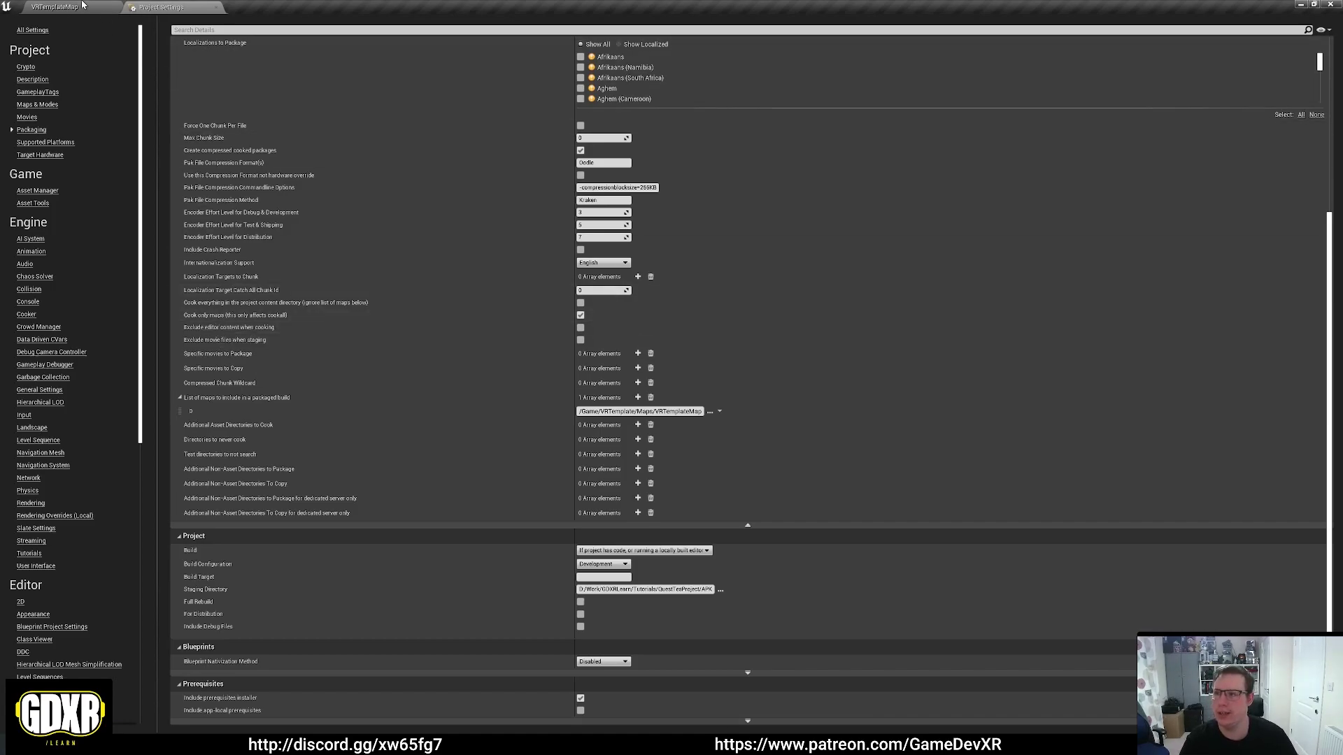
Select the cube's StaticMesh component in an enlarged Details area and locate its MI_Cube_01 material in the engine's VREditor/BasicMeshes folder
left_click(54, 7)
left_click_drag(1170, 581, 1170, 183)
left_click(1206, 256)
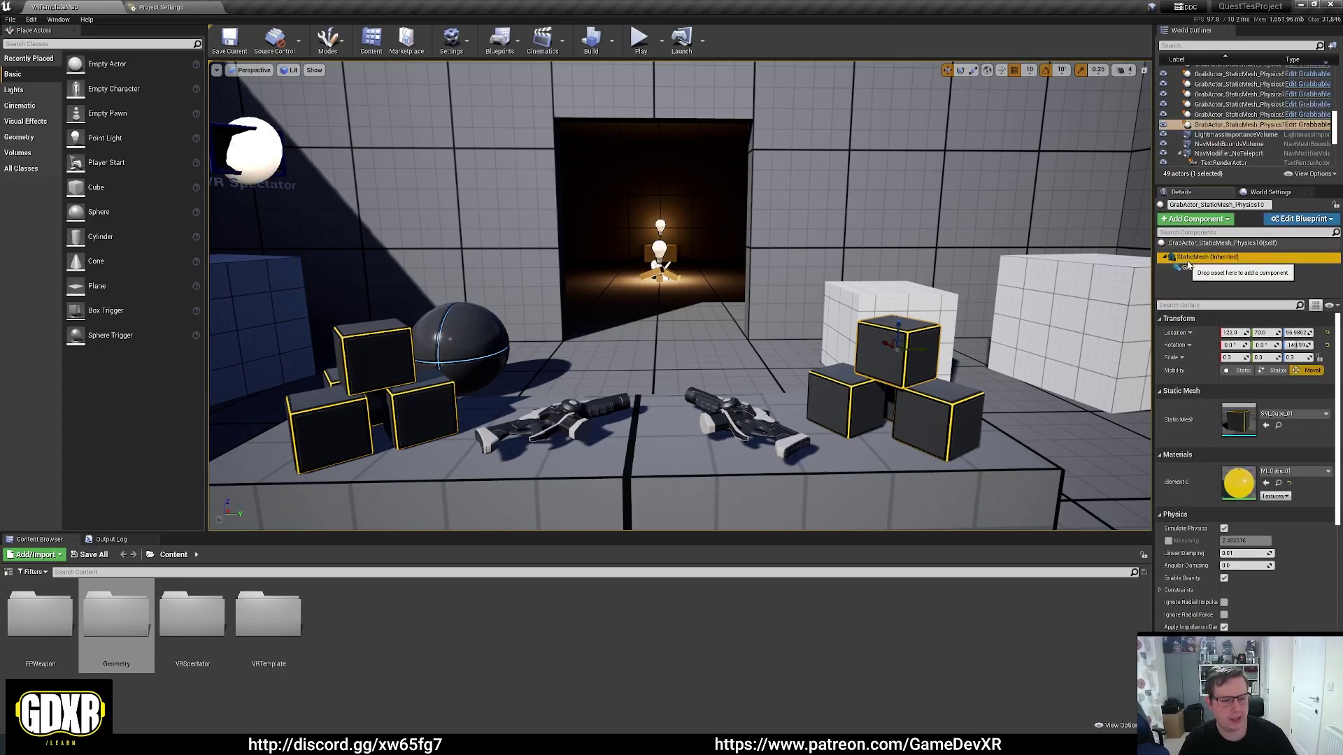
left_click(1278, 482)
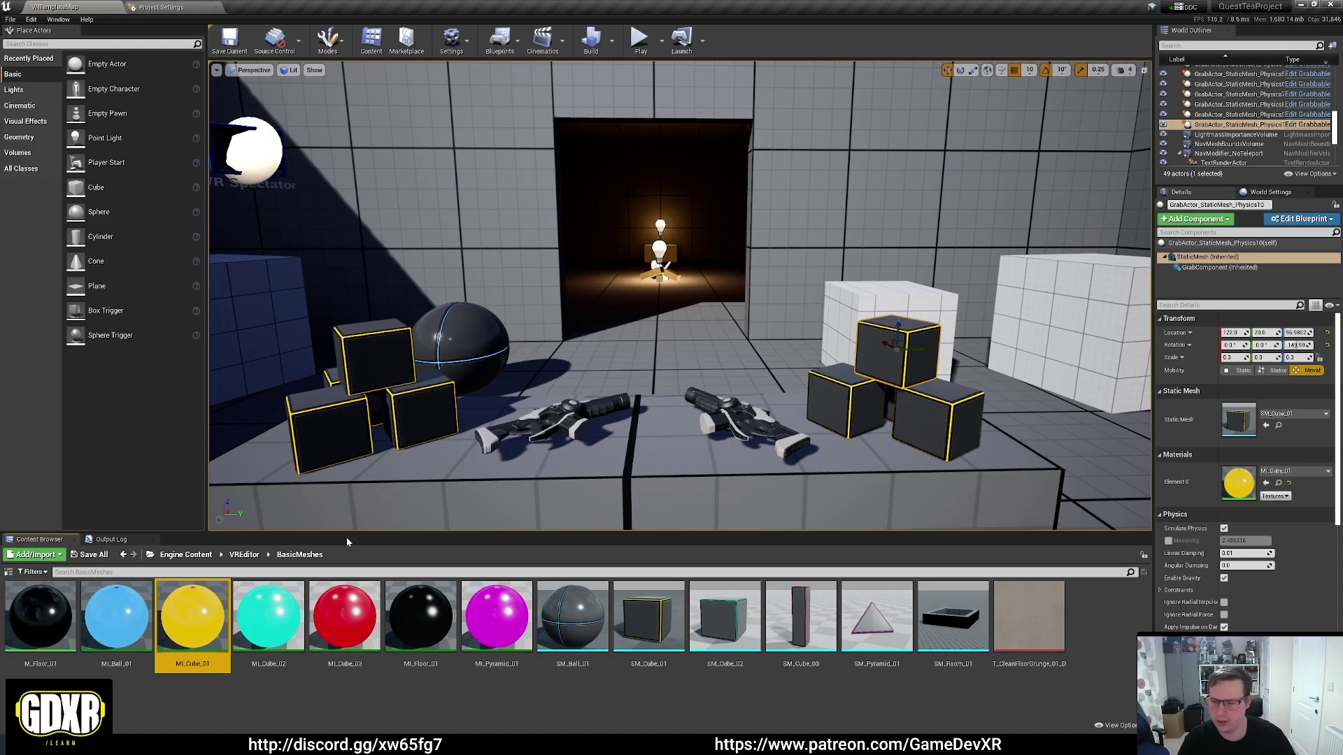
left_click_drag(392, 533, 383, 308)
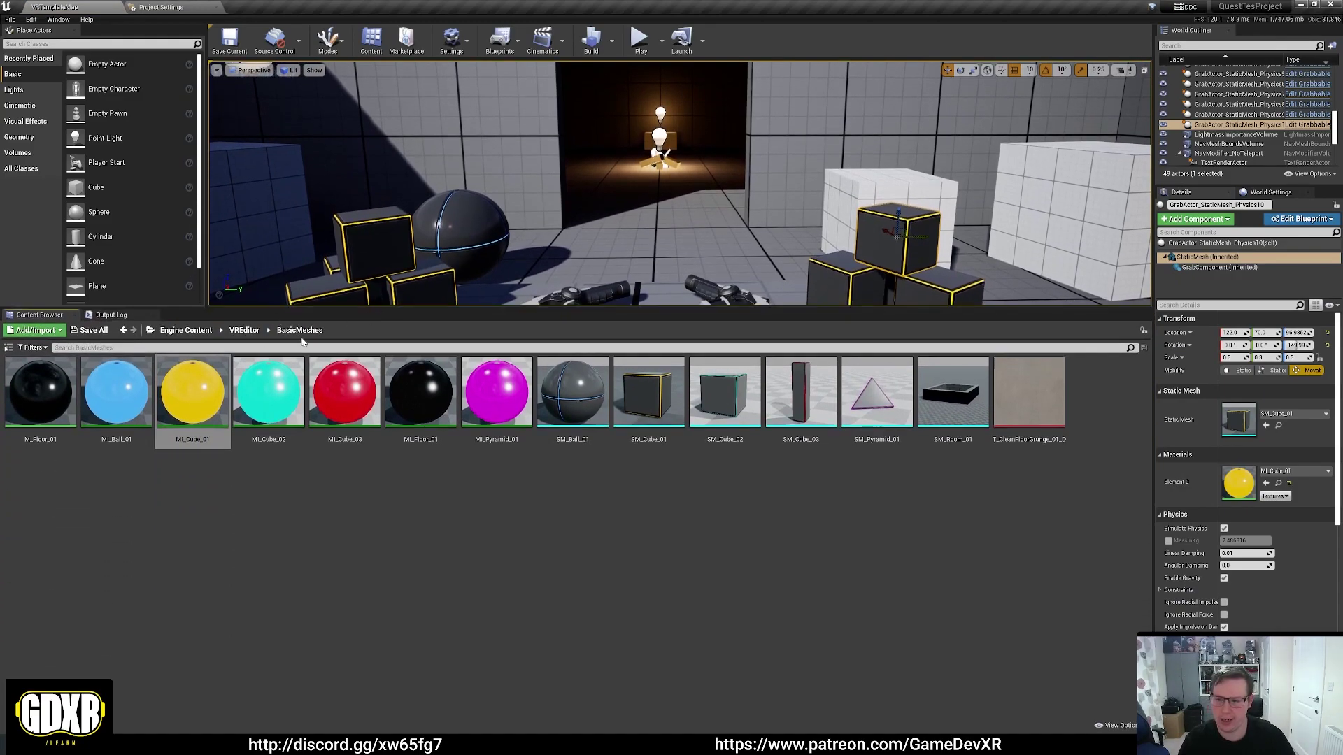
left_click_drag(615, 308, 695, 574)
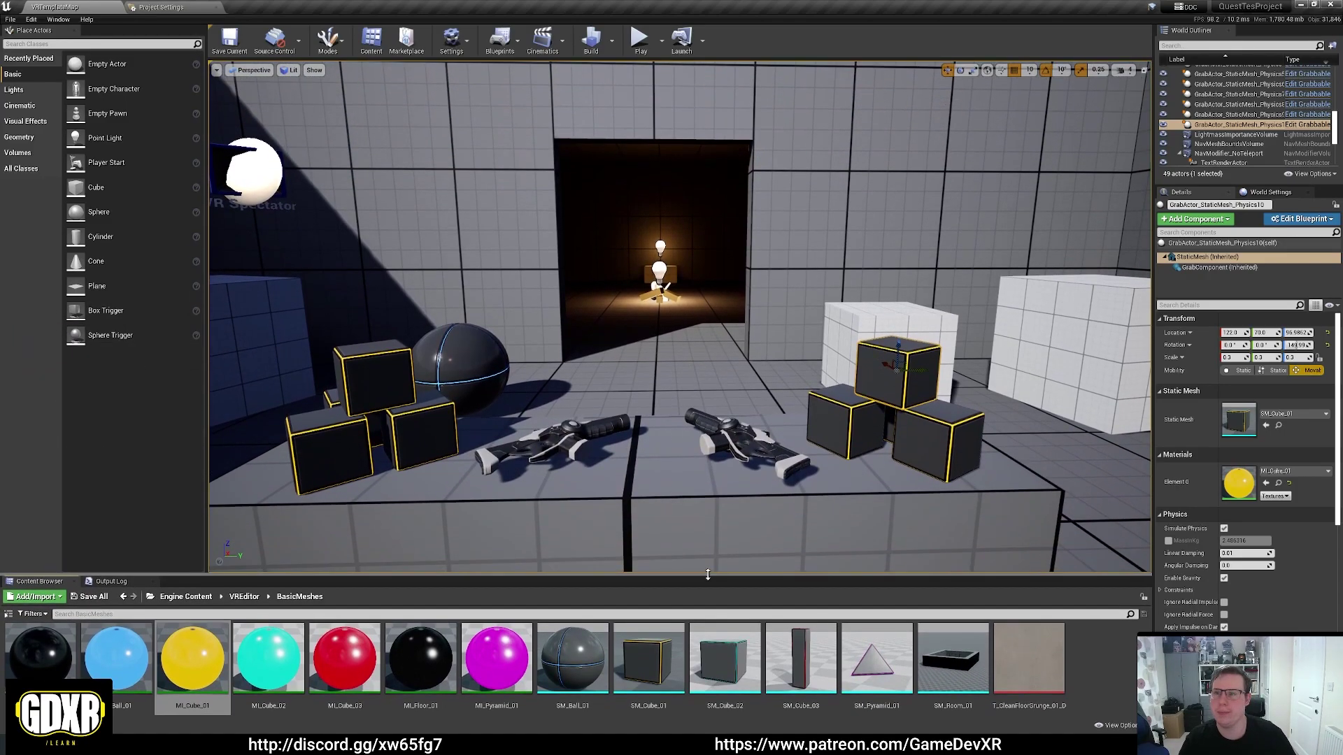
Enable Exclude movie files when staging in the project's Packaging settings
left_click(152, 7)
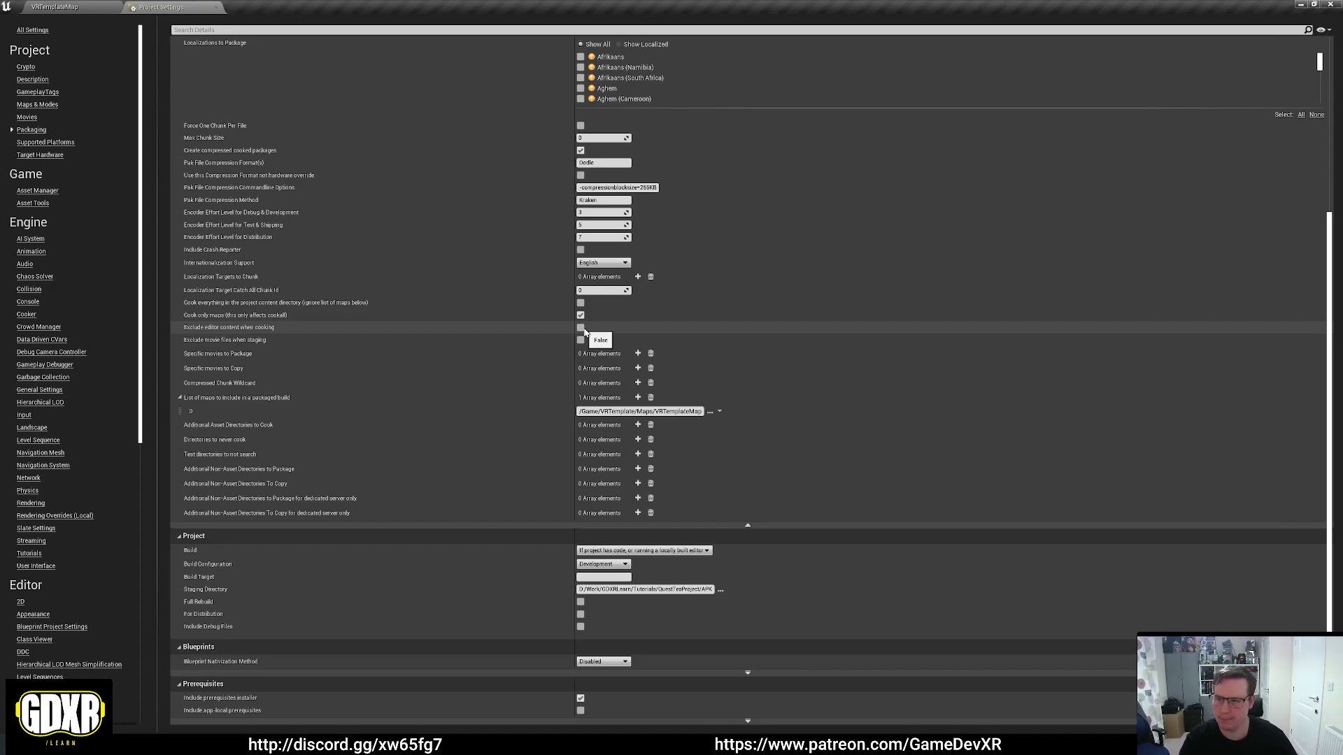
mouse_move(194, 343)
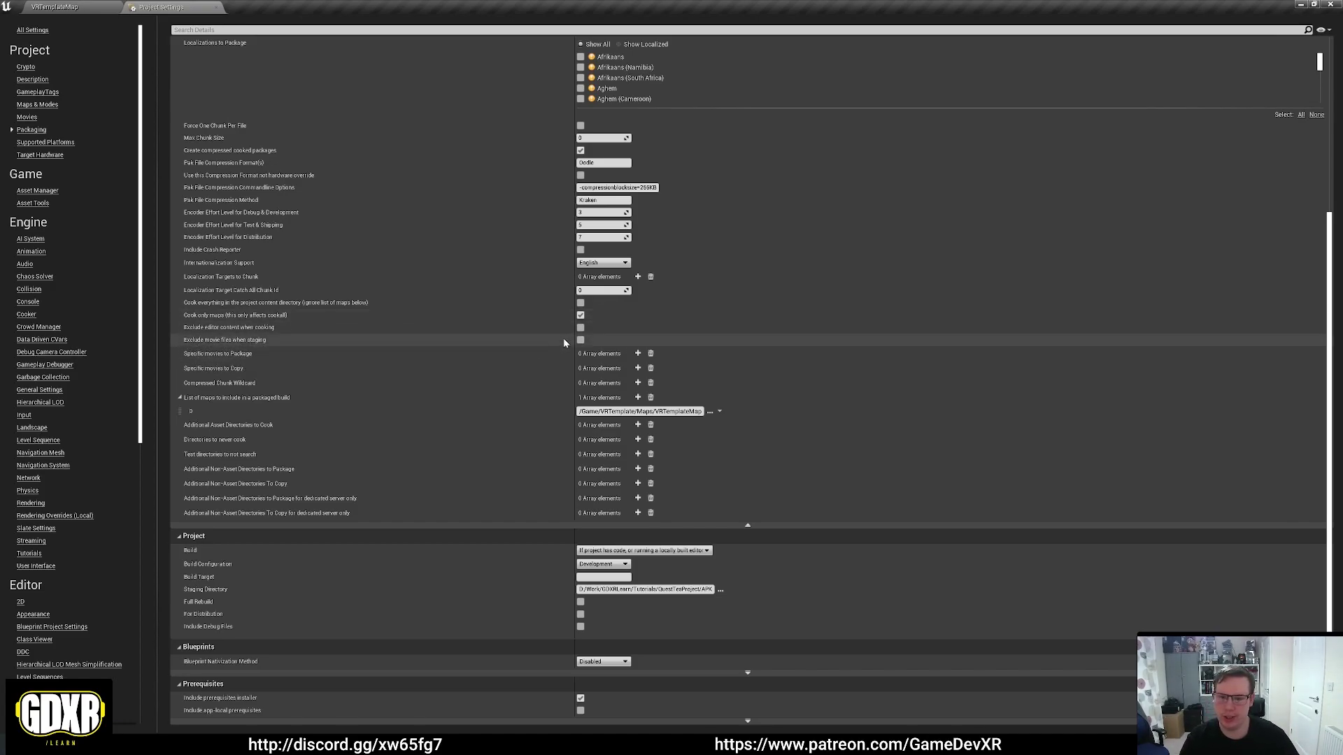
left_click(580, 341)
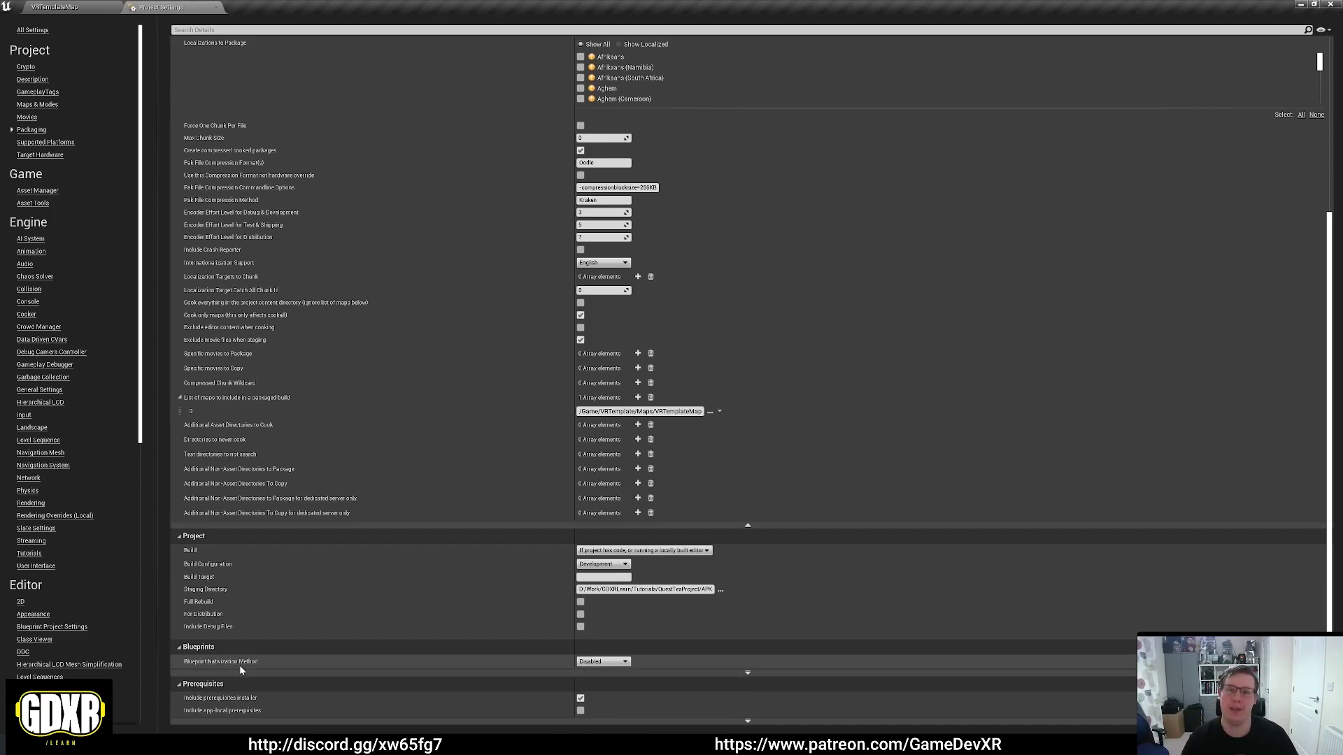
Set the Blueprint Nativization Method to Exclusive to show its extra options, and restore it to Disabled
left_click(614, 661)
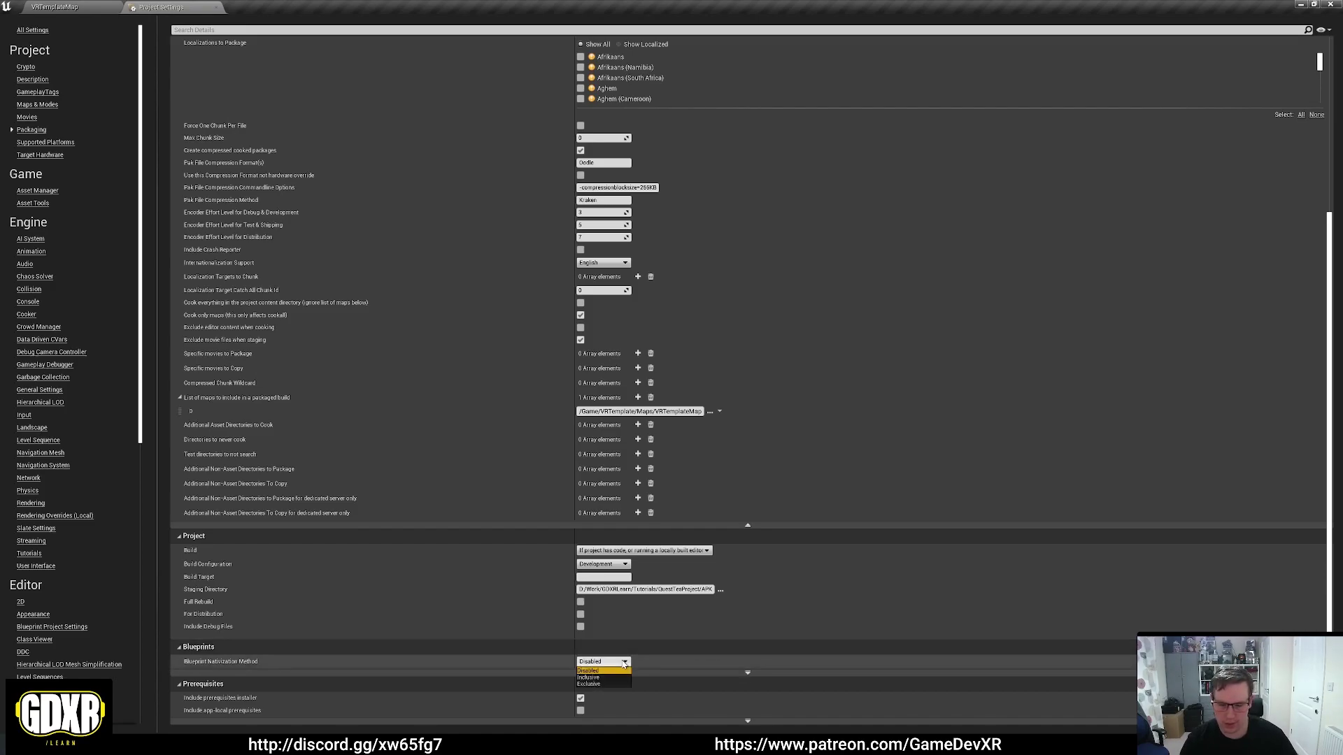
left_click(593, 684)
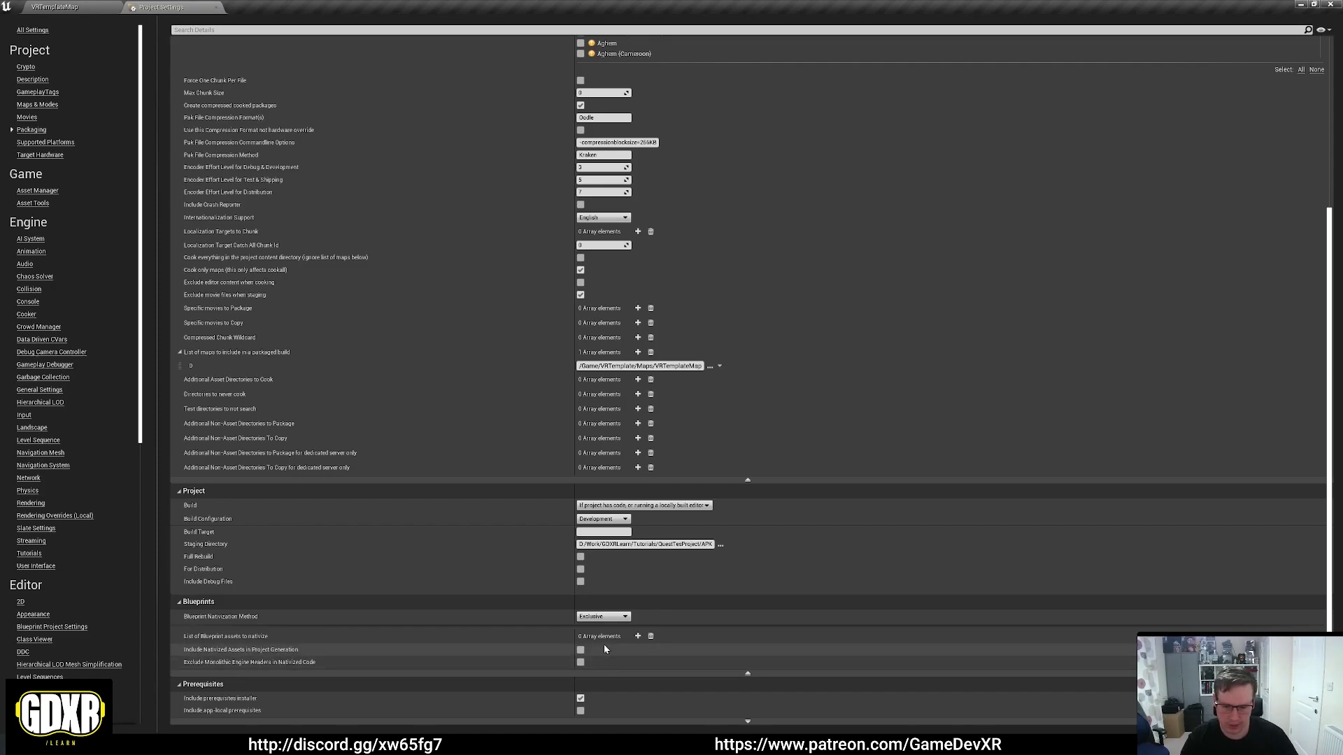
left_click(601, 616)
left_click(593, 626)
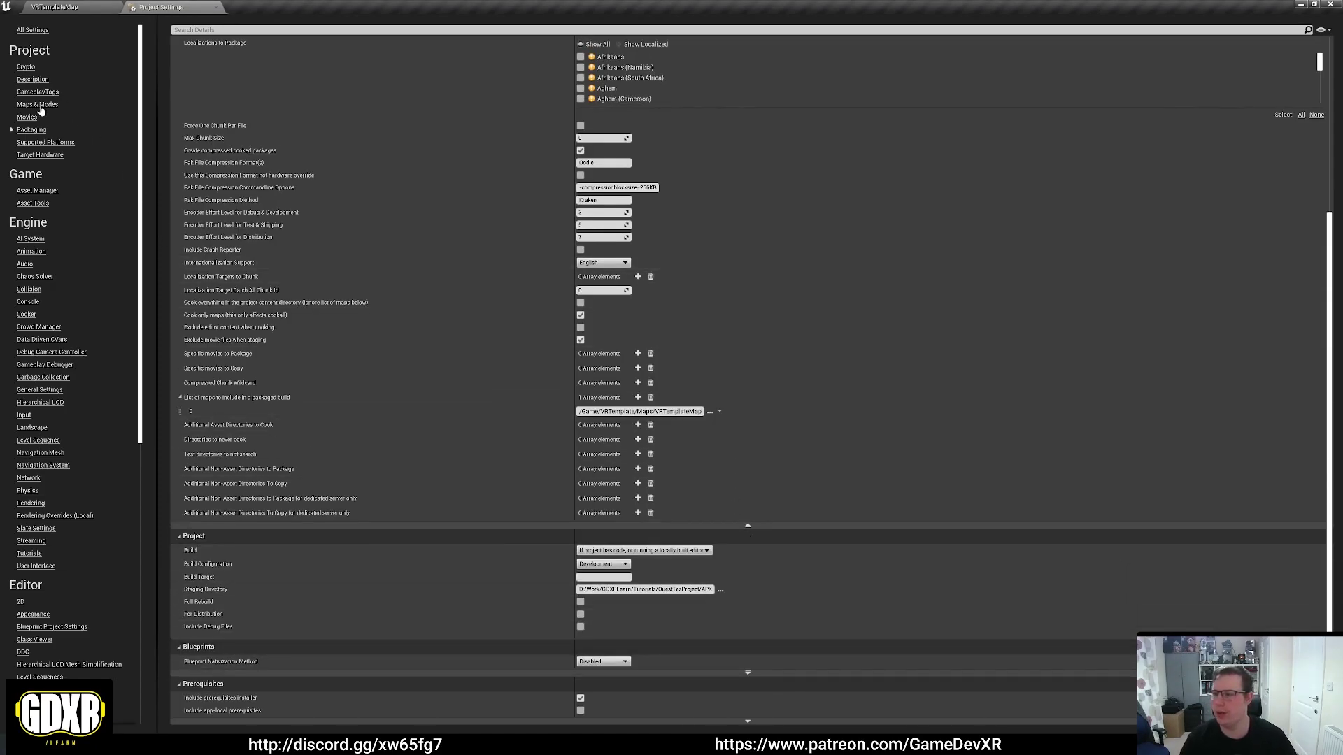
Enable Support Software Occlusion Culling among the mobile options of the engine's Rendering settings
scroll(112, 364, "down", 5)
left_click(31, 335)
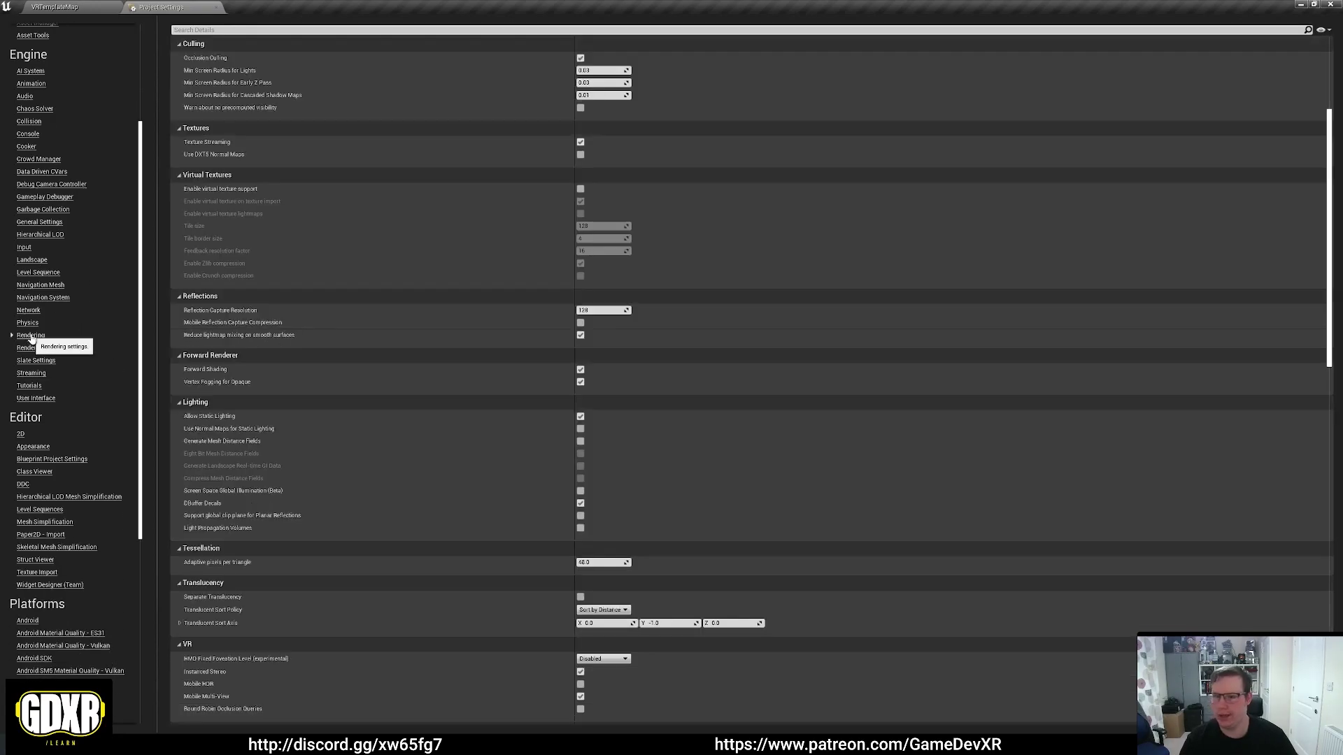
scroll(442, 198, "up", 4)
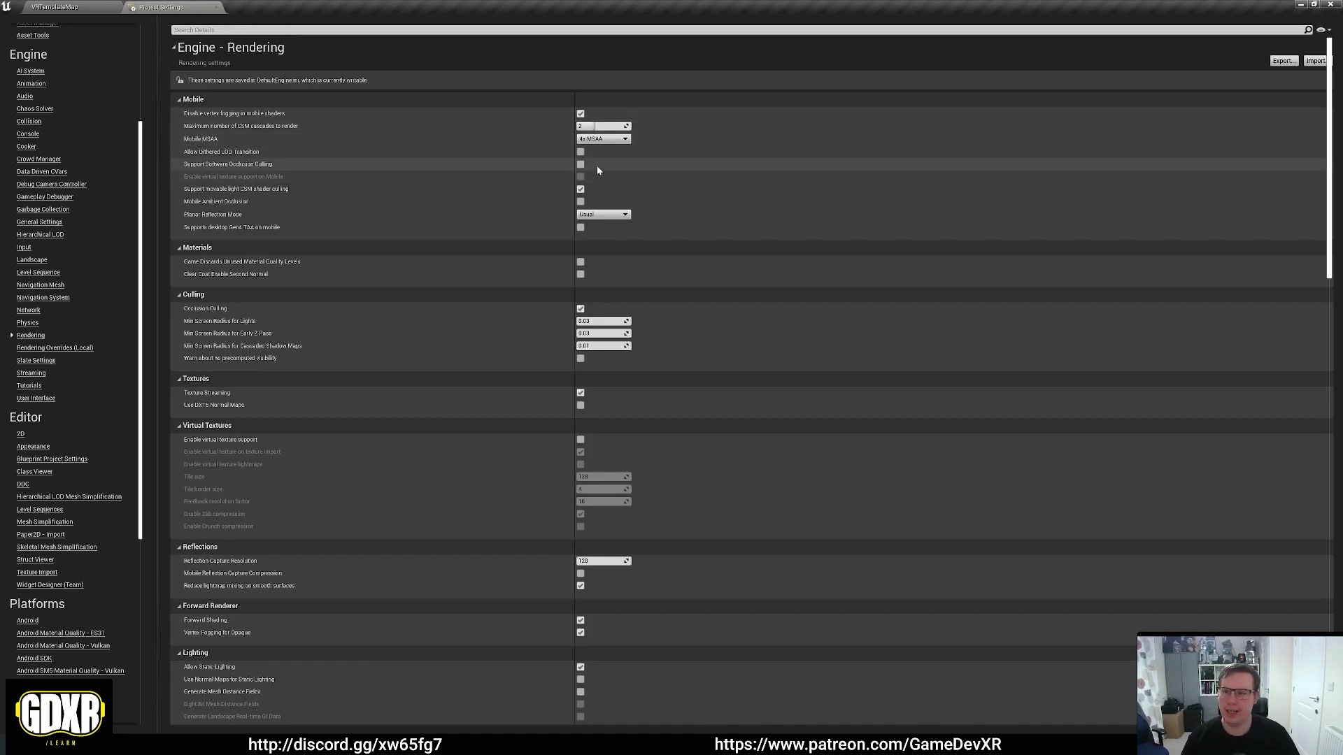
mouse_move(261, 167)
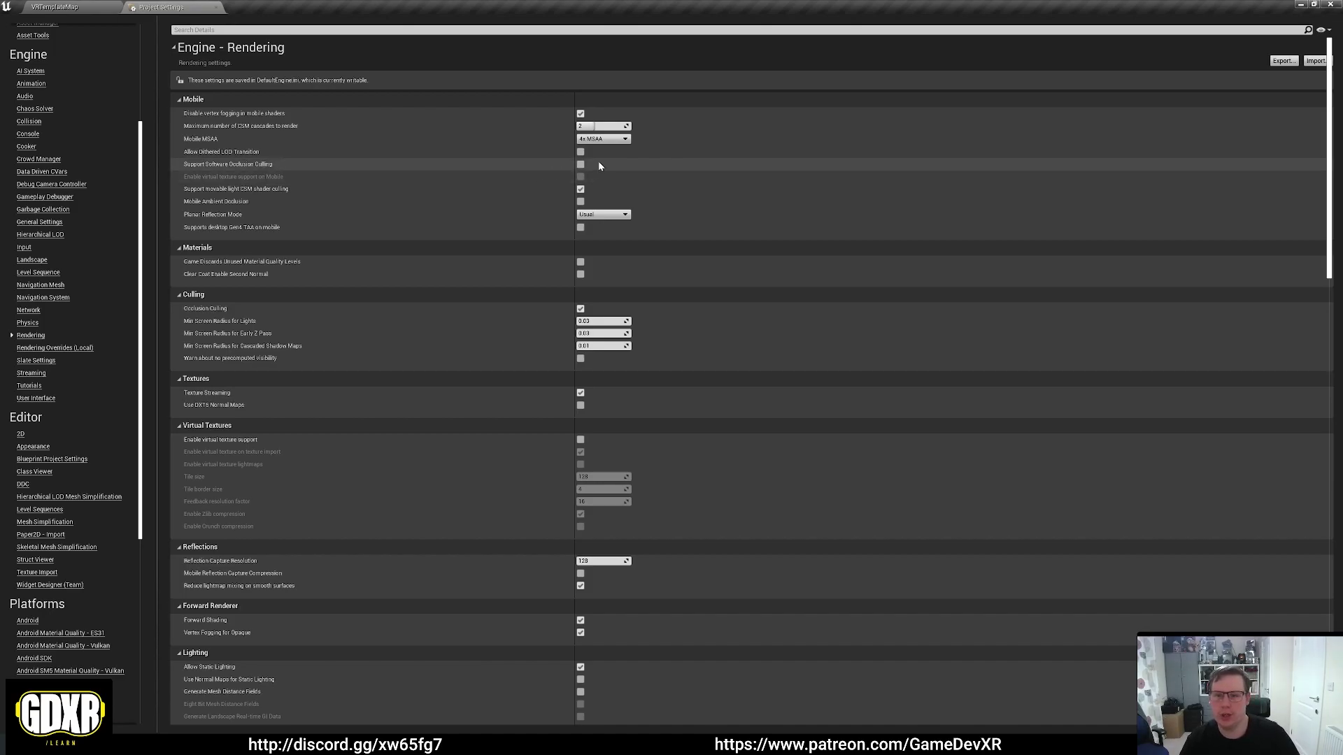
left_click(580, 164)
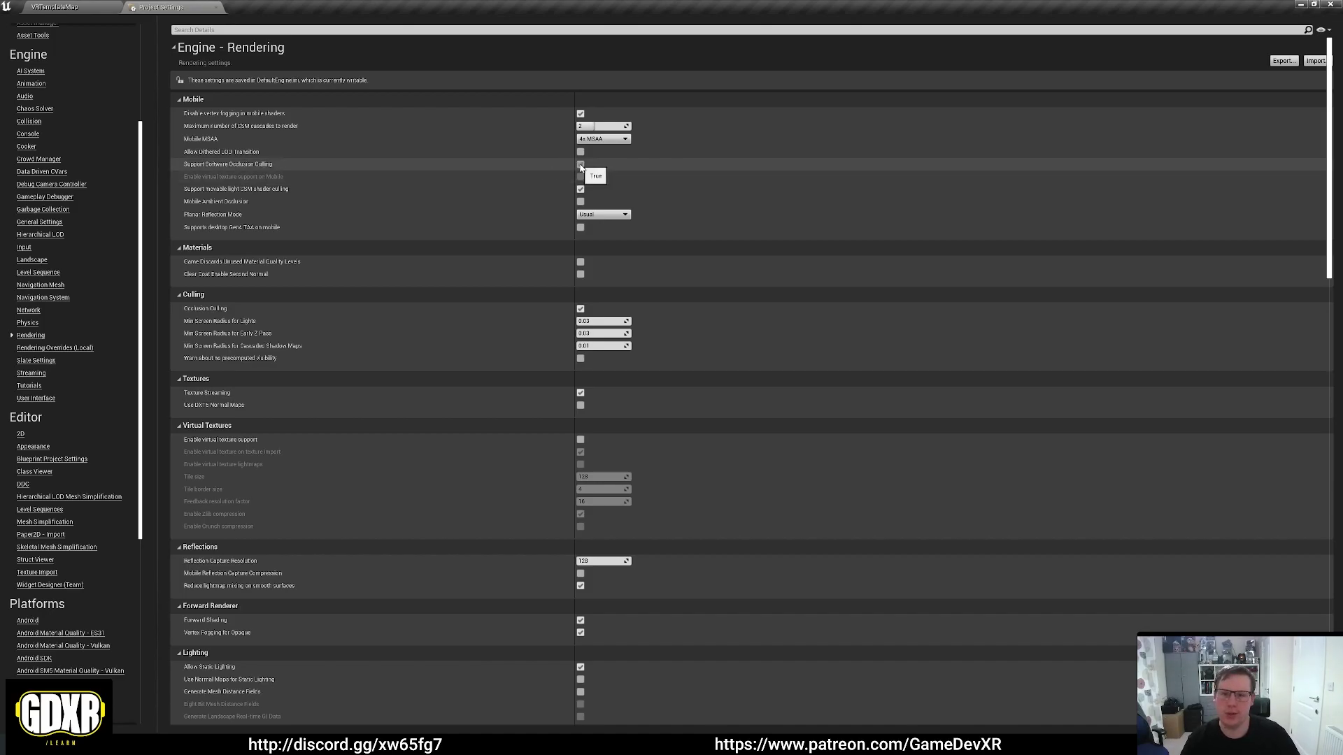
Open the static mesh of the wall beside the dark doorway in a docked editor and reveal its advanced General Settings
left_click(89, 10)
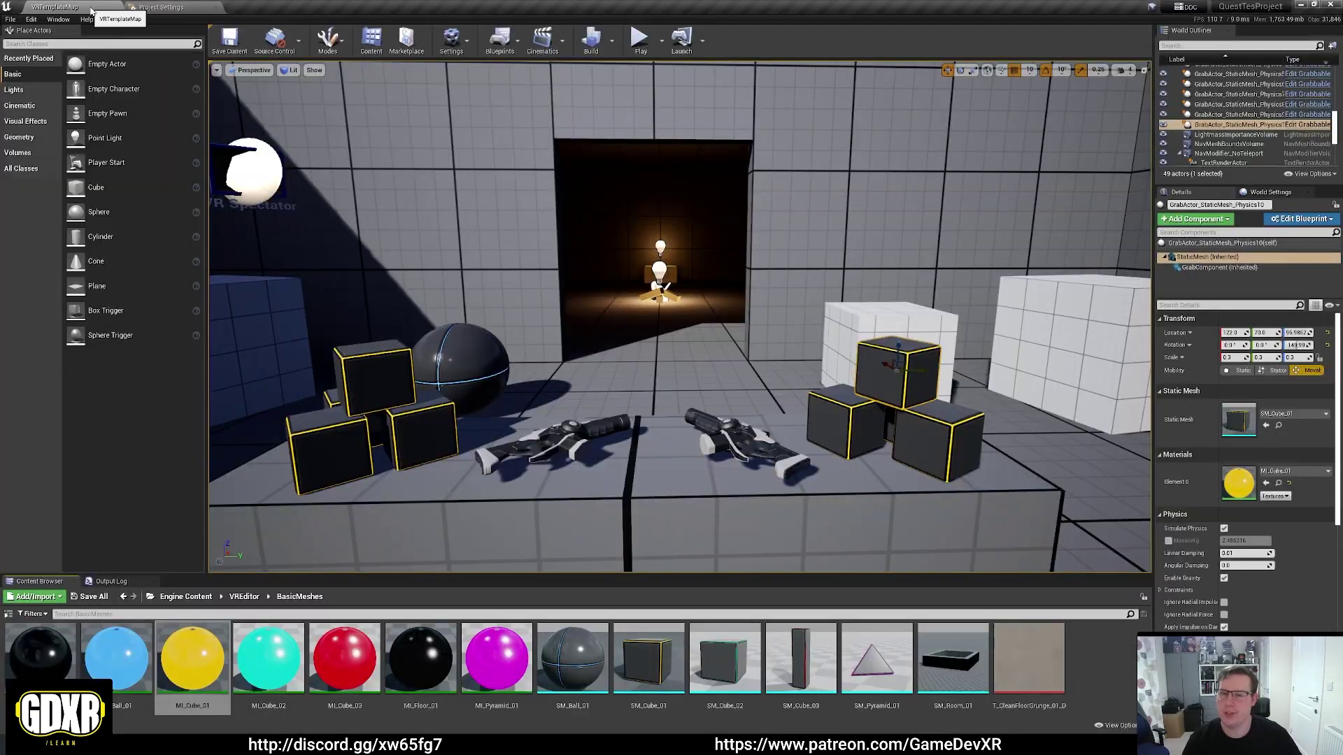
key("f")
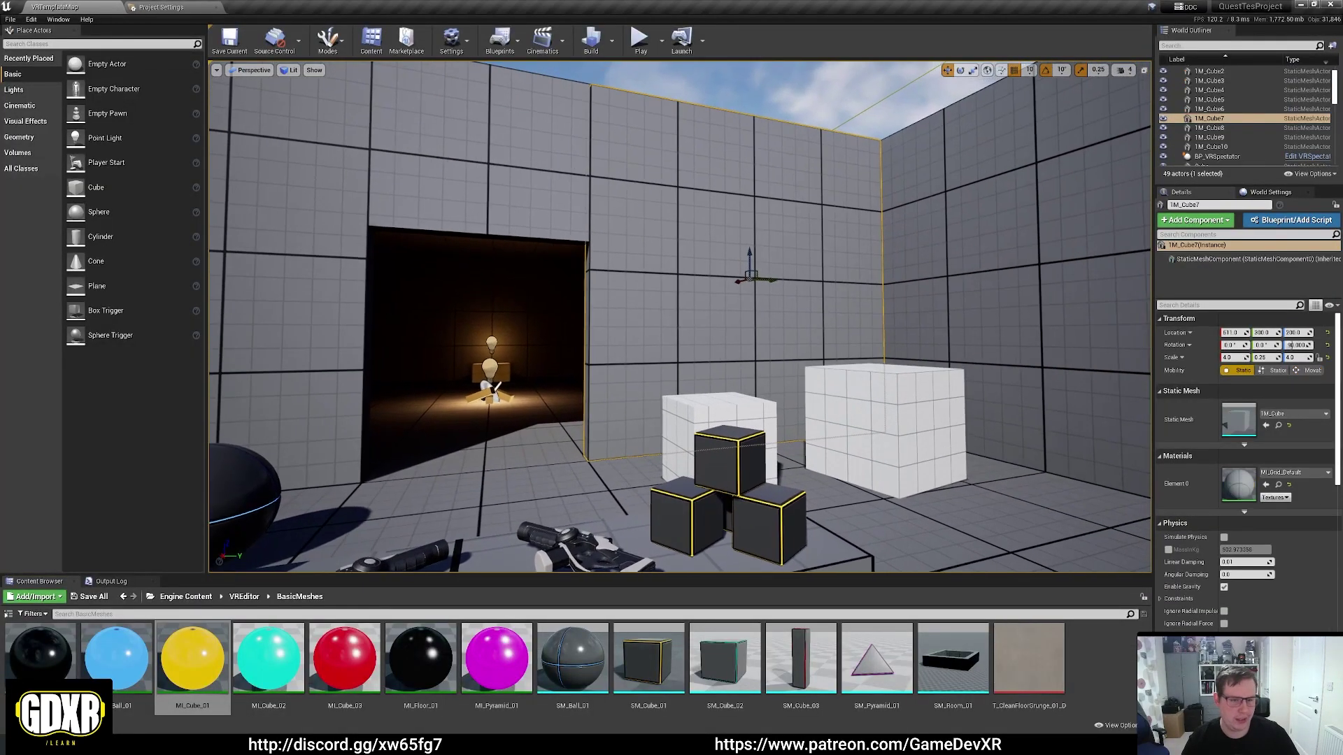
double_click(1238, 419)
left_click_drag(321, 128, 259, 8)
scroll(1138, 334, "down", 5)
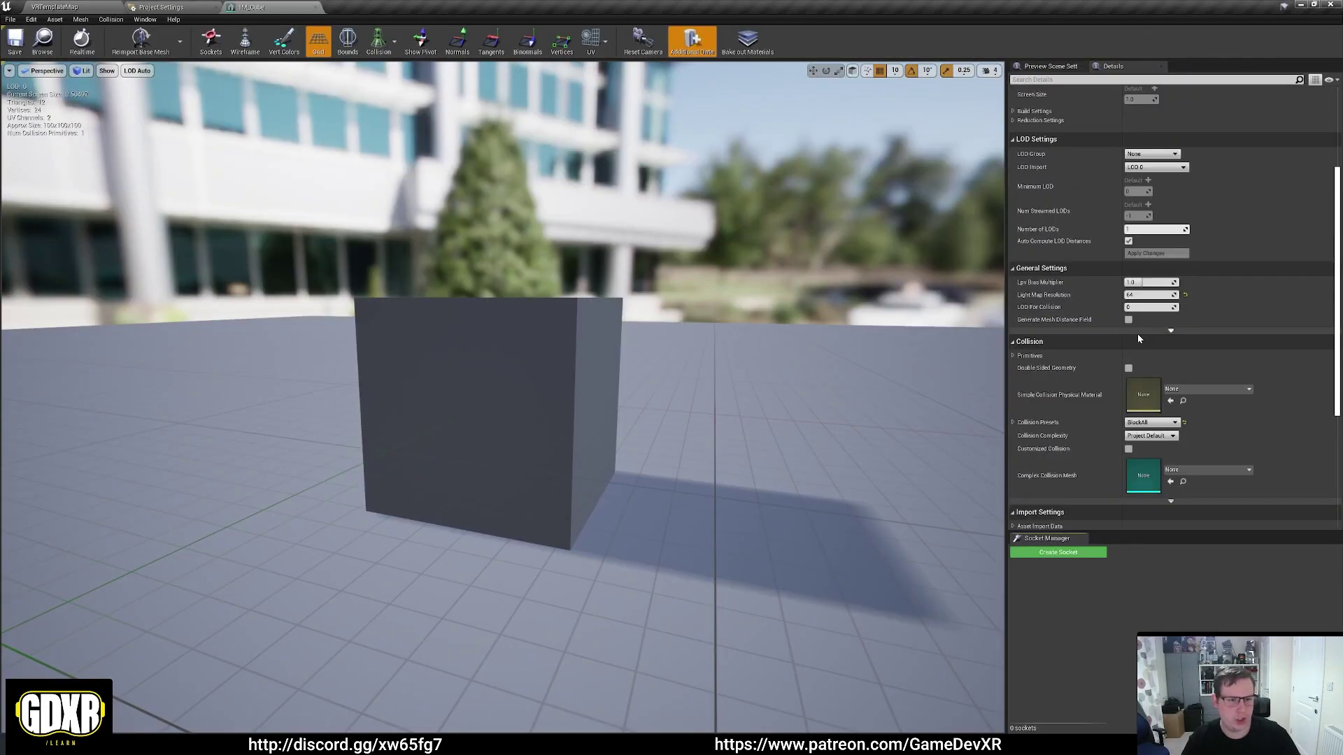
scroll(1054, 319, "down", 2)
left_click(1171, 280)
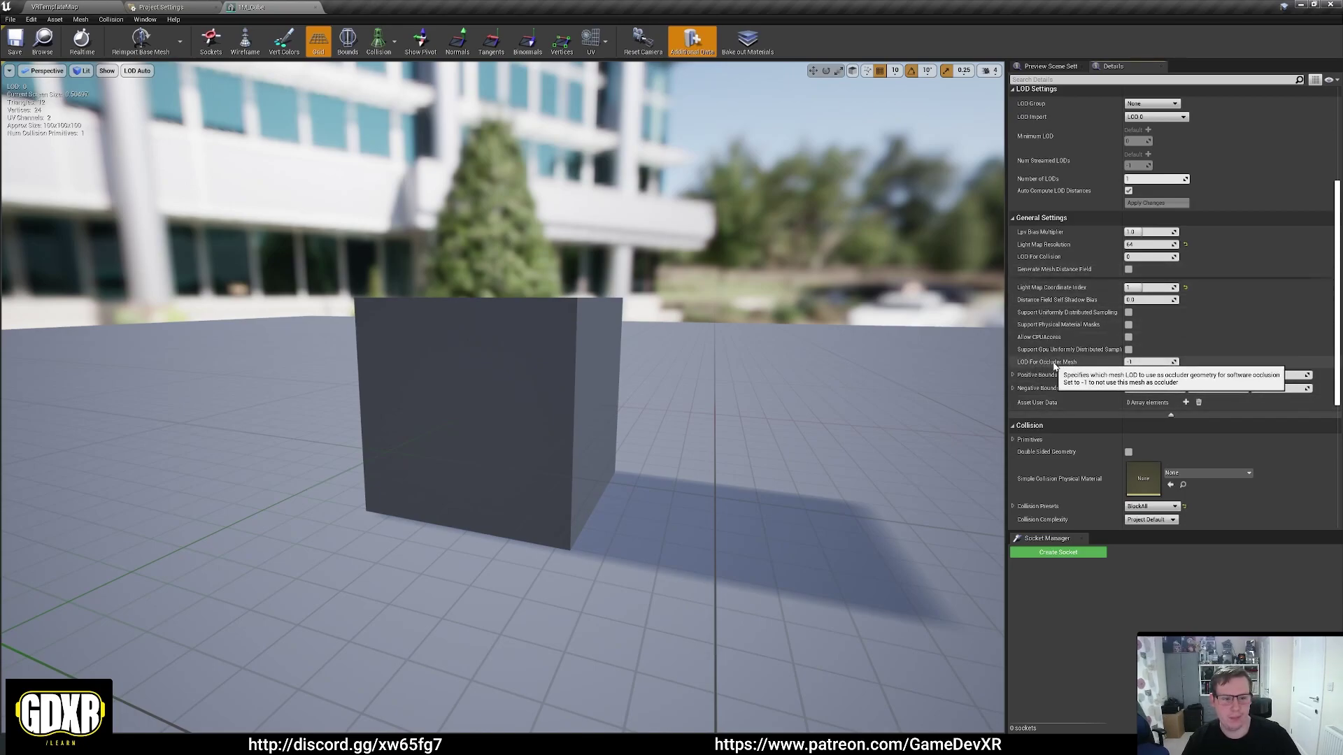
Set the cube mesh's LOD For Occluder Mesh to 0 and save the mesh
scroll(1083, 369, "up", 6)
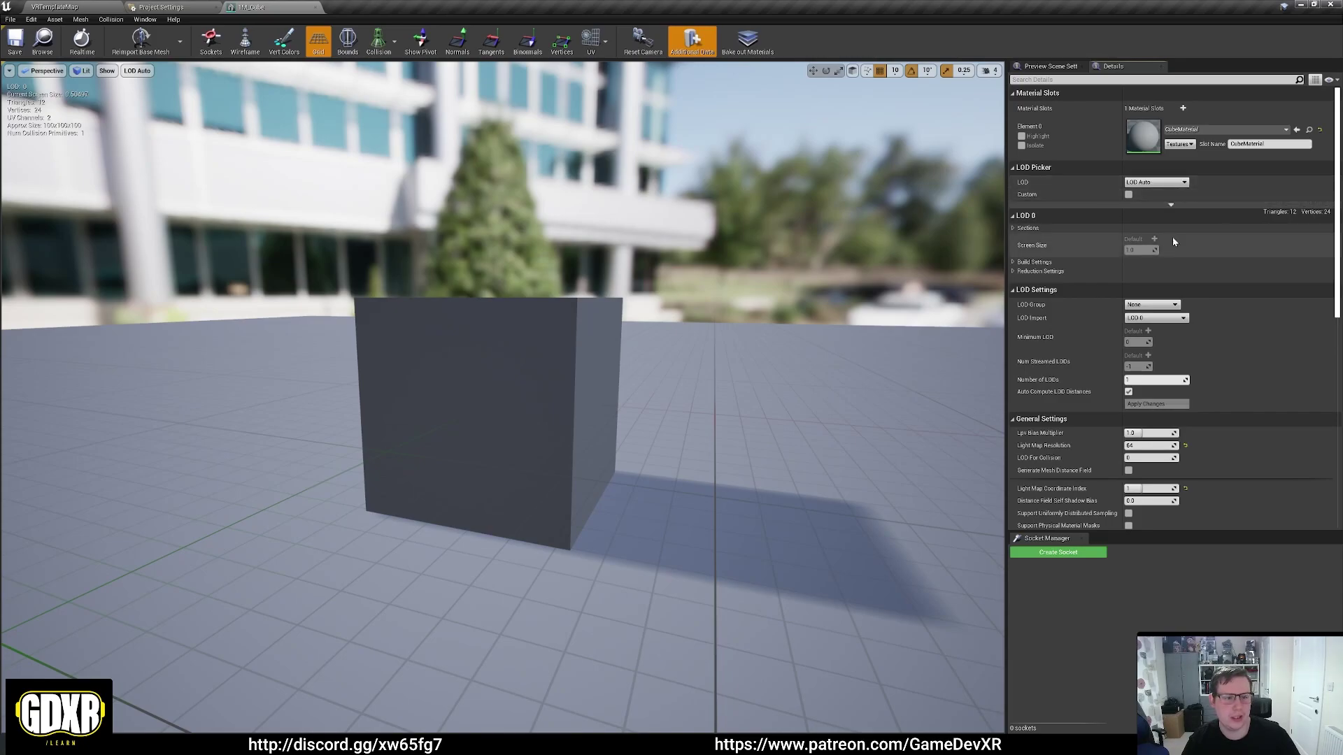
scroll(1119, 238, "down", 5)
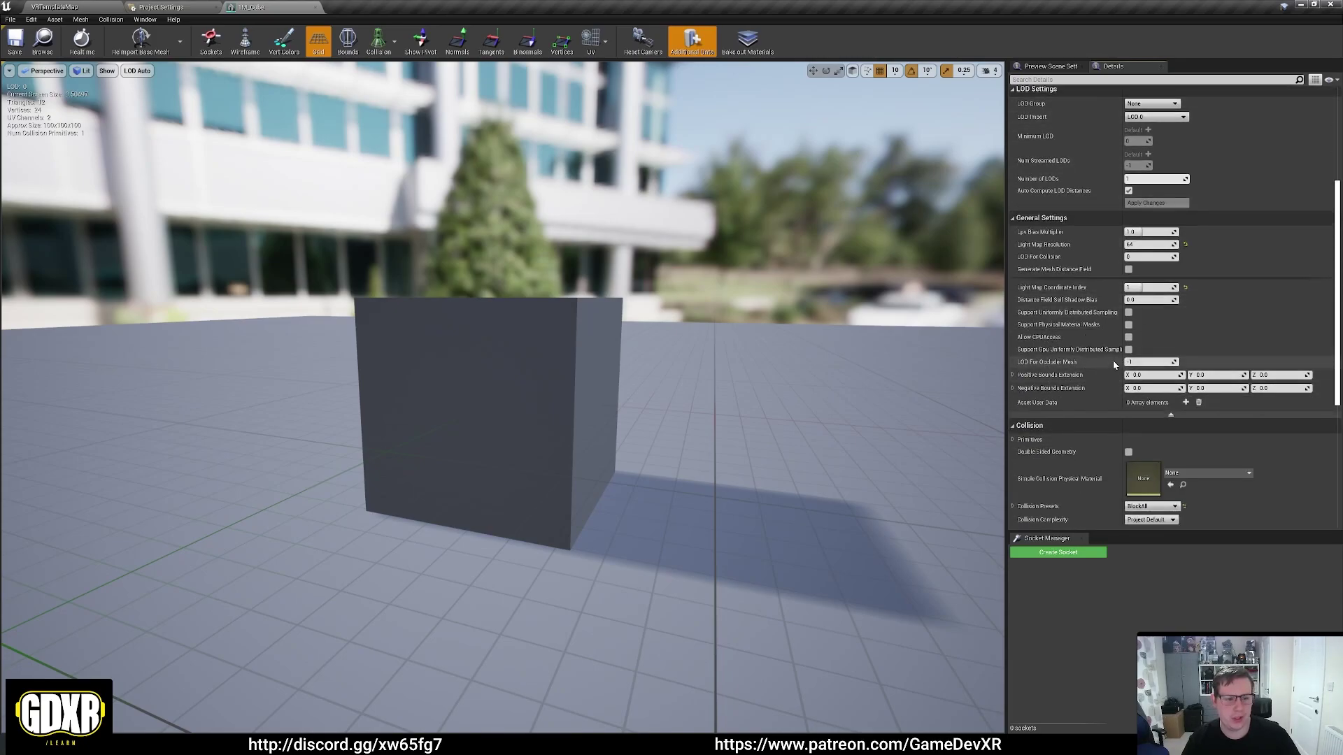
left_click(1134, 362)
type("0")
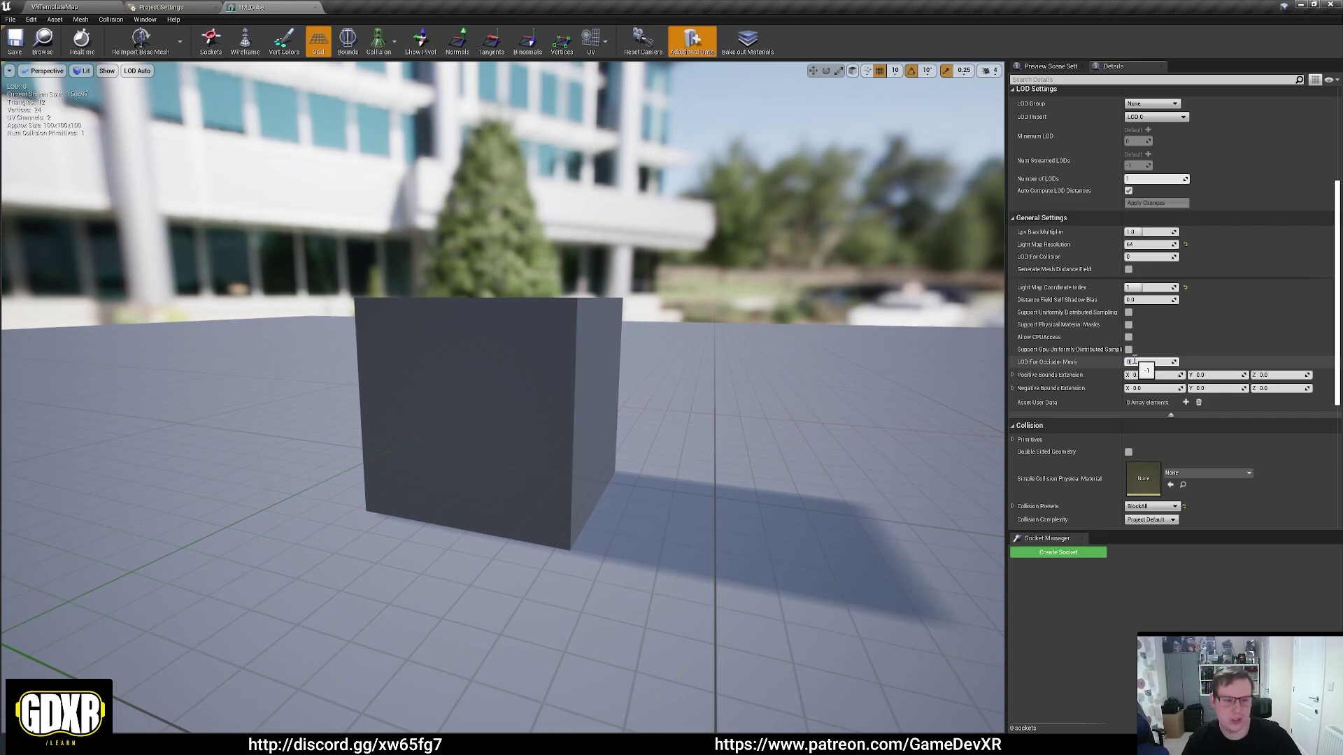
key("Return")
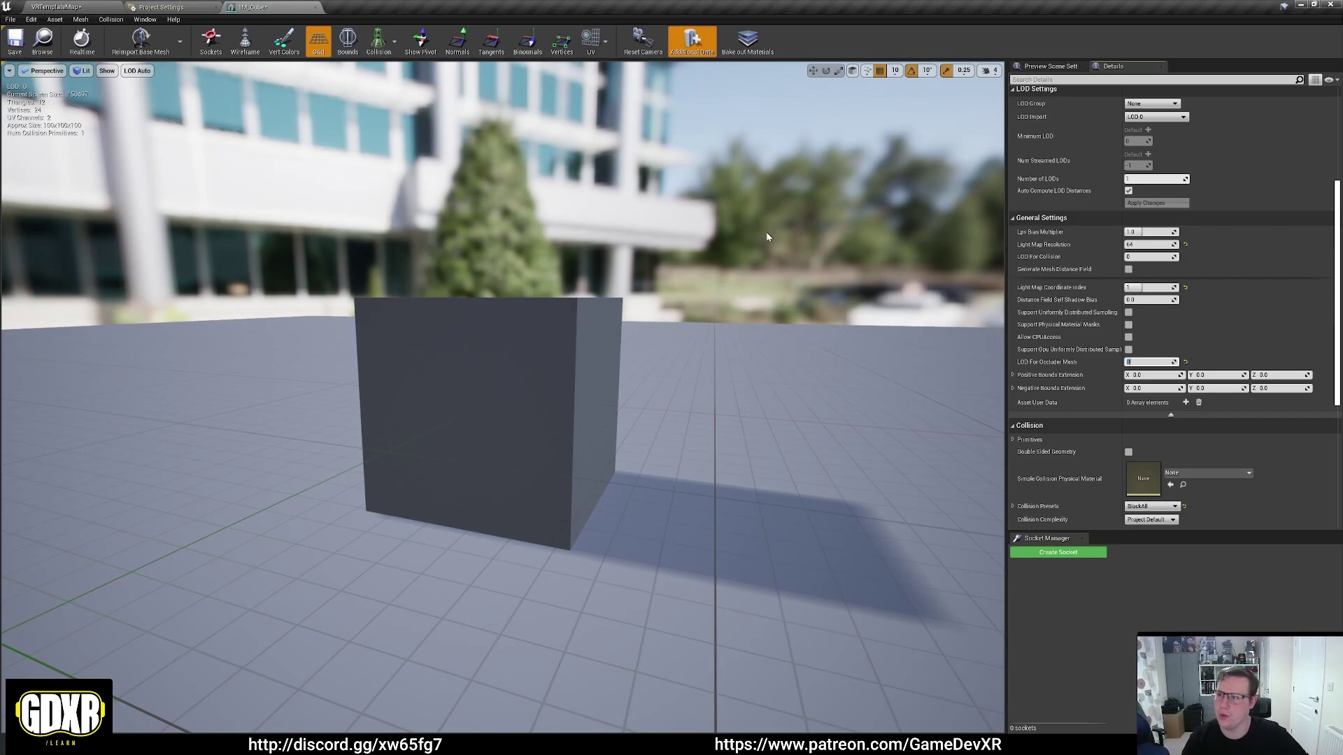
left_click(12, 44)
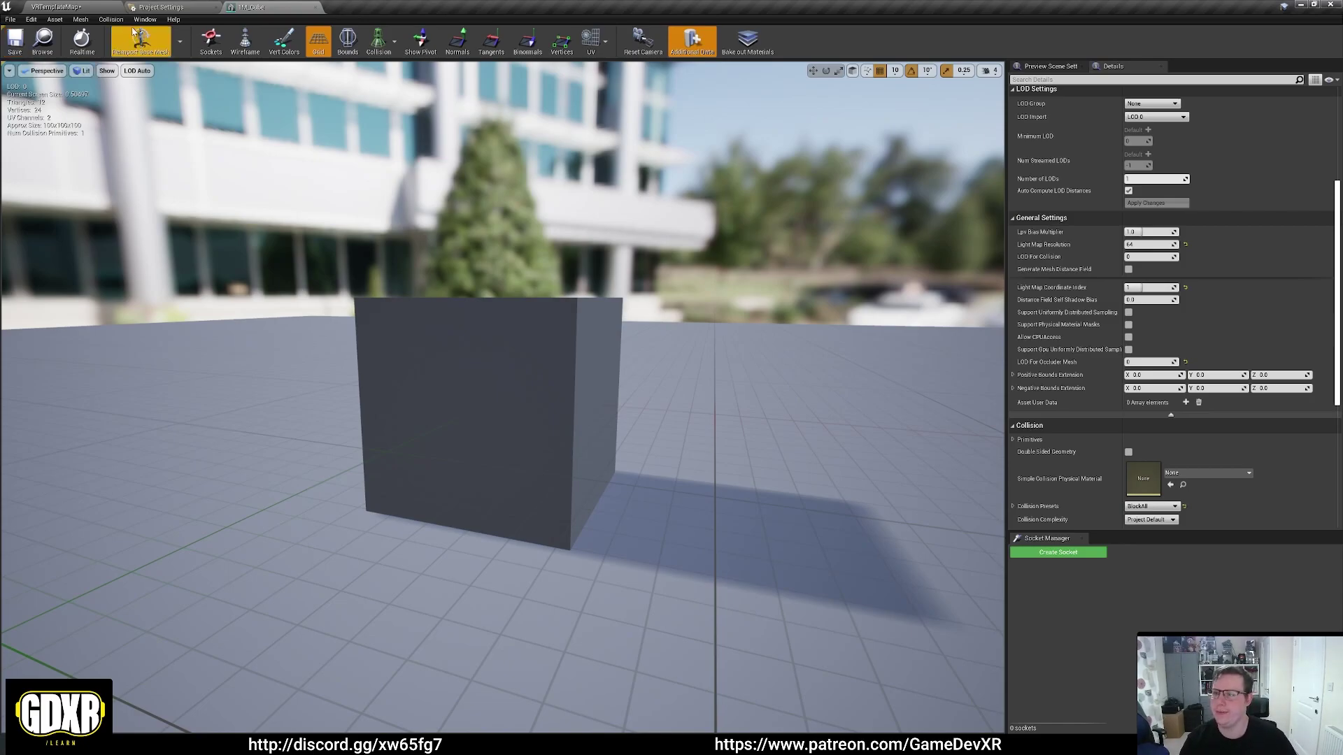
Enable Mobile Ambient Occlusion and Game Discards Unused Material Quality Levels in the project's Rendering settings
left_click(161, 7)
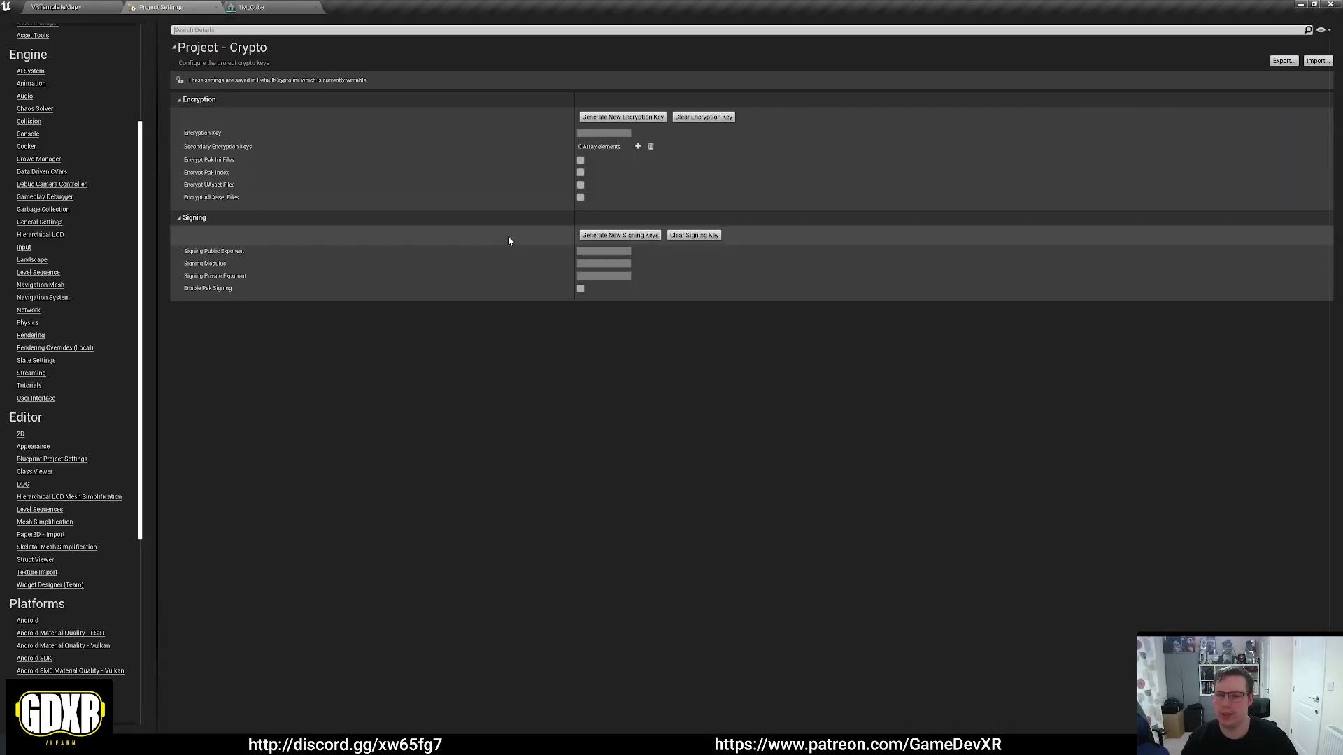
left_click(31, 336)
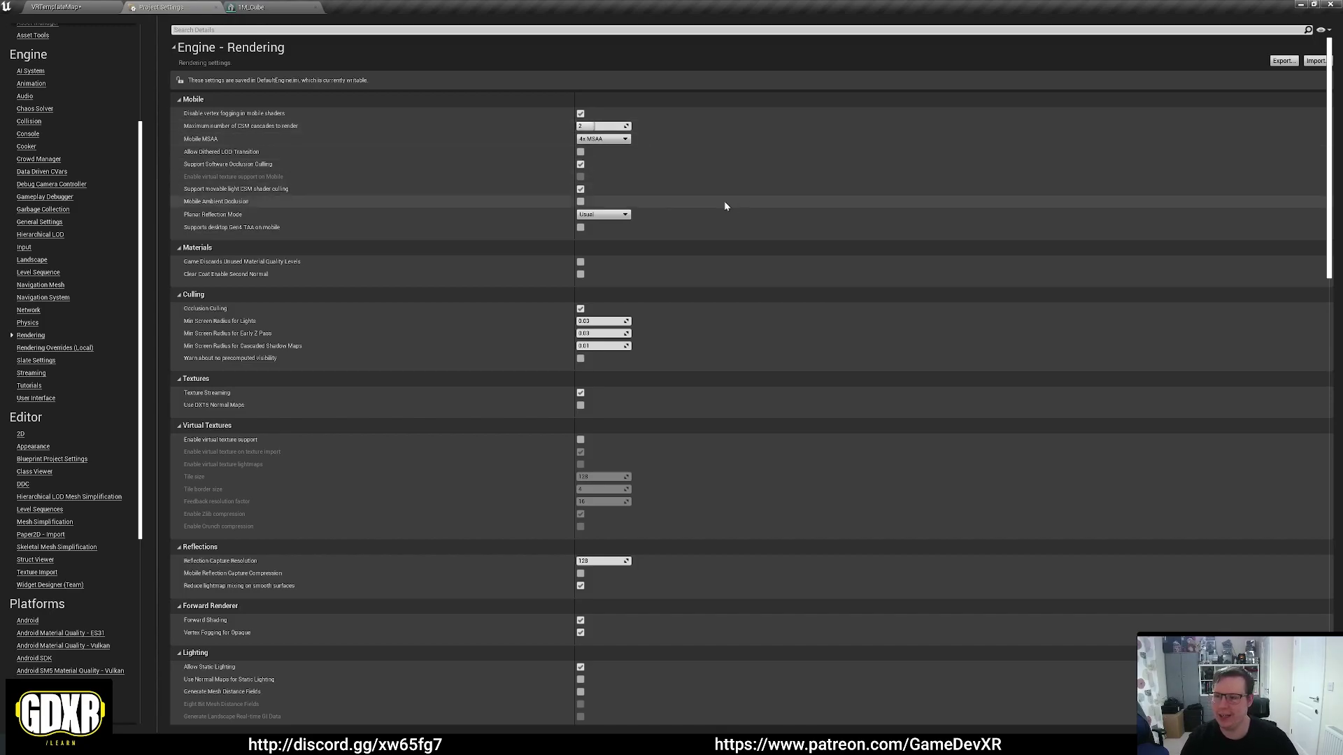
mouse_move(231, 205)
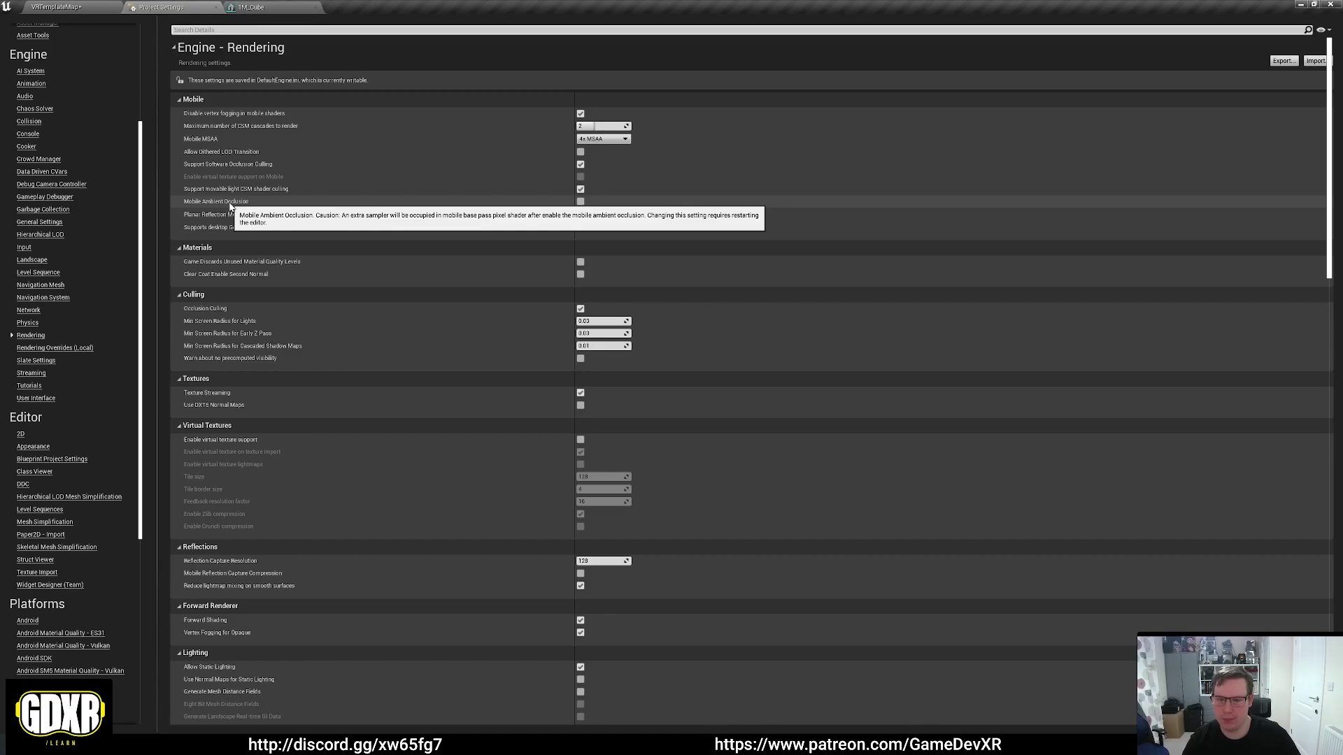
left_click(580, 200)
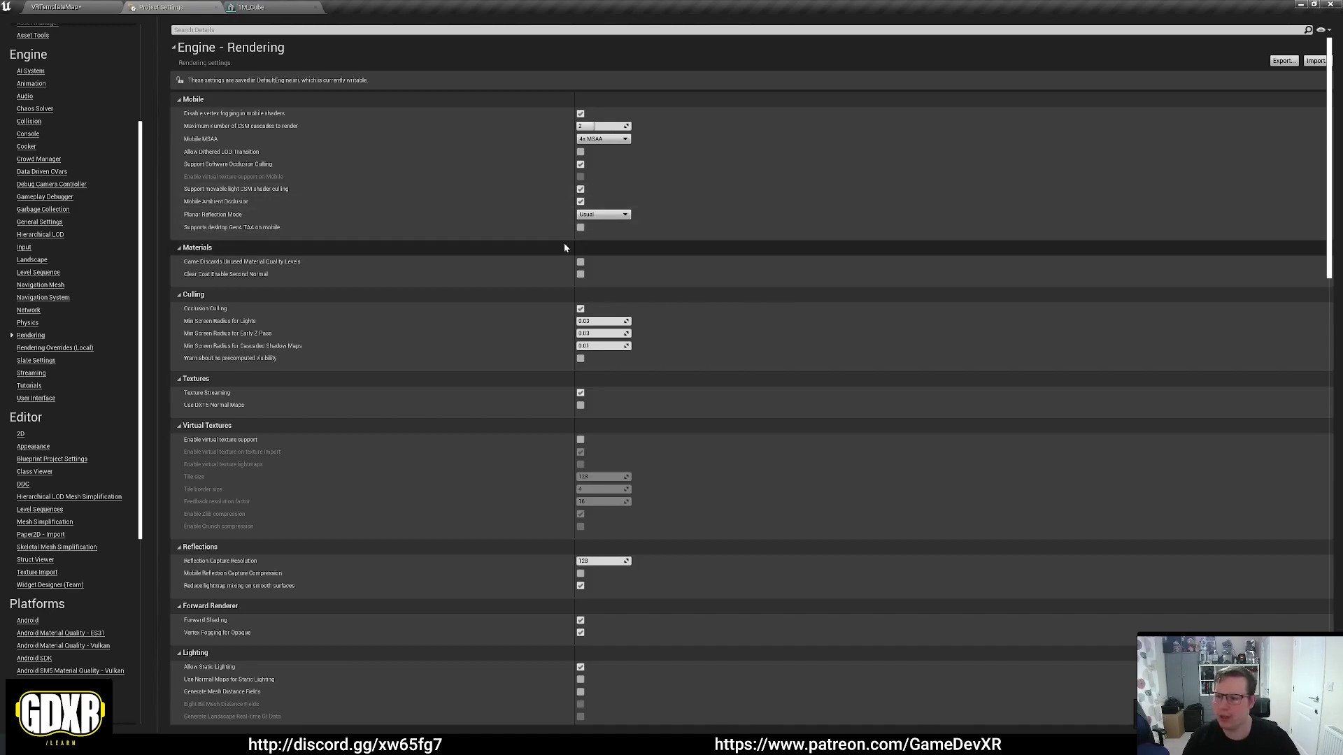
mouse_move(261, 229)
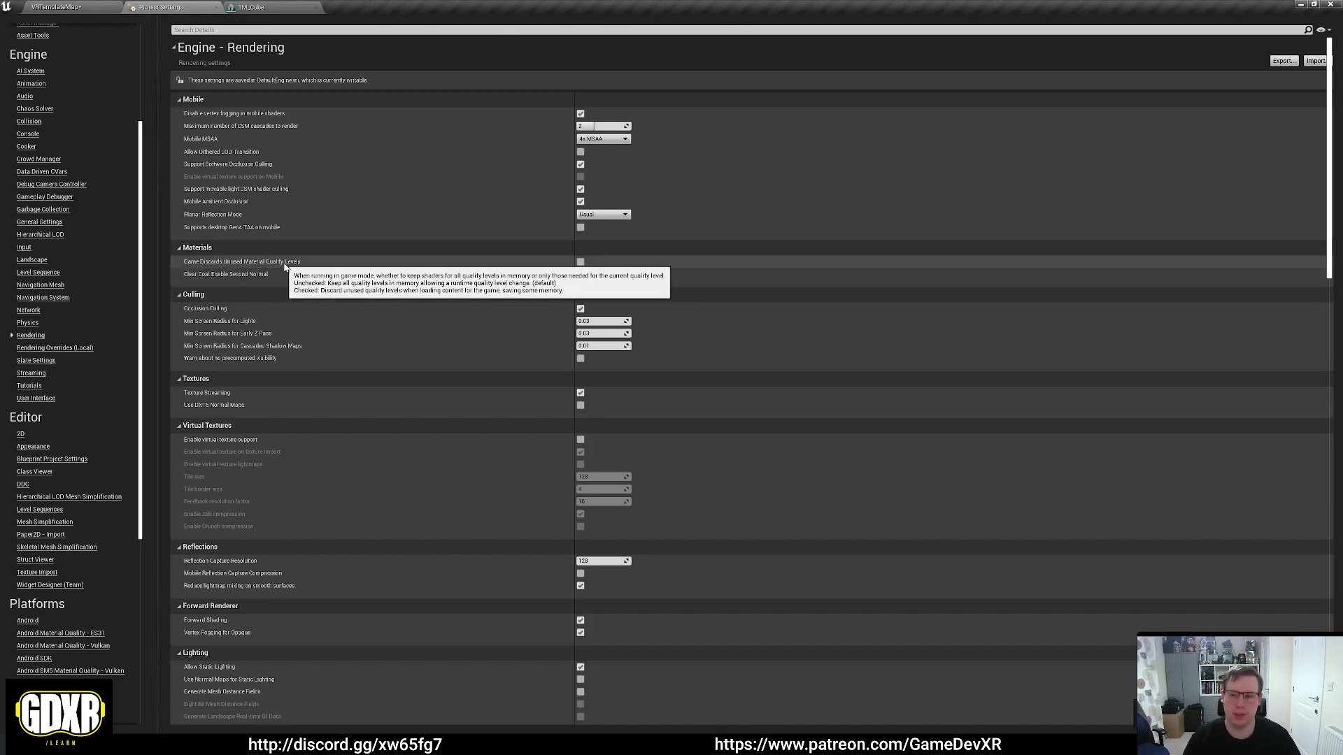
mouse_move(295, 262)
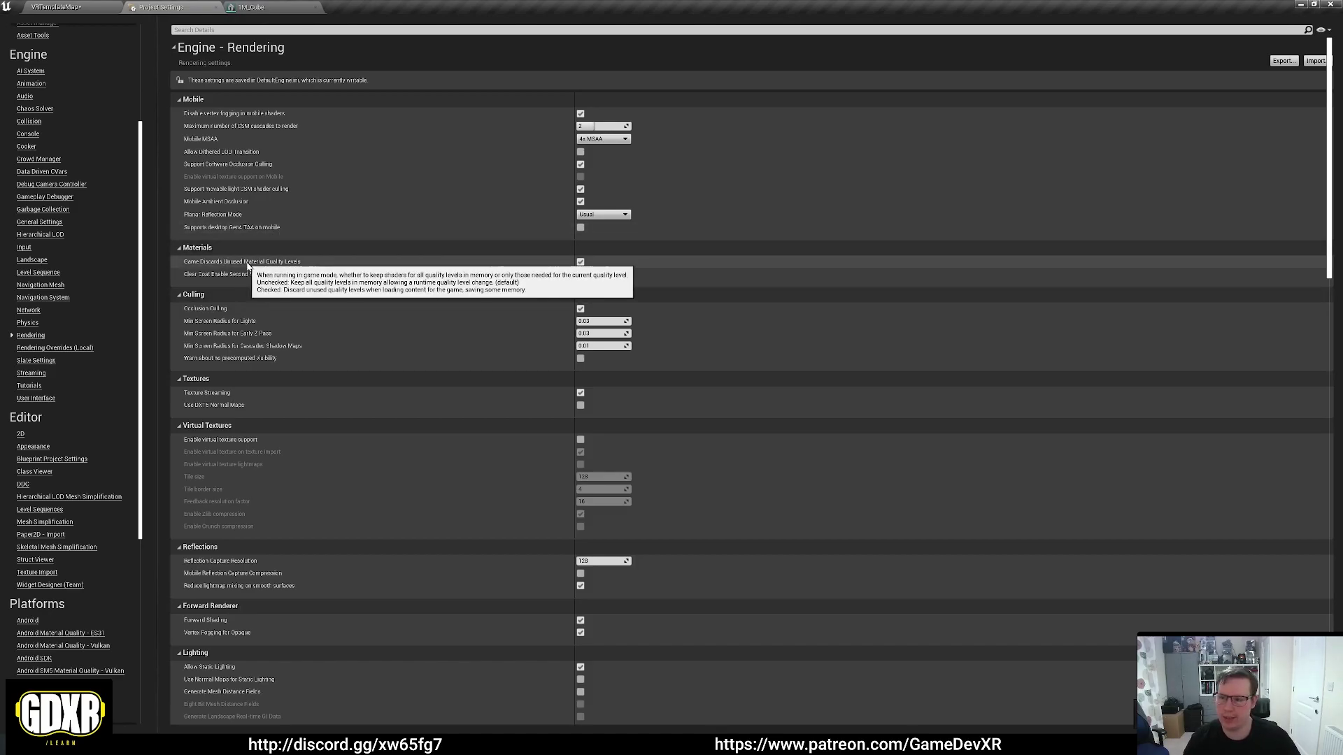
Set the Reflection Capture Resolution to 64 and enable Mobile Reflection Capture Compression
scroll(406, 294, "down", 3)
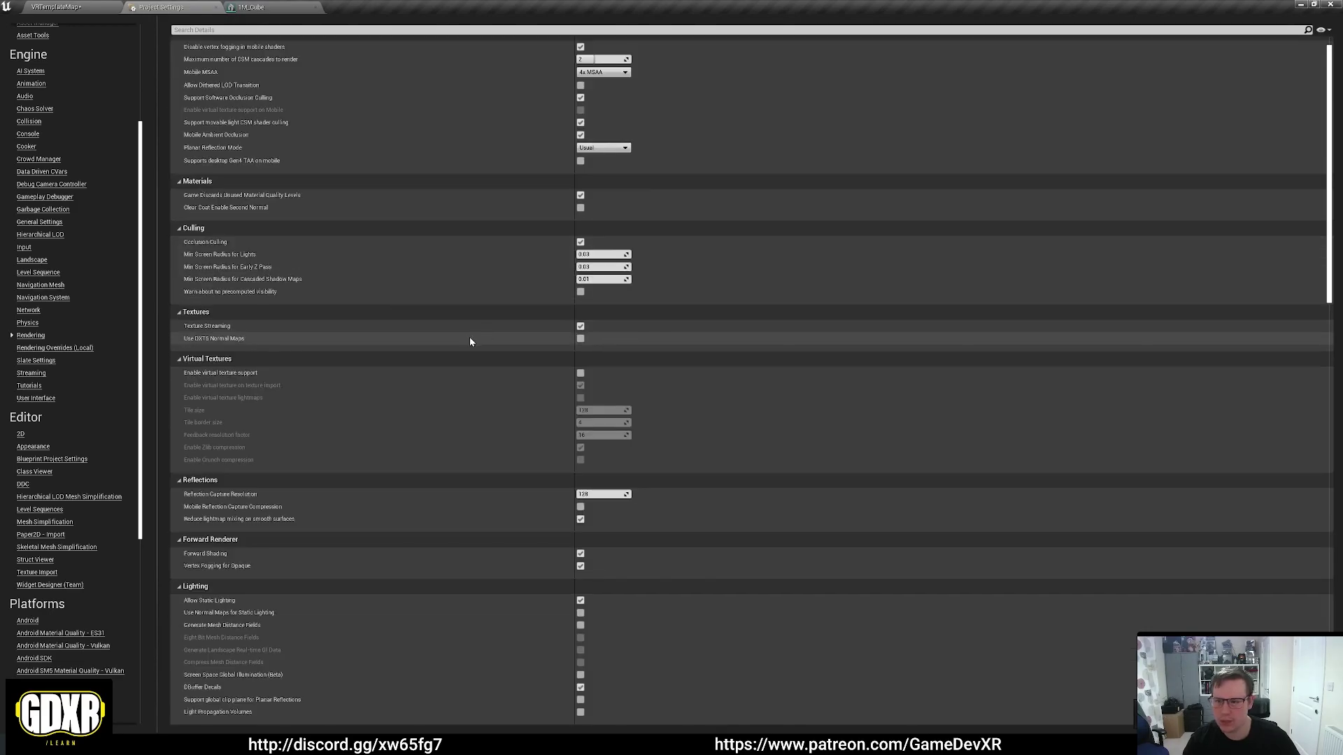
scroll(521, 293, "down", 2)
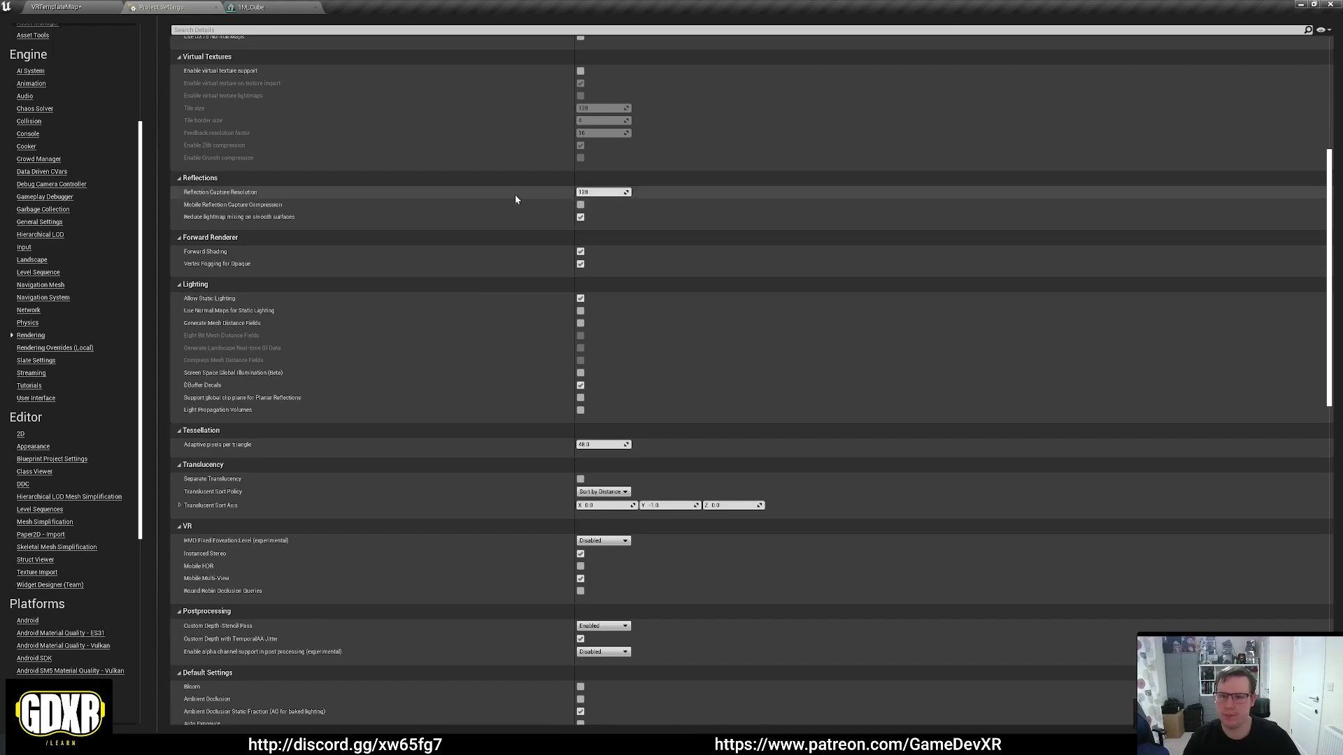
left_click(600, 192)
type("5")
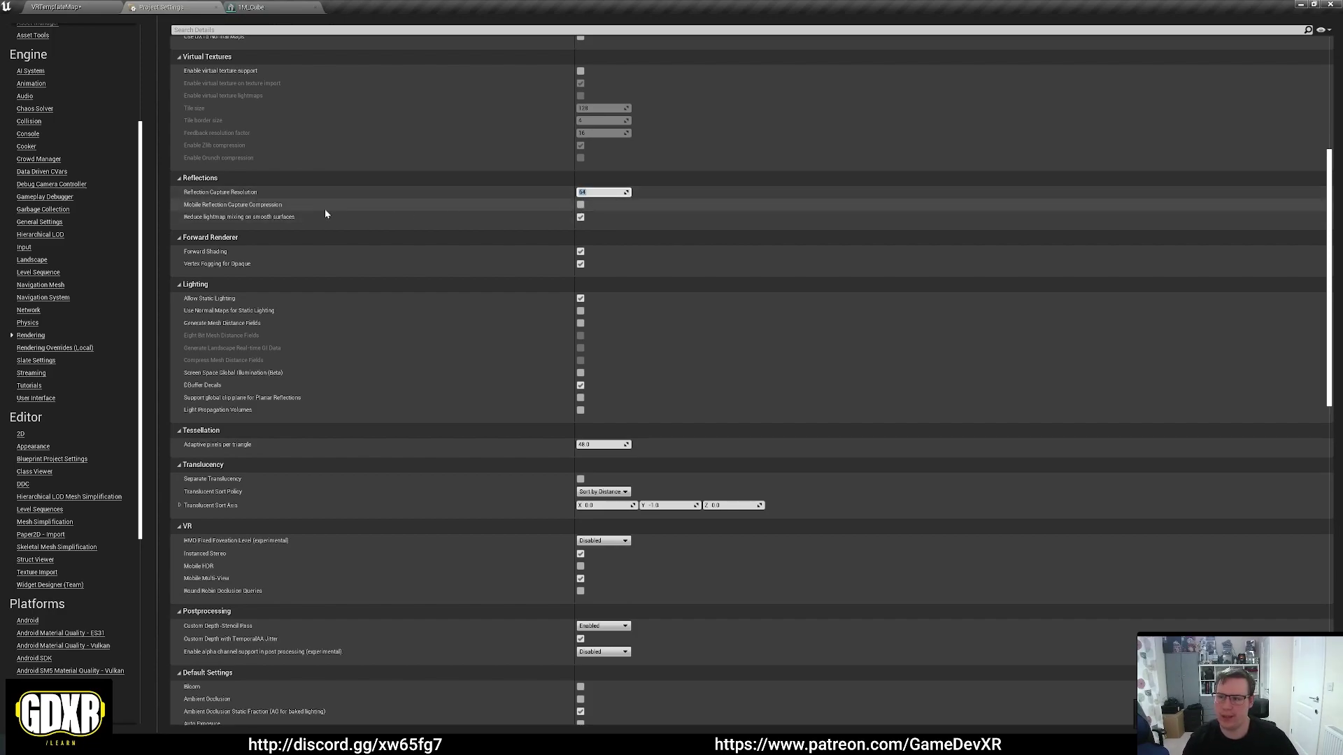
left_click(580, 204)
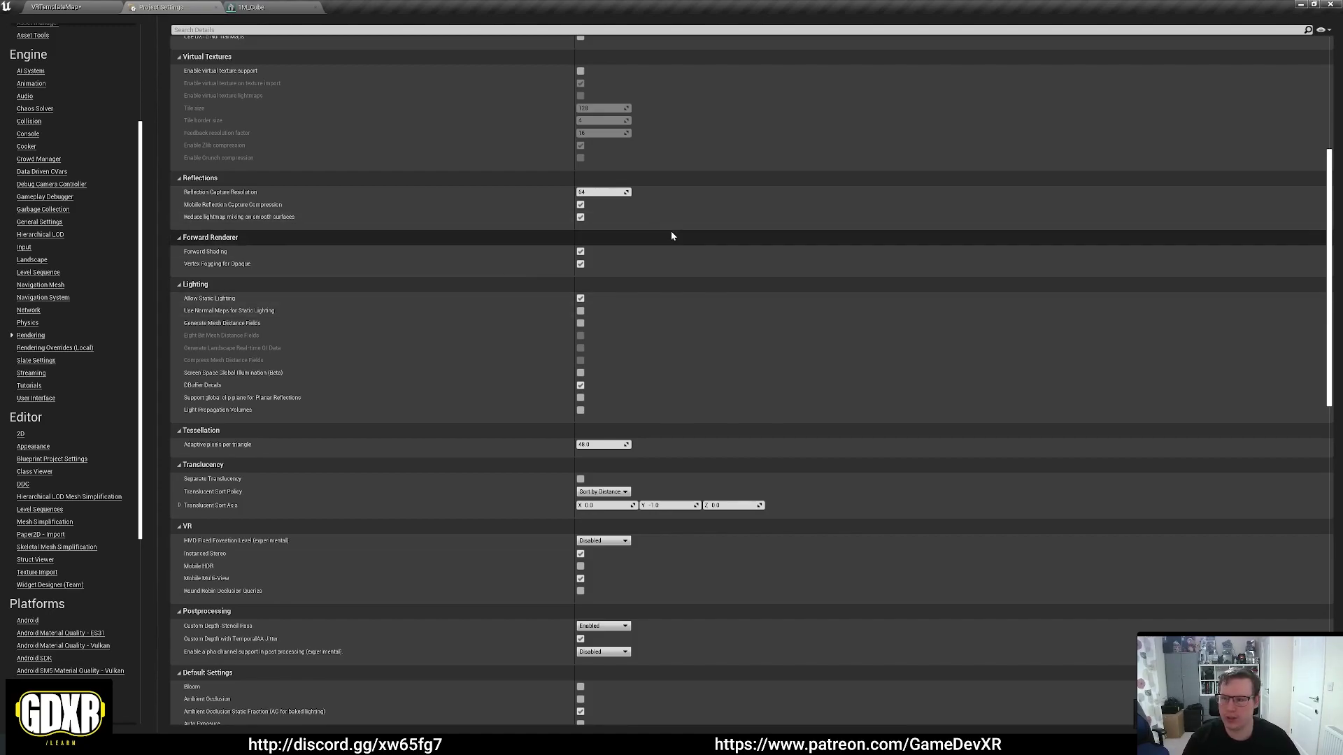
Disable DBuffer Decals in the Lighting section of the Rendering settings
scroll(678, 236, "down", 2)
scroll(684, 240, "down", 1)
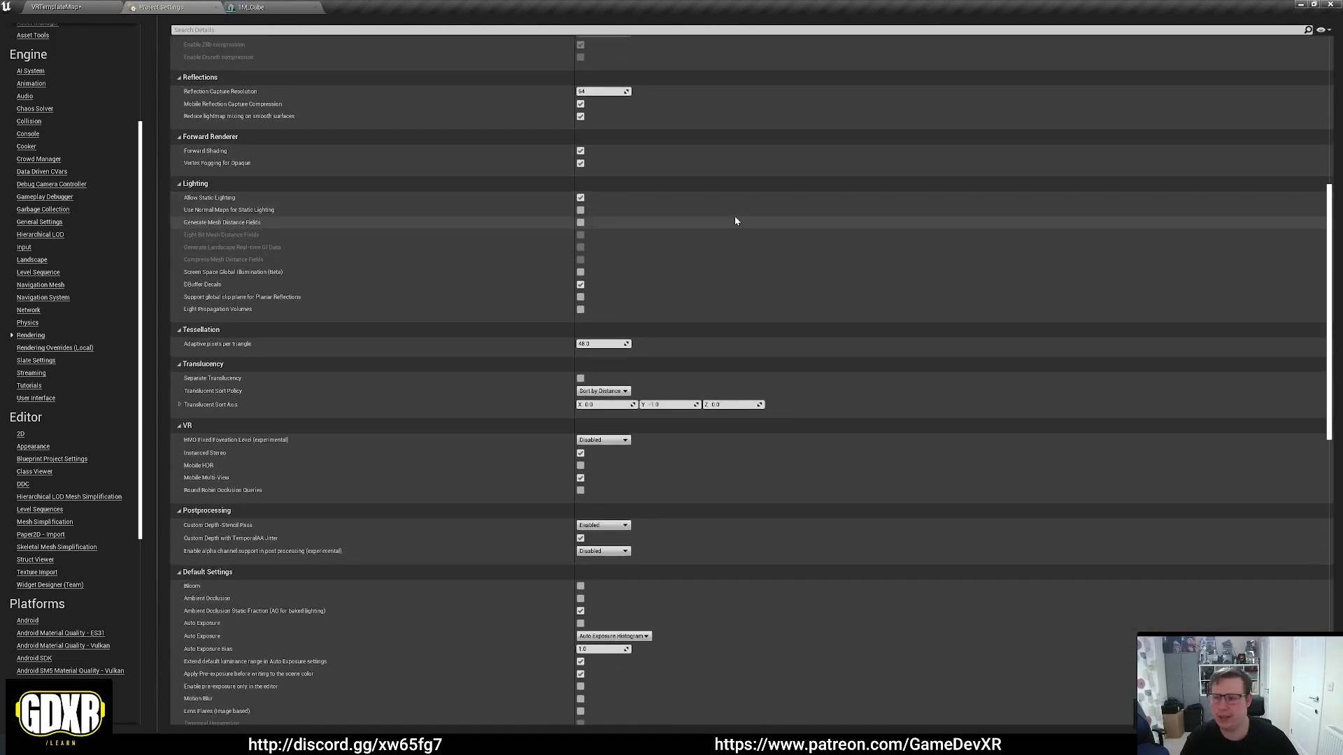
scroll(728, 210, "down", 2)
left_click(581, 235)
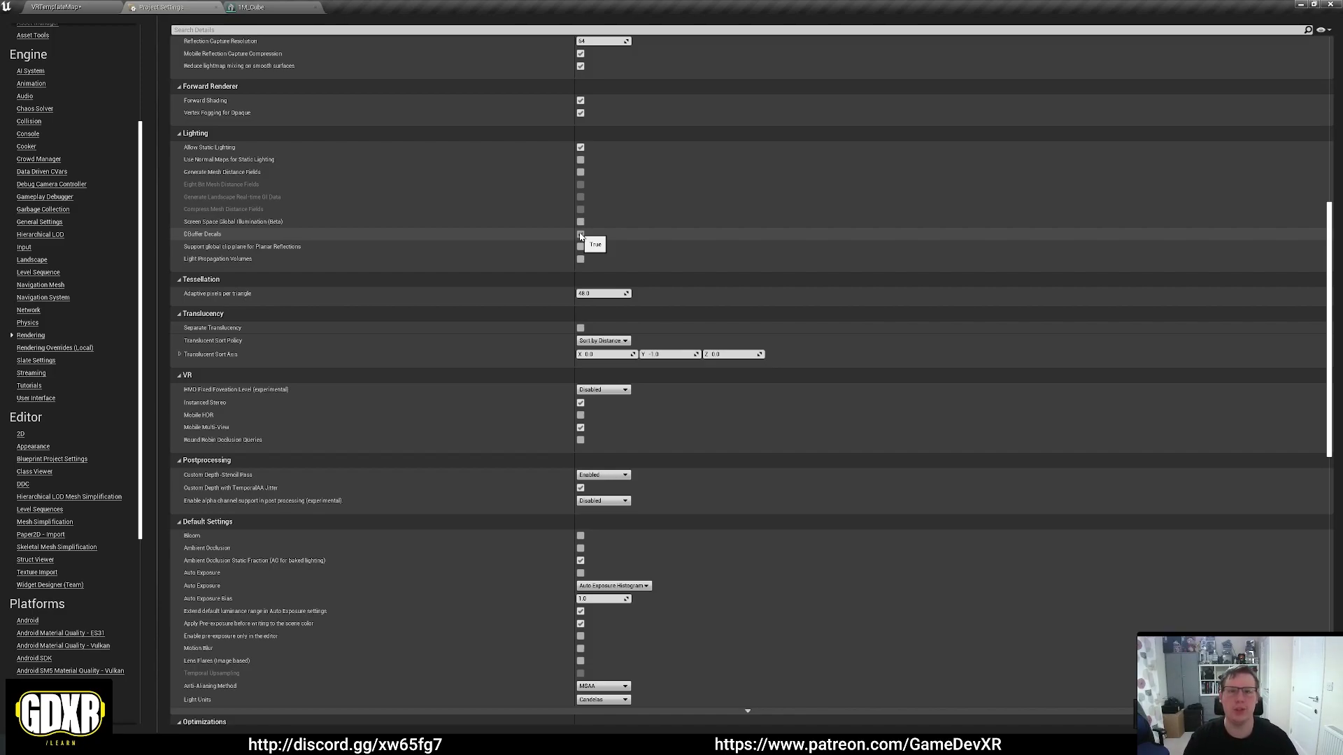
left_click(580, 235)
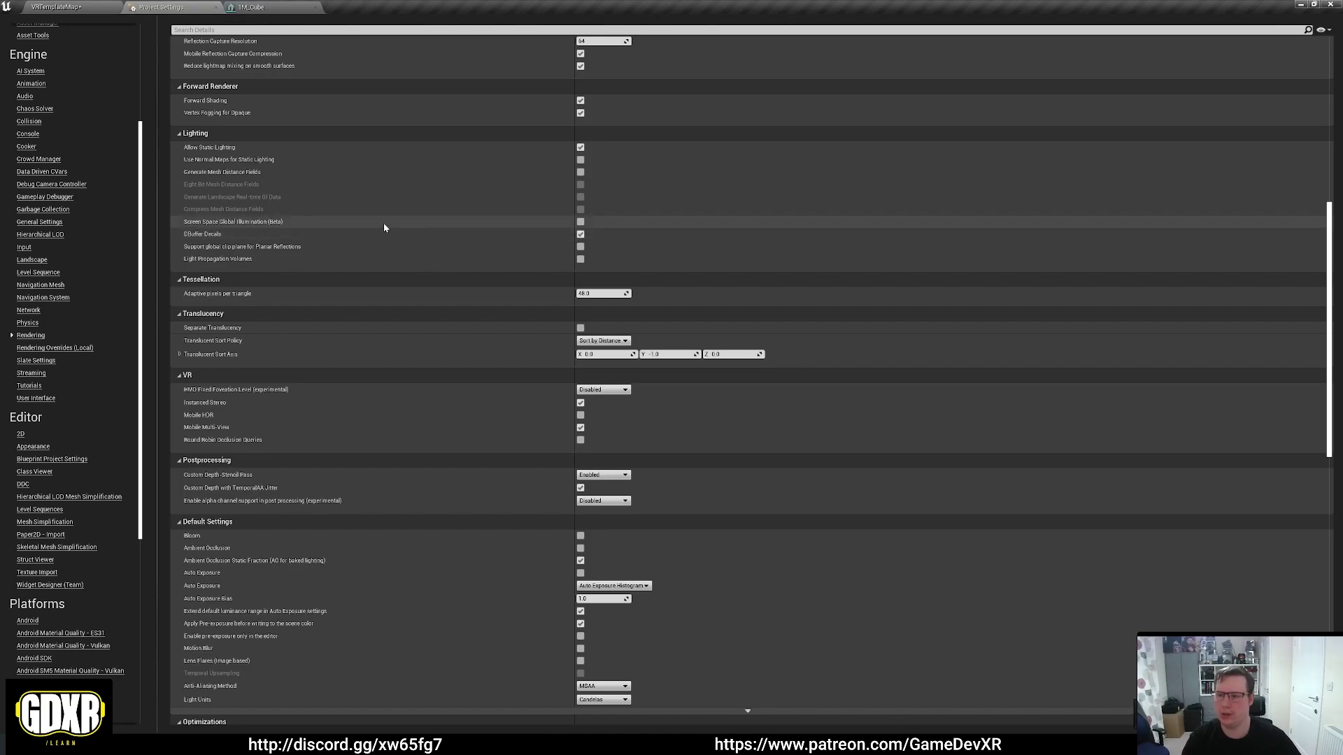
left_click(581, 235)
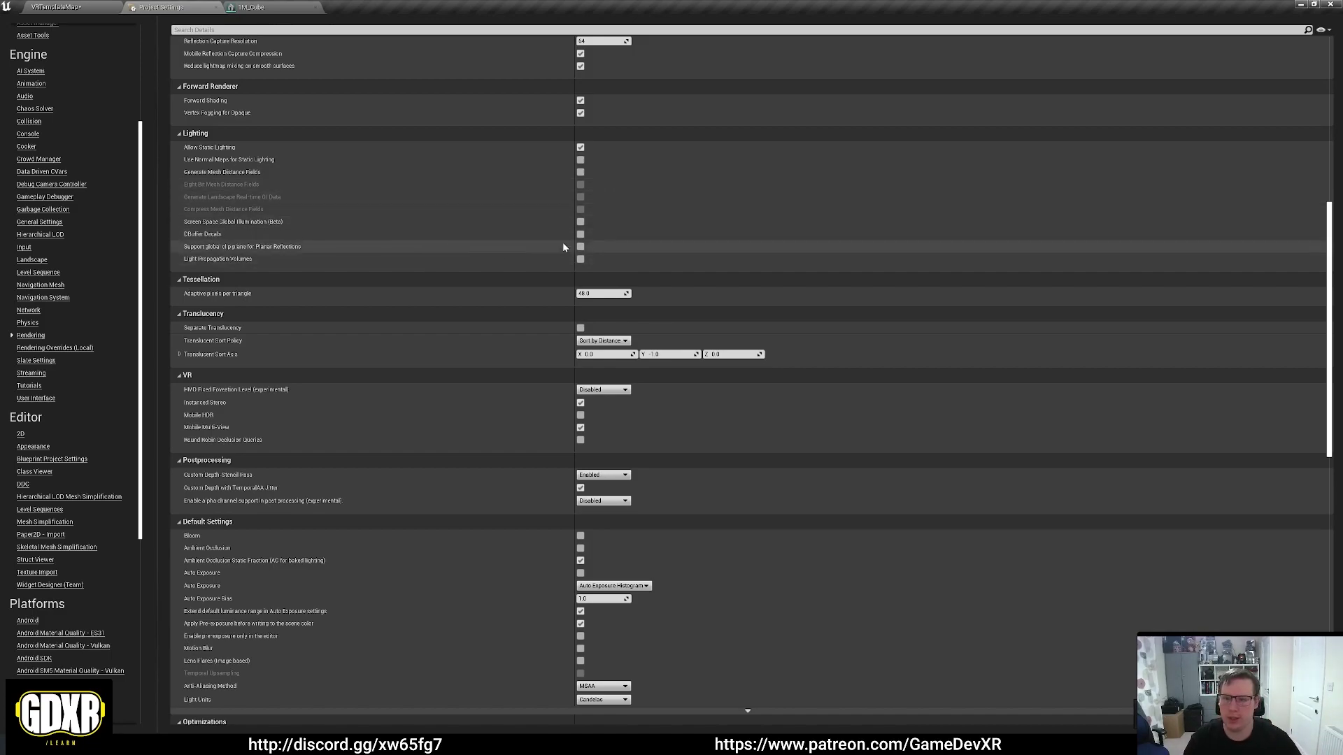
Set the HMD Fixed Foveation Level to Low in the VR rendering settings
scroll(762, 400, "down", 4)
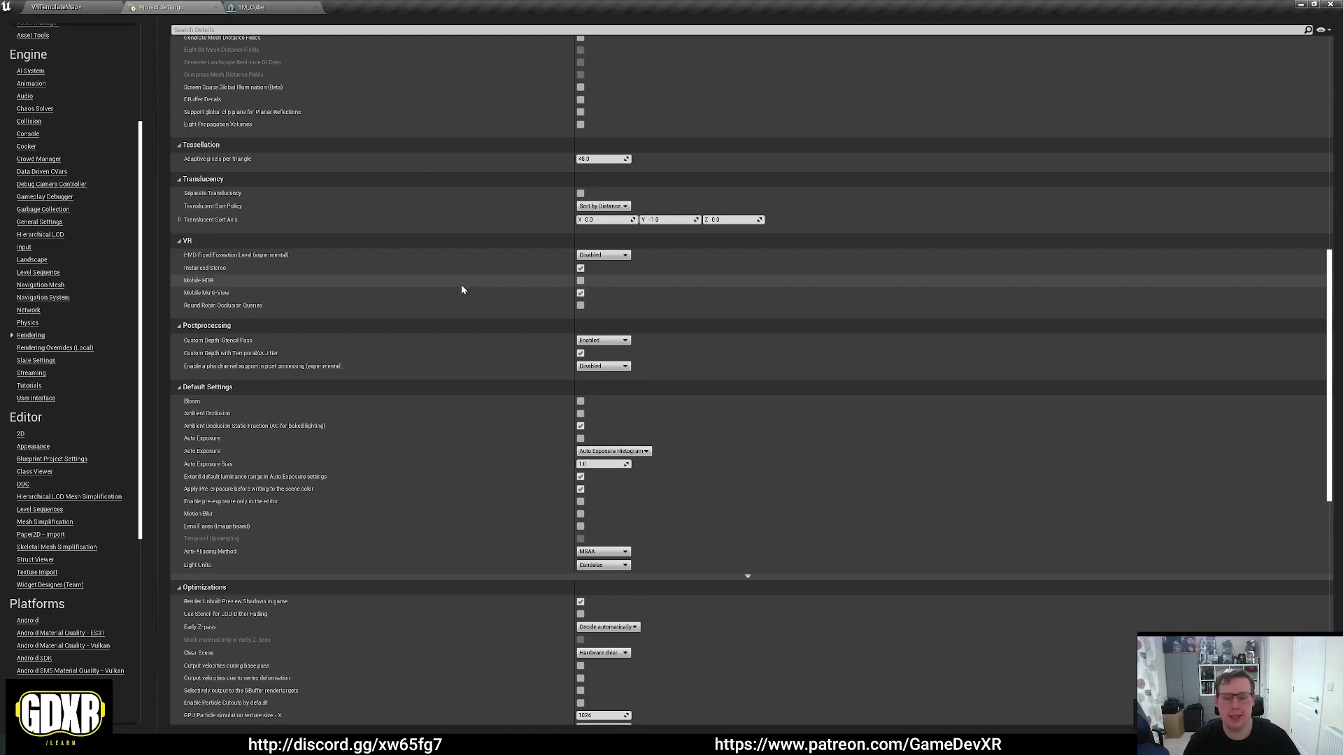
mouse_move(211, 283)
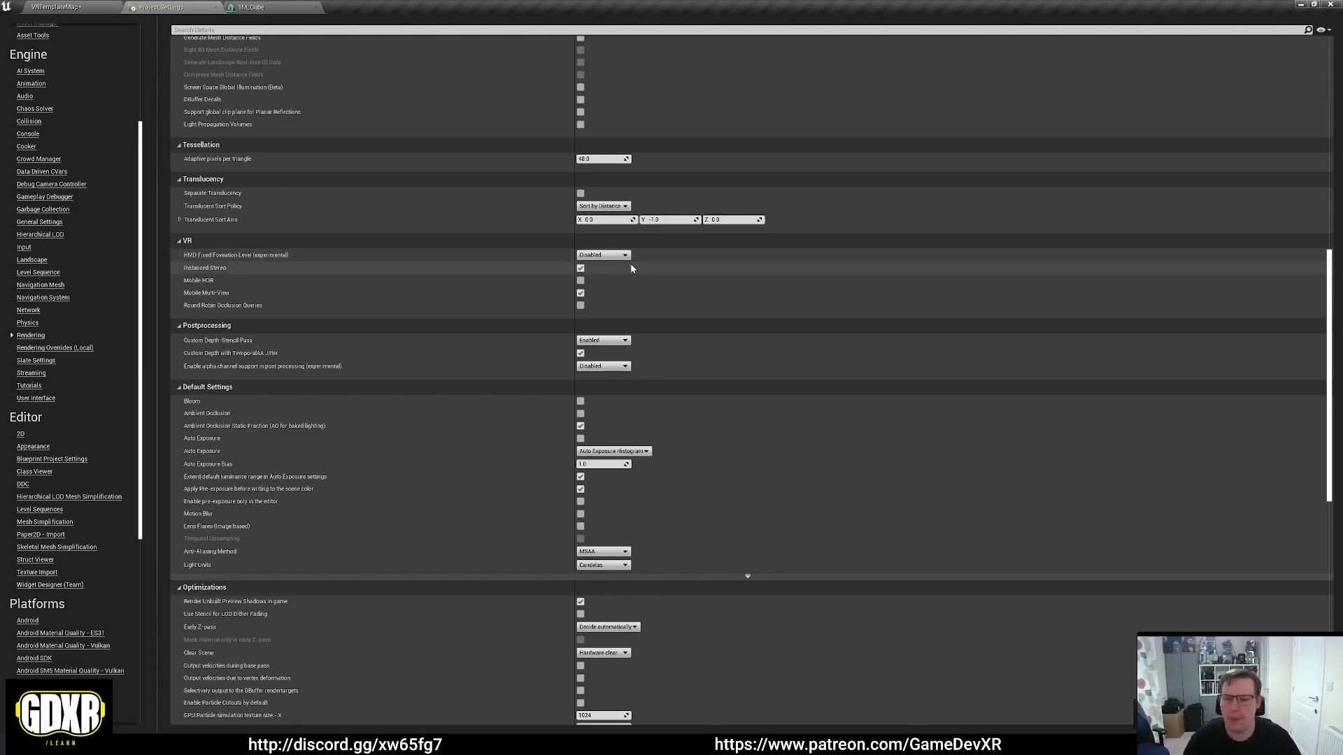
left_click(603, 254)
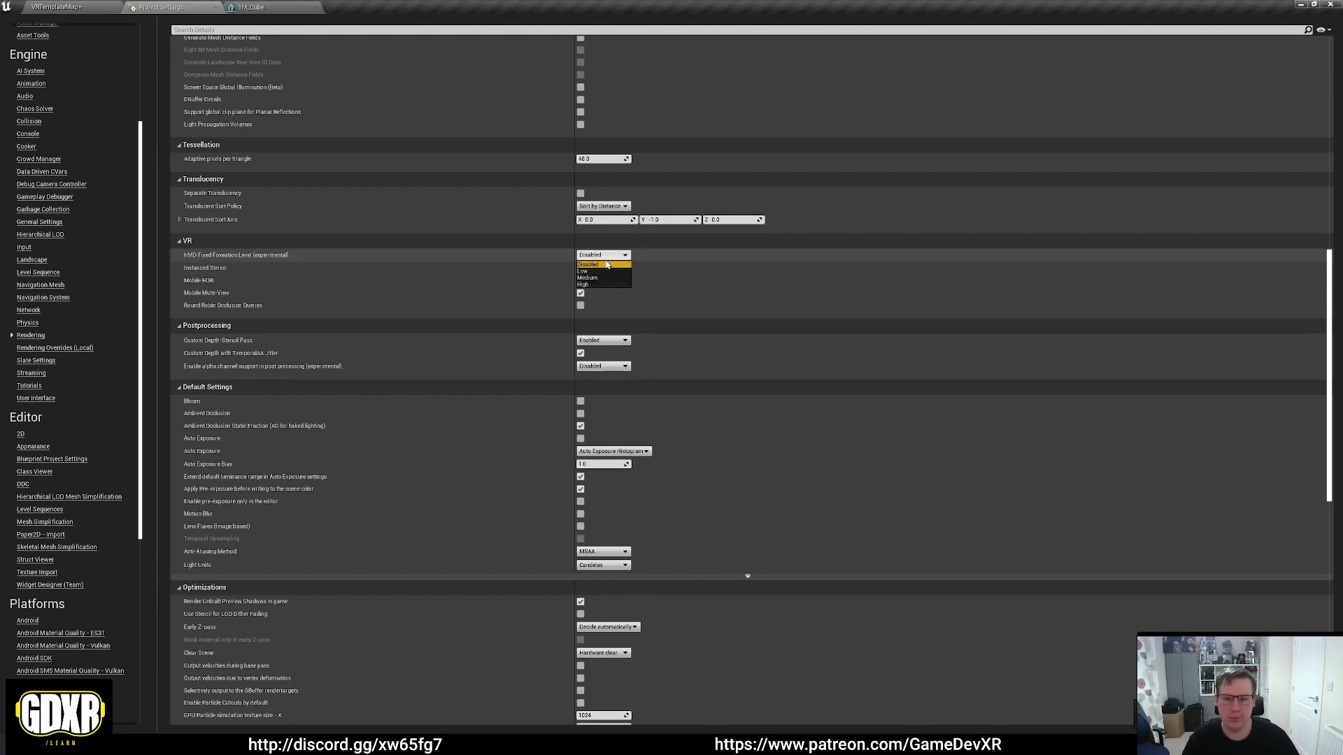
left_click(606, 268)
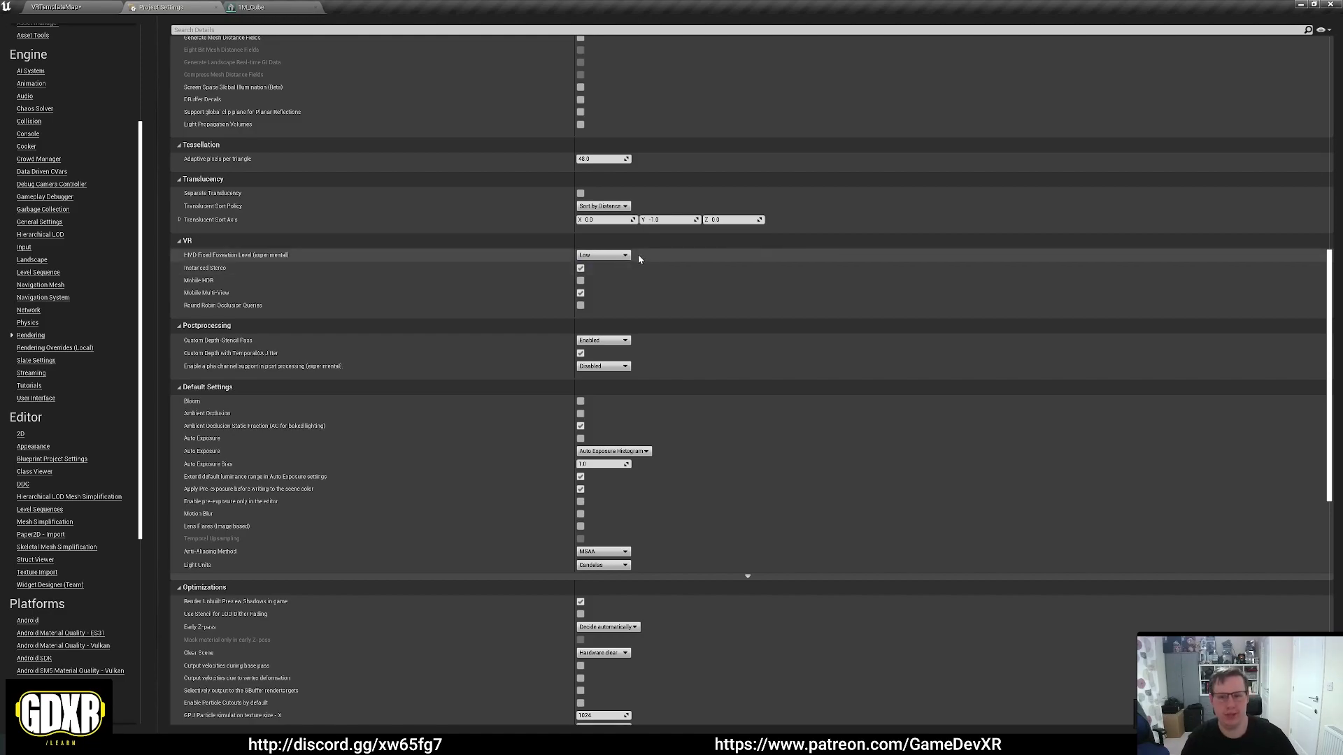
Set the Custom Depth-Stencil Pass to Disabled in the Postprocessing settings
scroll(638, 259, "down", 3)
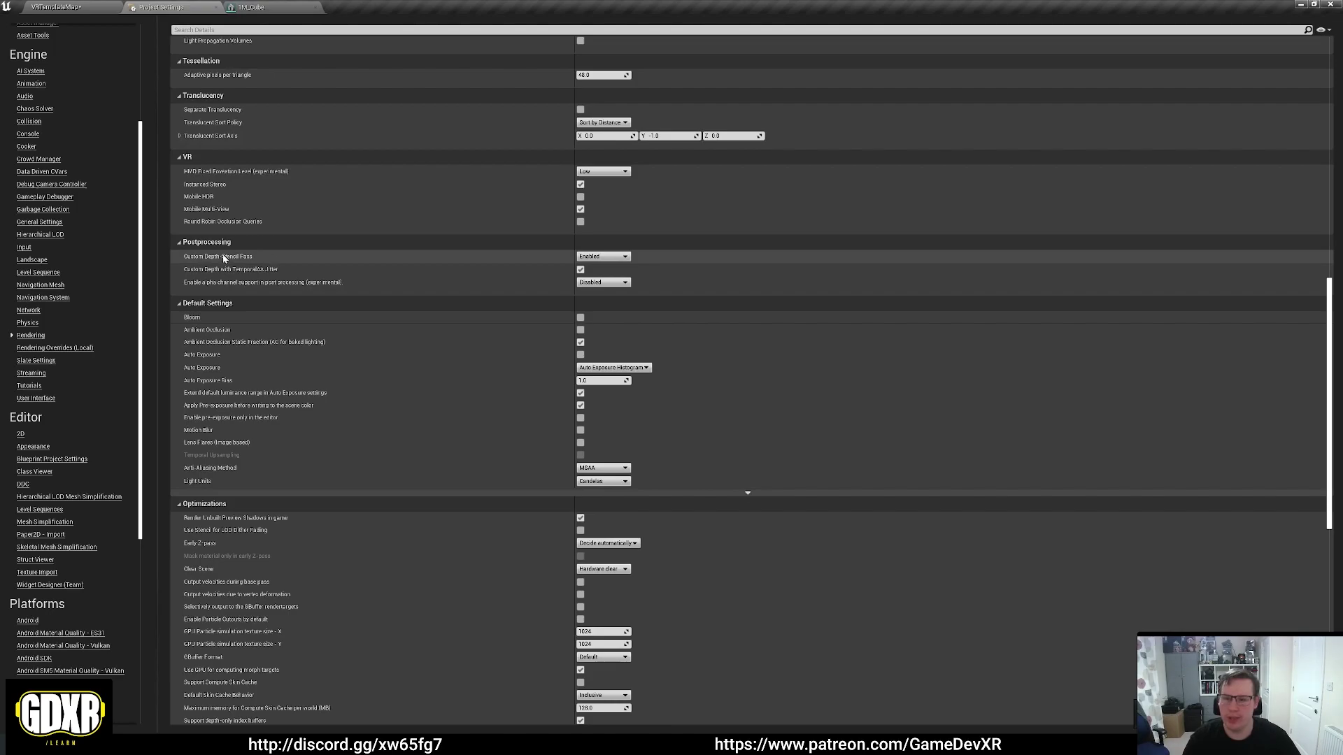
left_click(603, 257)
left_click(603, 267)
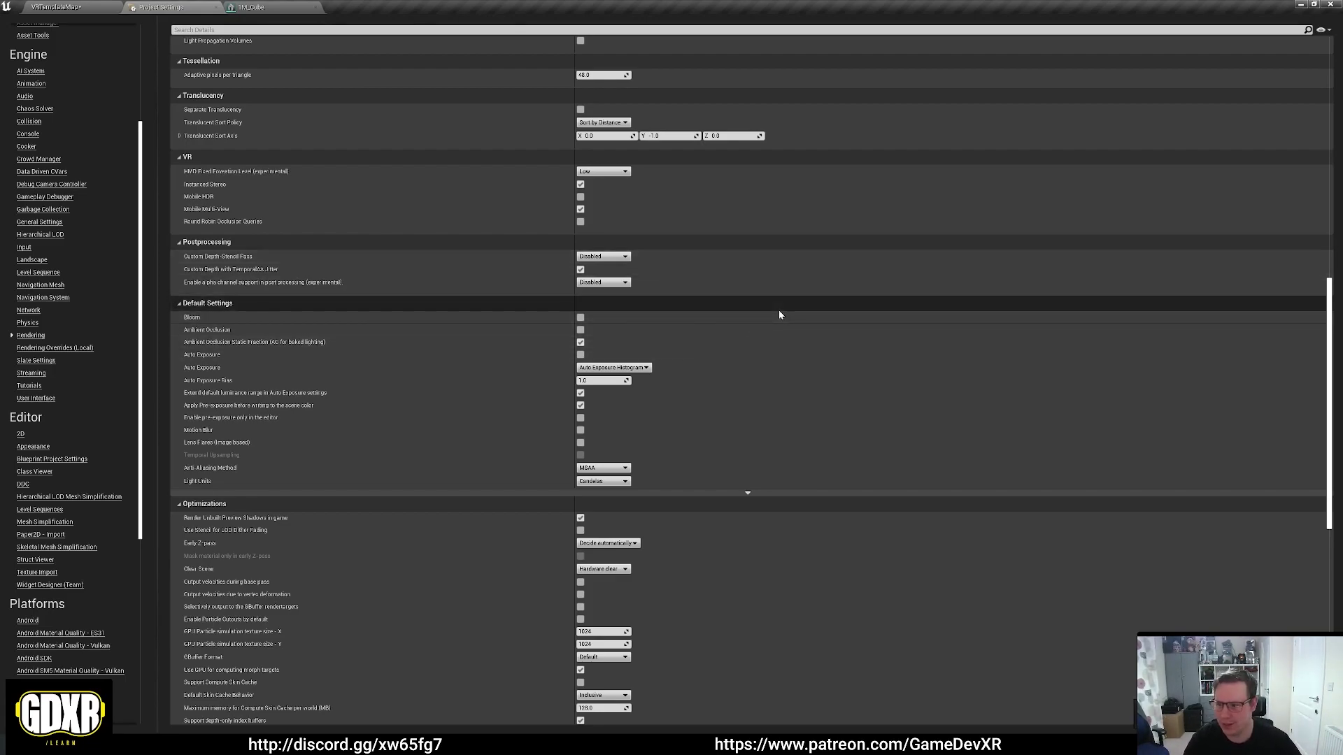
Set the Auto Exposure Bias to 2.0 in the Default Settings section of the Rendering settings
scroll(746, 281, "down", 3)
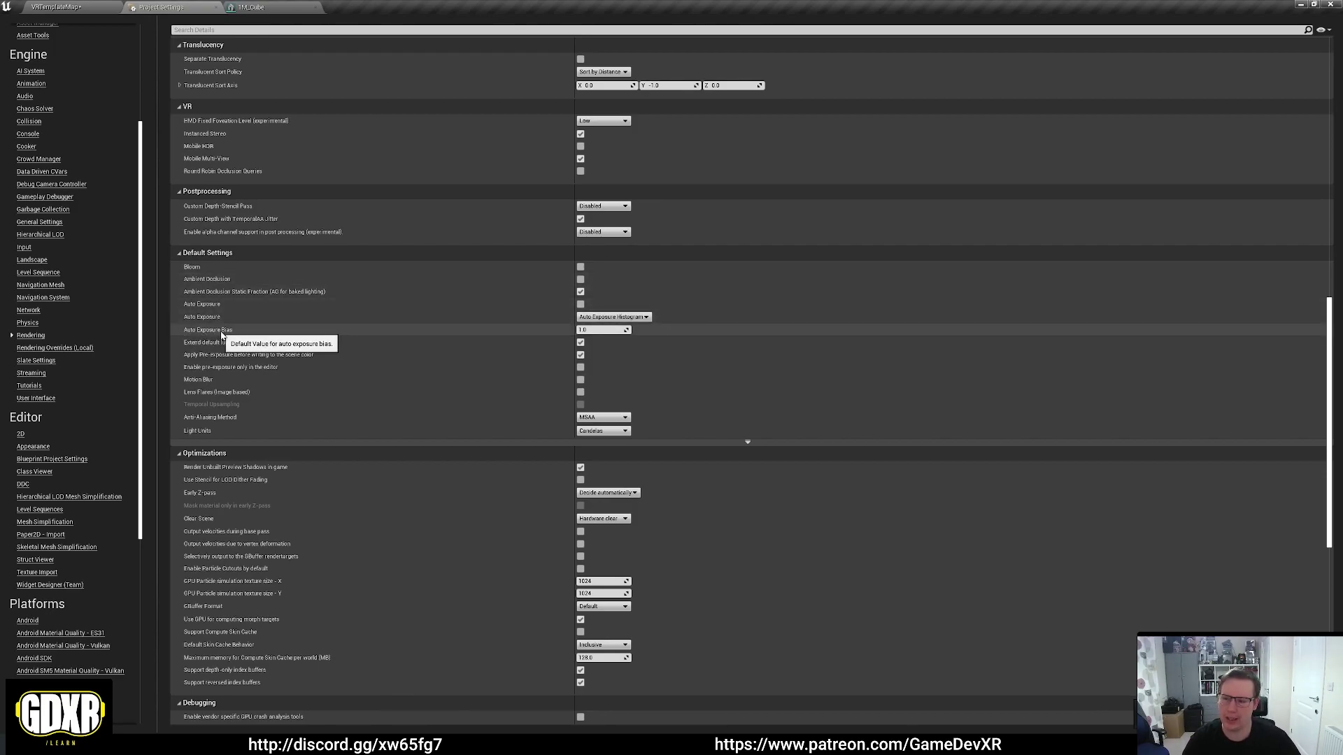
left_click(605, 328)
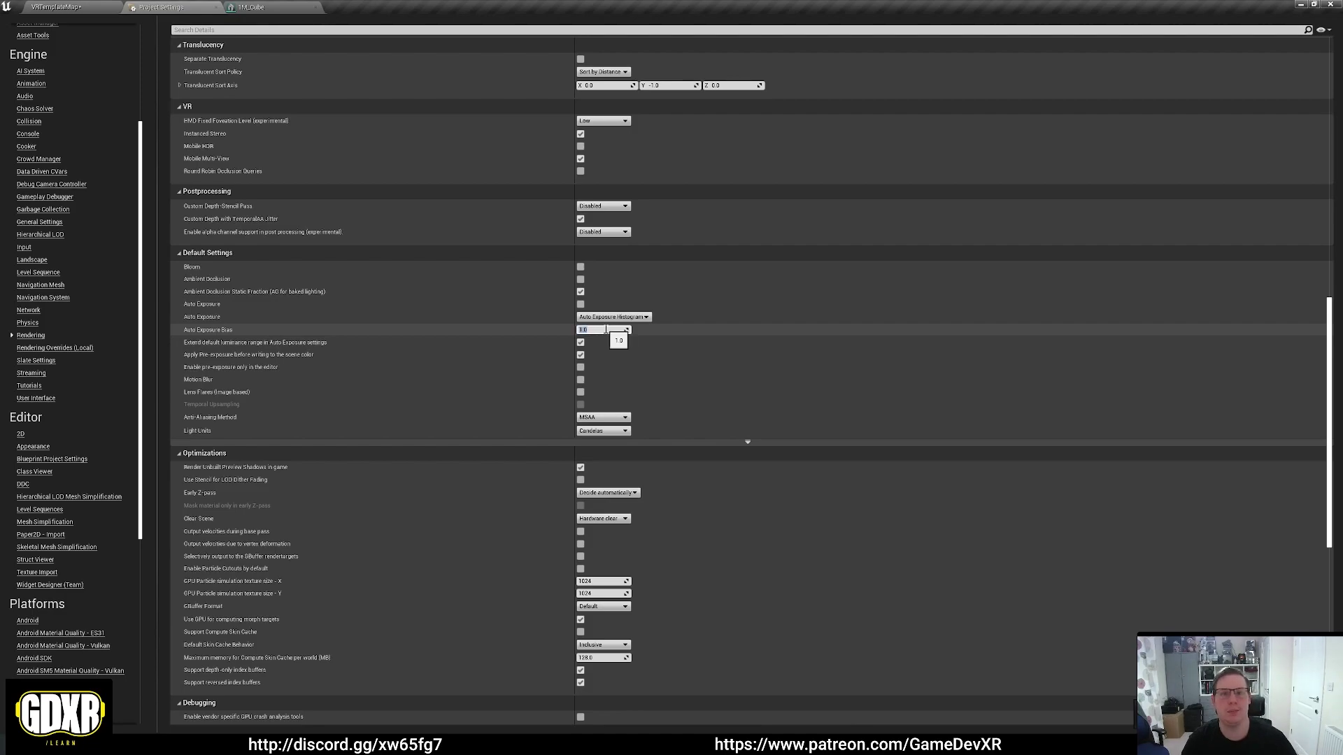
type("2")
key("Return")
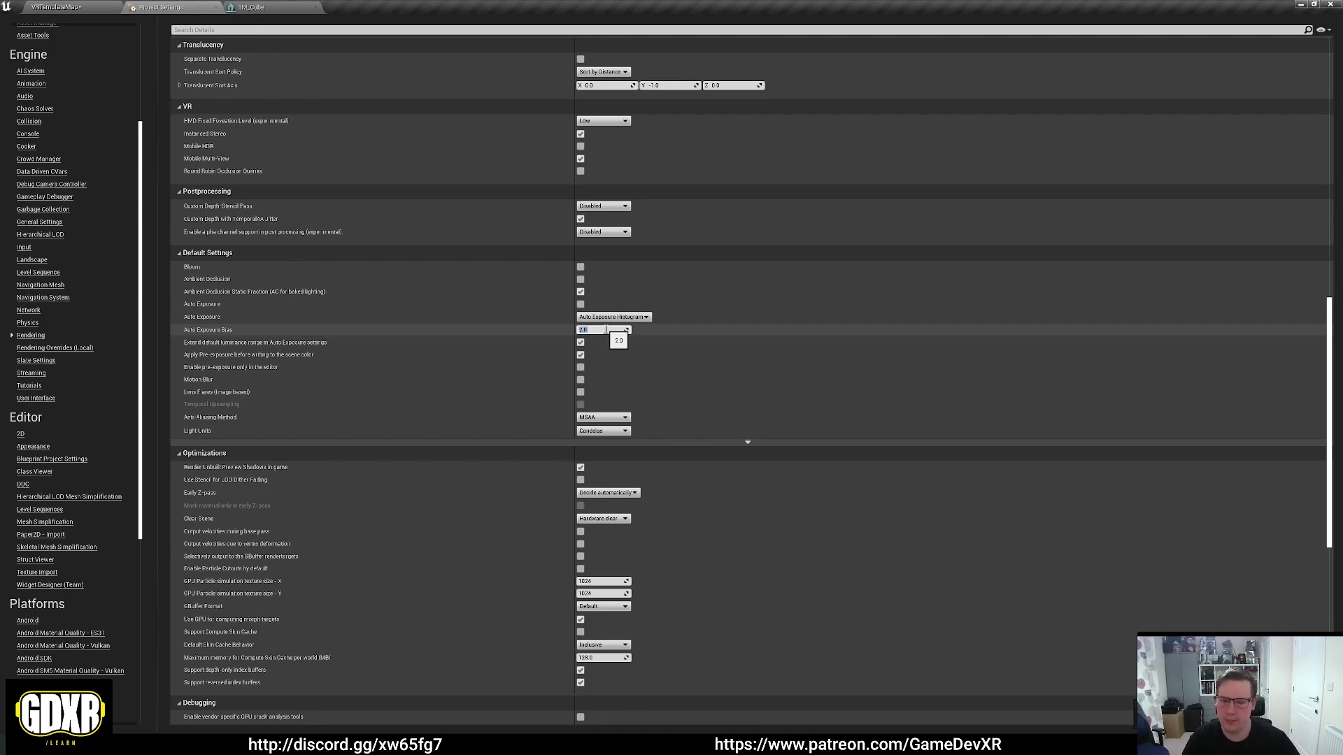
Open the VRPawn blueprint from the VRTemplate Blueprints folder and select its Camera component, widening its property view
left_click(59, 9)
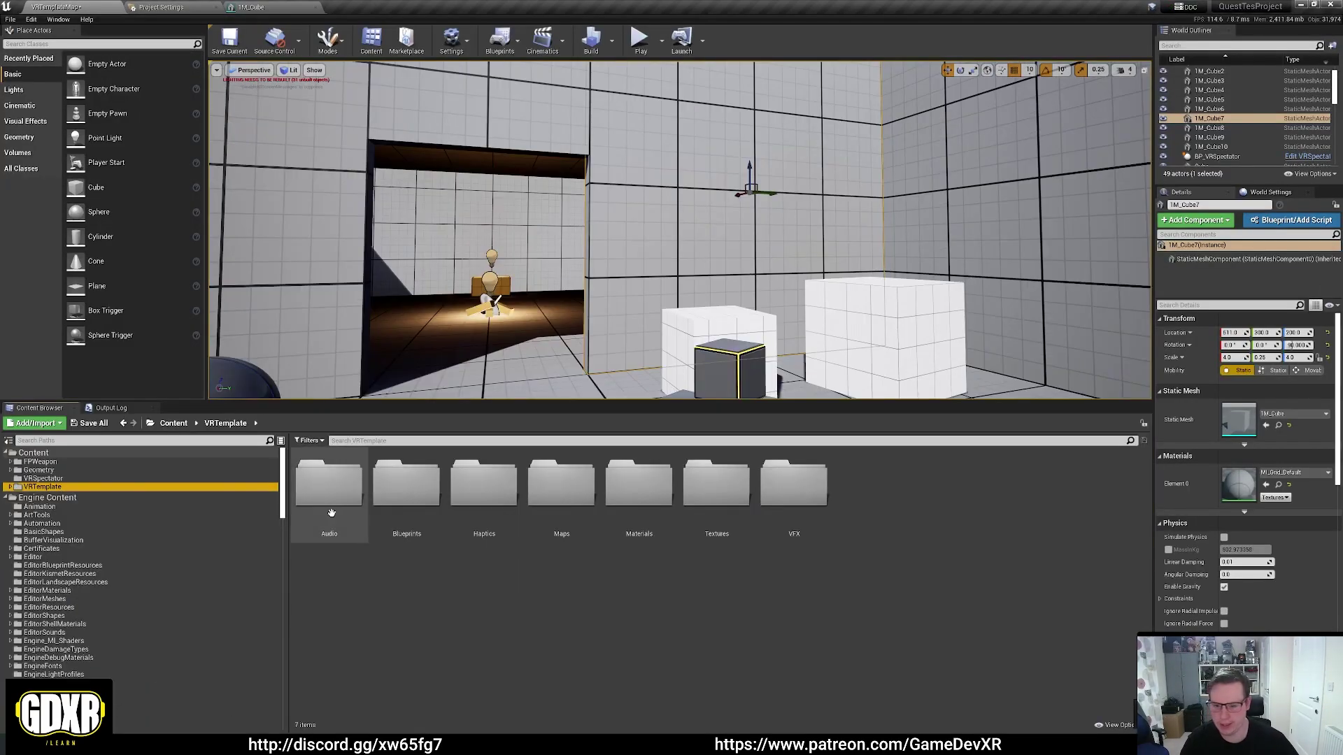
double_click(404, 481)
left_click(950, 477)
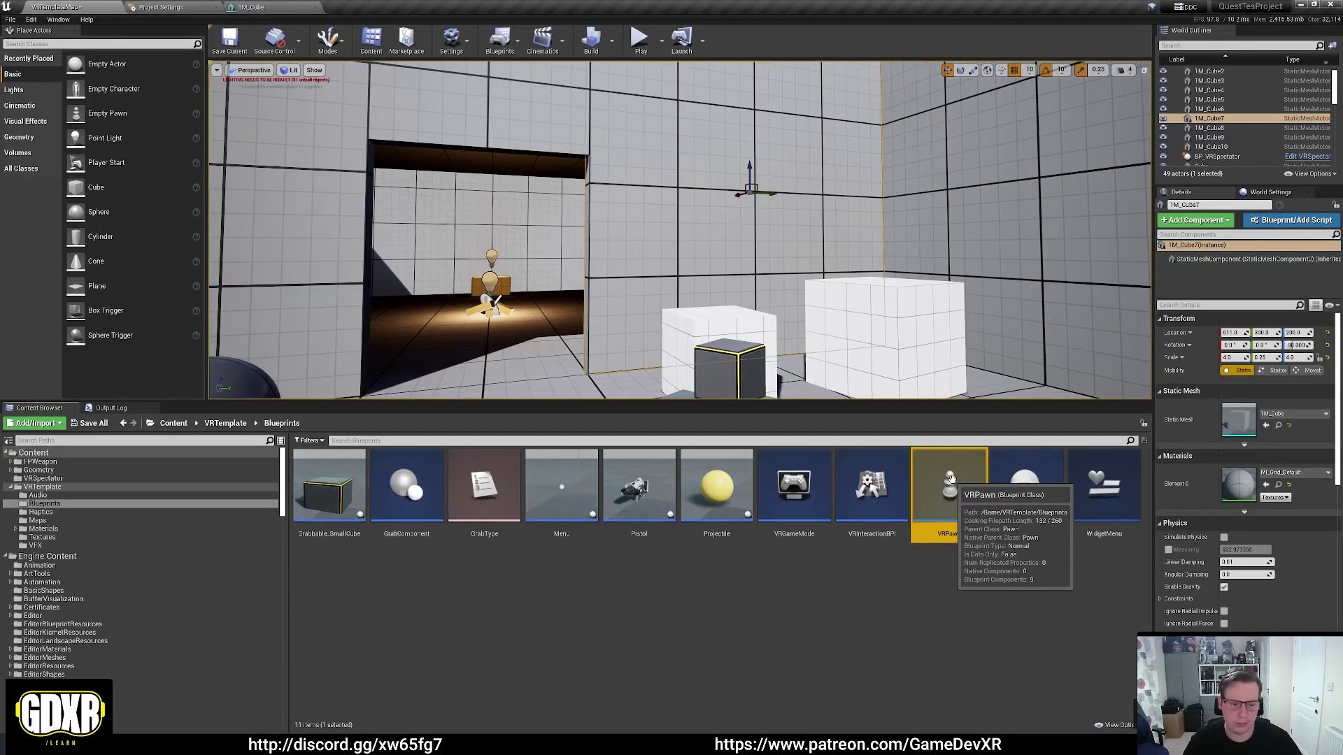
double_click(950, 477)
left_click(42, 83)
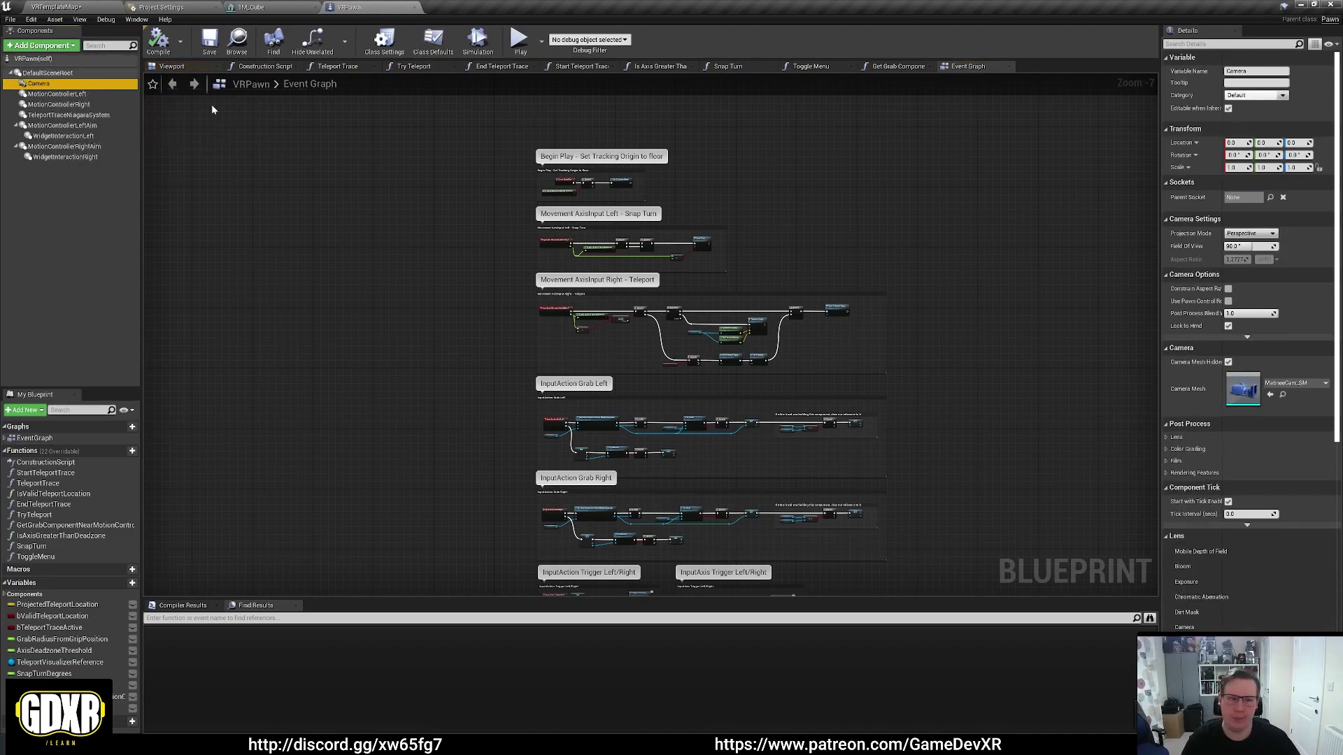
left_click_drag(1160, 252, 930, 259)
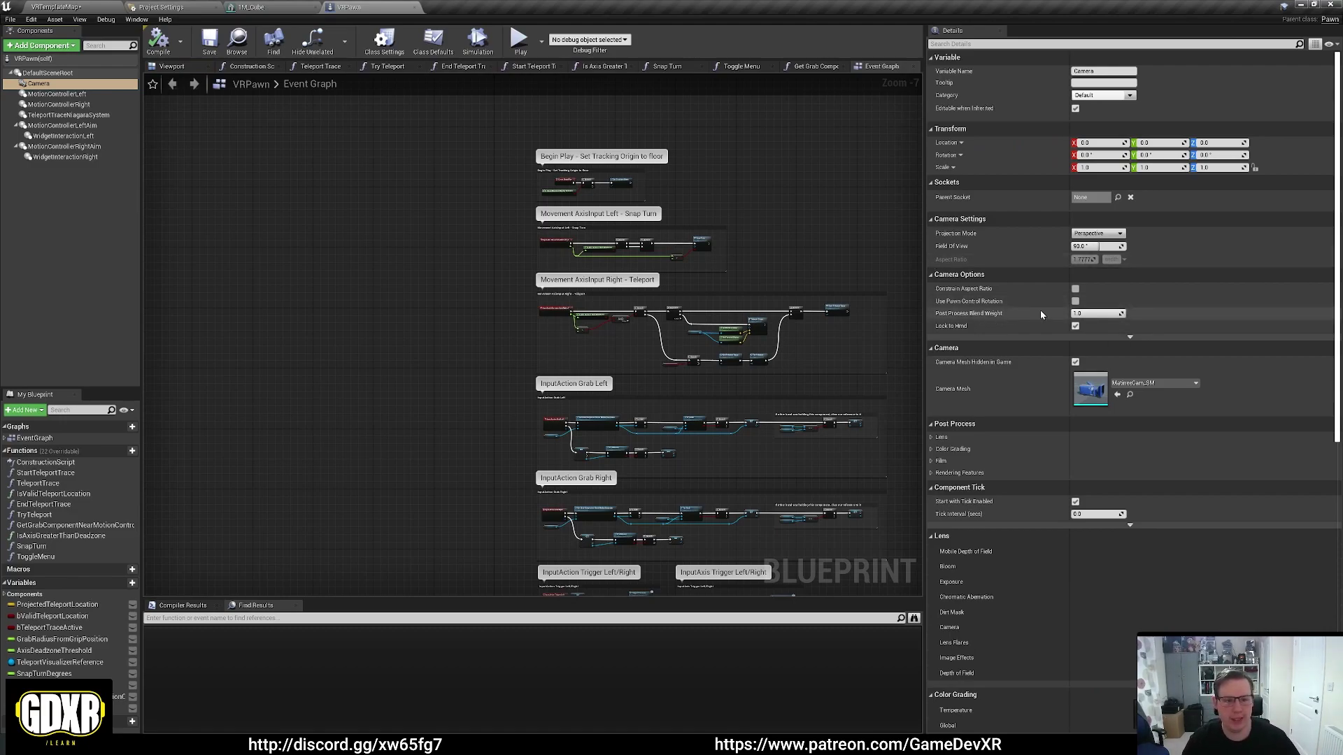
Set the VRPawn camera's Post Process Blend Weight to 0 and compile the blueprint
left_click(1088, 313)
type("0")
key("Return")
left_click(156, 43)
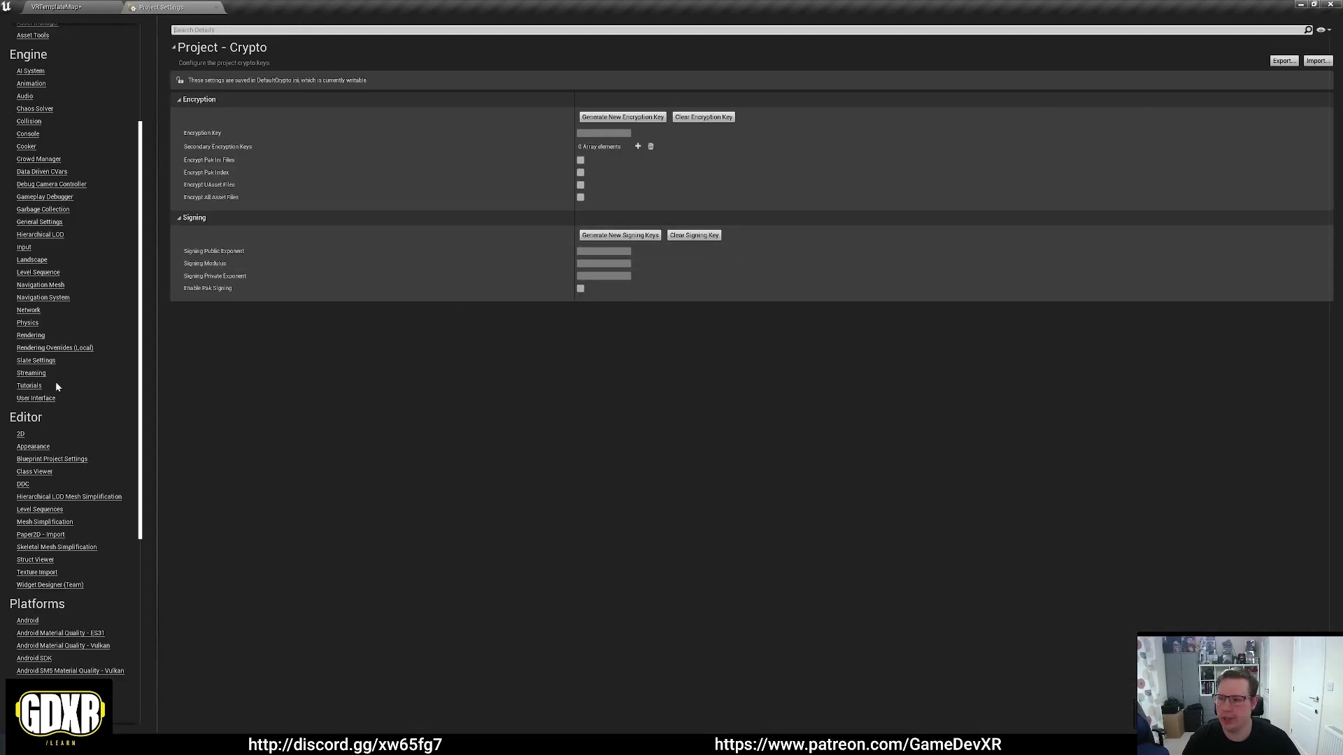
Return to the Rendering project settings and set the advanced Frame Buffer Pixel Format to 8bit RGBA
left_click(32, 335)
scroll(955, 413, "down", 15)
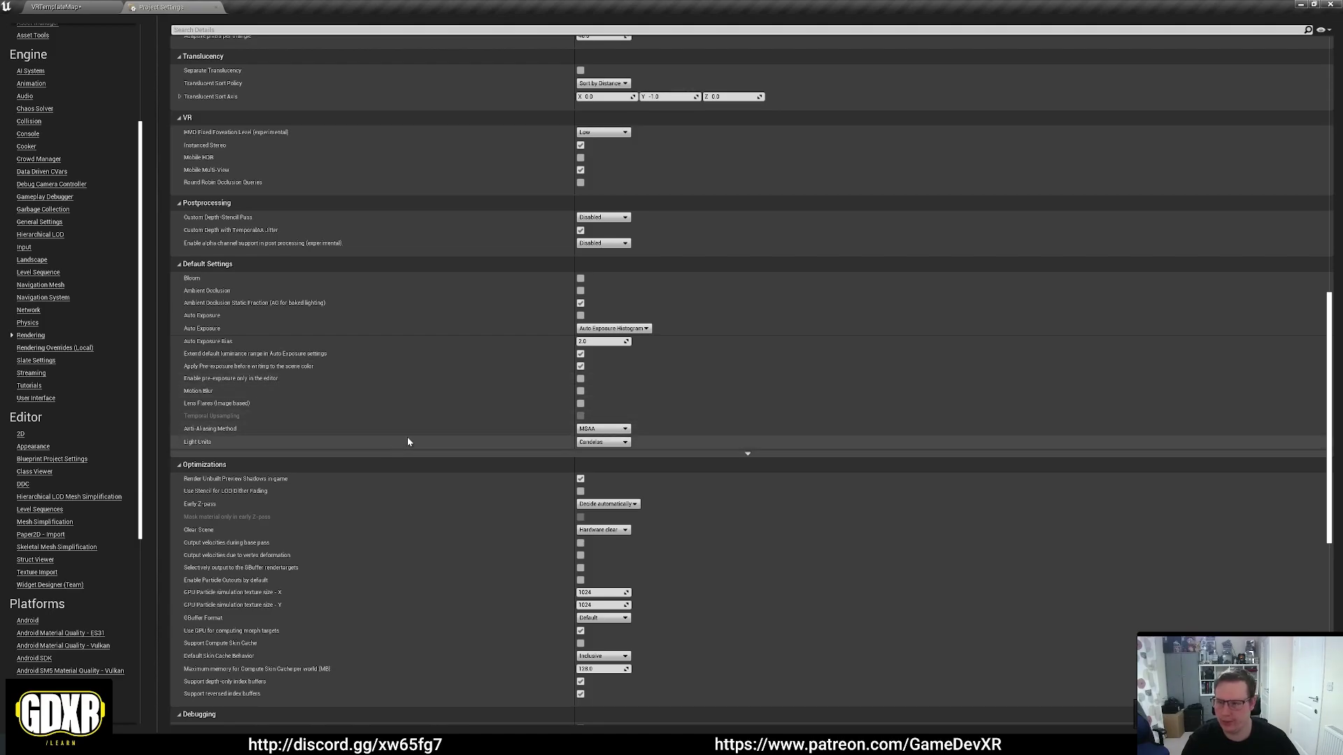
left_click(608, 432)
left_click(606, 430)
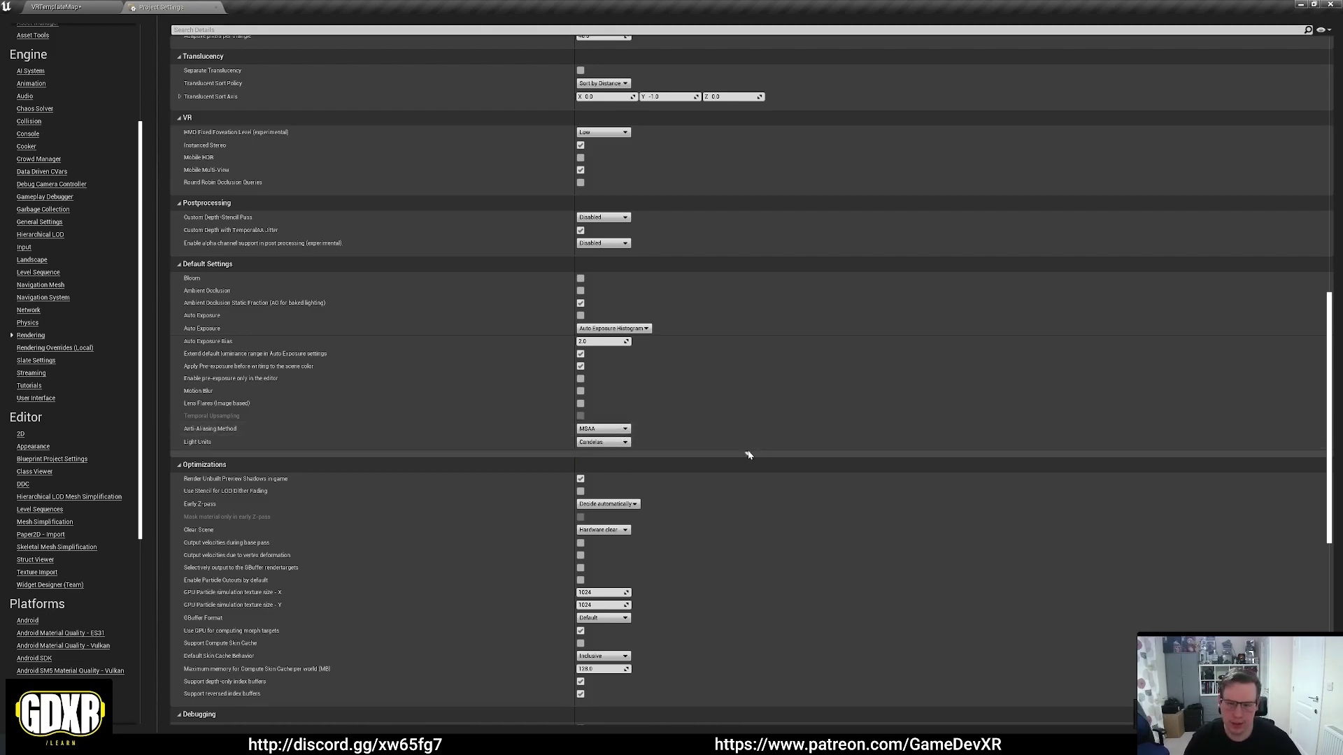
left_click(748, 455)
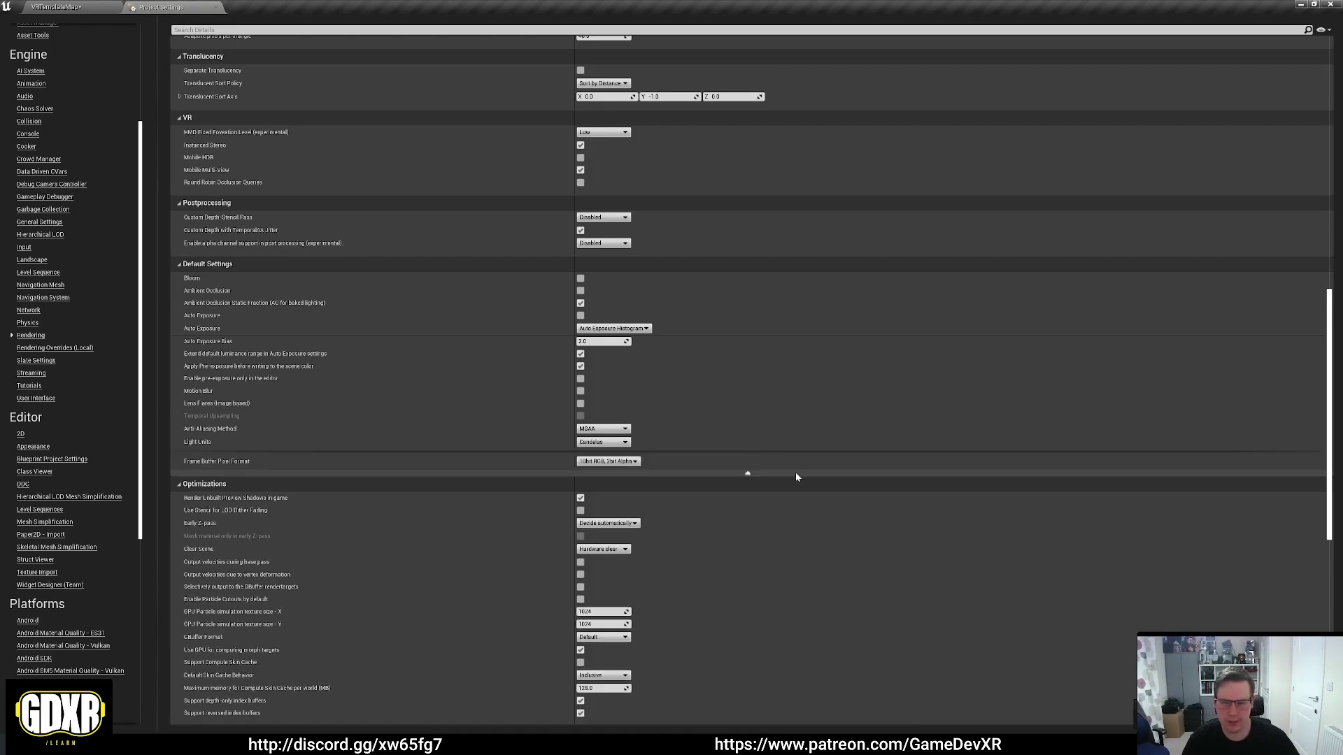
left_click(606, 461)
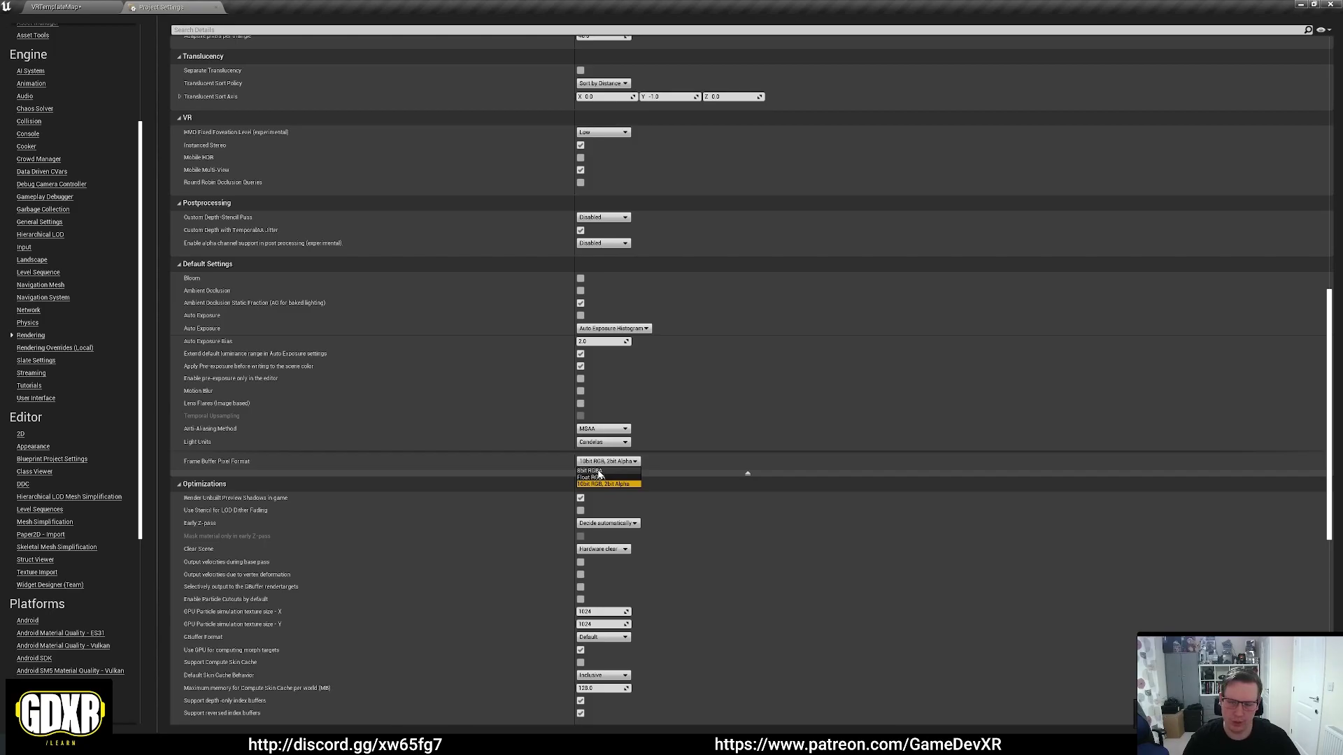
left_click(599, 470)
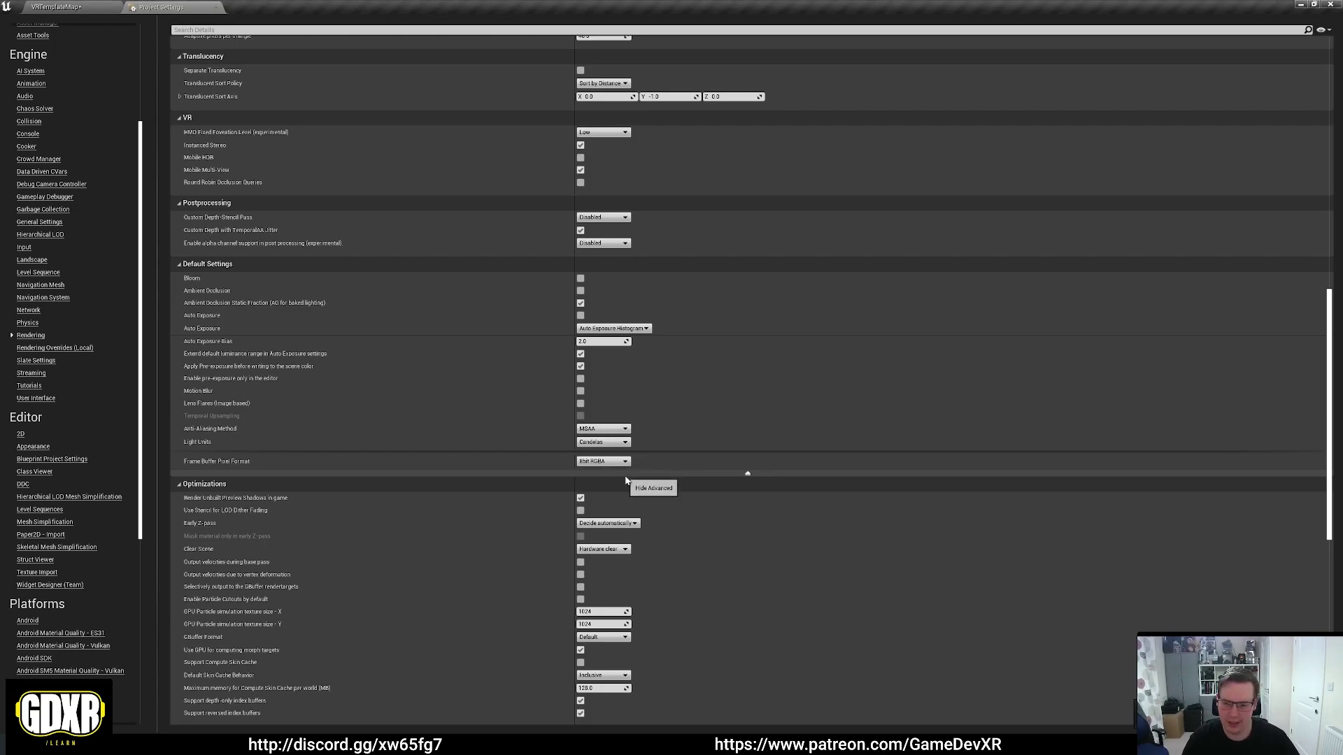
Disable Render Unbuilt Preview Shadows in game in the Optimizations section
scroll(851, 482, "down", 2)
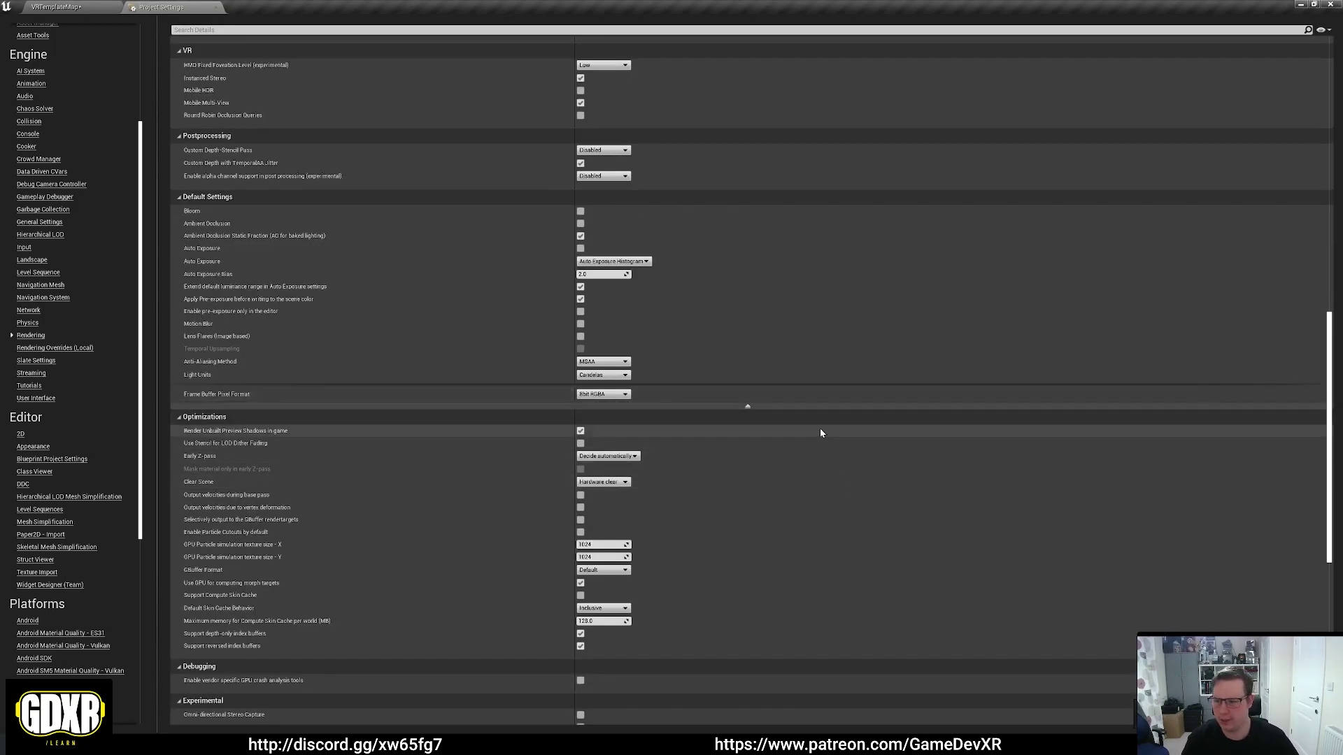
scroll(821, 422, "down", 3)
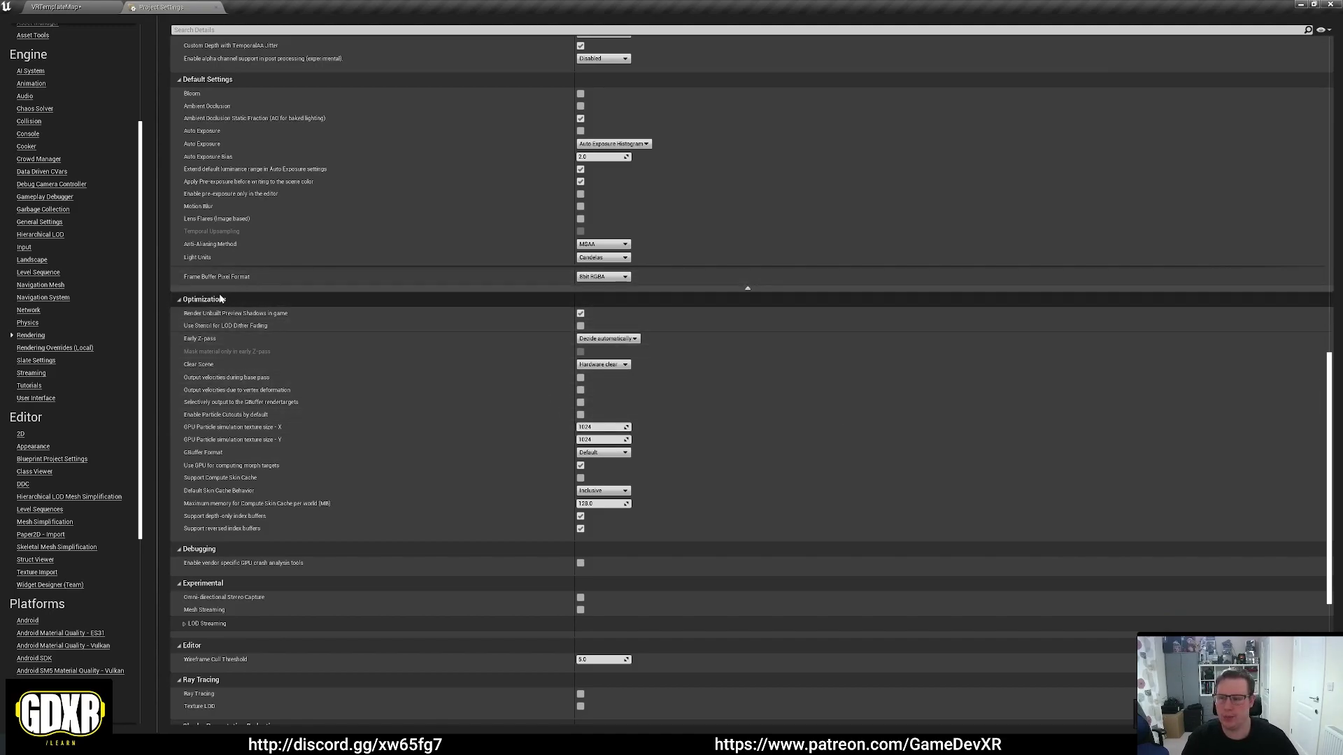
mouse_move(207, 316)
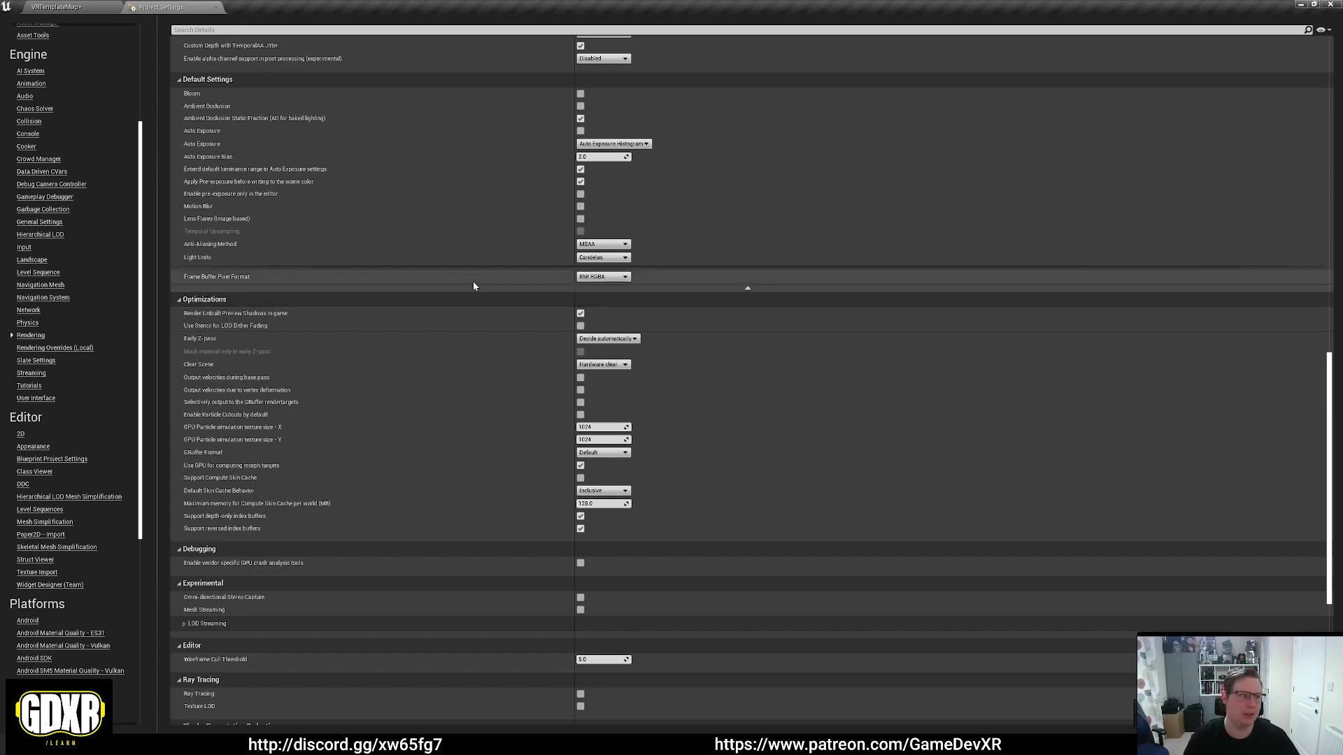
left_click(581, 314)
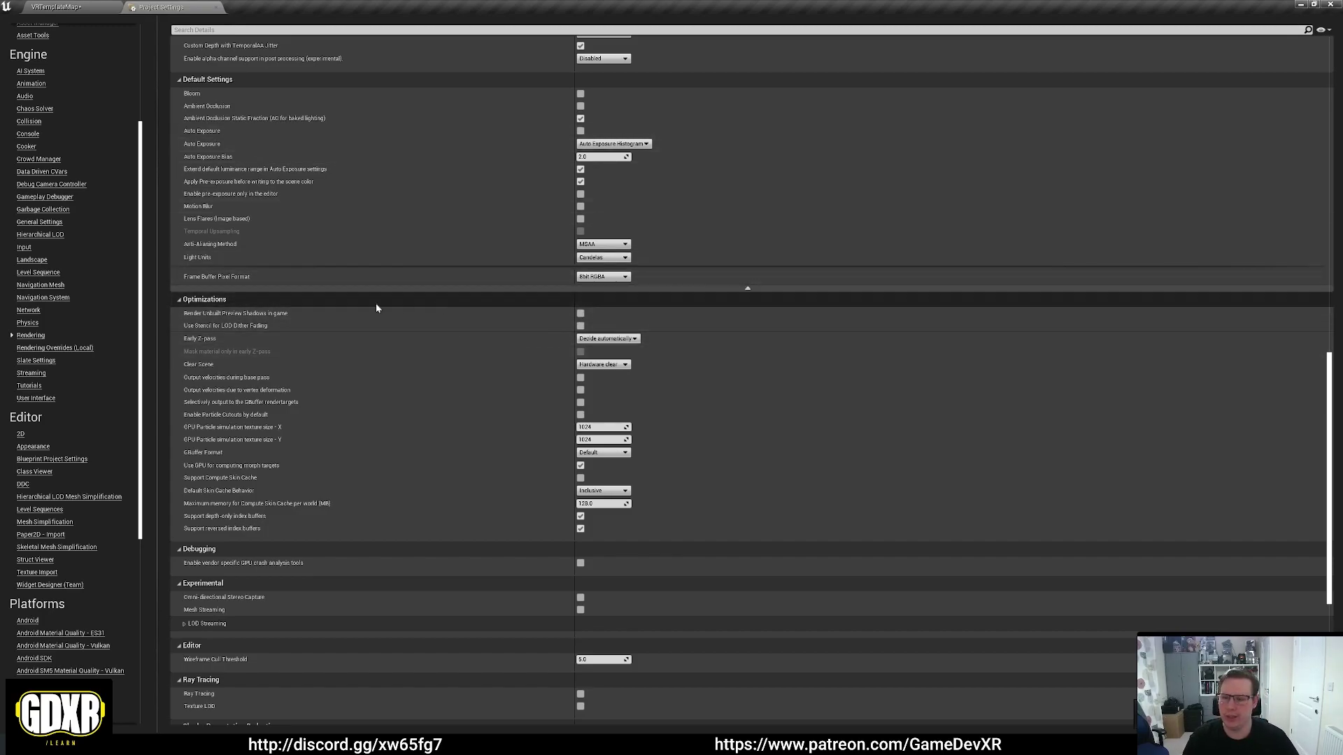
In the VRTemplateMap level, set the DirectionalLight's mobility to Static and build the lighting
left_click(56, 7)
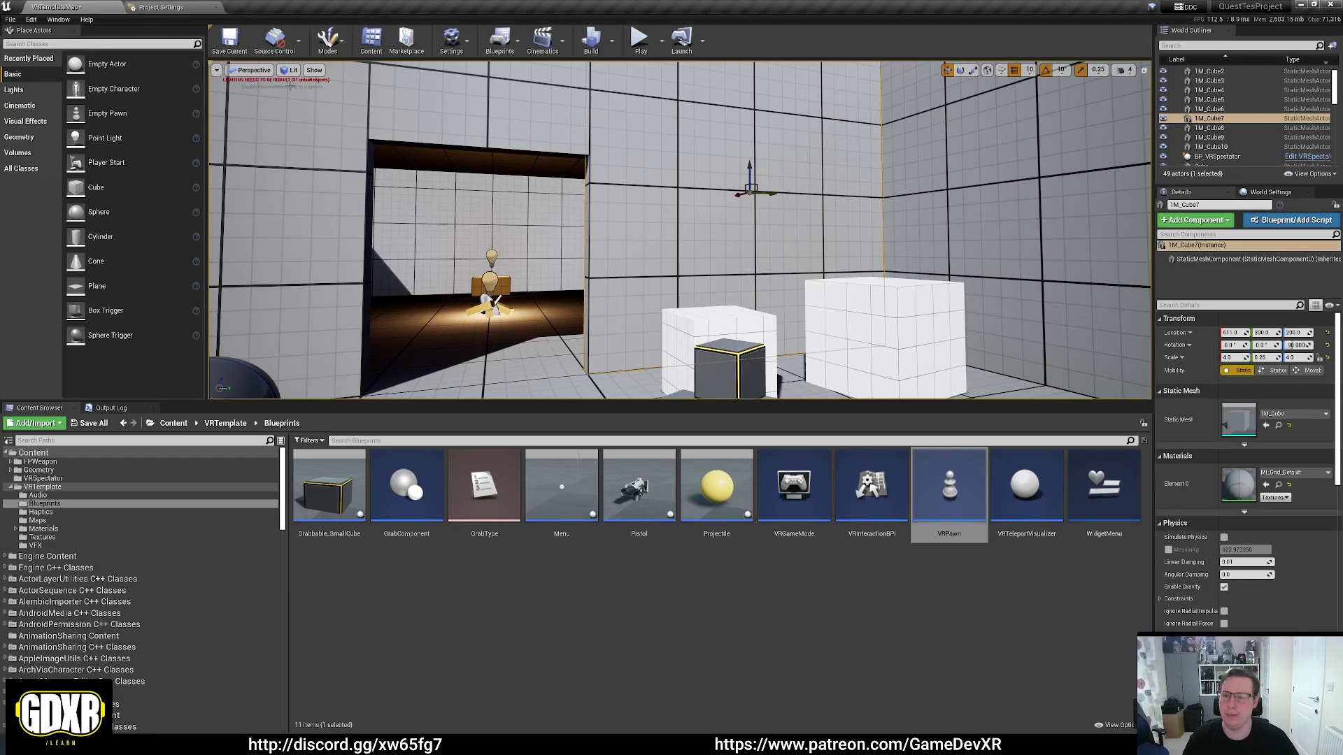
left_click_drag(1152, 187, 974, 187)
left_click_drag(1164, 187, 1116, 369)
scroll(1044, 248, "down", 4)
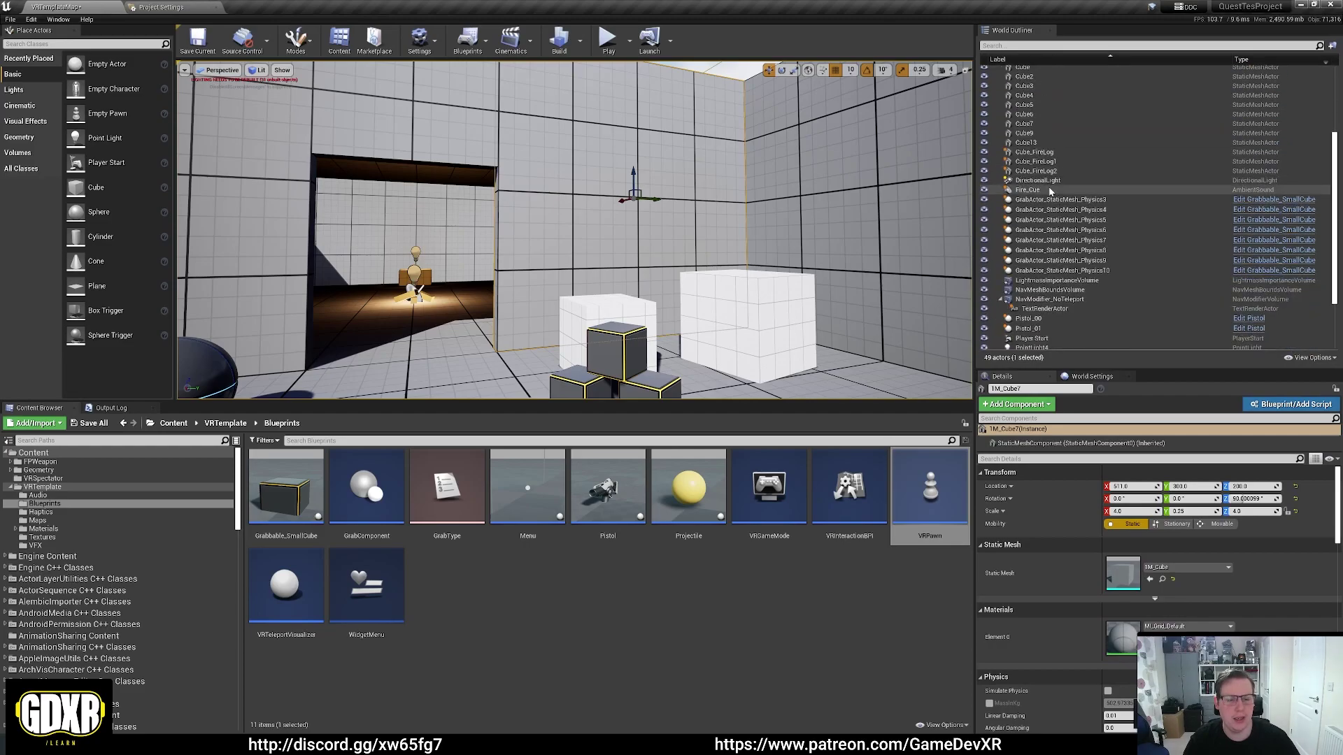
scroll(1037, 316, "down", 2)
left_click(1033, 326)
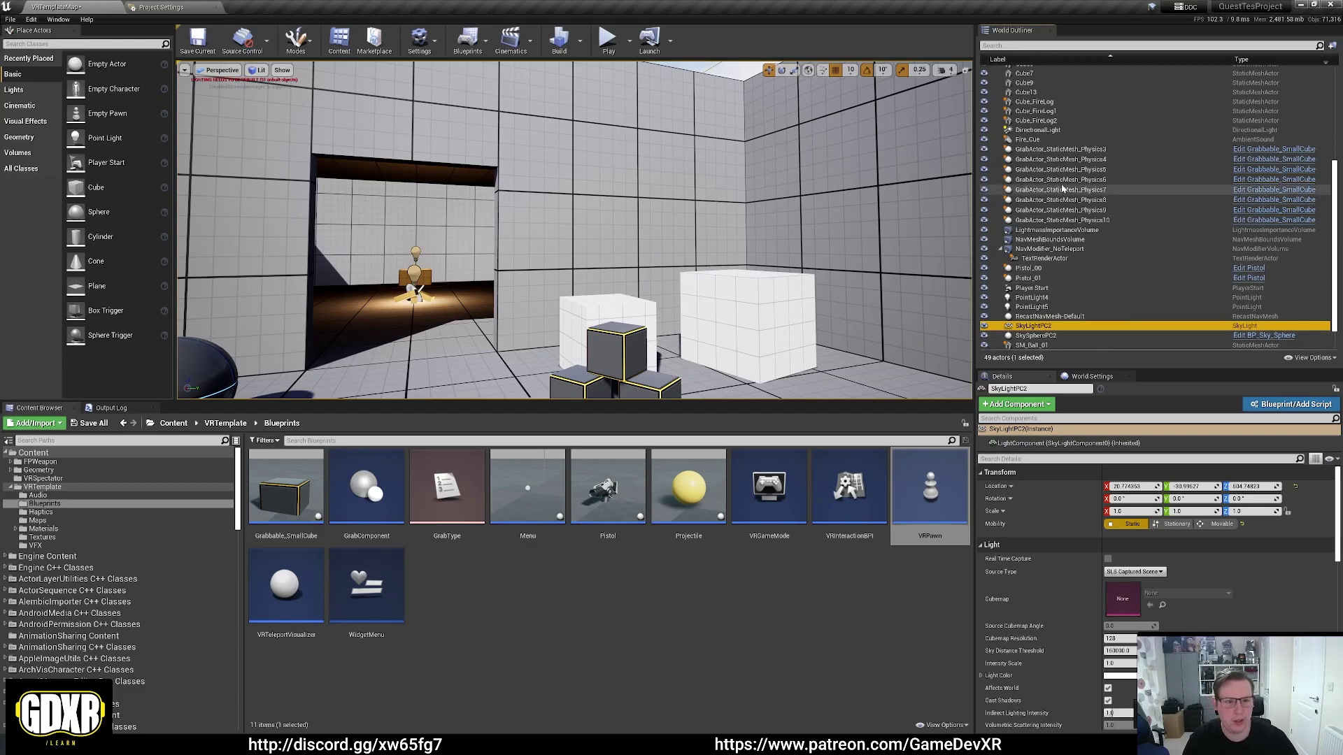
left_click(1049, 130)
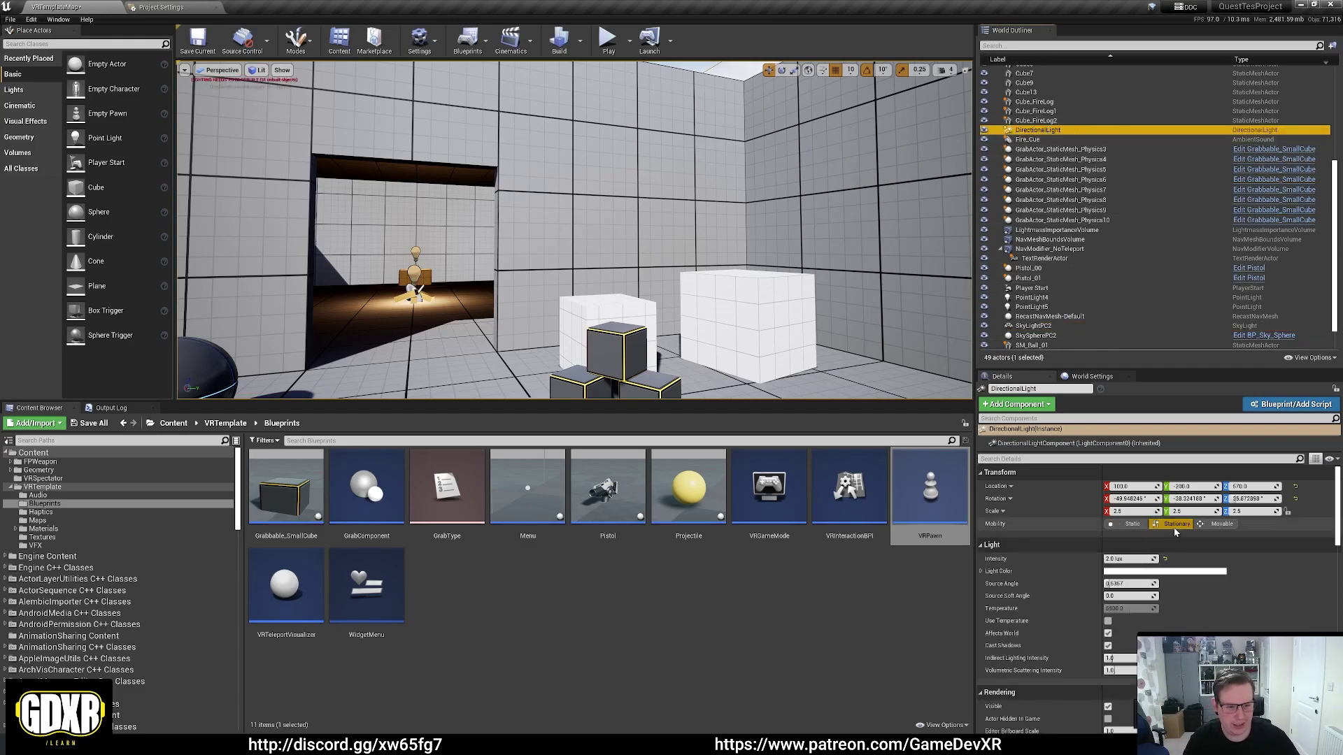
left_click(1127, 524)
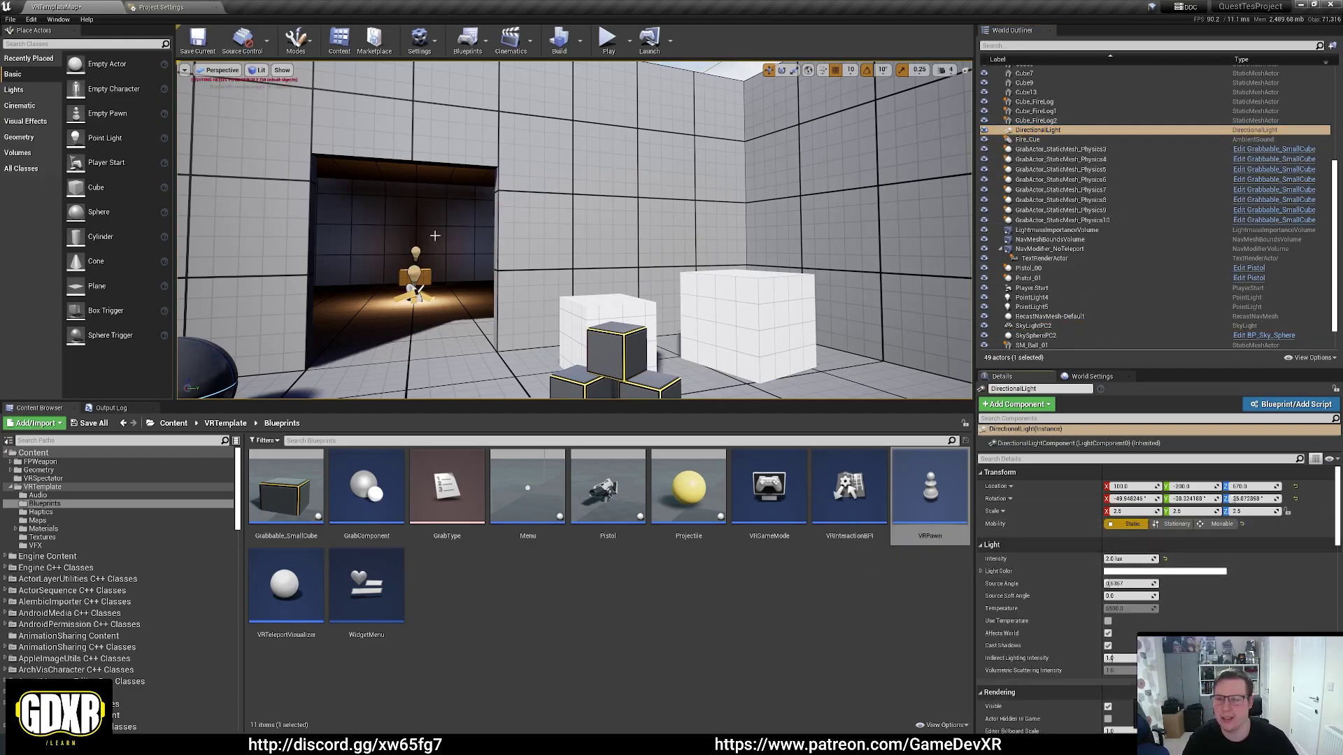
left_click(560, 41)
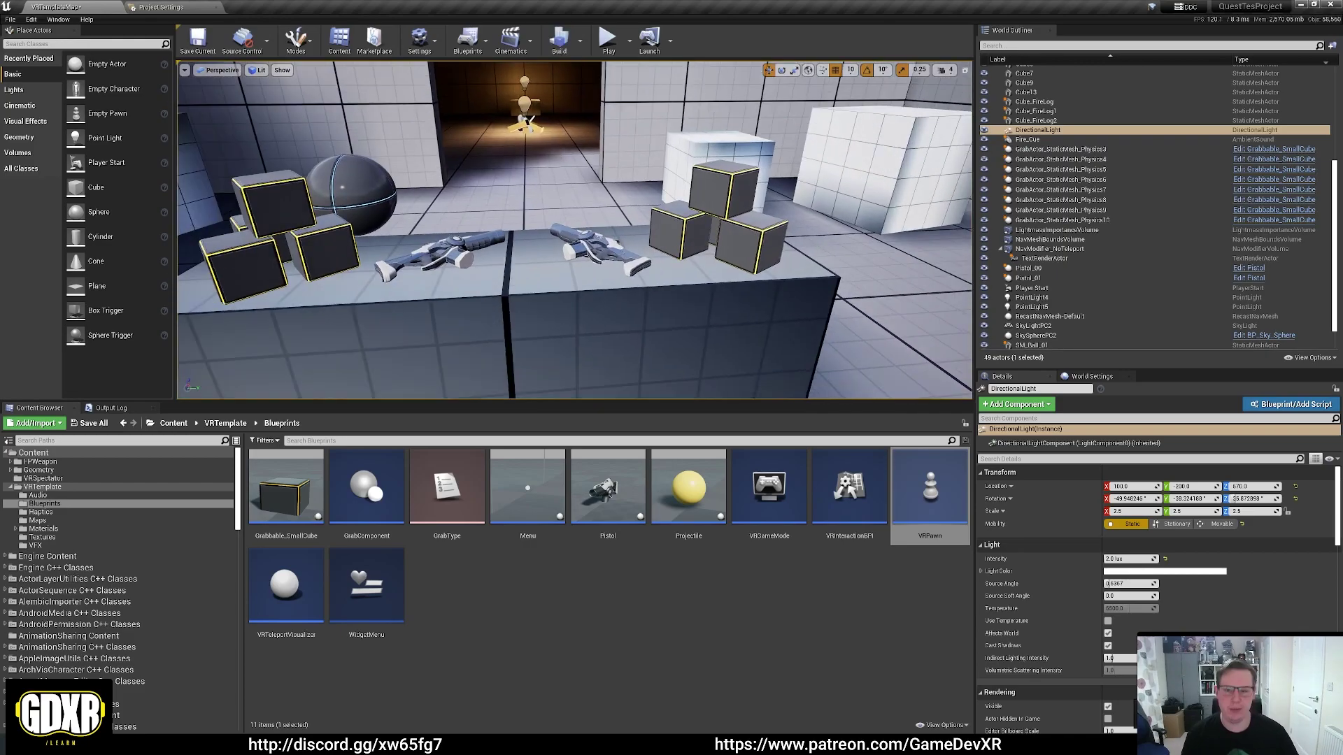
right_click_drag(573, 230, 735, 197)
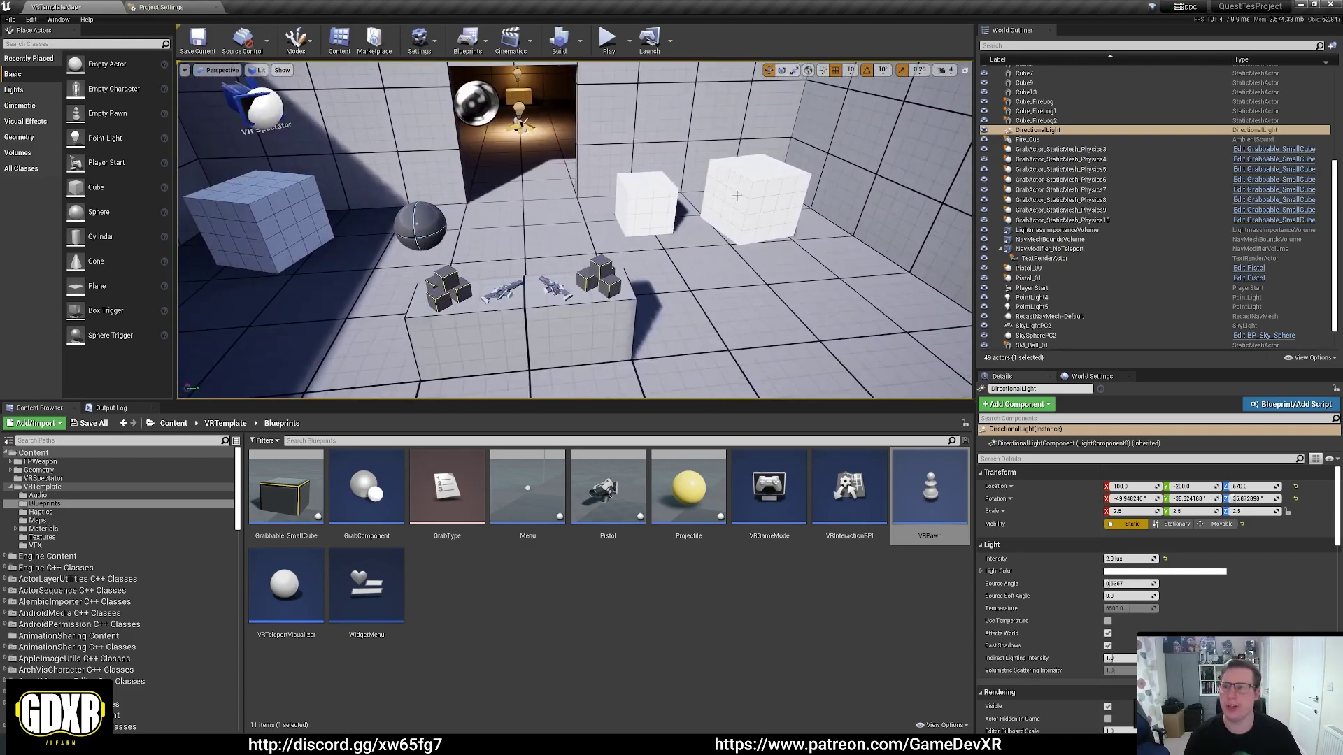
Return to the Rendering project settings and turn on Enable Particle Cutouts by default in the Optimizations section
left_click(164, 7)
scroll(63, 294, "down", 2)
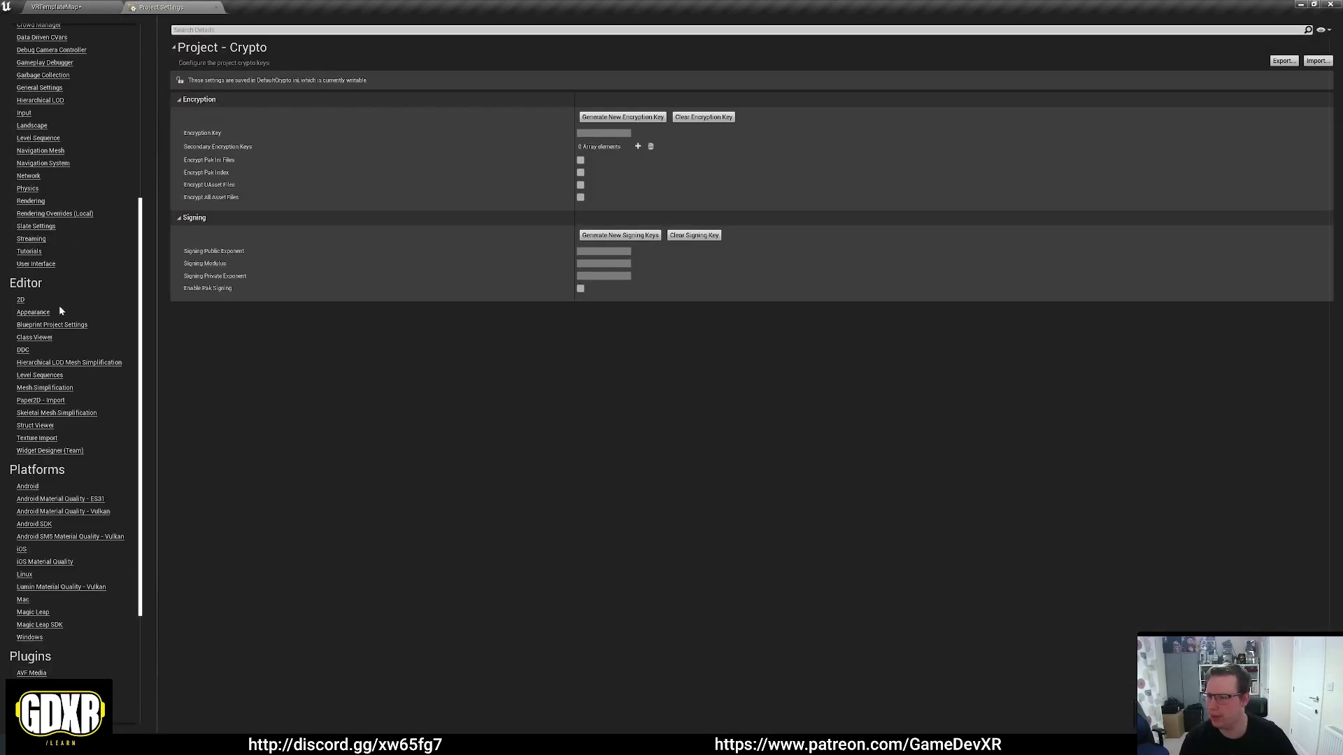
left_click(30, 285)
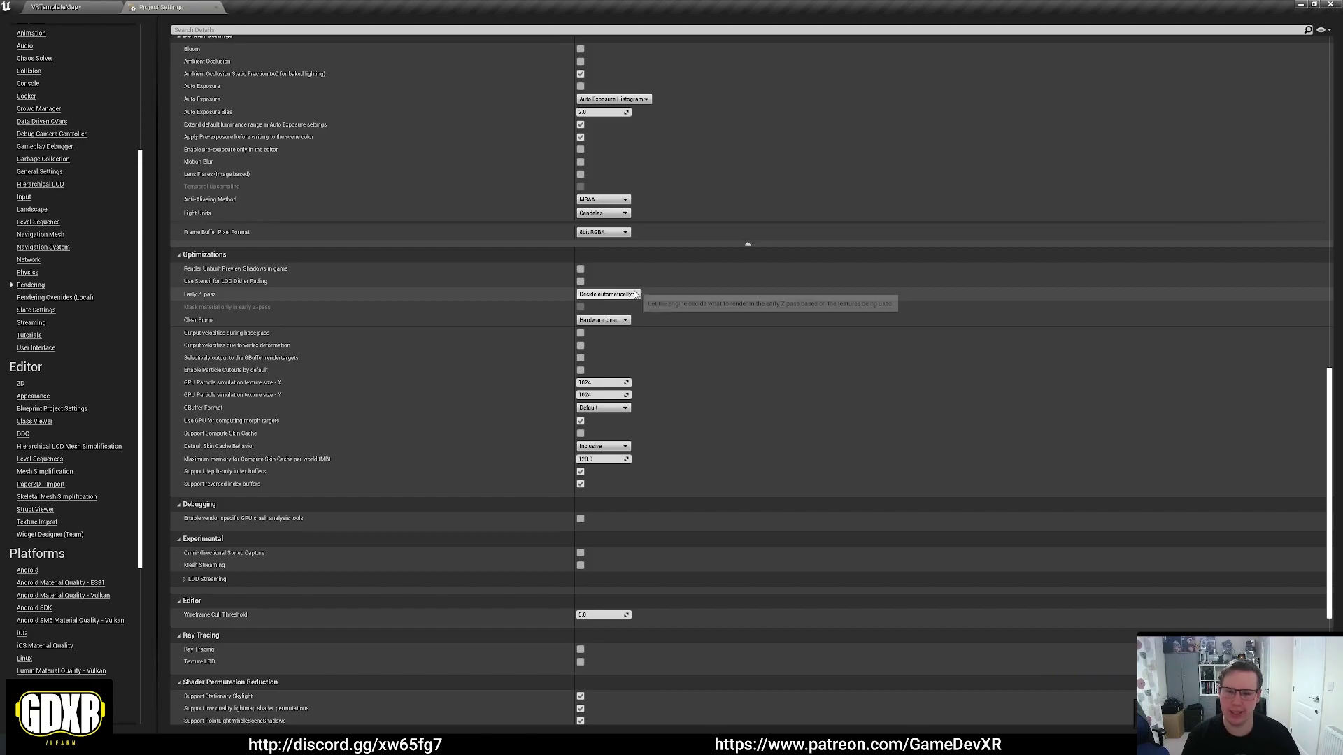
left_click(604, 296)
left_click(473, 334)
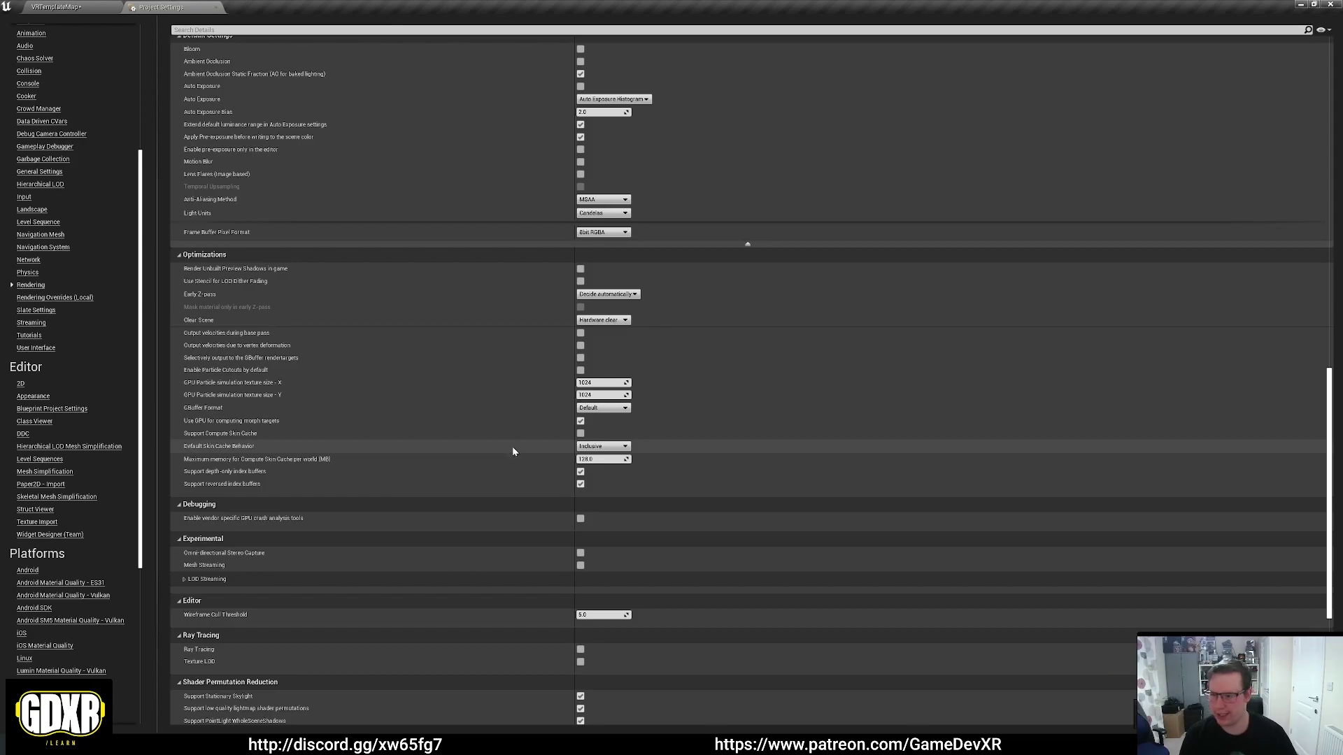
scroll(512, 448, "down", 3)
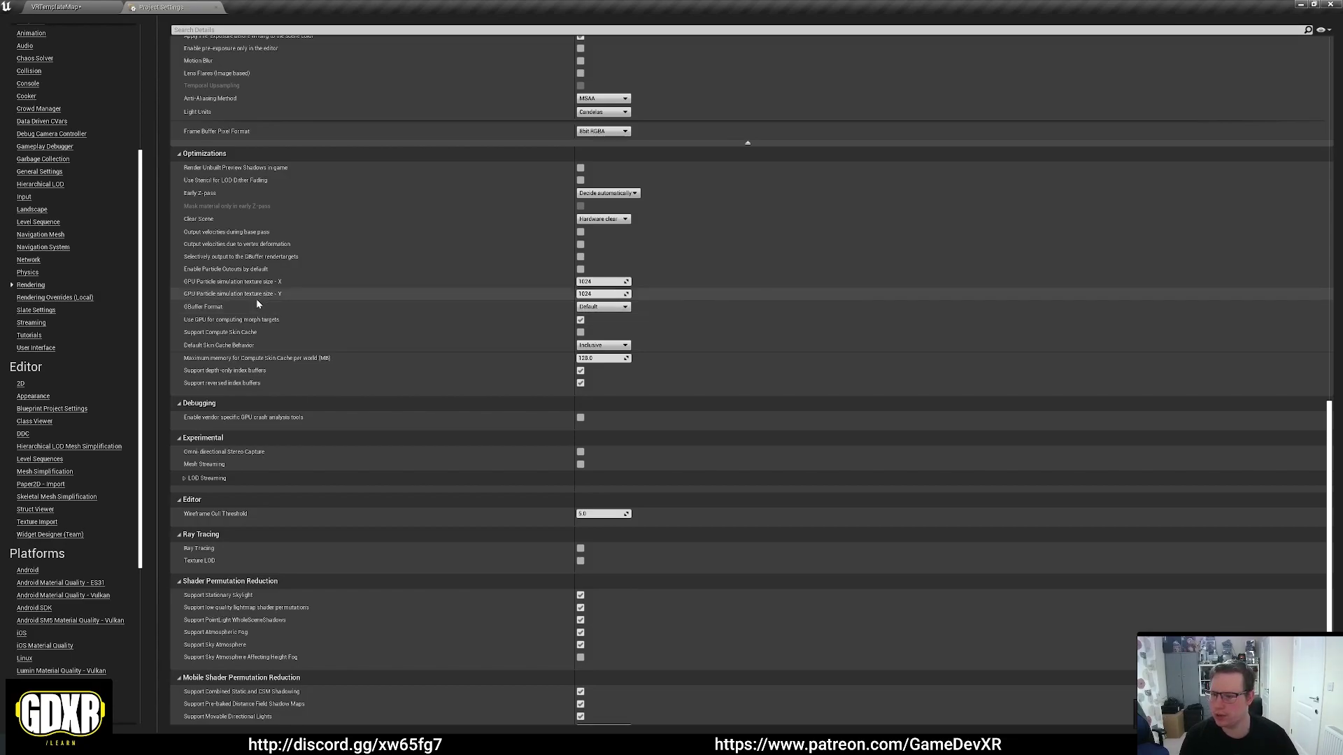
mouse_move(263, 272)
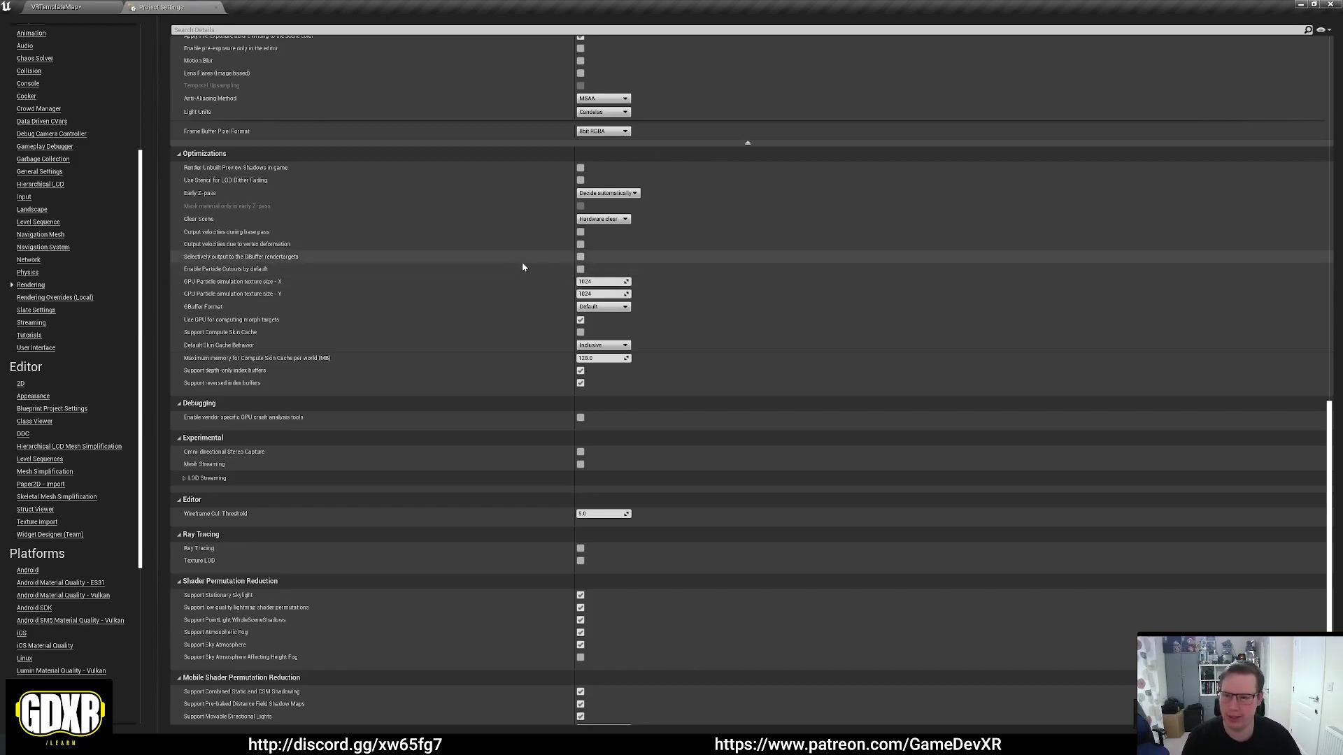
left_click(580, 269)
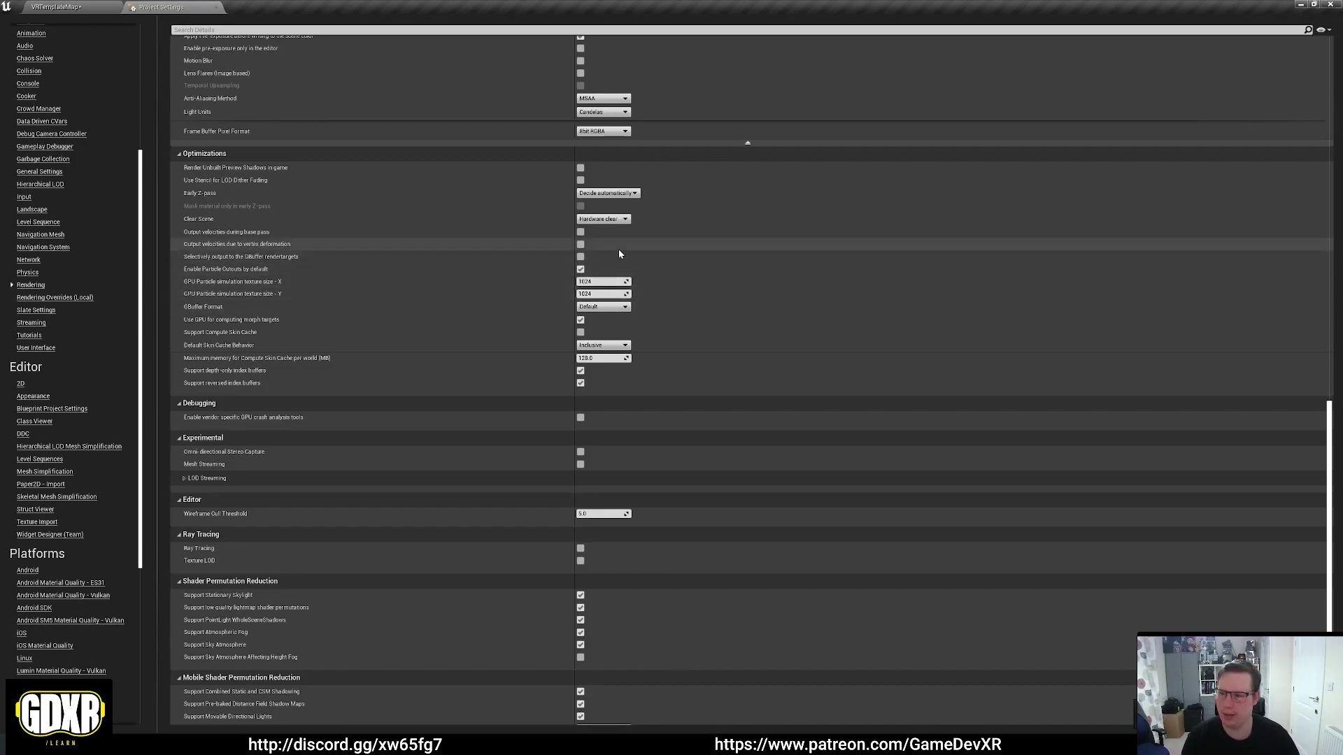
Disable atmospheric fog, sky atmosphere, movable directional lights and shared movable light shaders in the shader permutation settings, and set Max Movable Spotlights / Point Lights to 0
scroll(719, 377, "down", 3)
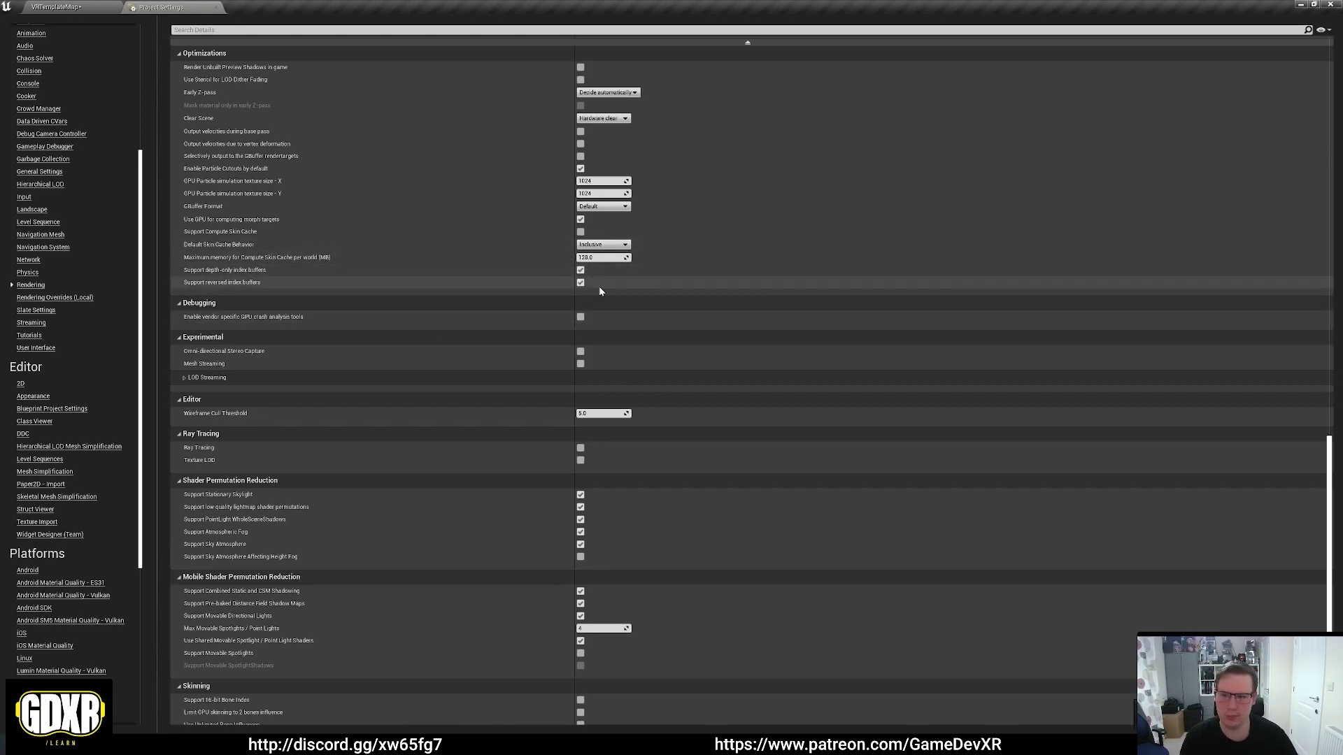
scroll(743, 310, "down", 3)
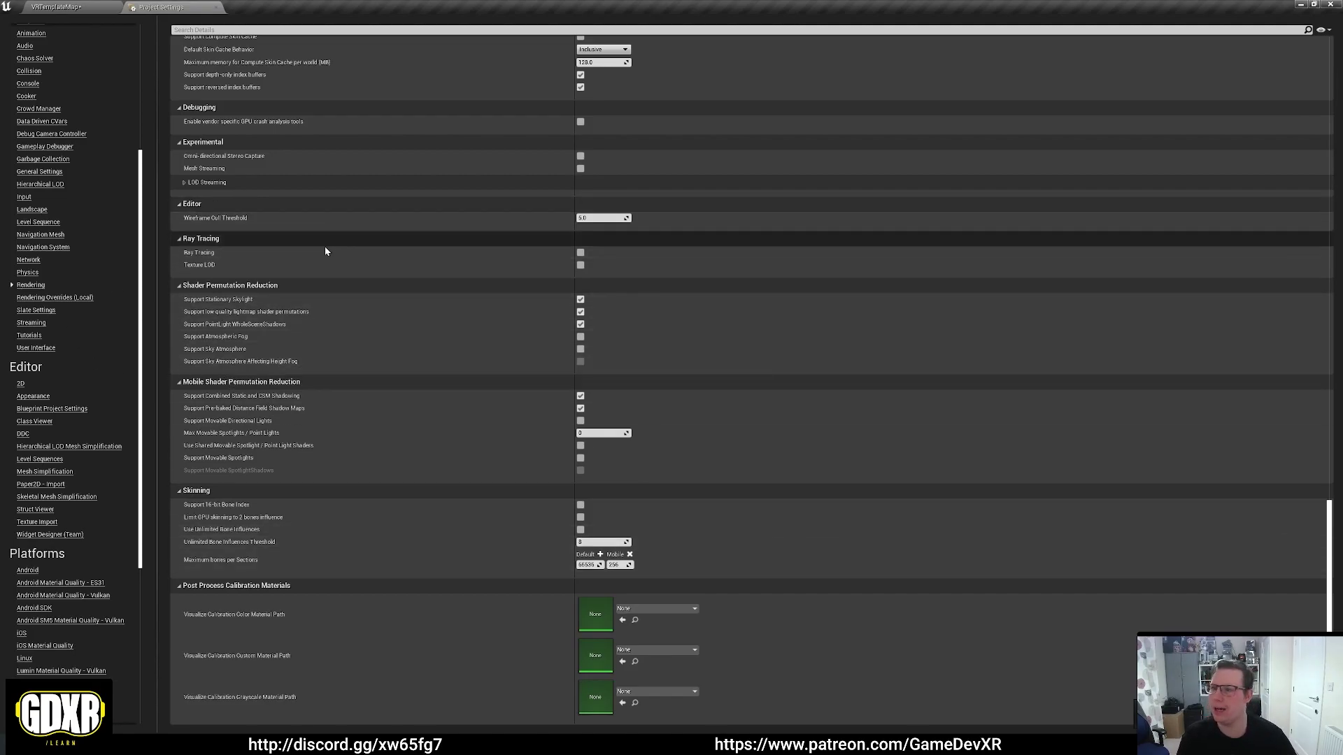
Enable Discard Quality During Cook for Low, Medium and Epic in the Android Material Quality - ES31 settings
scroll(98, 316, "down", 5)
scroll(102, 304, "down", 1)
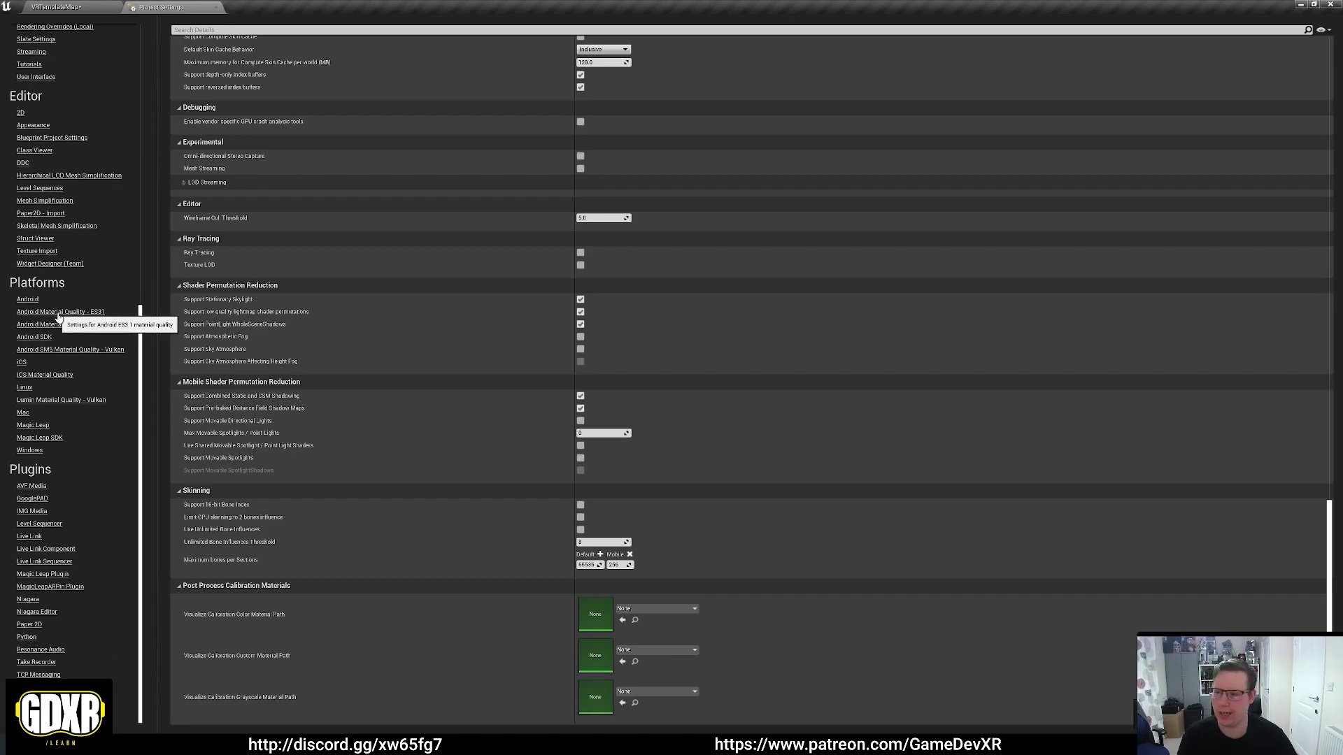
left_click(56, 314)
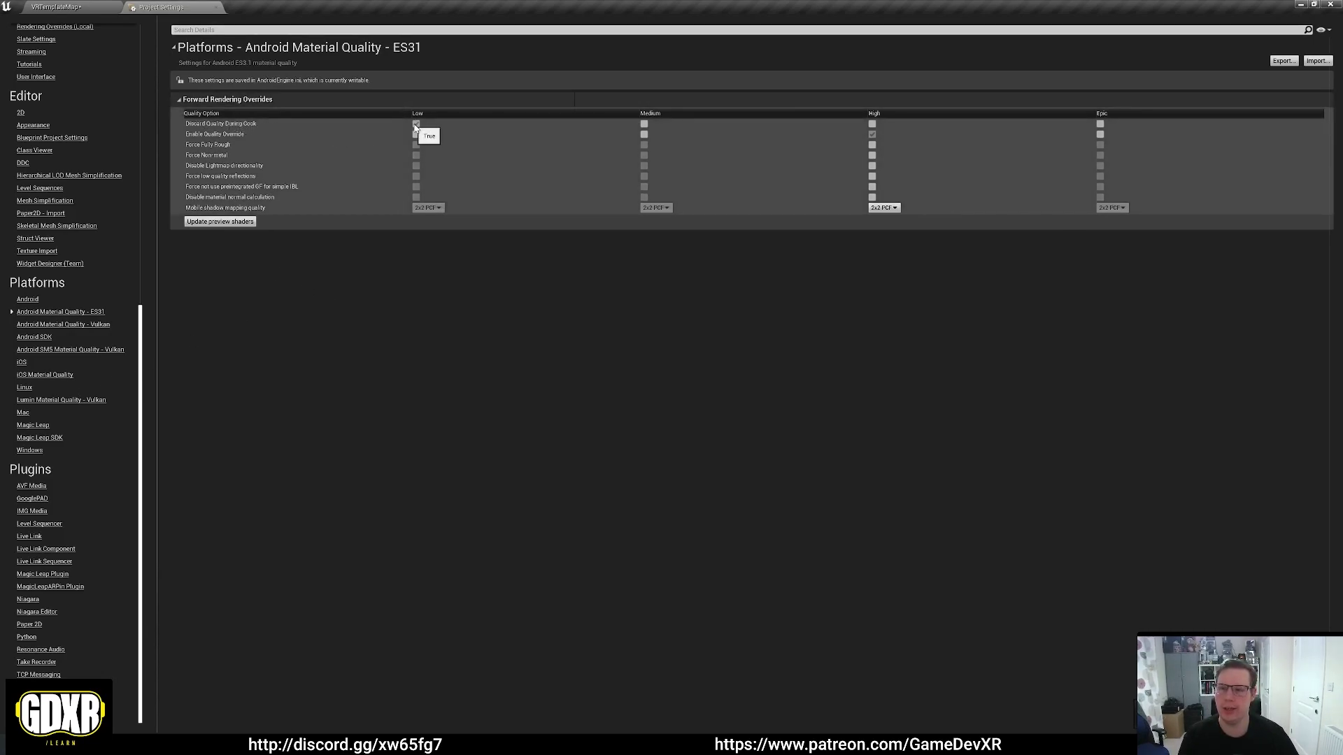
left_click(644, 125)
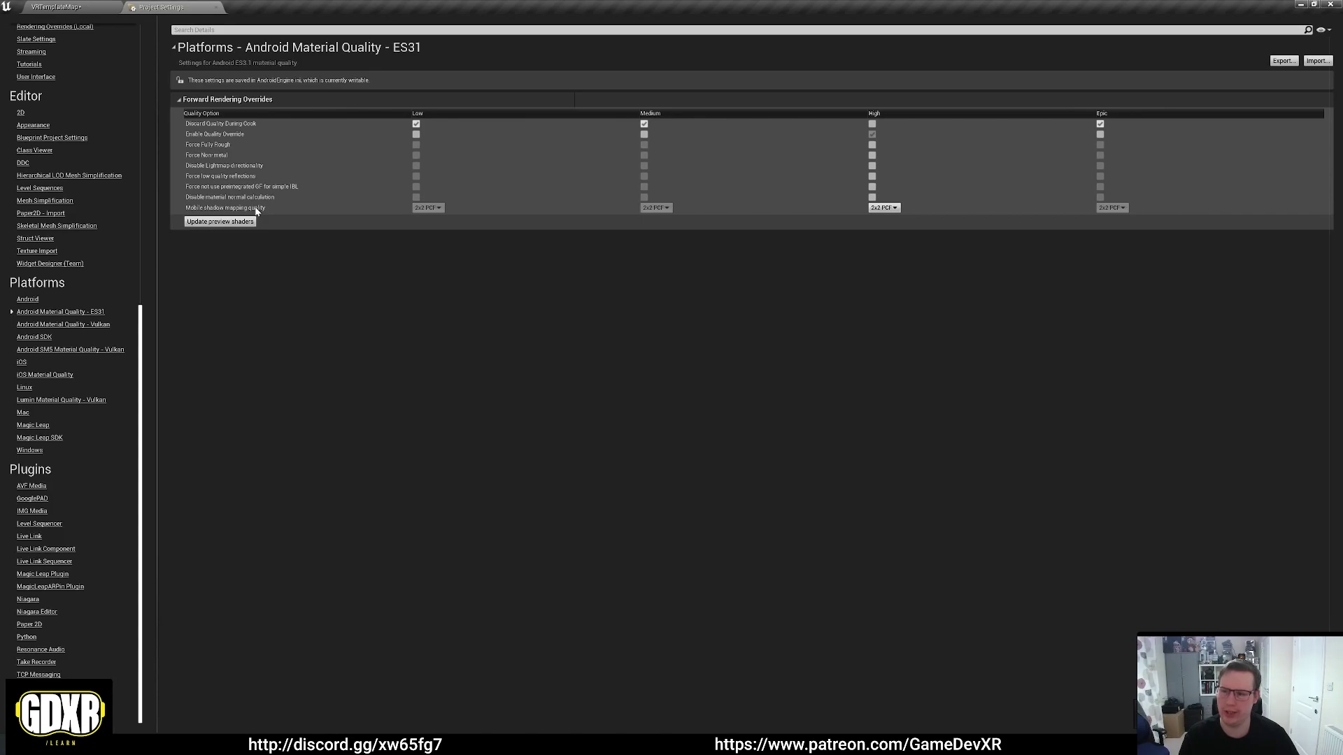
Enable all High quality force and disable overrides in the Android Material Quality - ES31 settings, from Force Fully Rough through Disable material normal calculation
left_click(872, 145)
left_click(872, 155)
left_click(872, 166)
left_click(872, 187)
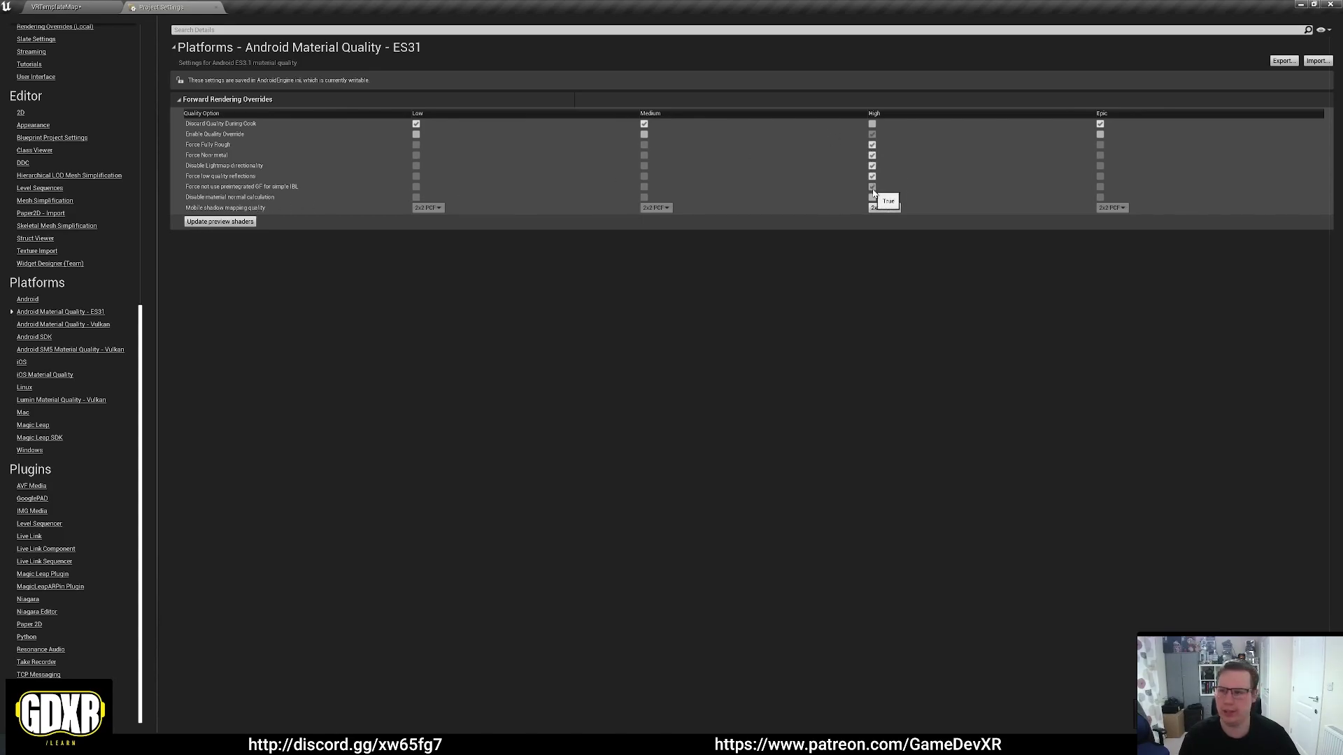
left_click(872, 197)
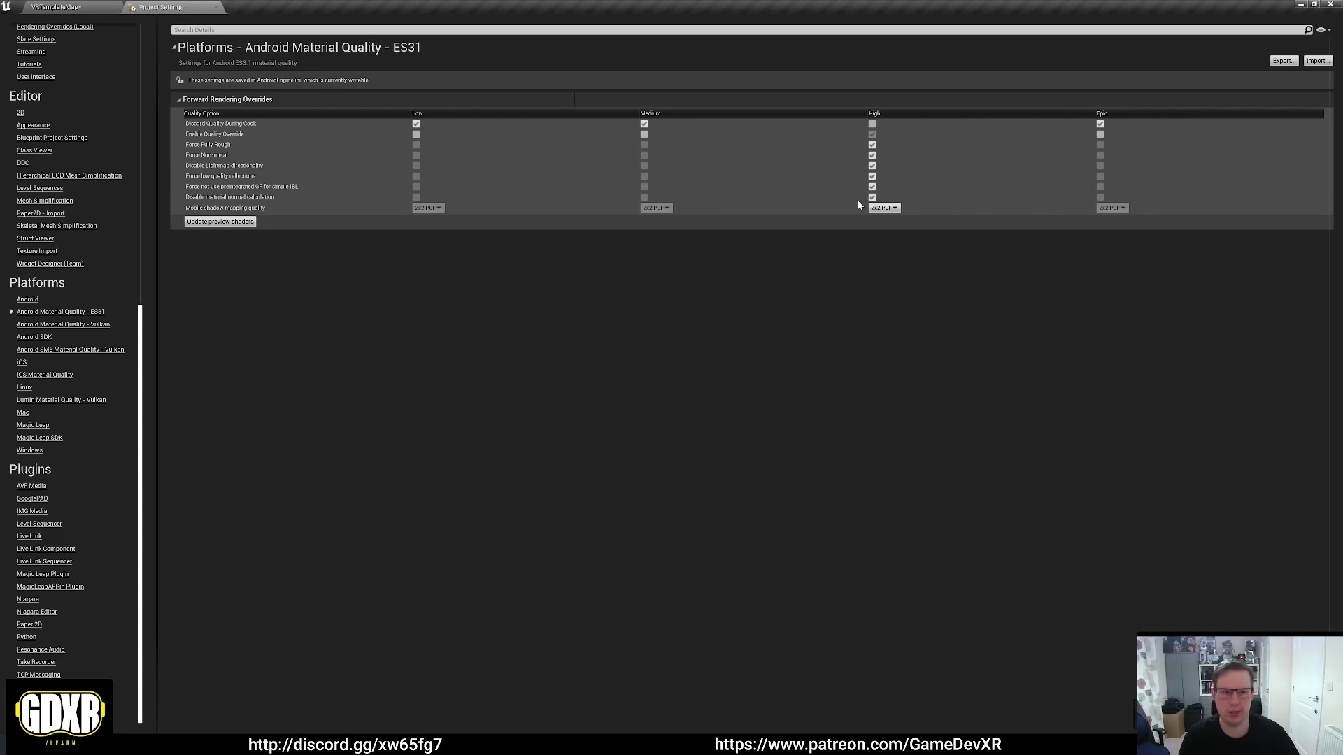
Enable Discard Quality During Cook for Low, Medium and Epic in the Android Material Quality - Vulkan settings
left_click(63, 324)
left_click(416, 124)
left_click(644, 123)
left_click(1100, 124)
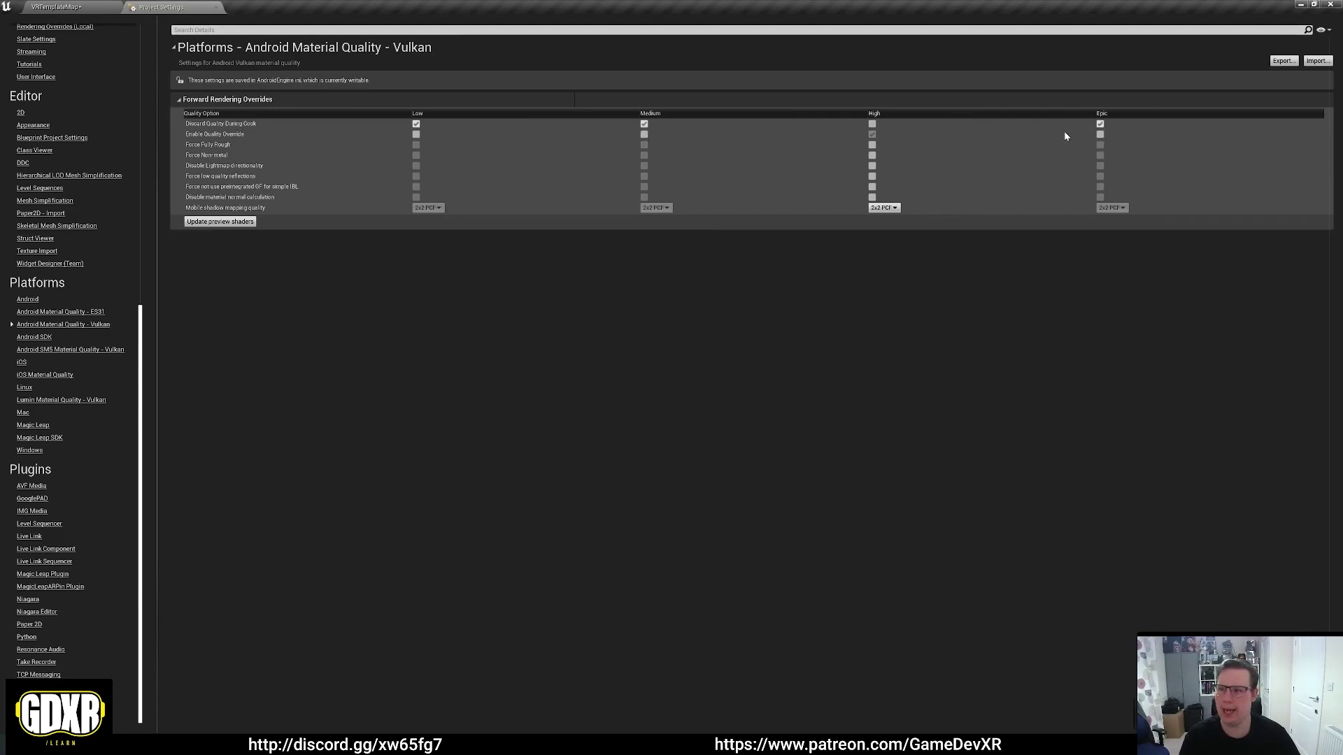
Enable the High quality material overrides for Android Vulkan, including fully rough, non-metal, low quality reflections and disabled material normal calculation
left_click(872, 145)
left_click(872, 155)
left_click(872, 176)
left_click(872, 186)
left_click(872, 197)
In Android SM5 Material Quality - Vulkan, discard Low, Medium and Epic during cook and enable all High quality force and disable overrides
left_click(42, 350)
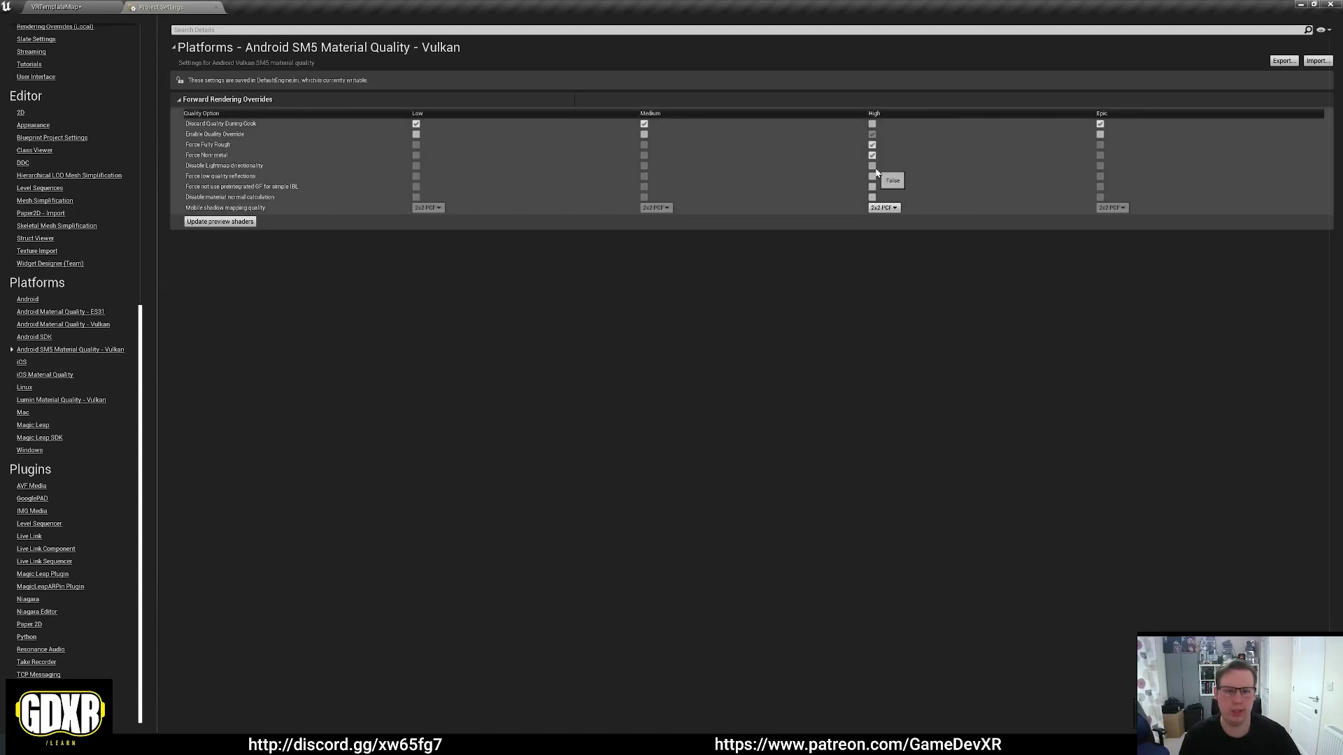
left_click(873, 176)
left_click(872, 187)
left_click(872, 197)
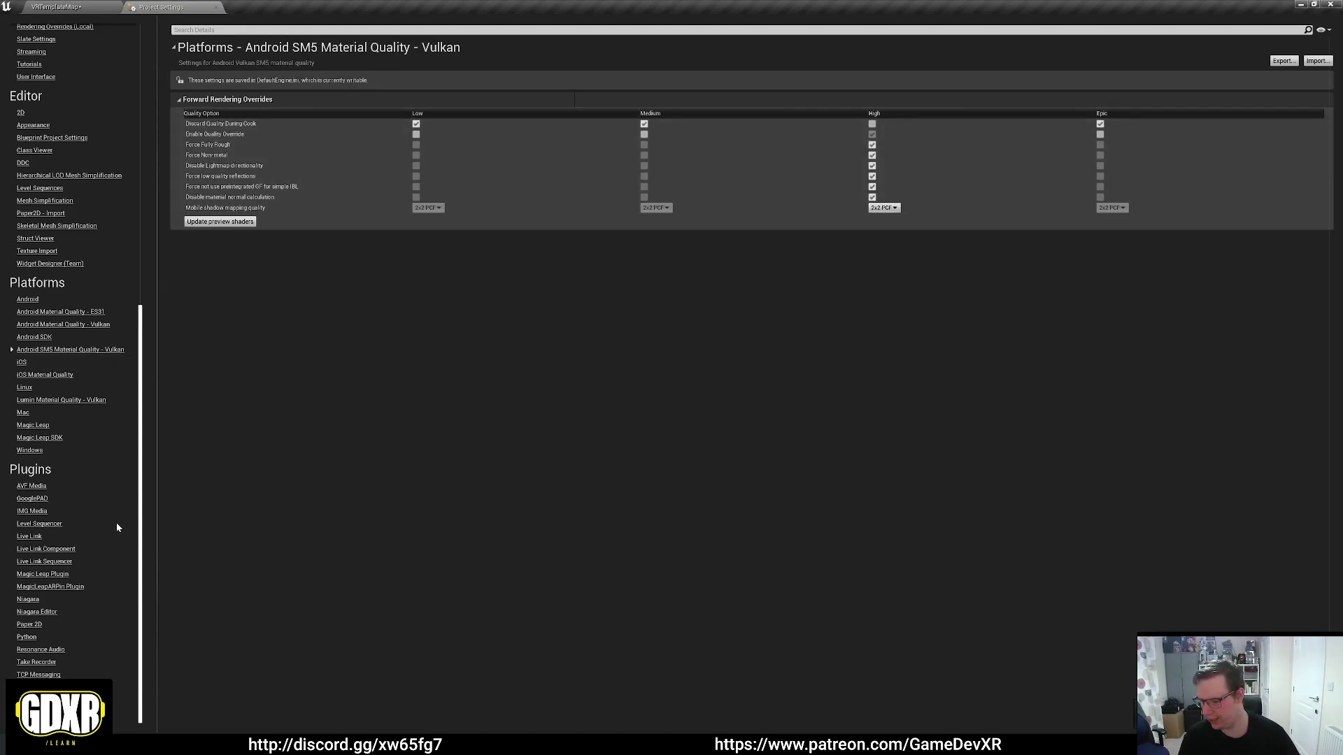
Review the Preview Rendering Level options, including Android Vulkan, in the VRTemplateMap level editor
scroll(116, 522, "up", 10)
left_click(58, 7)
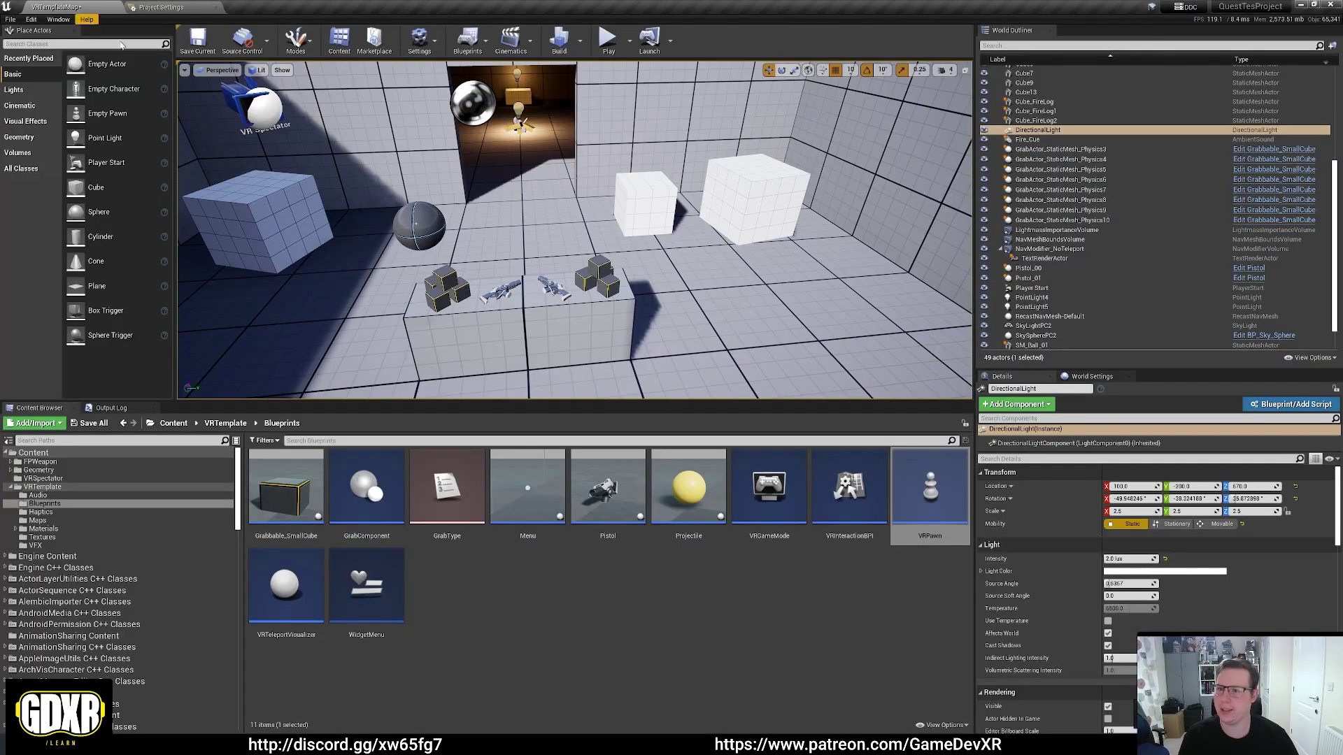
left_click(419, 38)
mouse_move(444, 211)
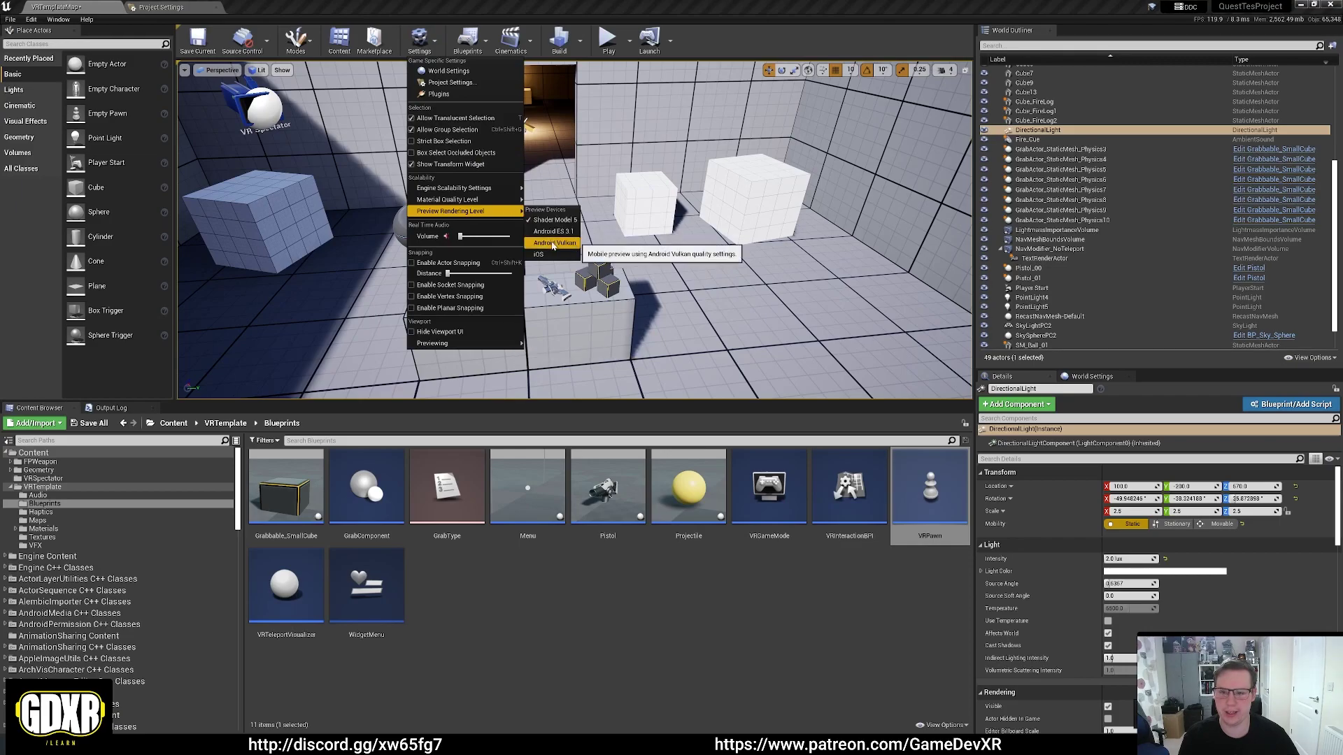
left_click(180, 8)
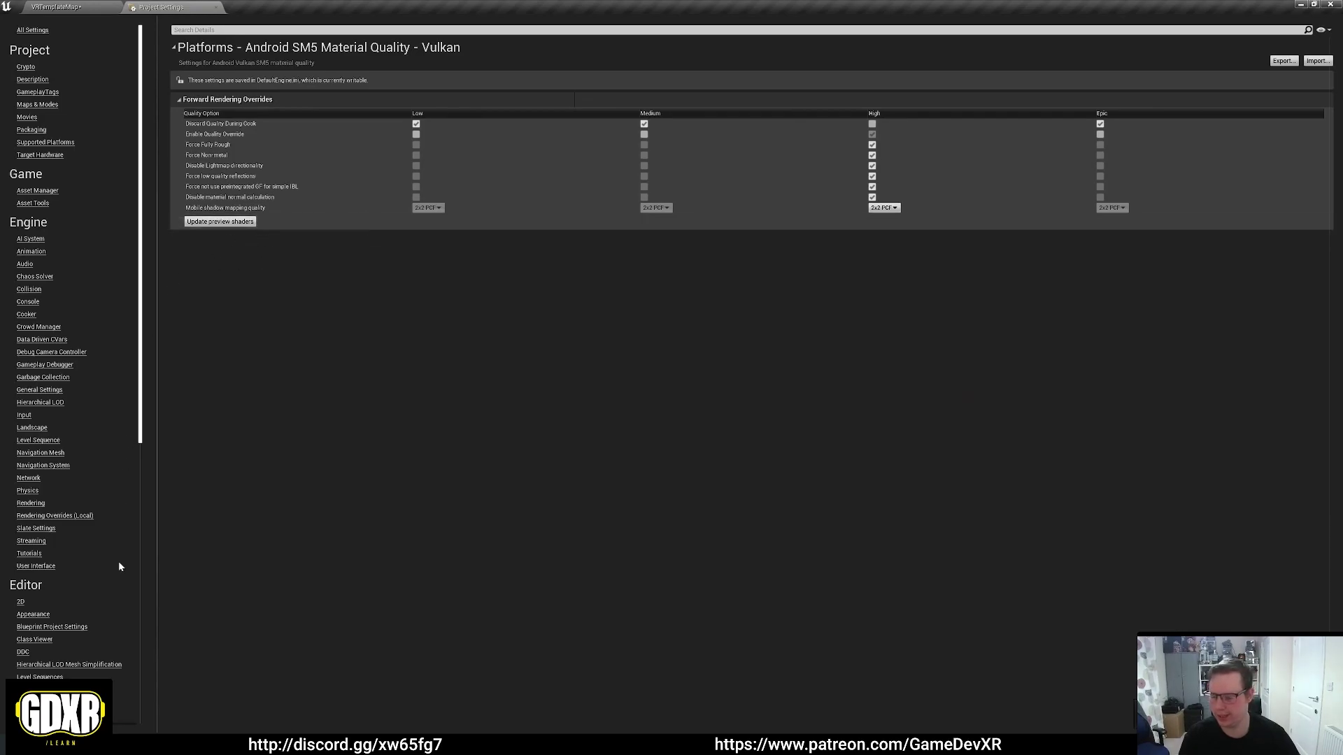
left_click(91, 6)
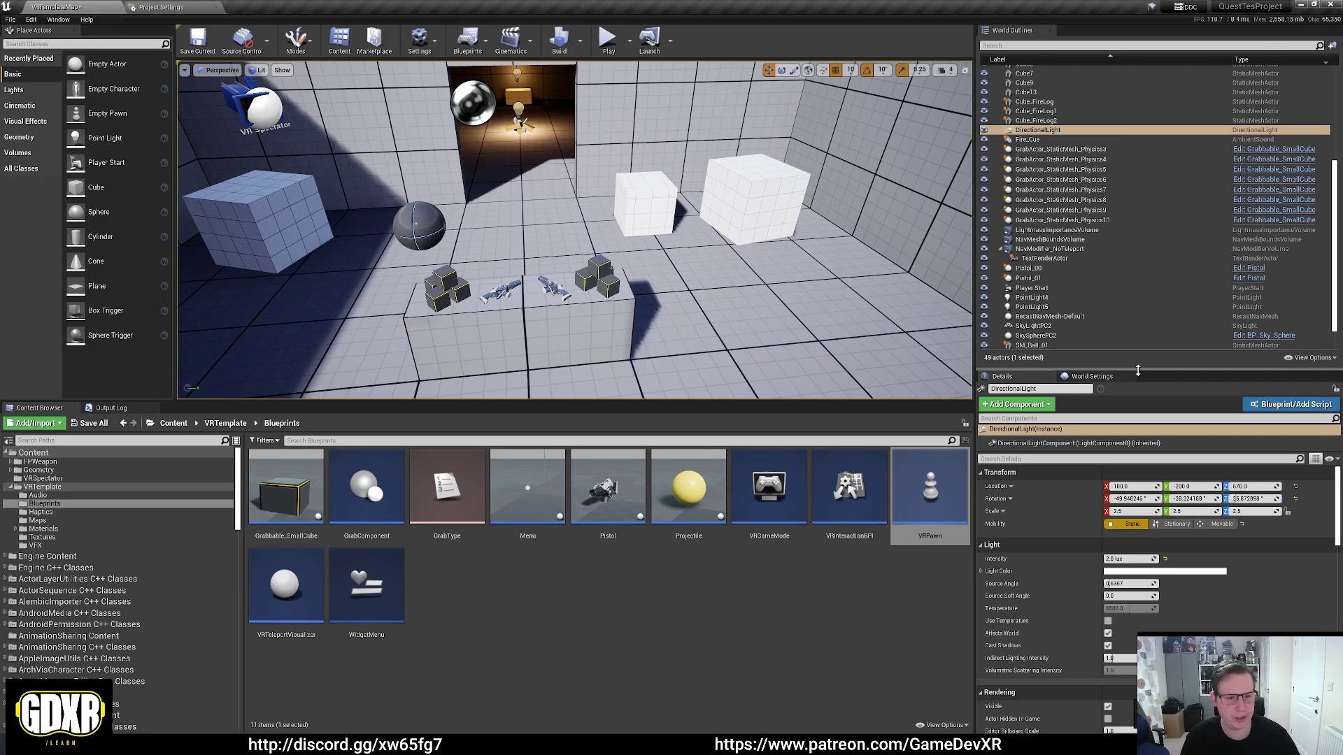
Enlarge the Details area, then restart the editor to apply the changed settings, saving the modified level
left_click_drag(1131, 368, 1131, 187)
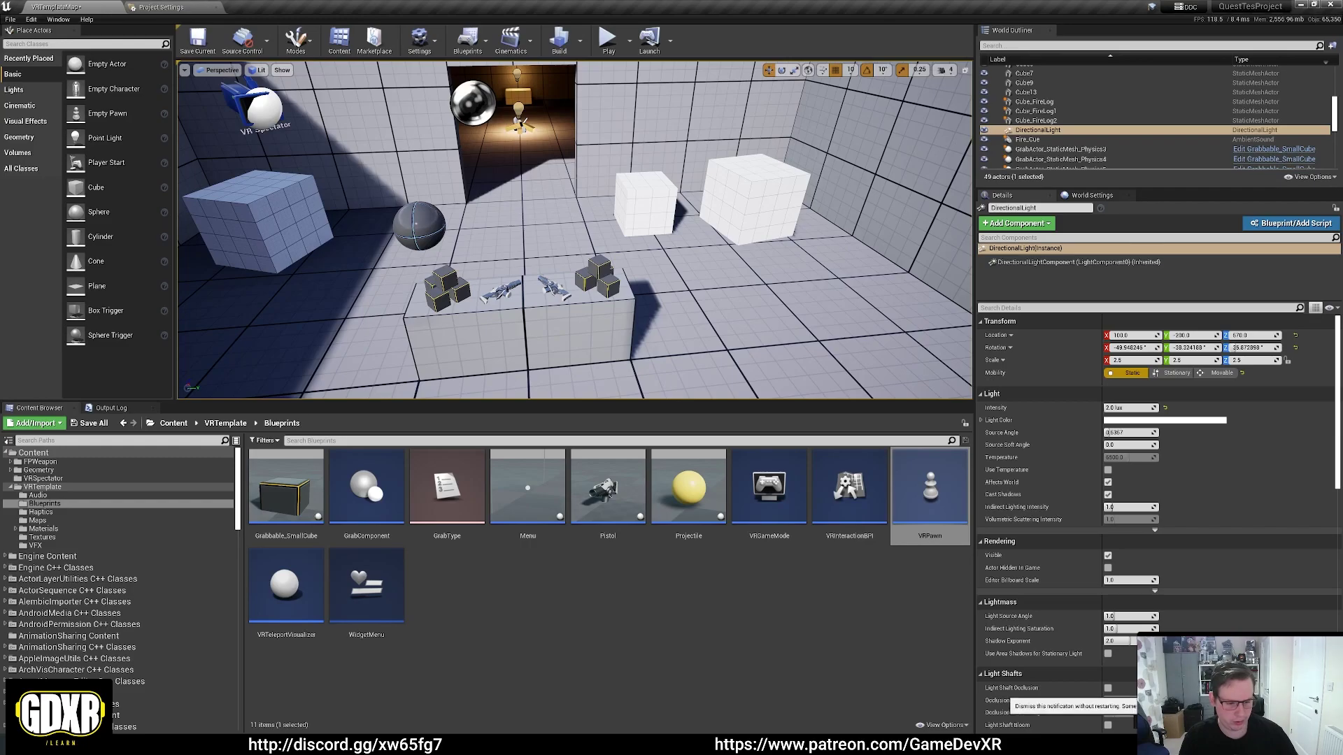
left_click(1220, 718)
left_click(720, 470)
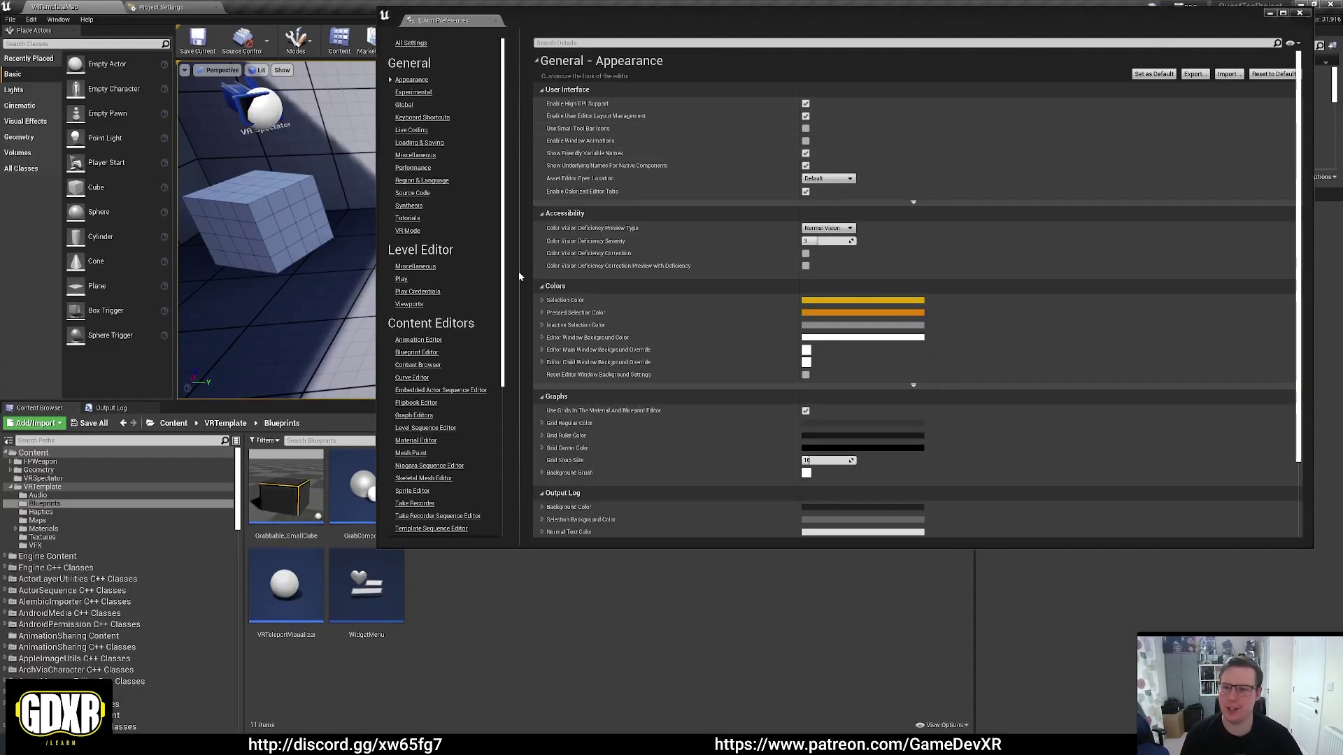
Look through the editor preferences, including the General - Performance settings, and close them
scroll(420, 251, "down", 3)
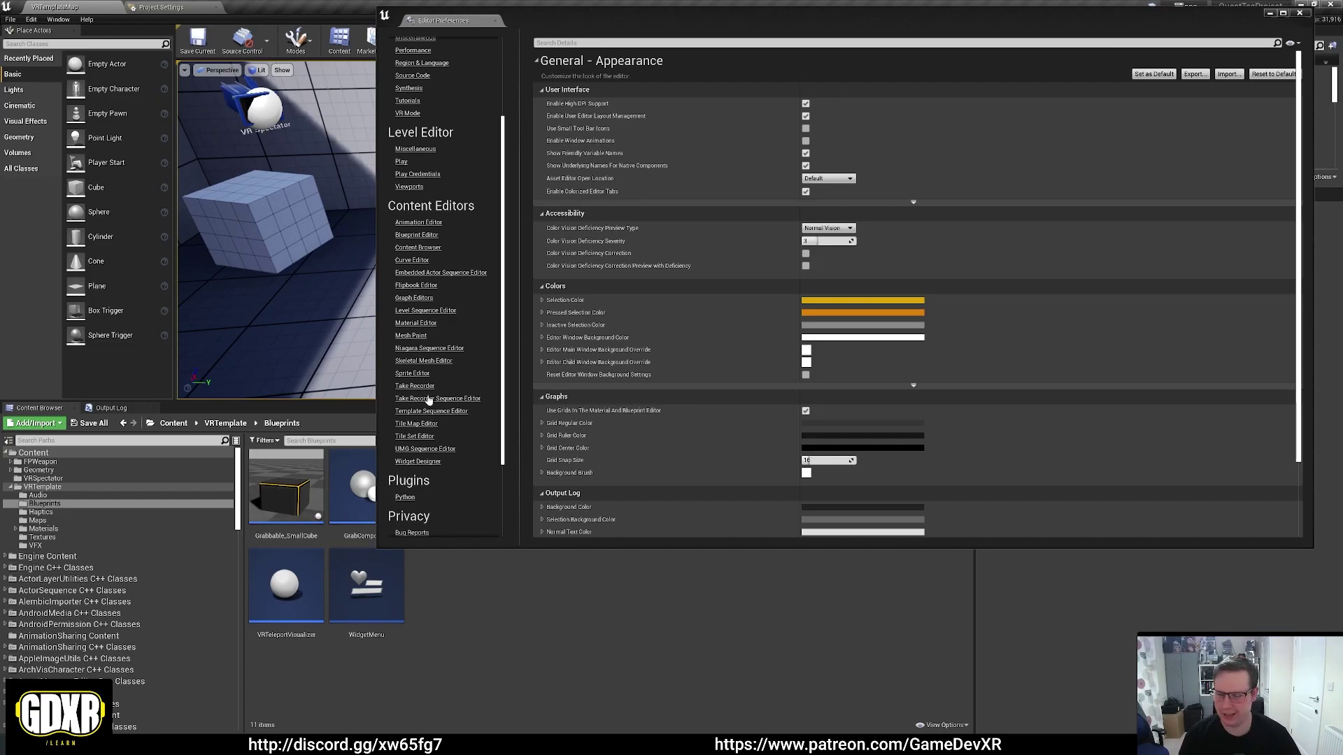
scroll(458, 171, "up", 2)
left_click(435, 147)
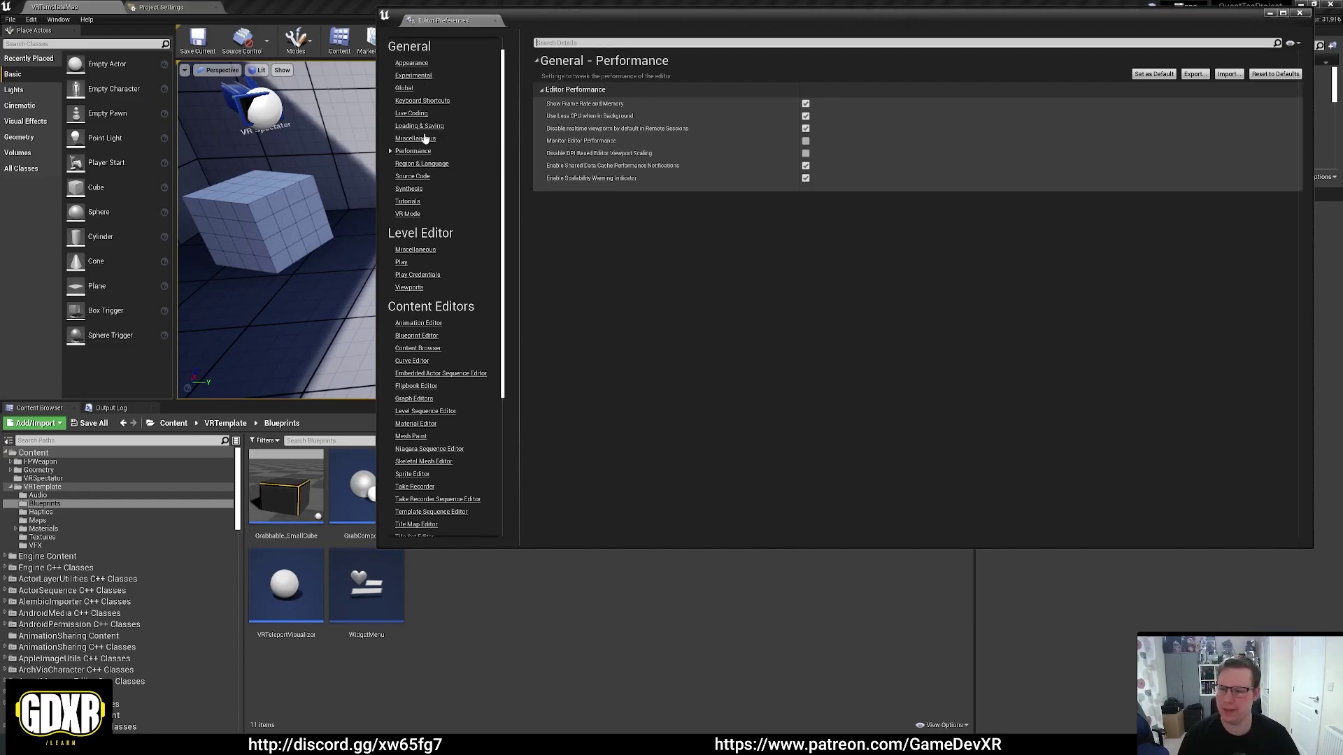
scroll(428, 133, "down", 4)
left_click(495, 21)
Check the Engine - Rendering options in the project settings, from Mobile to Postprocessing, and close the project settings
left_click(150, 8)
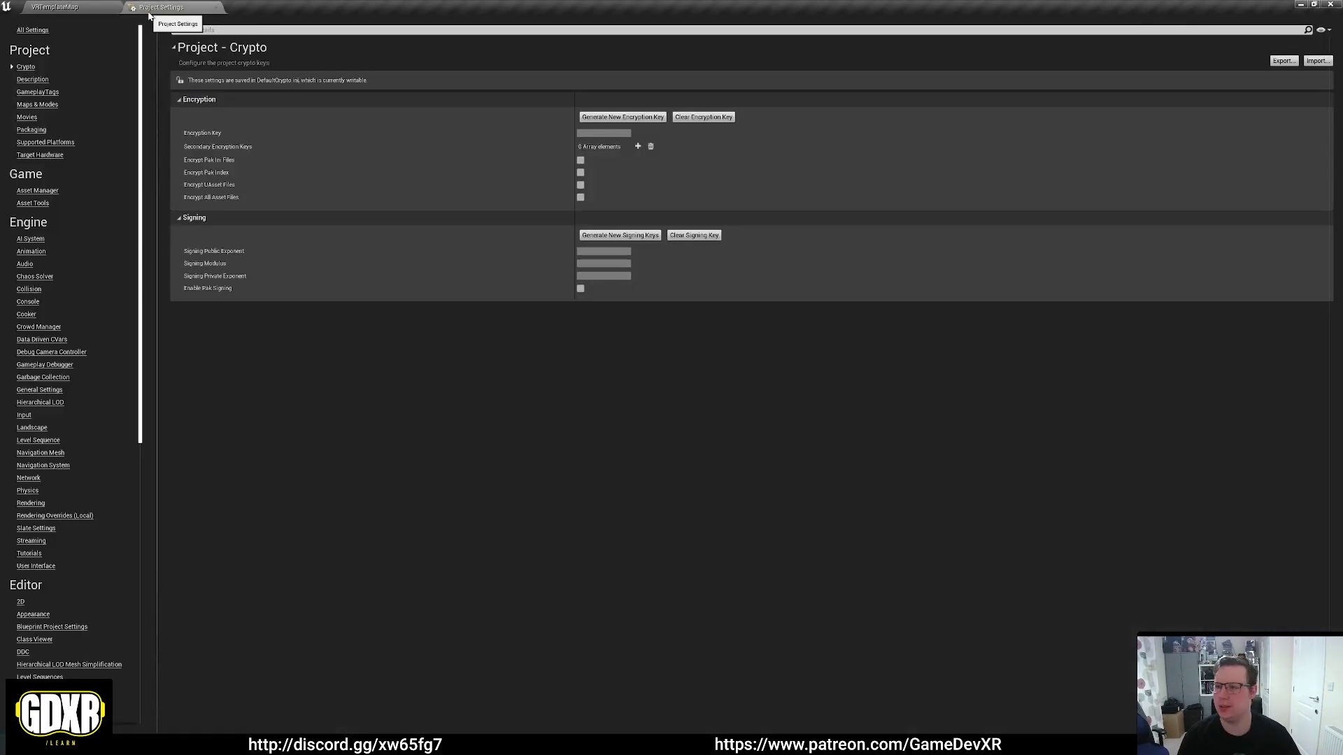
left_click(31, 504)
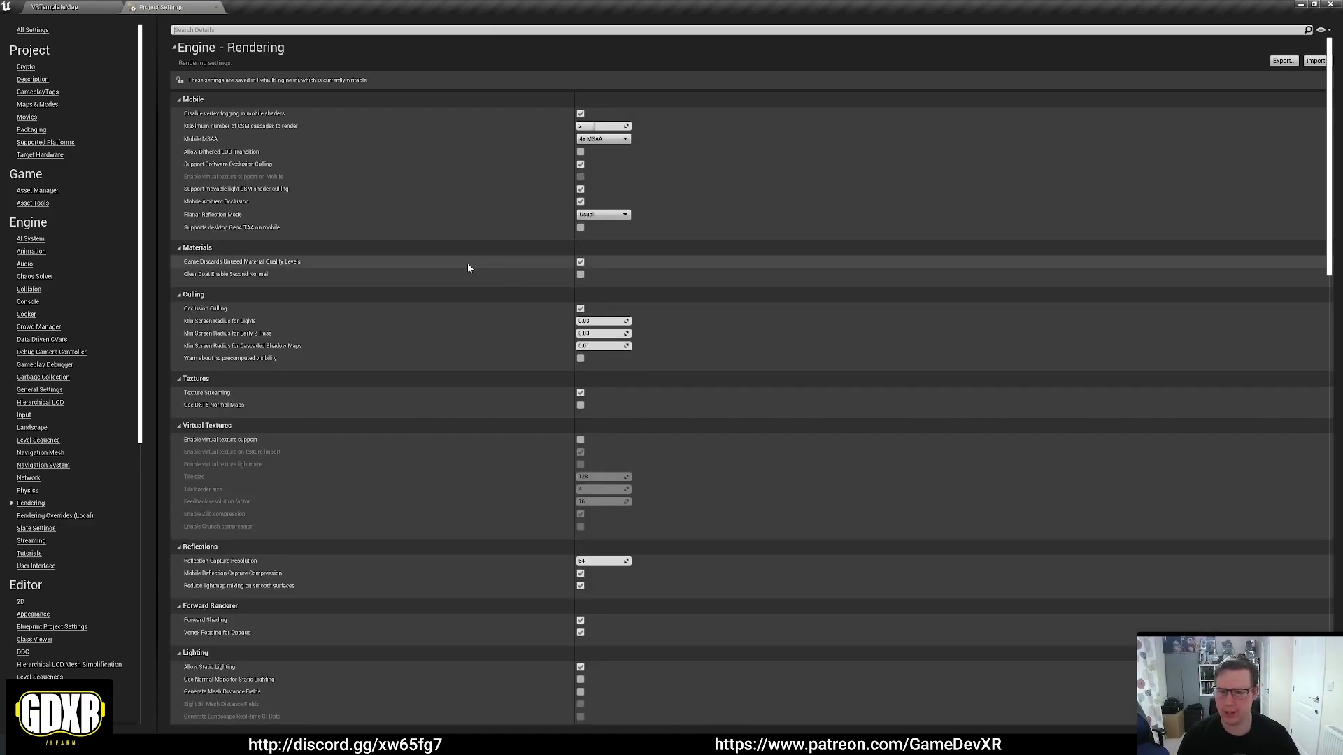
scroll(600, 393, "down", 5)
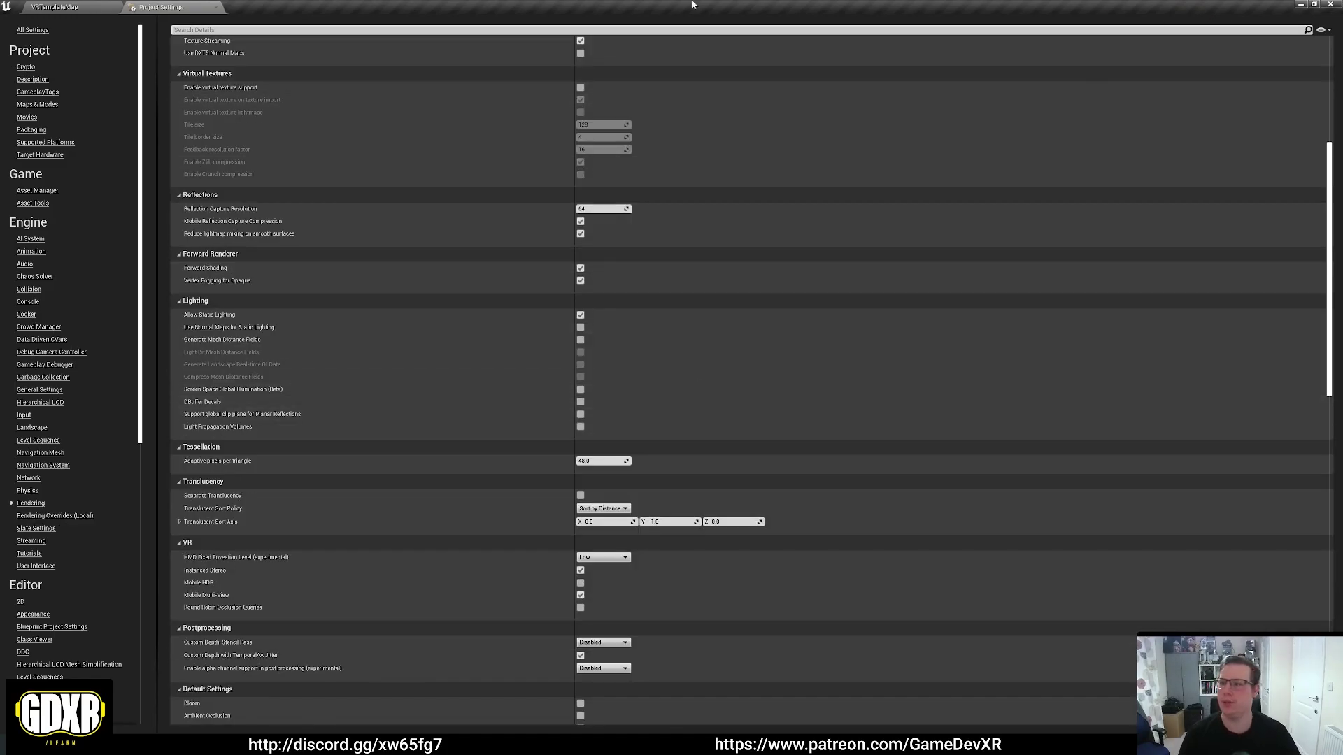
left_click(216, 8)
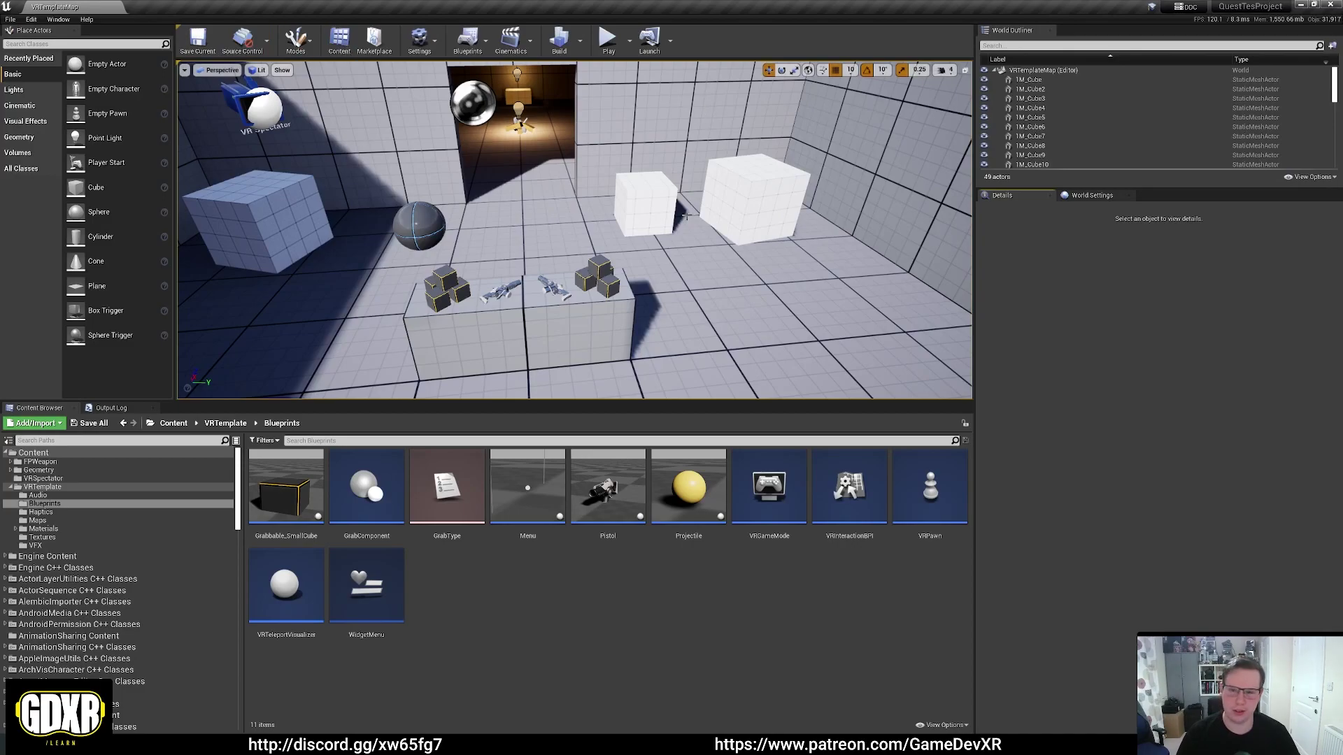
left_click(10, 19)
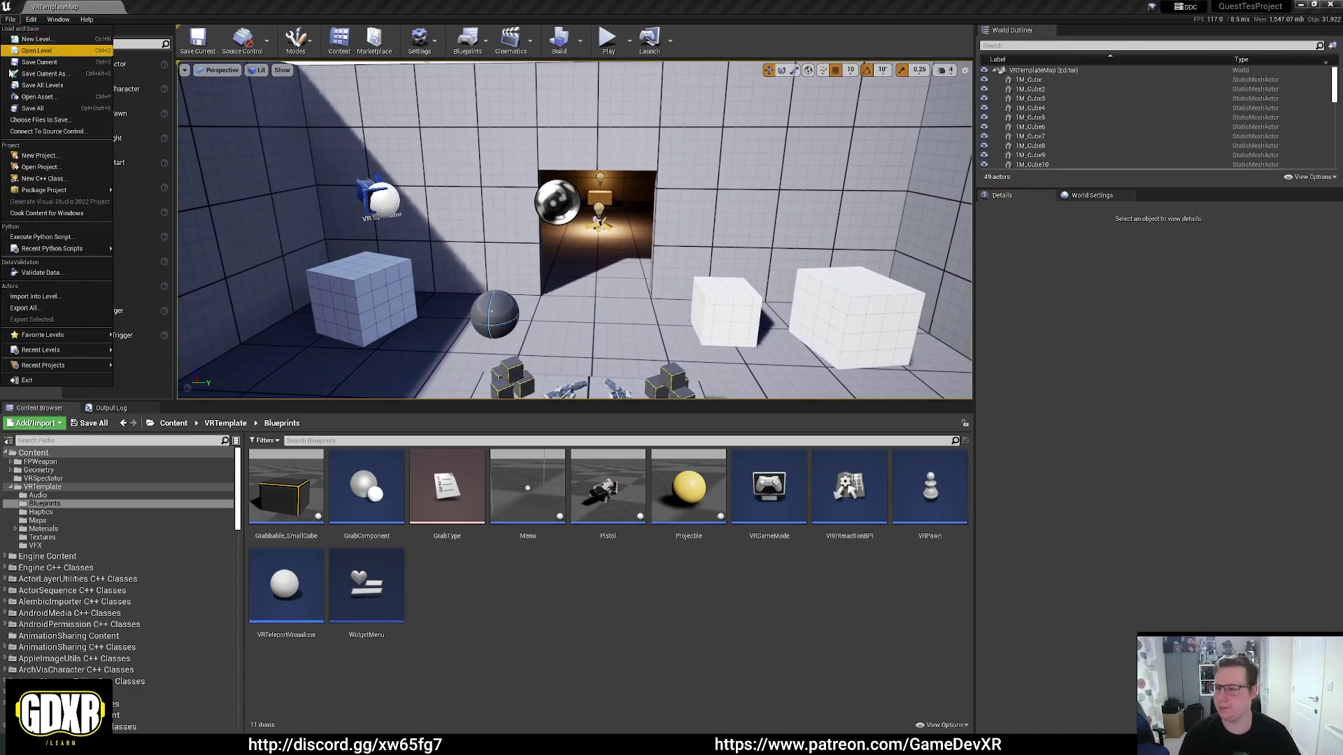
mouse_move(62, 189)
mouse_move(139, 195)
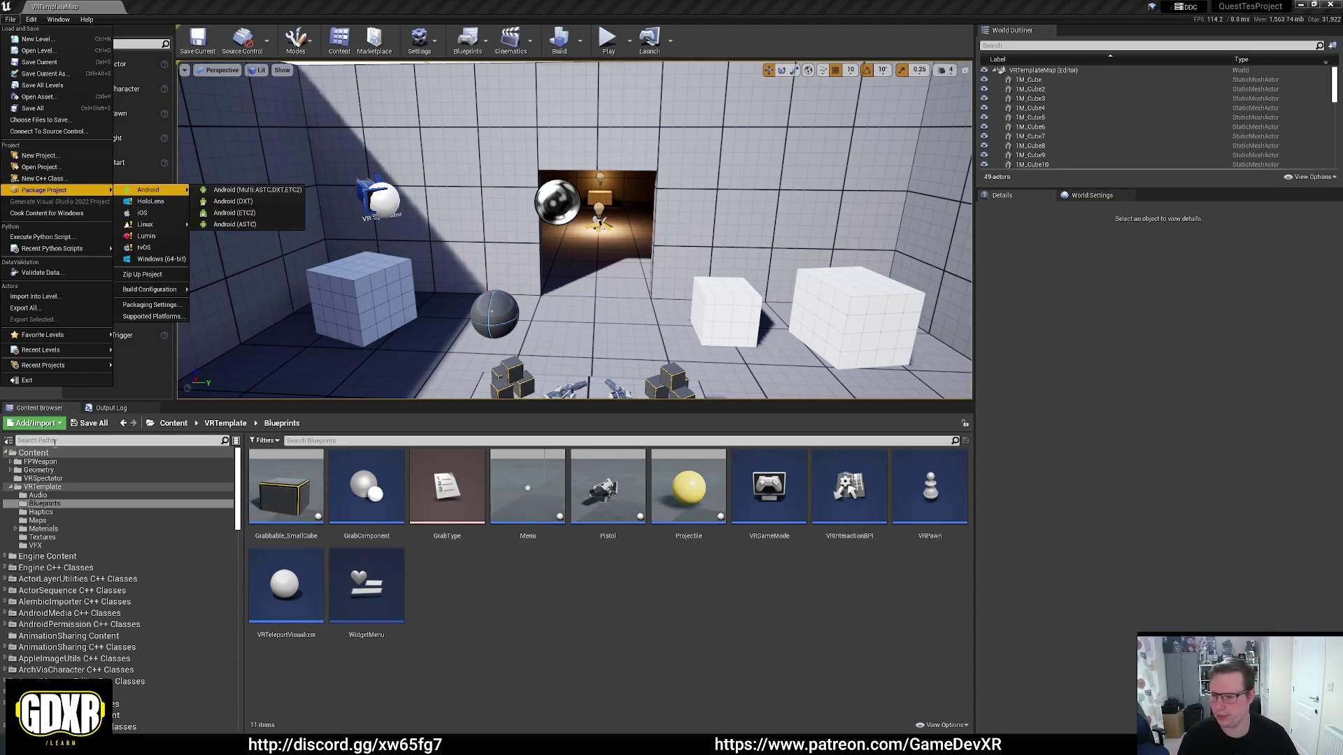
Show the project's Geometry content folder in File Explorer and go up to the QuestTesProject root folder
left_click(34, 452)
right_click(373, 510)
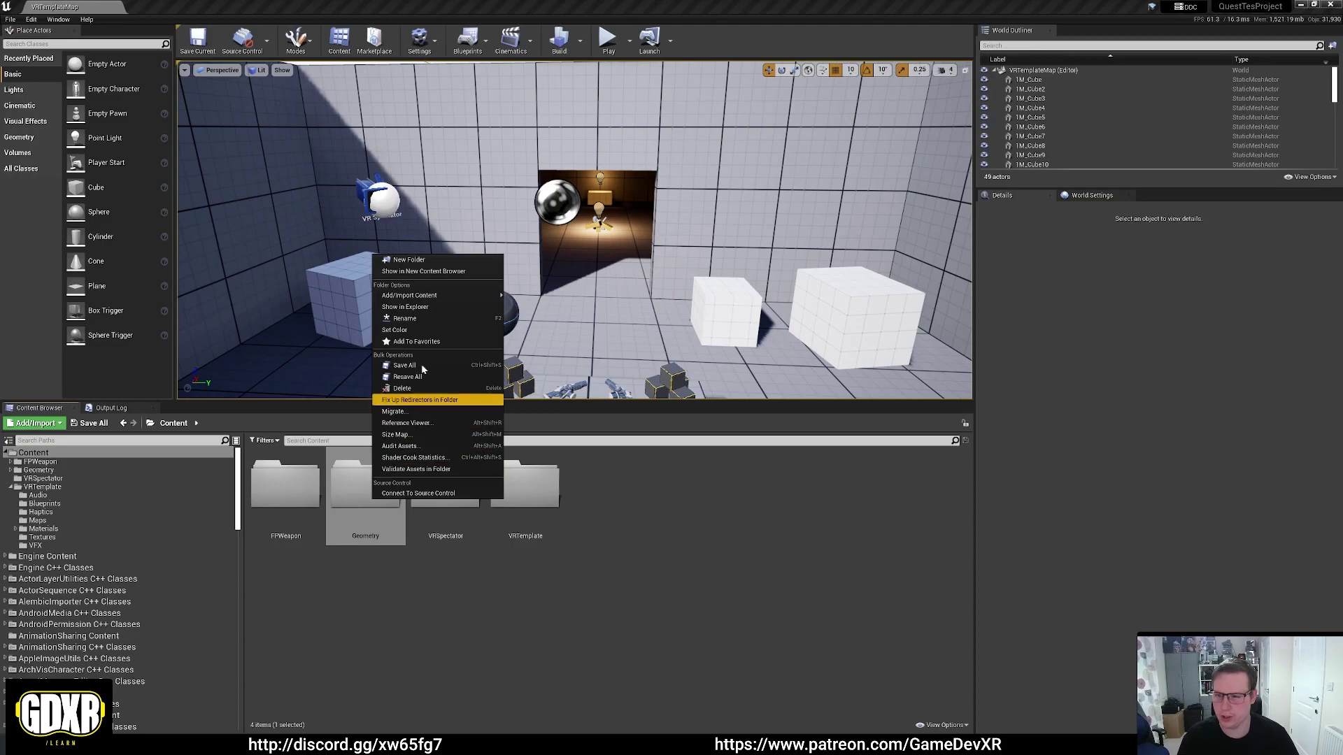
left_click(413, 309)
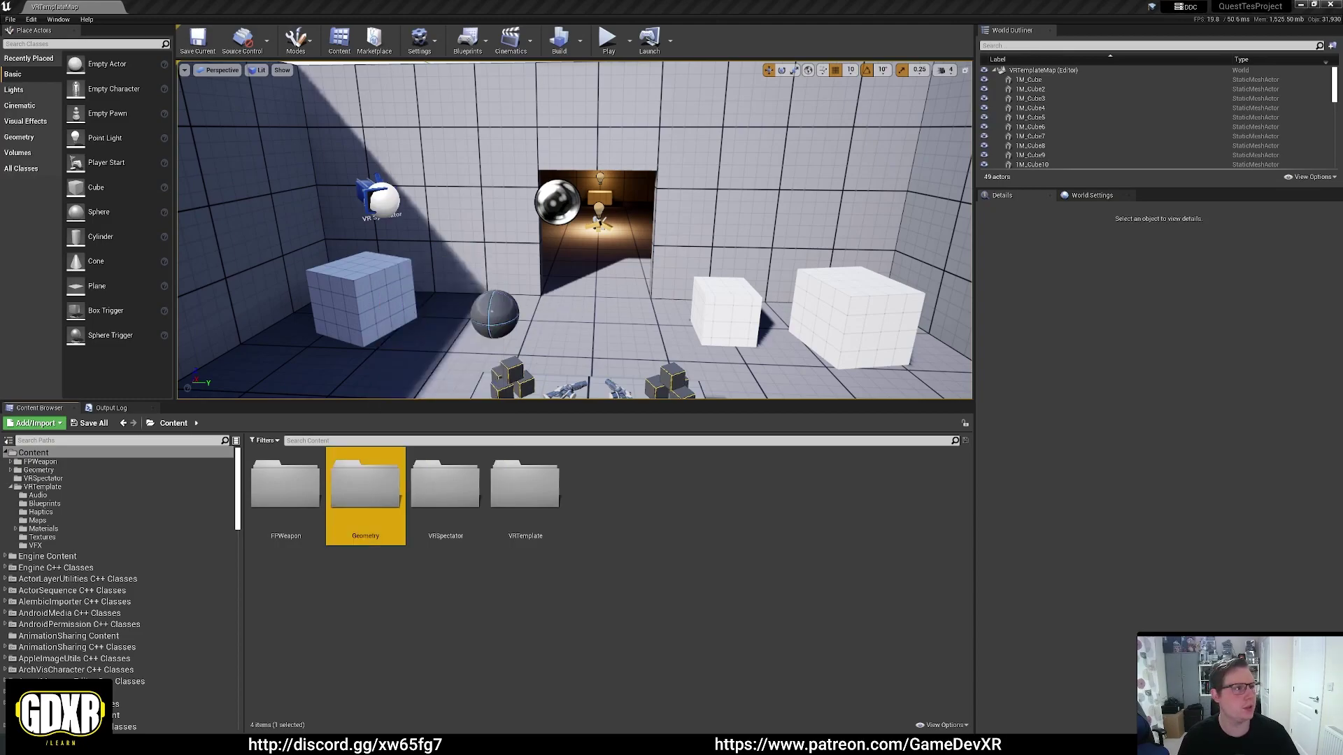
left_click_drag(648, 176, 555, 121)
left_click(586, 144)
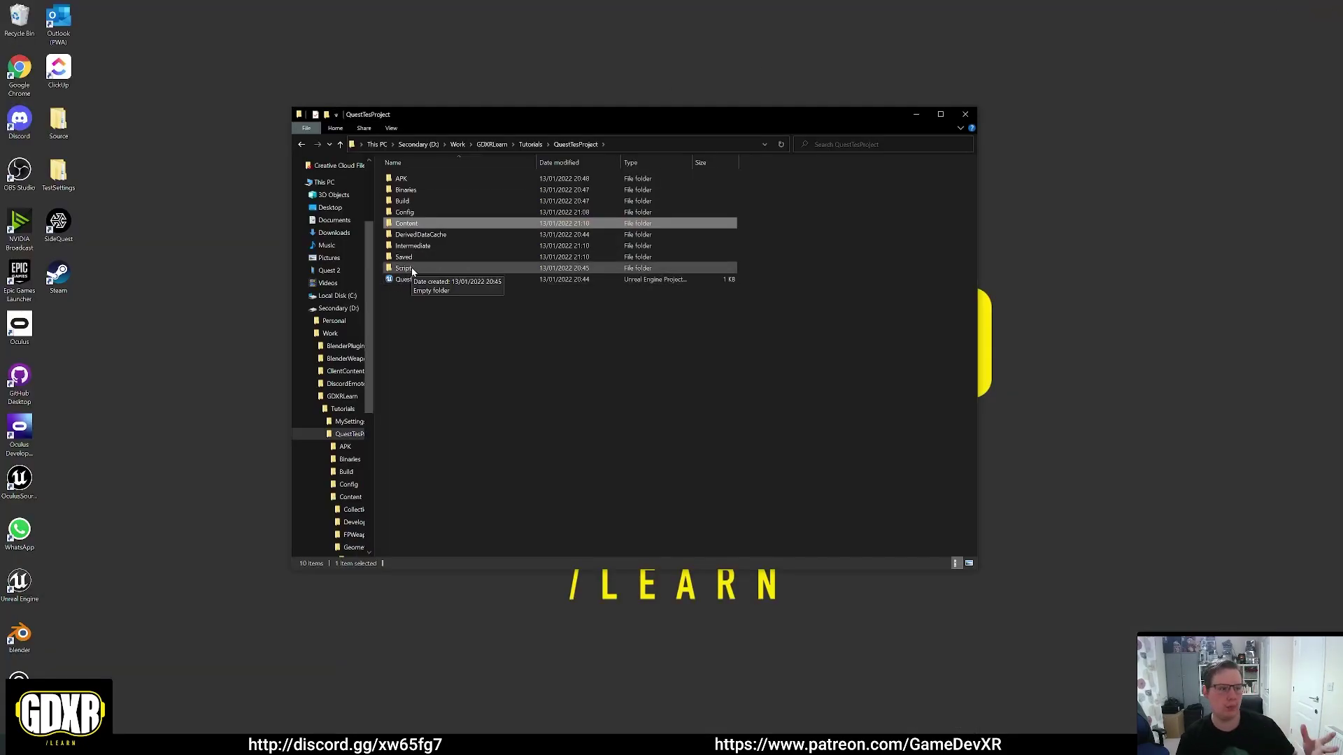
Delete the Binaries, Build, DerivedDataCache, Intermediate, Saved and Script folders from QuestTesProject, skipping any items that cannot be found
left_click_drag(412, 271, 433, 239)
left_click(422, 202, "ctrl")
left_click(424, 190, "ctrl")
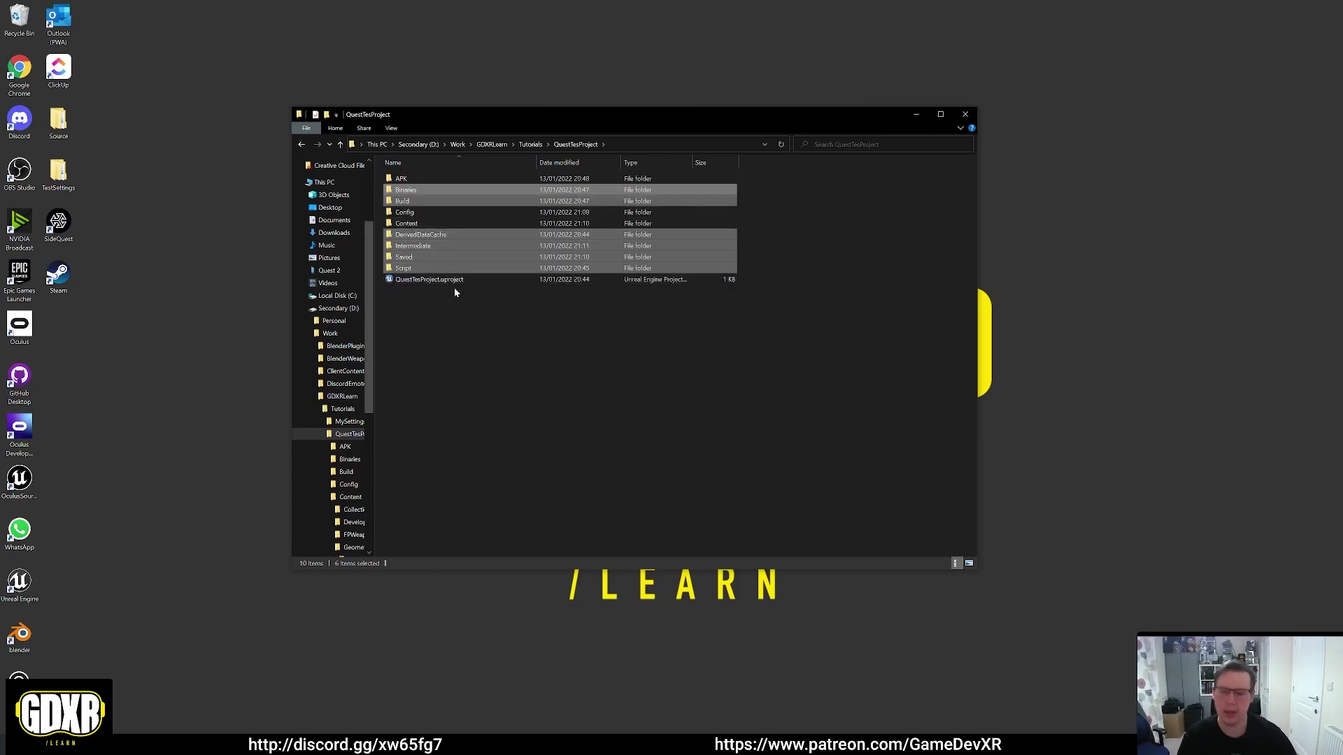
key("Delete")
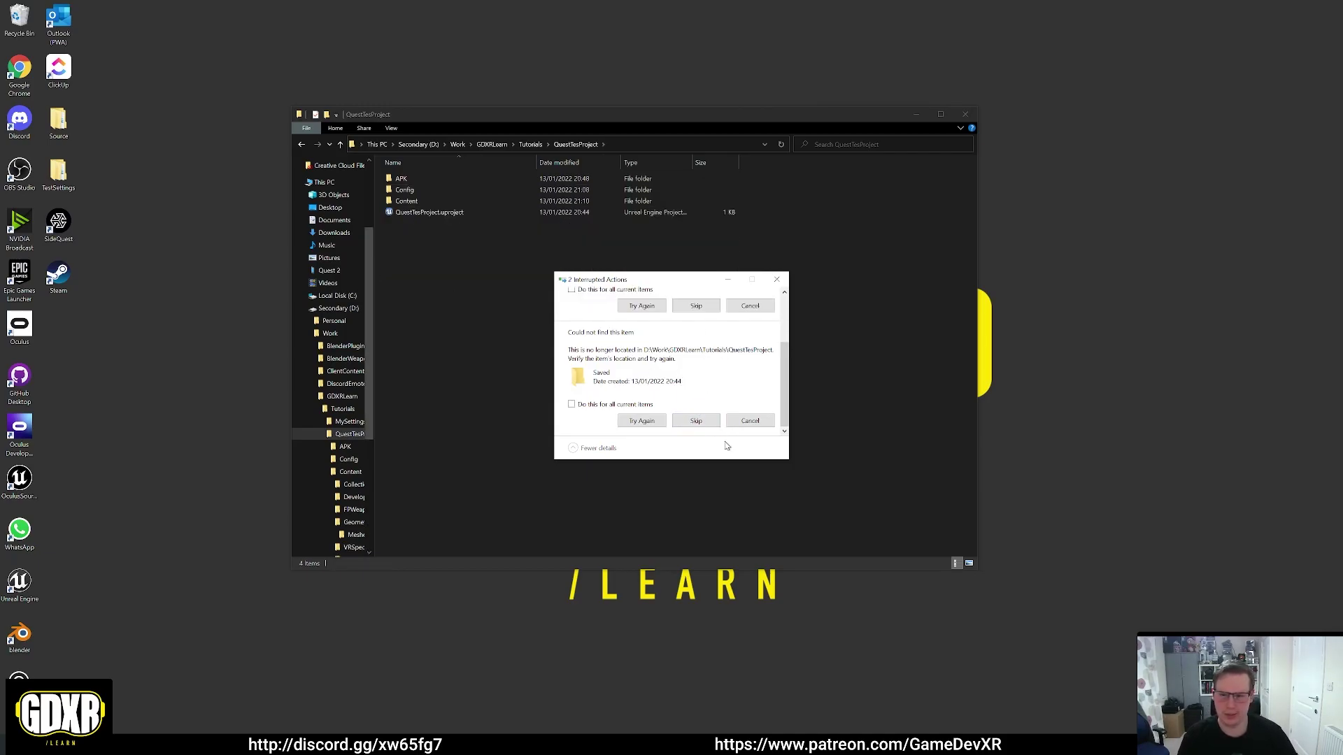
left_click(713, 423)
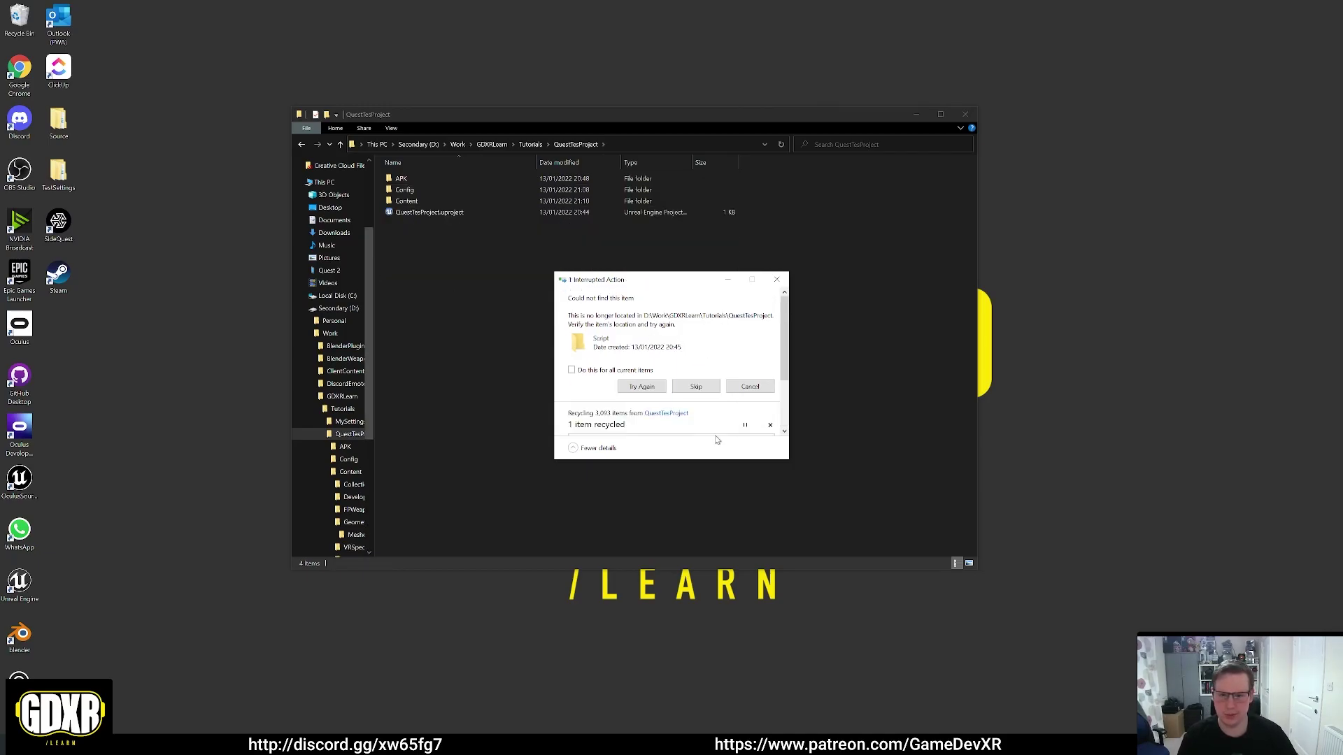
left_click(703, 387)
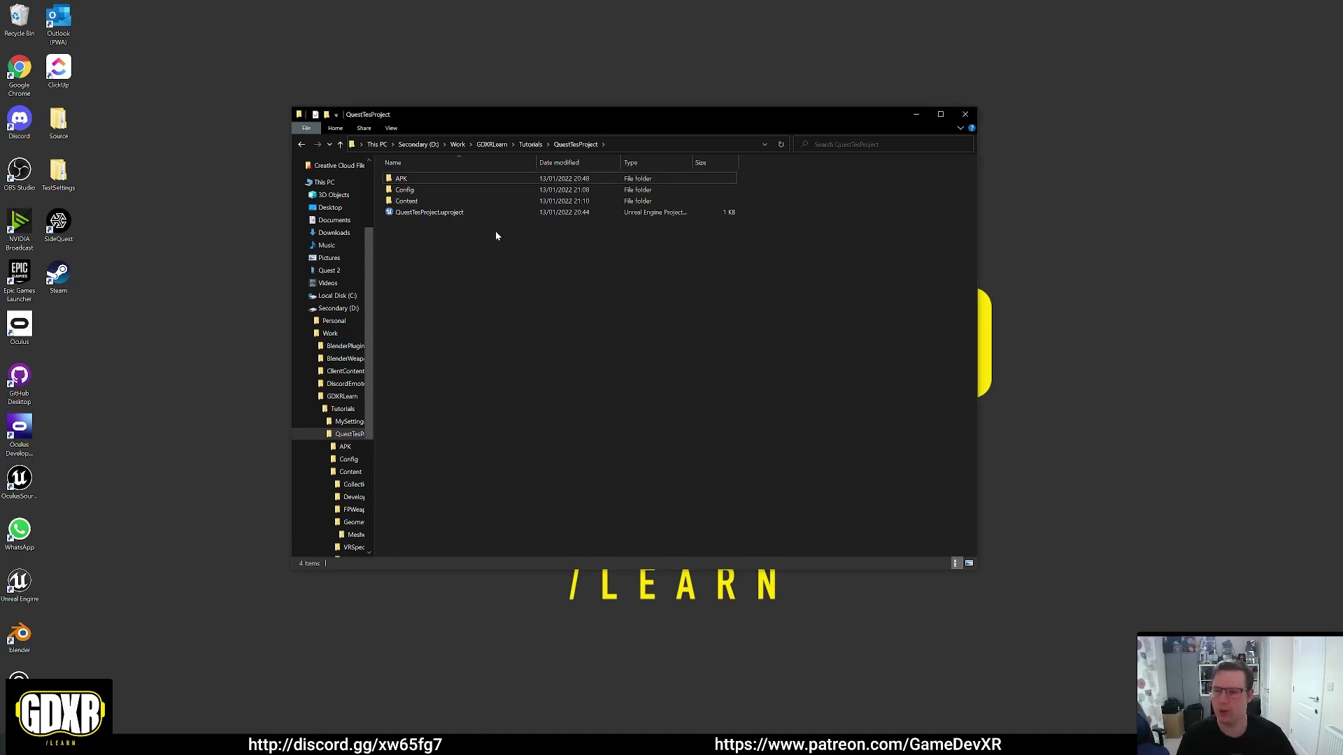
Reopen QuestTesProject.uproject in Unreal Editor and package the project for Android (ASTC) into the APK folder
double_click(443, 213)
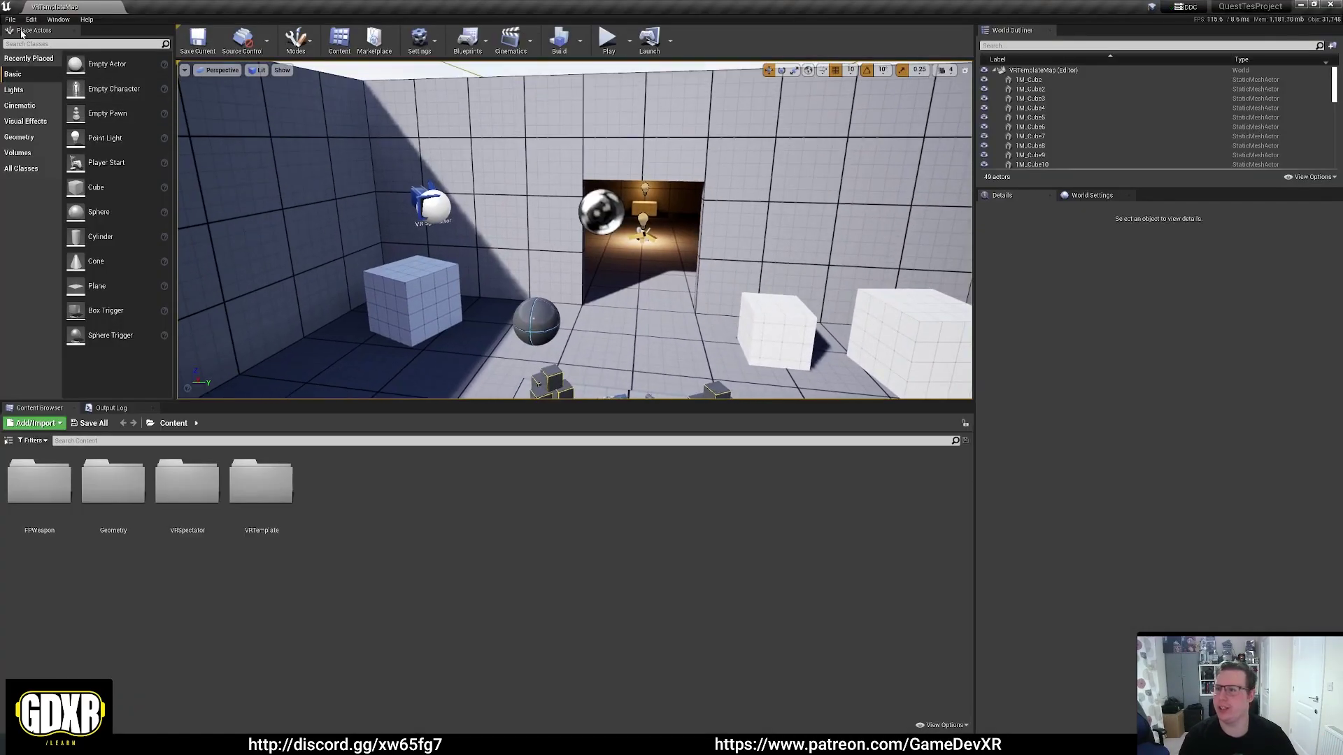
left_click(12, 19)
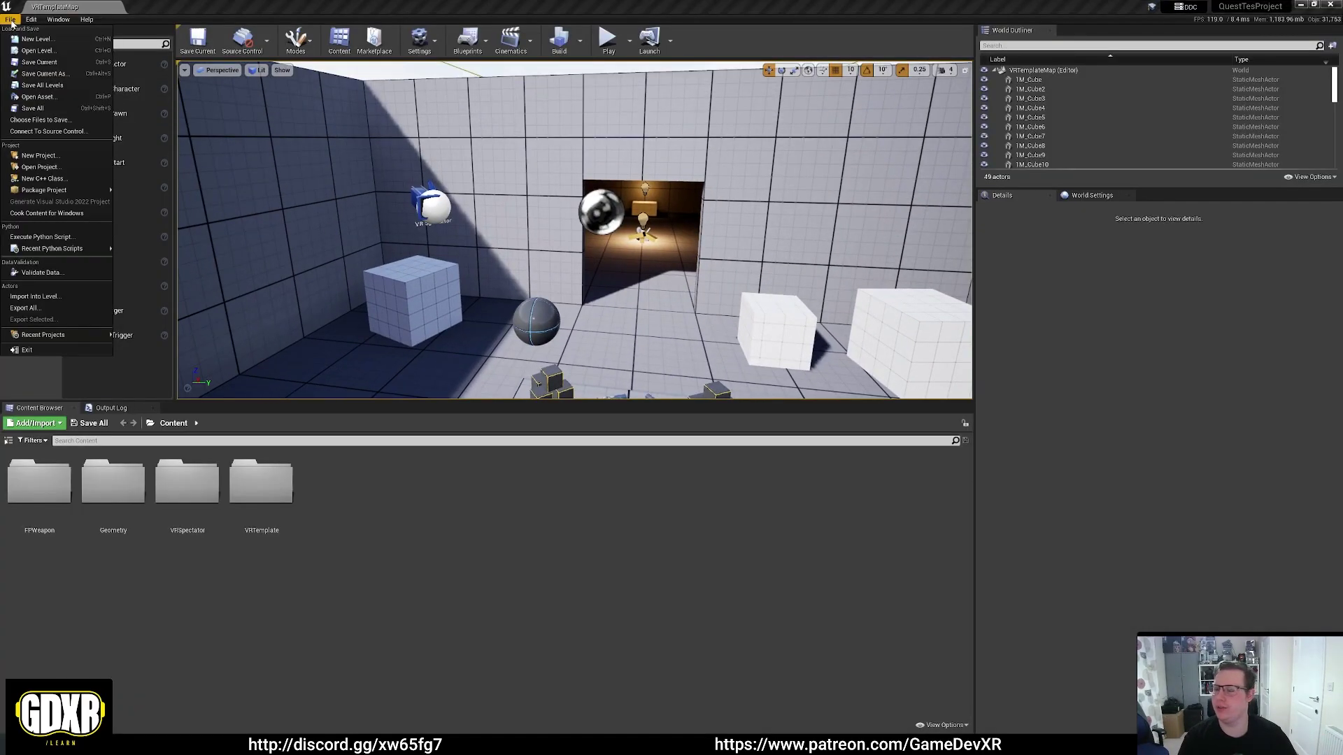
mouse_move(56, 189)
mouse_move(149, 189)
left_click(248, 224)
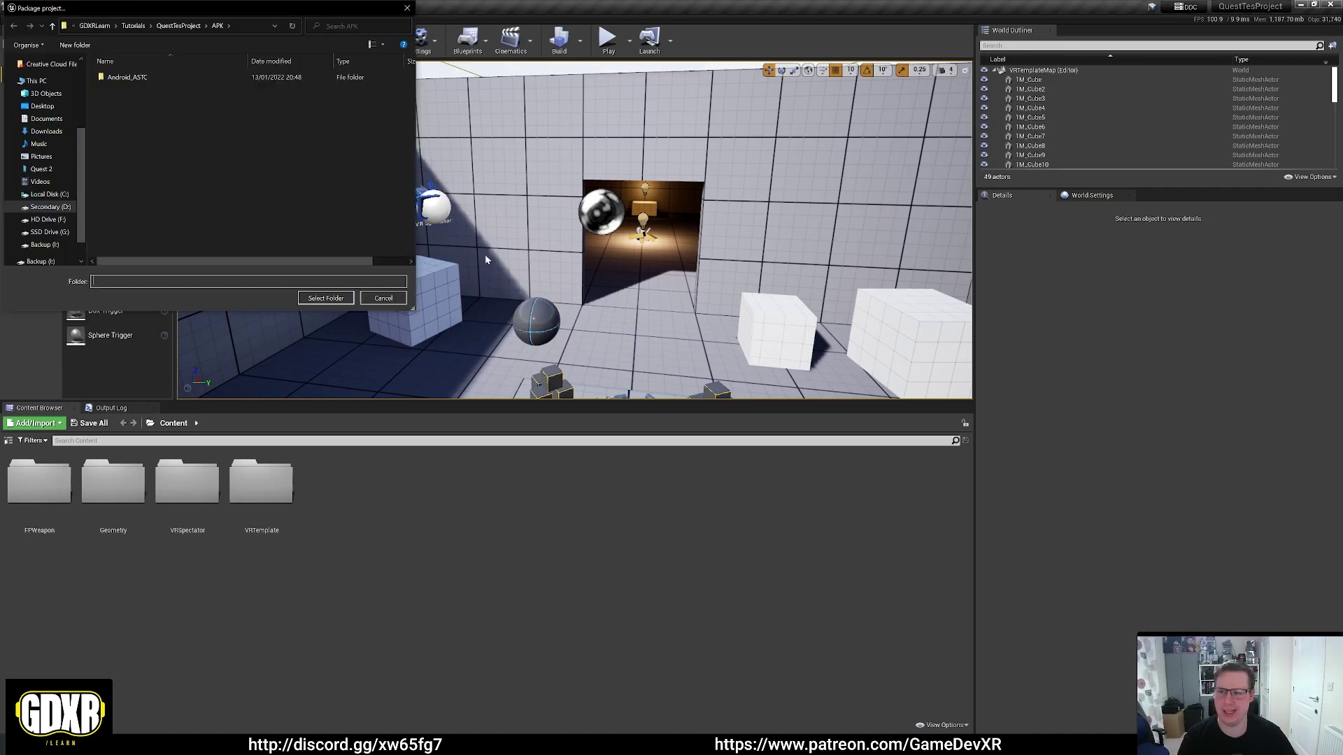
left_click(324, 298)
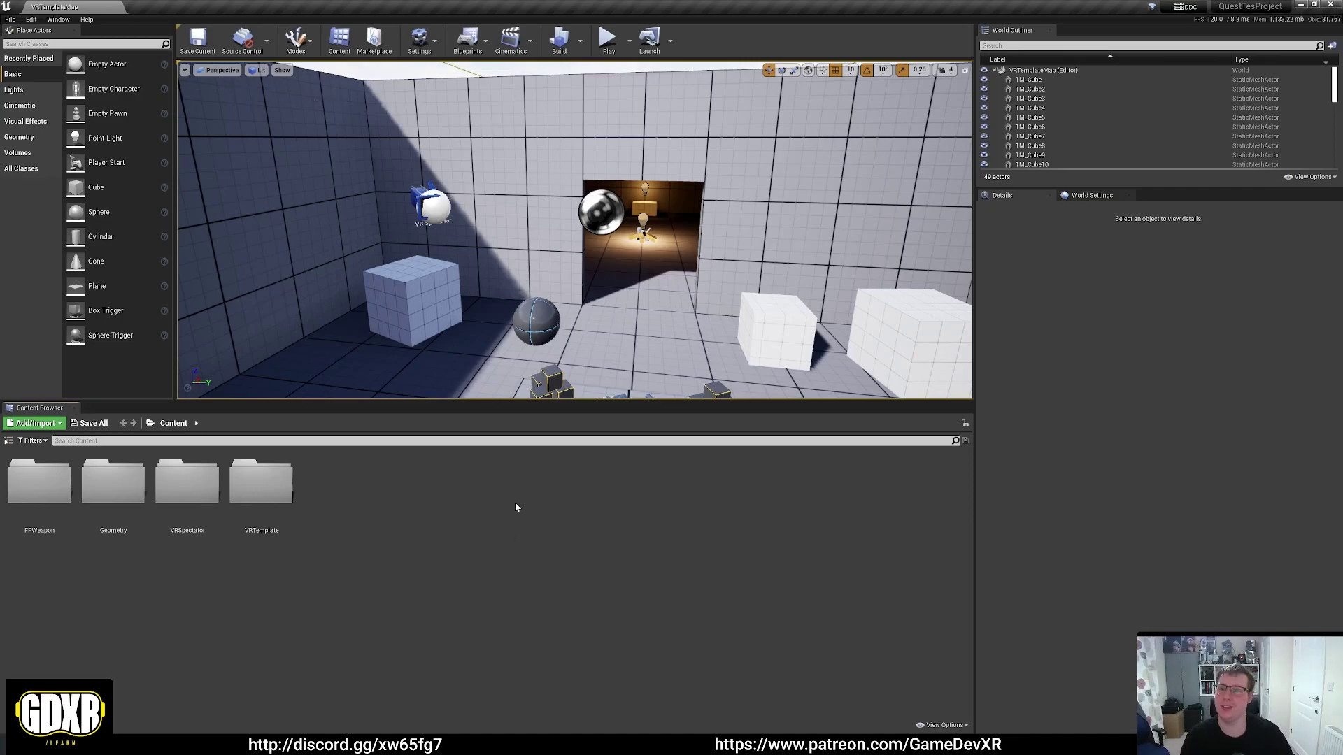
Open the Output Log to check the packaging result, then close it
left_click(51, 23)
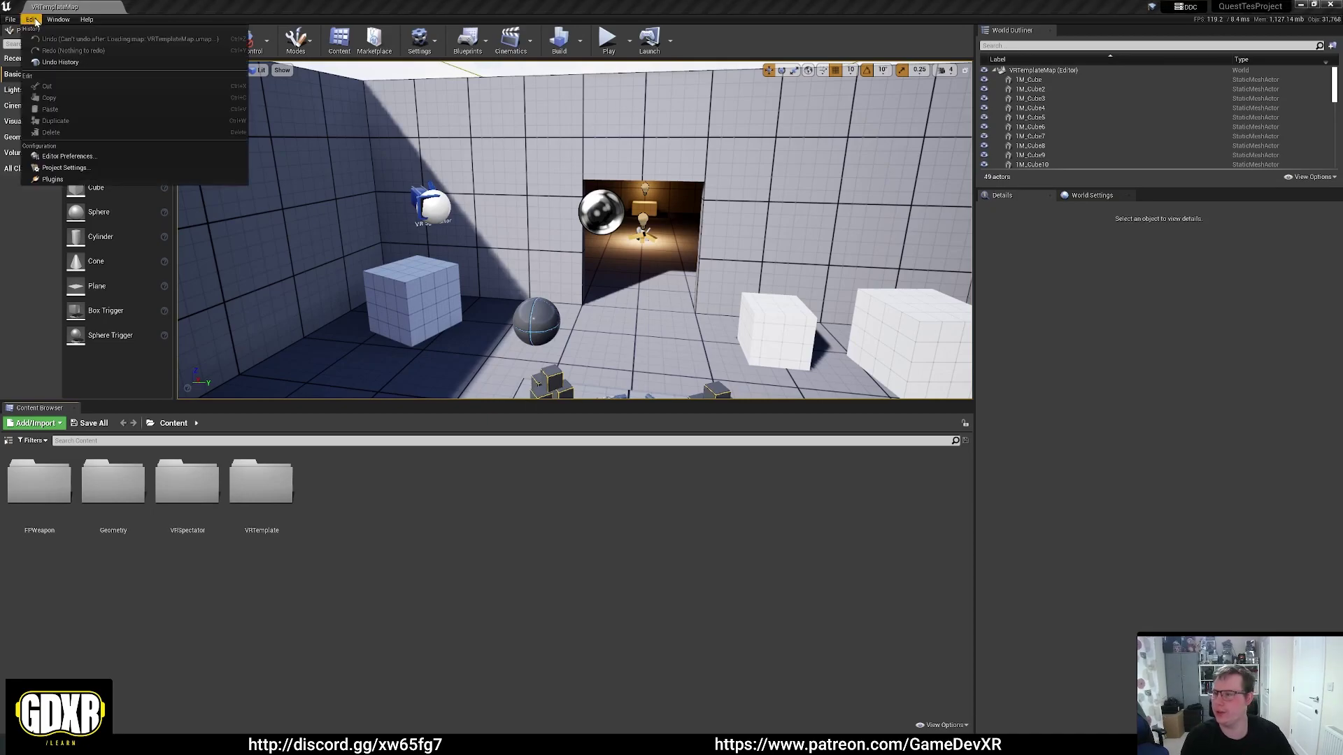
mouse_move(93, 238)
left_click(192, 260)
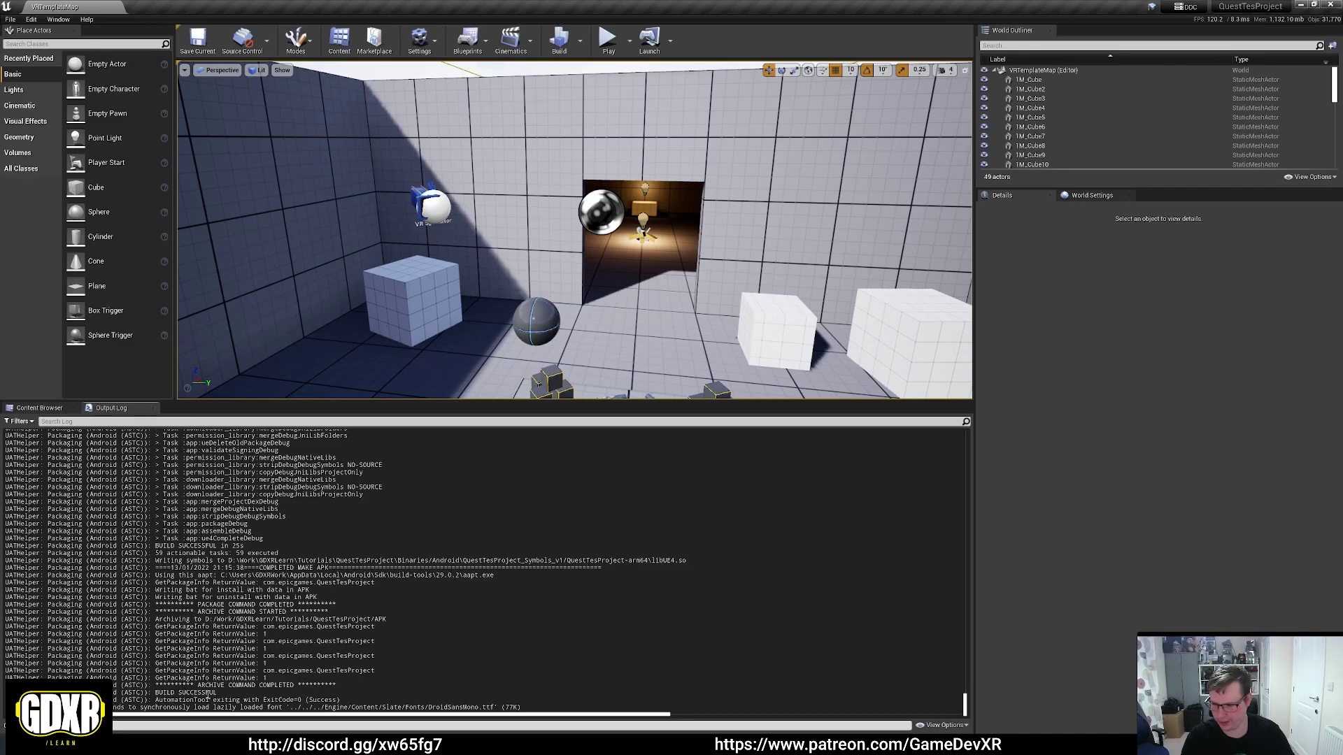
left_click(153, 408)
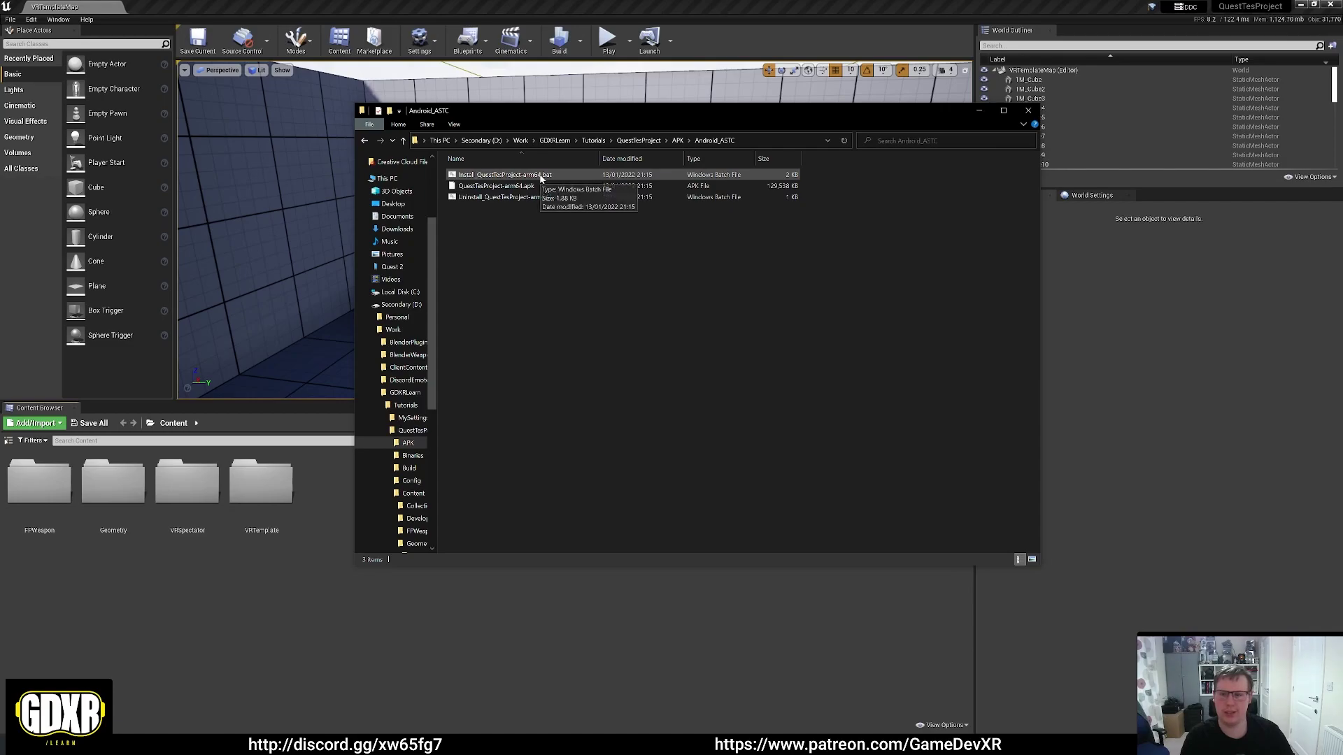
Check the packaged APK's file size in Android_ASTC, run Install_QuestTesProject-arm64.bat, and switch to the SideQuest Stream window
left_click(797, 186)
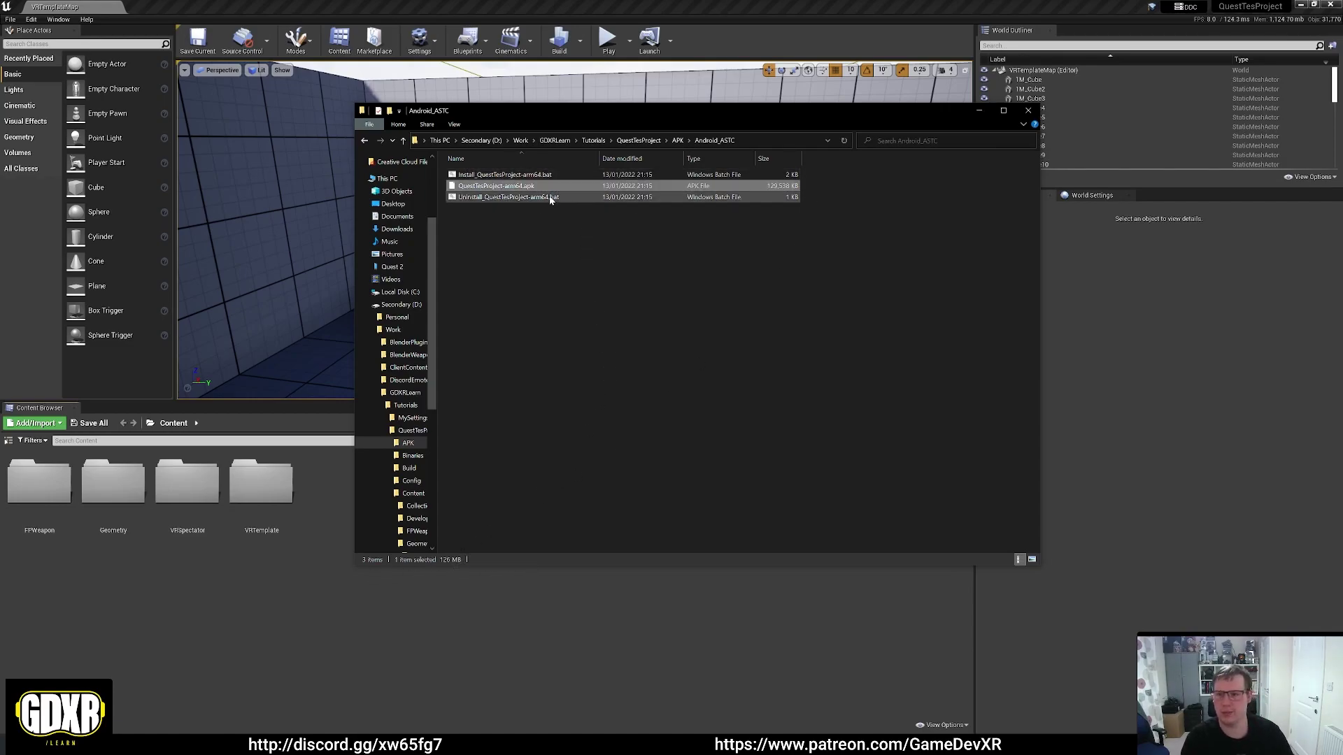
double_click(534, 174)
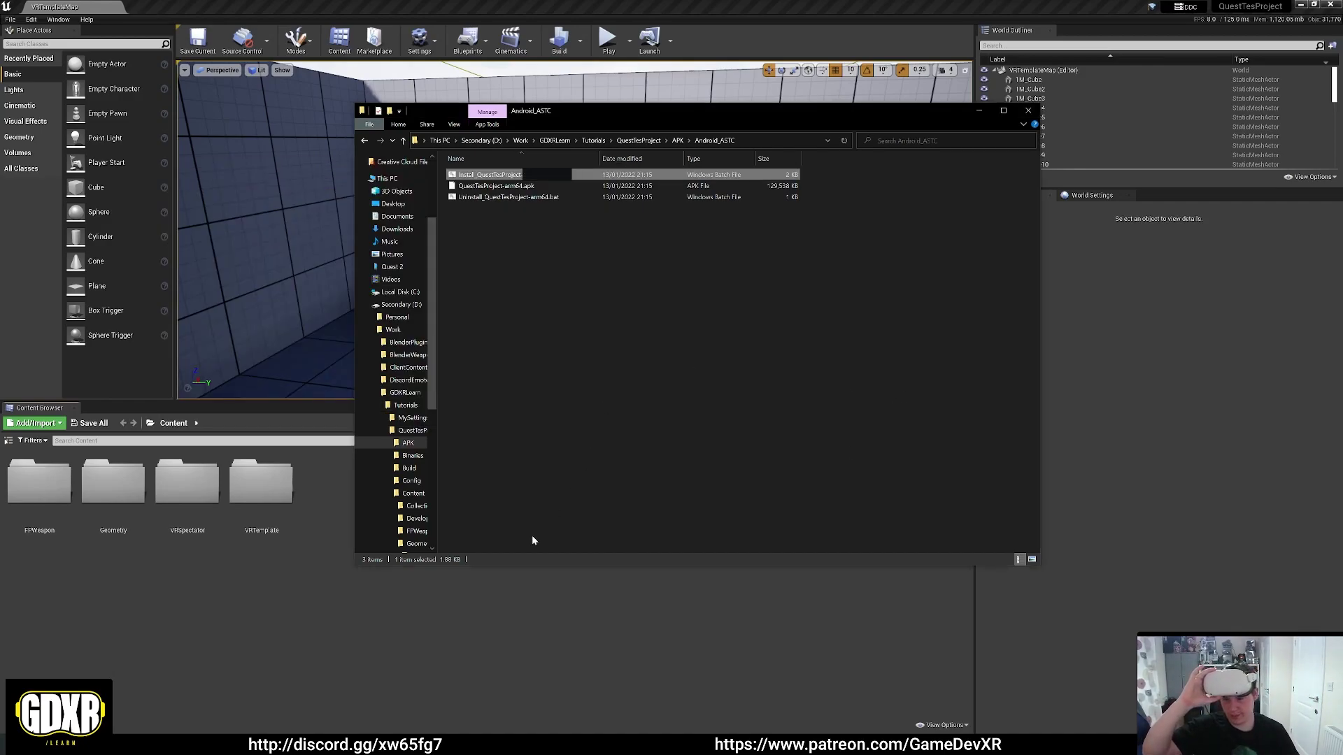
key("alt+Tab")
left_click(736, 176)
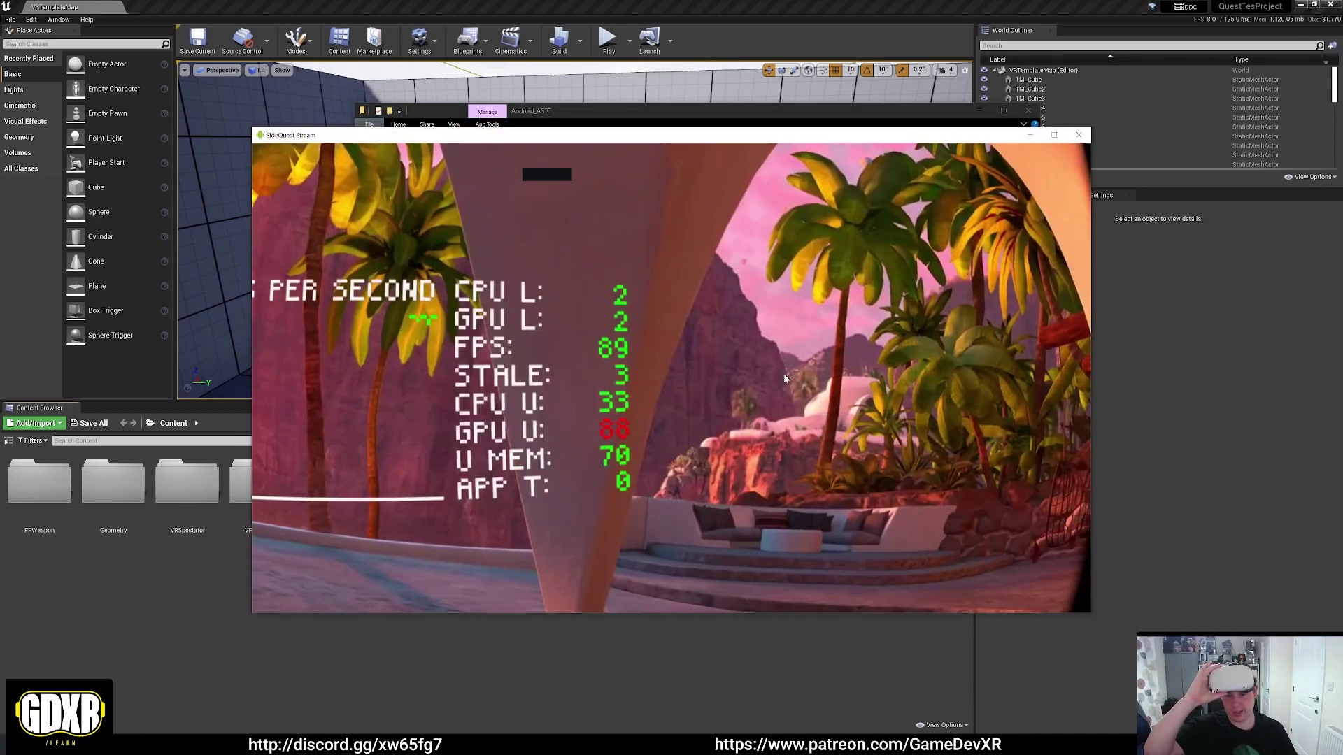